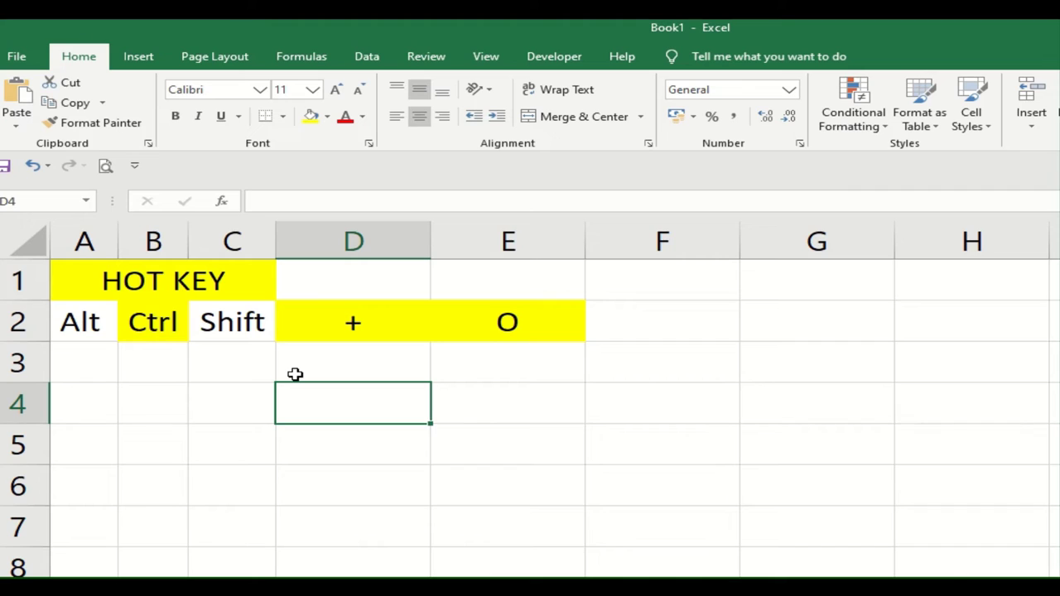
- Type the description '- thiswill help to open a workbook' into F2
{"action": "left_click", "coordinate": [236, 366]}
{"action": "left_click", "coordinate": [154, 328]}
{"action": "left_click", "coordinate": [351, 321]}
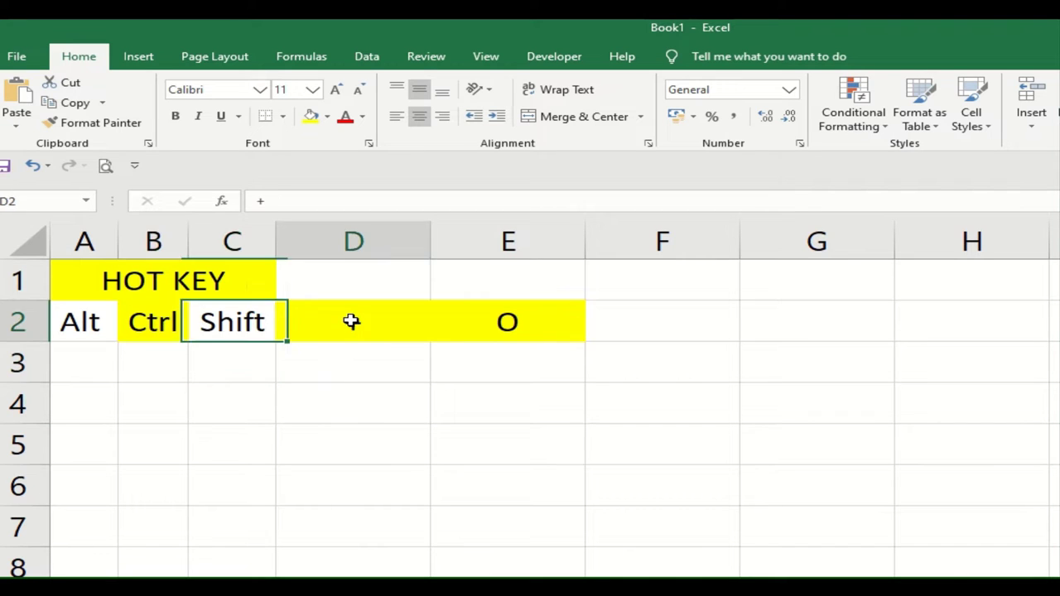
{"action": "left_click", "coordinate": [511, 320]}
{"action": "left_click", "coordinate": [676, 327]}
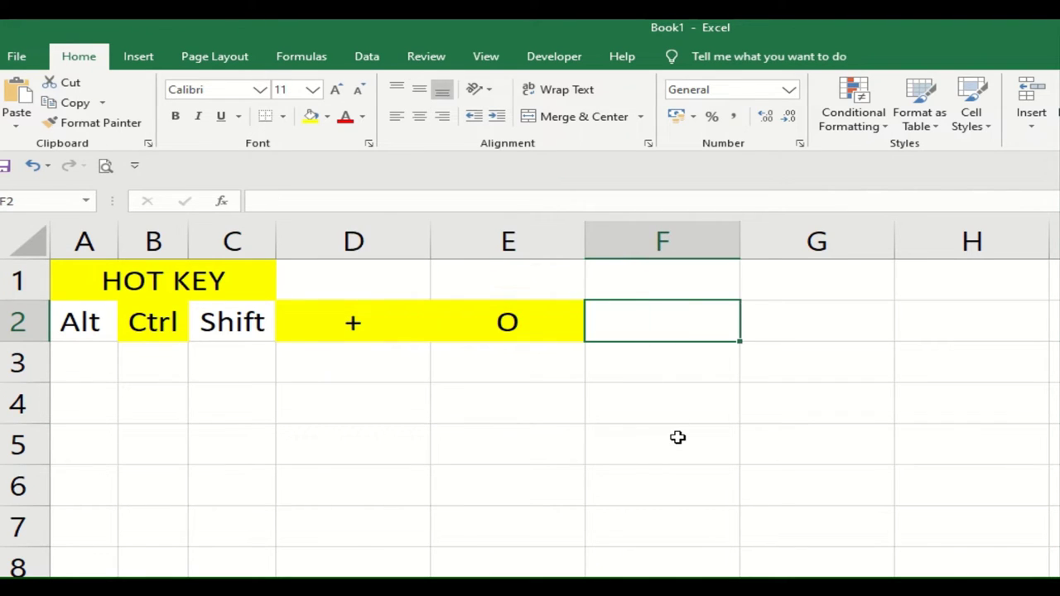
{"action": "type", "text": "- this"}
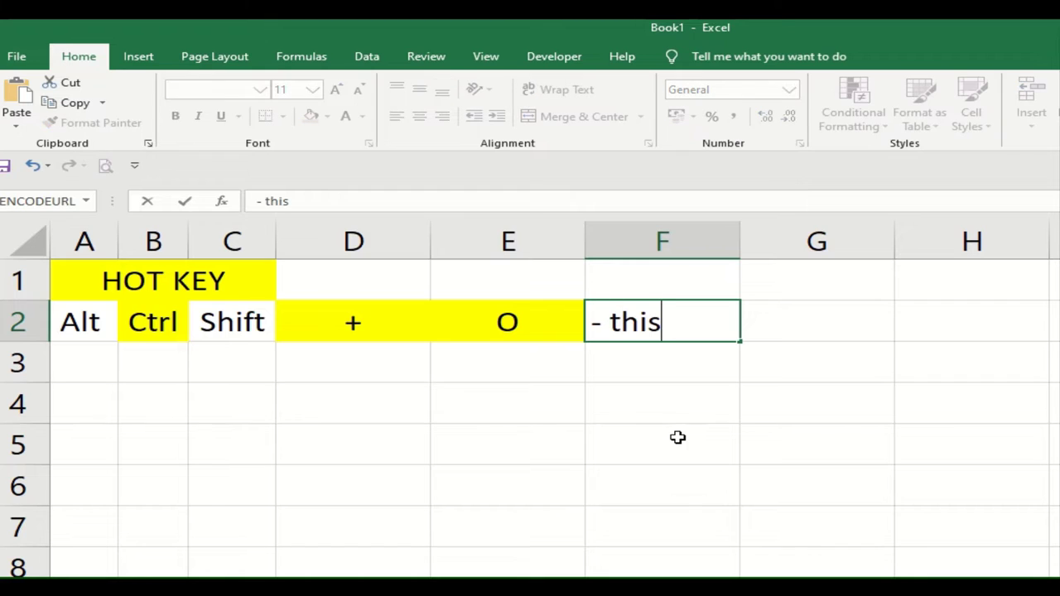
{"action": "type", "text": "will help "}
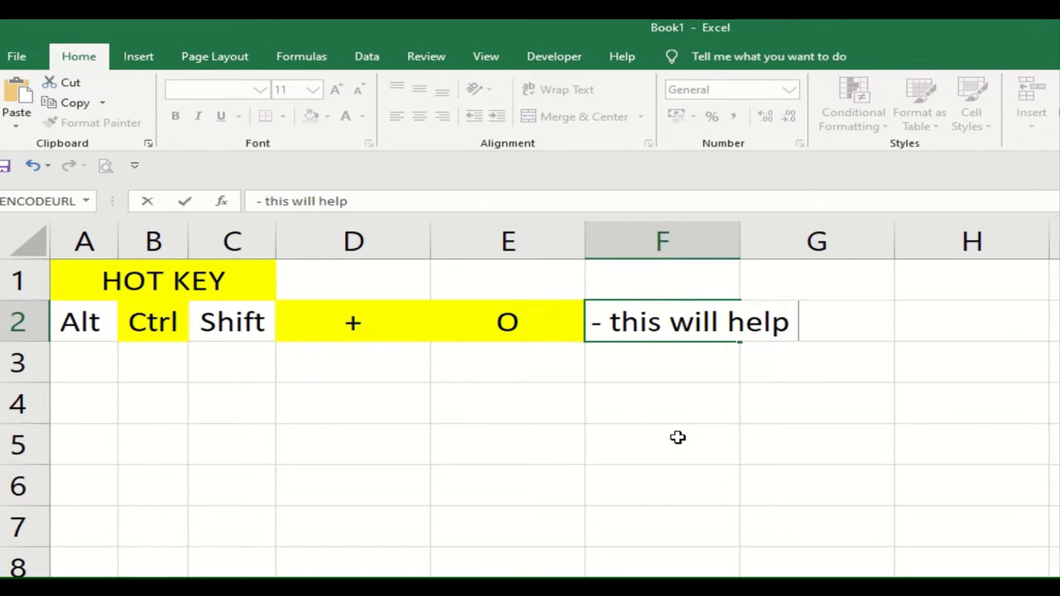
{"action": "type", "text": "to open a "}
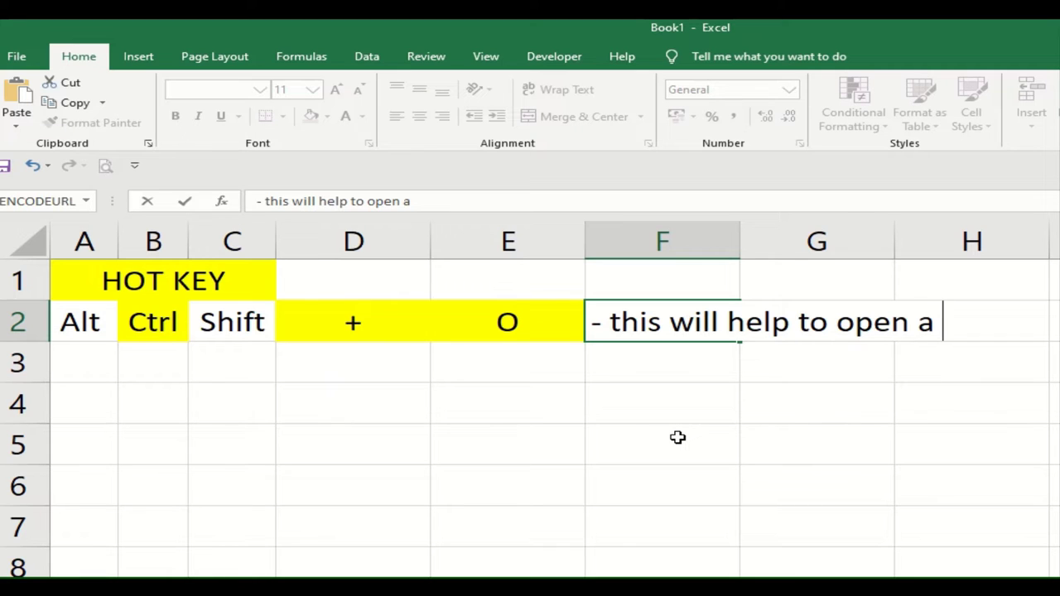
{"action": "type", "text": "work"}
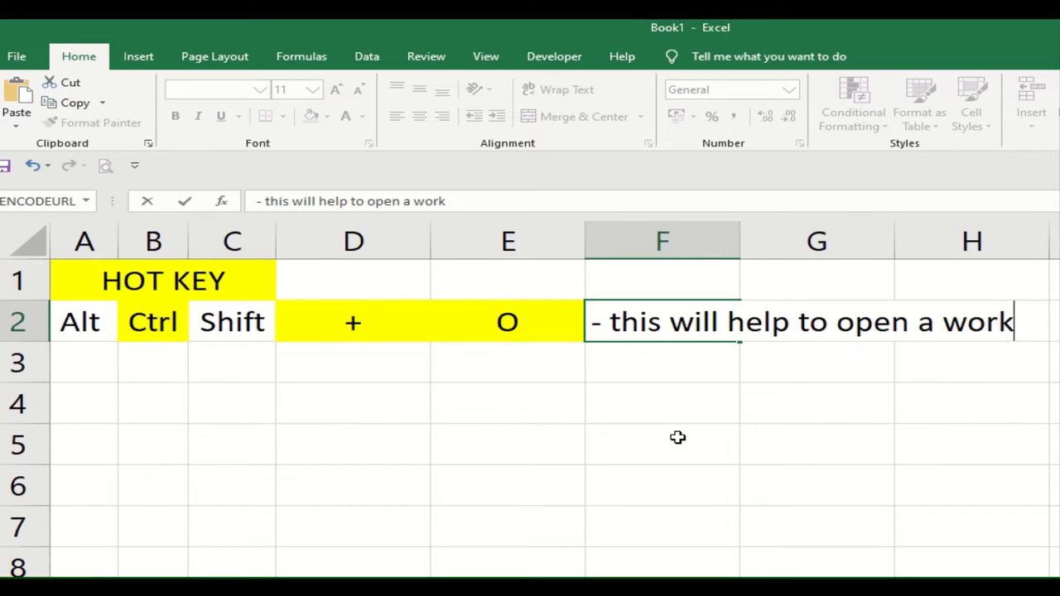
{"action": "type", "text": "book"}
{"action": "key", "text": "Return"}
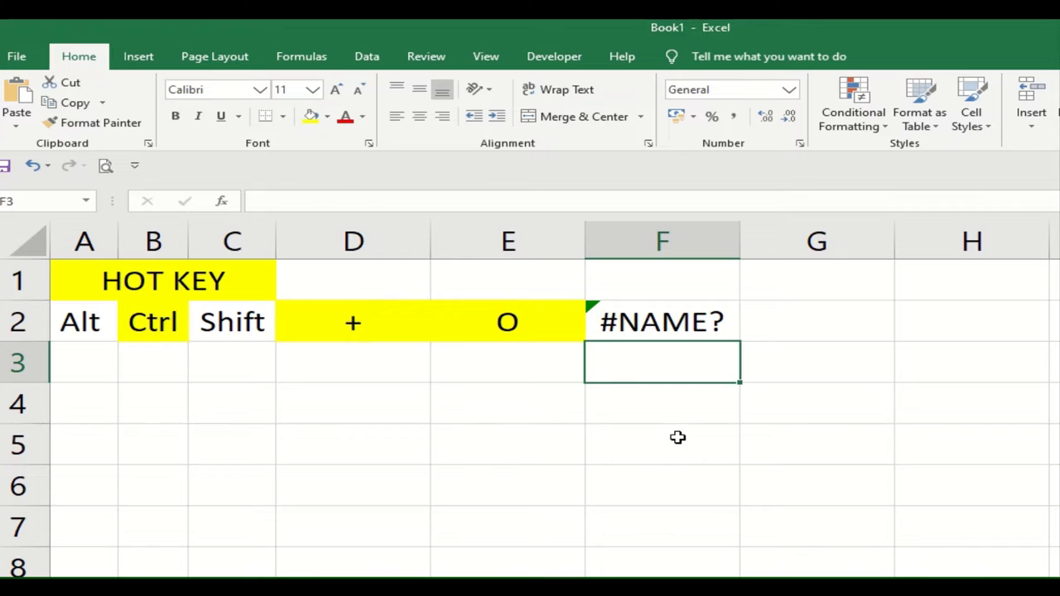
- Fix F2's #NAME? error by removing the leading minus so it is plain text
{"action": "key", "text": "Up"}
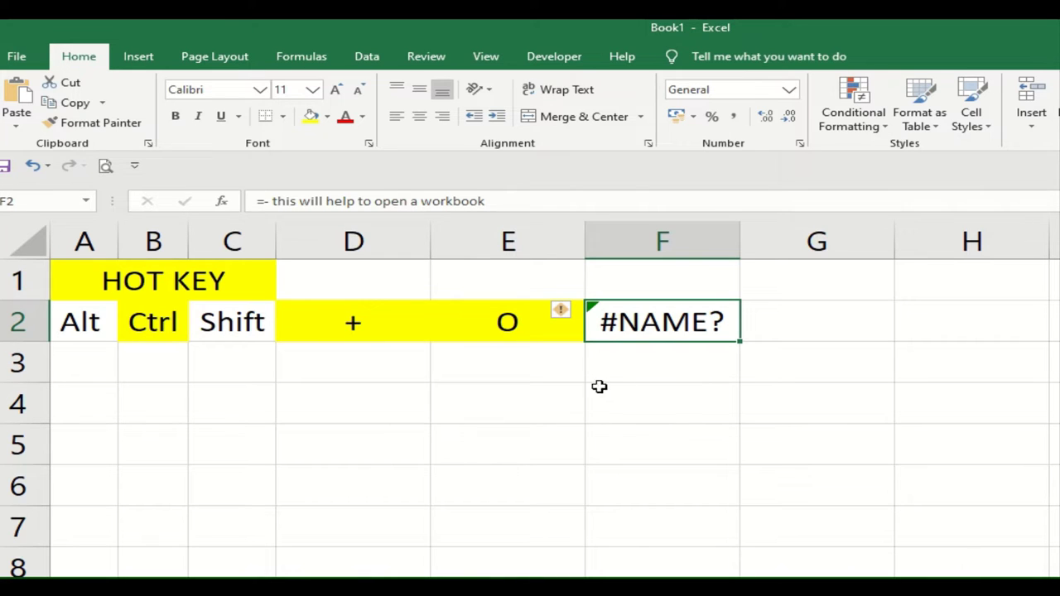
{"action": "left_click", "coordinate": [273, 201]}
{"action": "key", "text": "BackSpace"}
{"action": "key", "text": "BackSpace"}
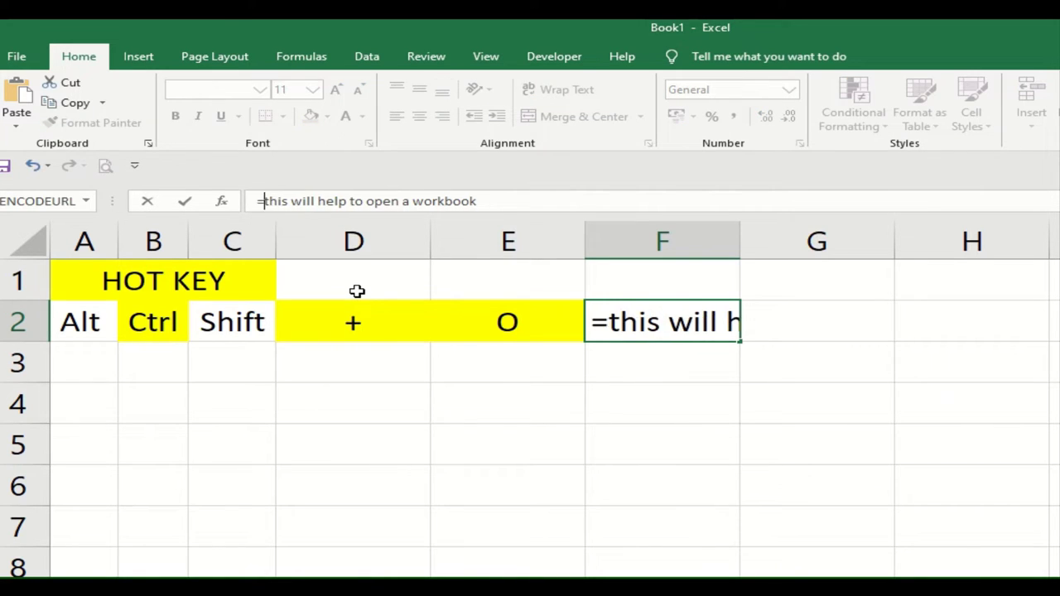
{"action": "key", "text": "BackSpace"}
{"action": "key", "text": "ctrl+Return"}
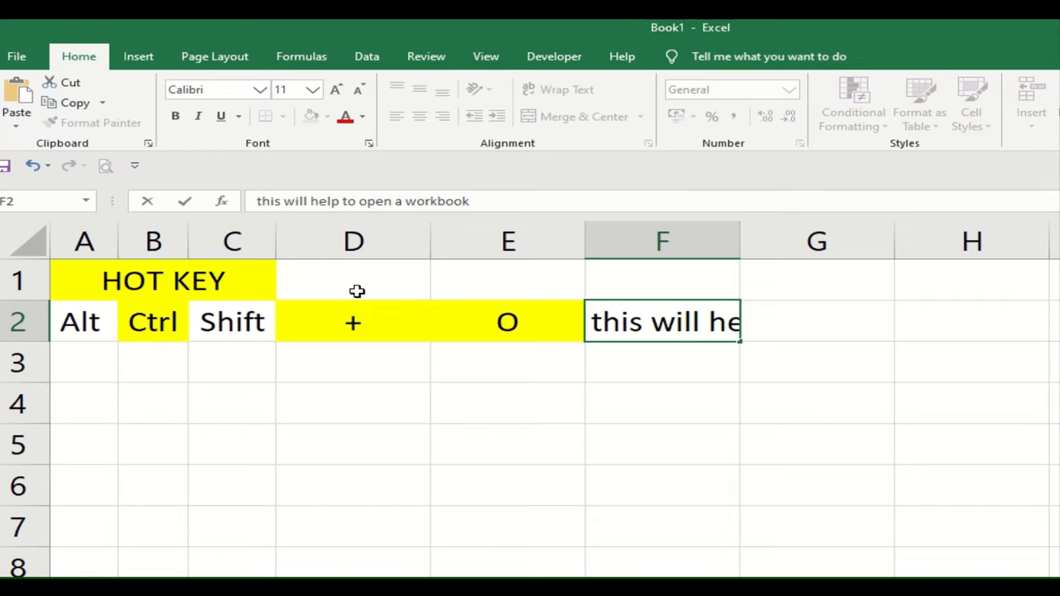
{"action": "key", "text": "Return"}
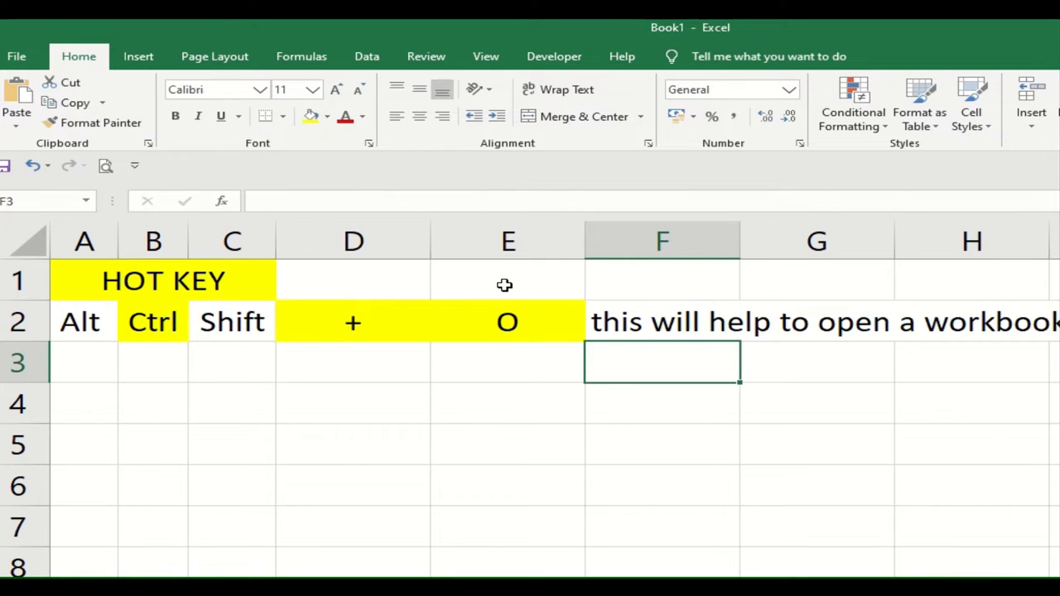
- Shrink the font size of the F2 description
{"action": "left_click", "coordinate": [630, 314]}
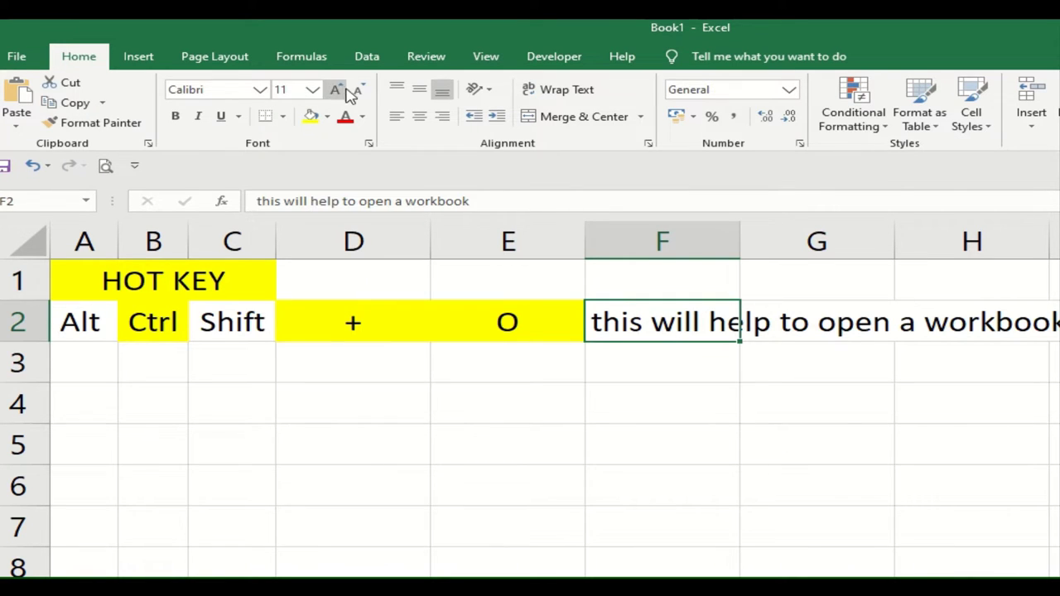
{"action": "left_click", "coordinate": [701, 379]}
{"action": "left_click", "coordinate": [644, 331]}
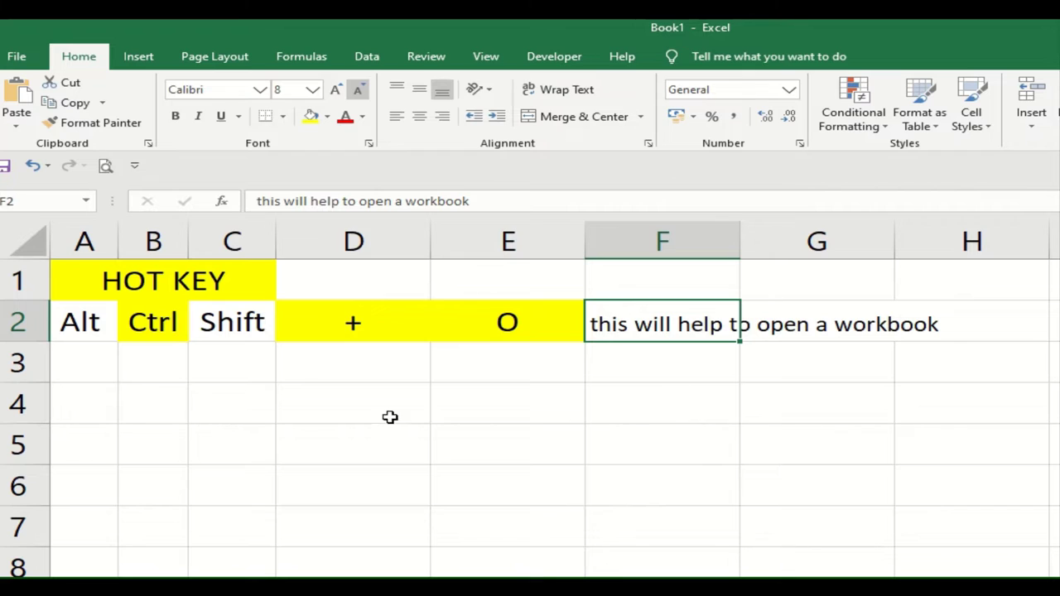
- Change the key letter in E2 to S
{"action": "left_click", "coordinate": [166, 327]}
{"action": "left_click", "coordinate": [354, 332]}
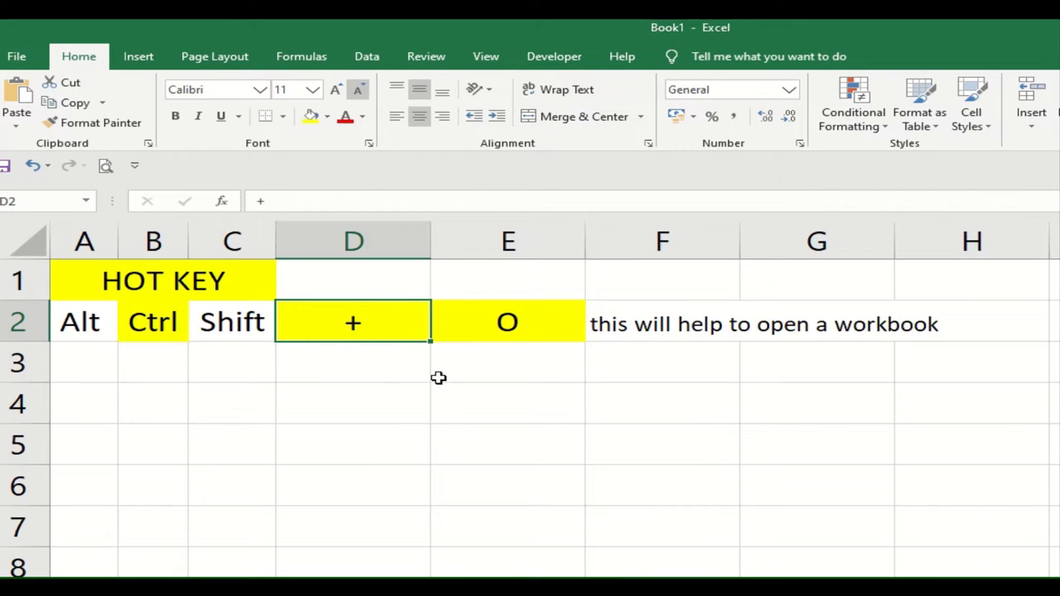
{"action": "left_click", "coordinate": [519, 329]}
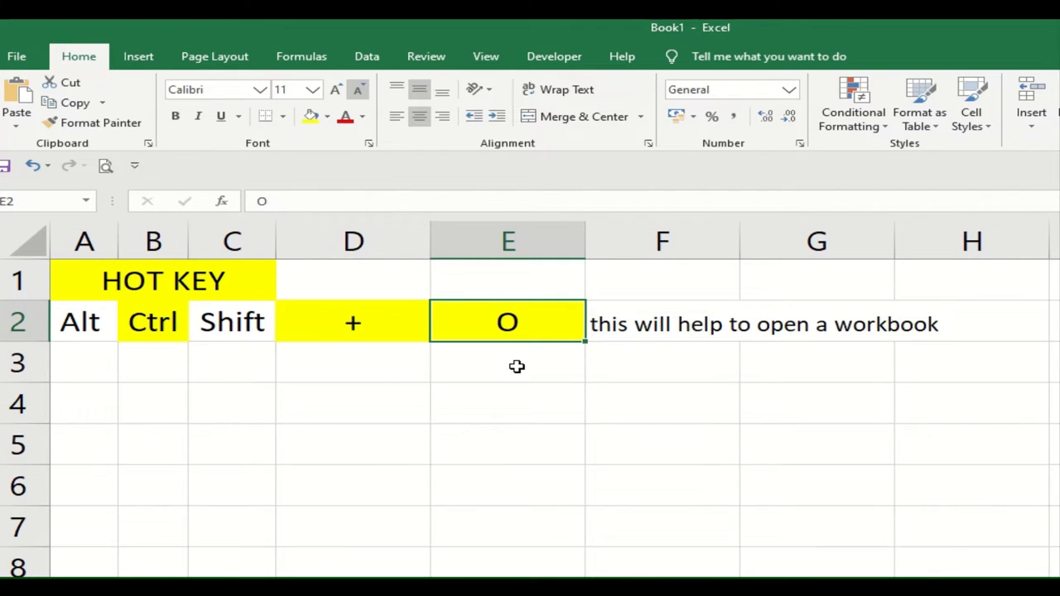
{"action": "type", "text": "S"}
{"action": "left_click", "coordinate": [570, 403]}
{"action": "left_click", "coordinate": [525, 315]}
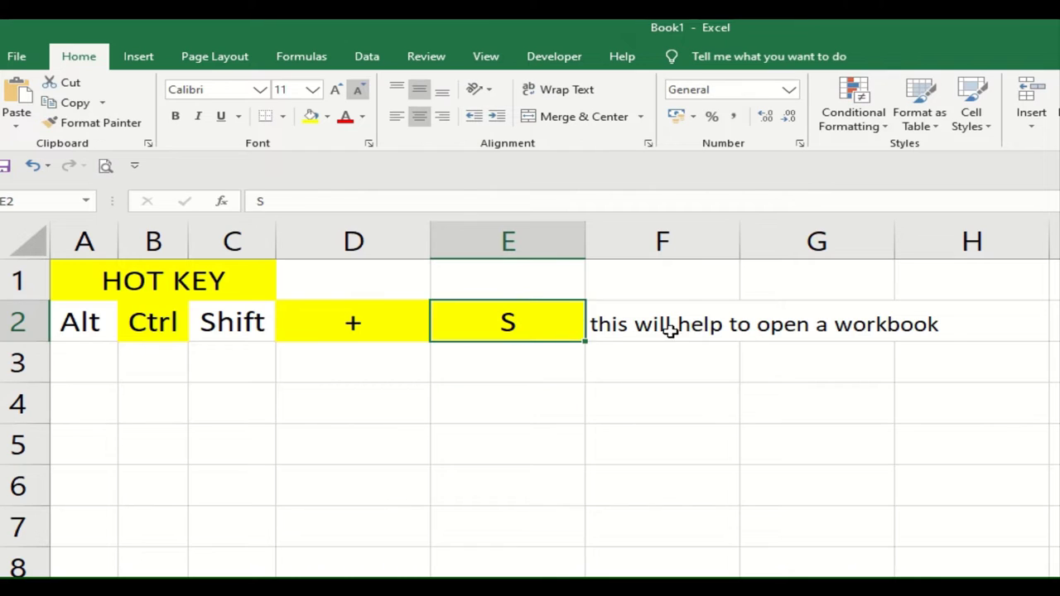
{"action": "key", "text": "Right"}
- Replace 'open' with 'SAVE' in the F2 description
{"action": "left_click", "coordinate": [366, 201]}
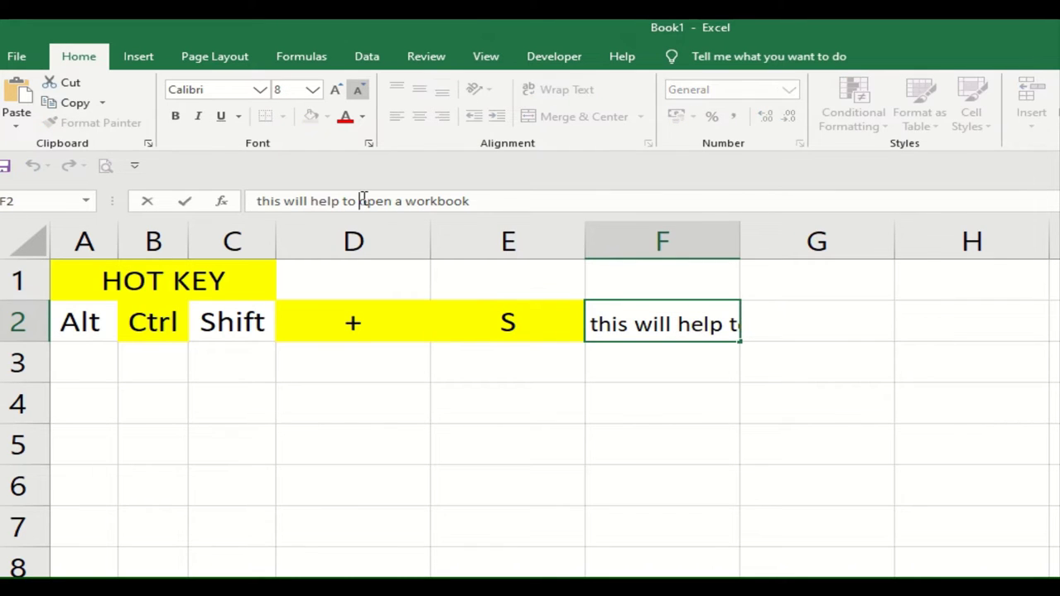
{"action": "double_click", "coordinate": [371, 201]}
{"action": "type", "text": "SAVE"}
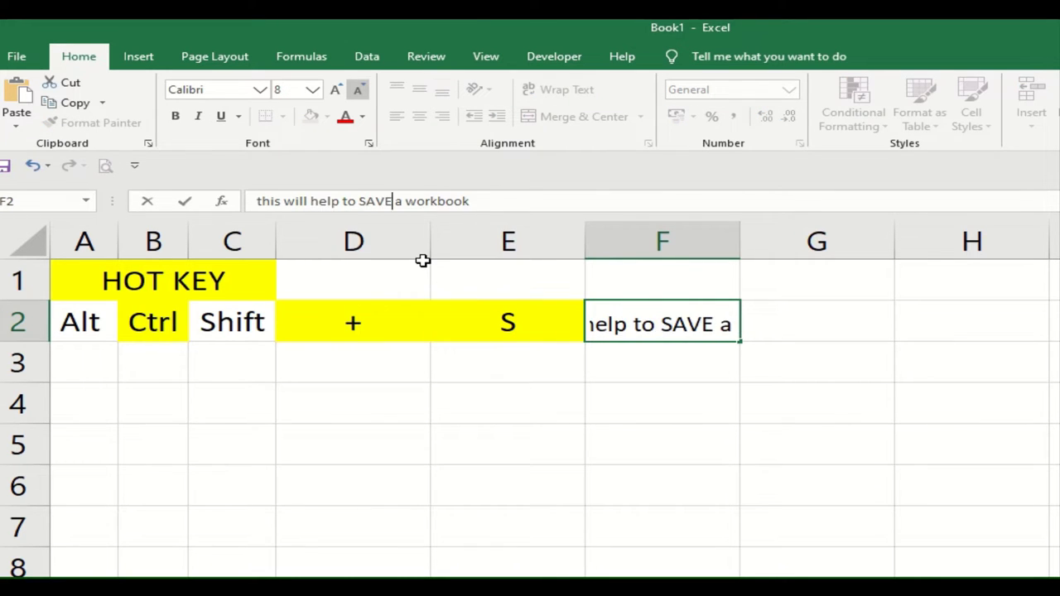
{"action": "key", "text": "Return"}
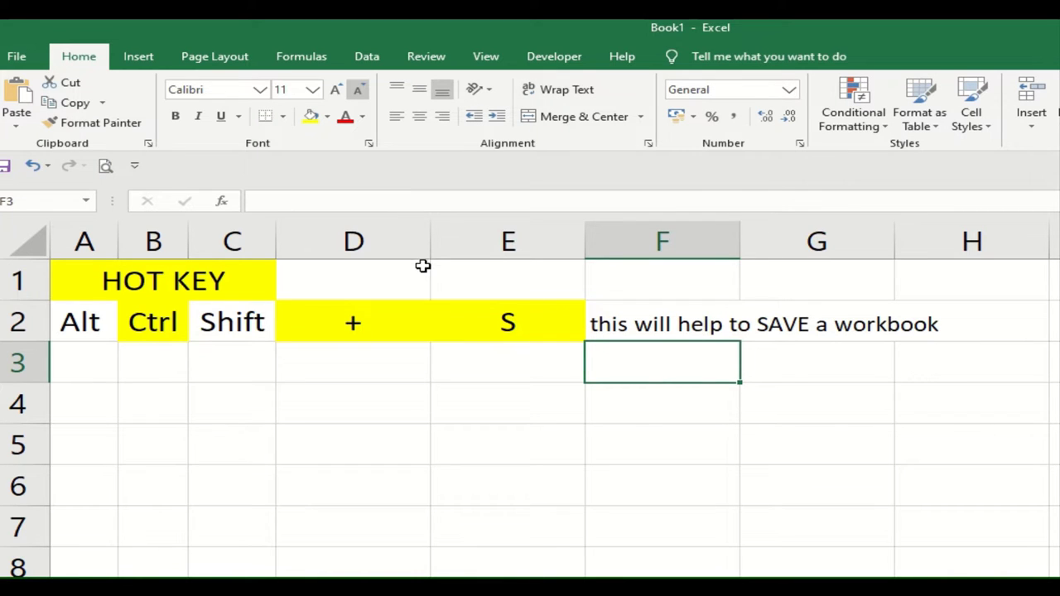
- Change the key letter in E2 from S to N
{"action": "left_click", "coordinate": [177, 327]}
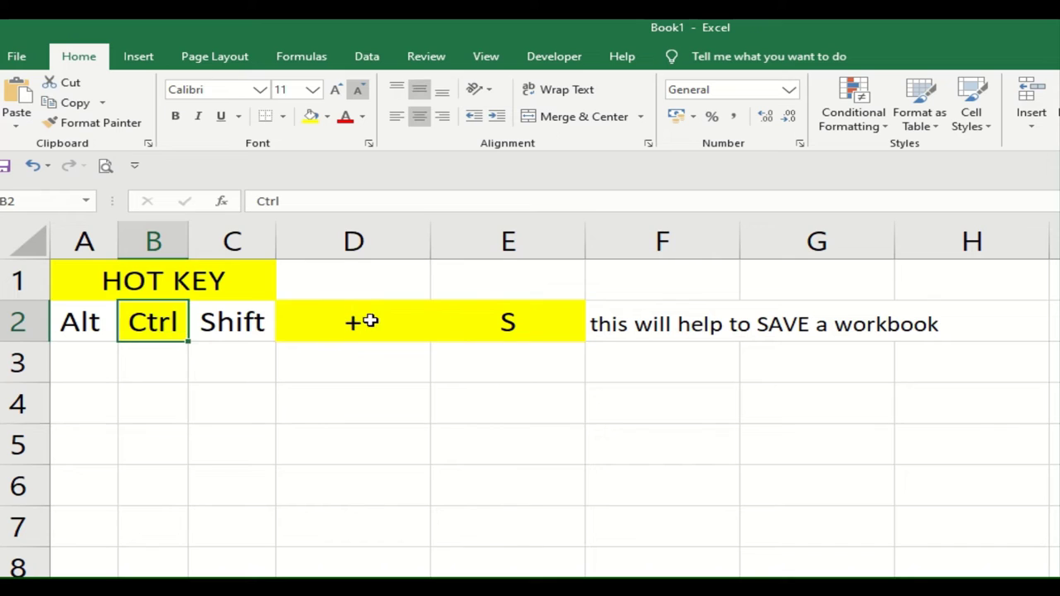
{"action": "left_click", "coordinate": [370, 322]}
{"action": "left_click", "coordinate": [473, 326]}
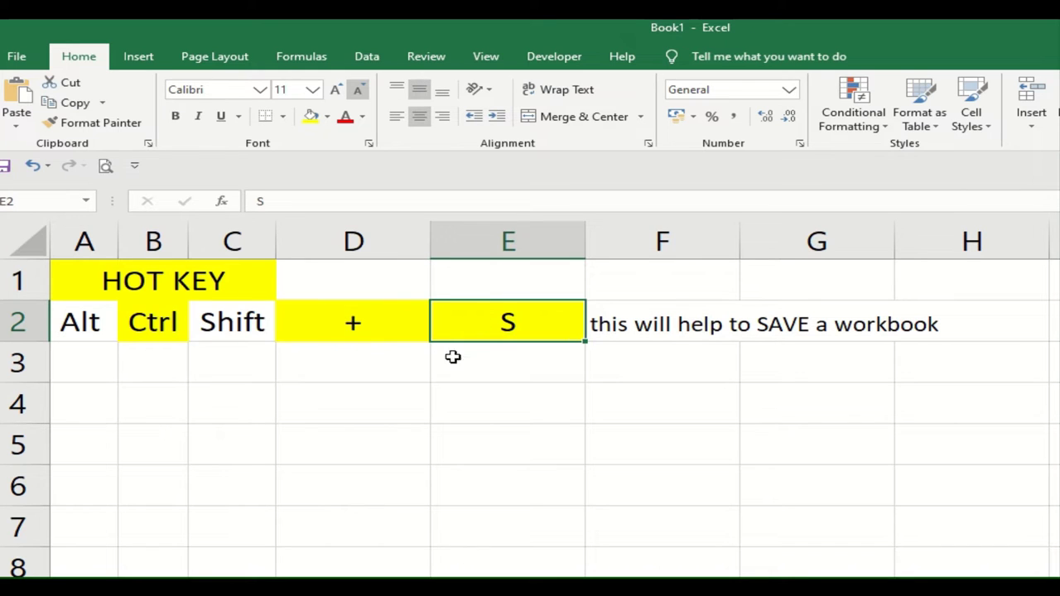
{"action": "double_click", "coordinate": [278, 199]}
{"action": "type", "text": "N"}
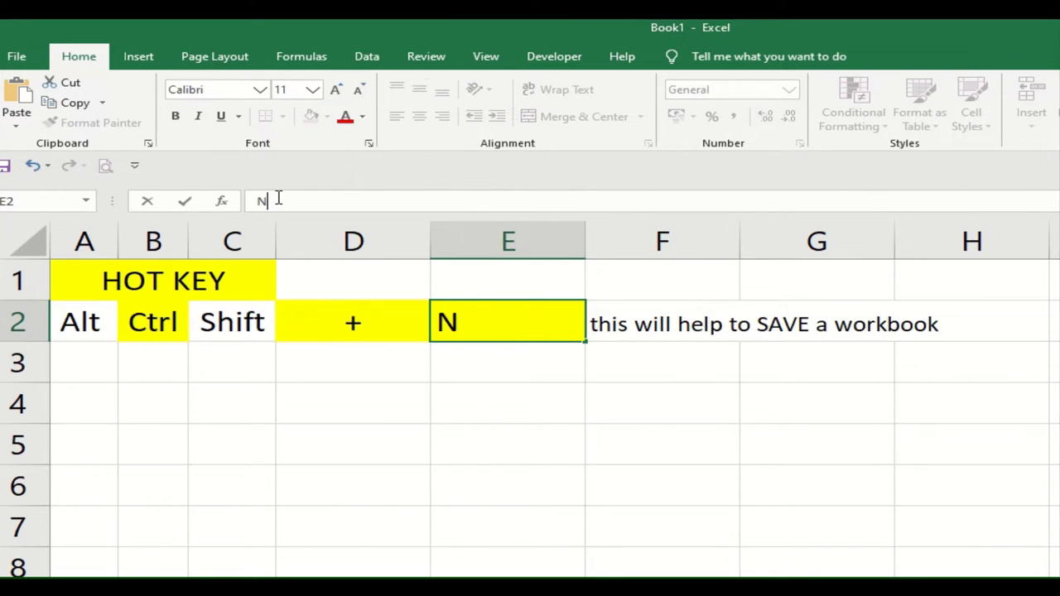
{"action": "key", "text": "Return"}
- Replace 'SAVE' with 'CREATE NEW' in the F2 description
{"action": "left_click", "coordinate": [621, 324]}
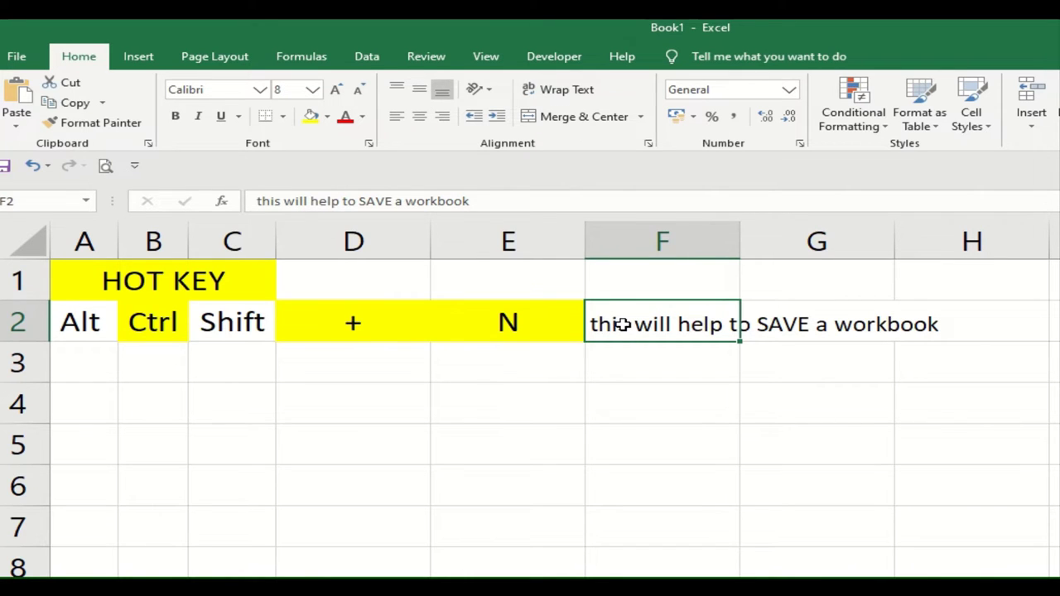
{"action": "double_click", "coordinate": [371, 200]}
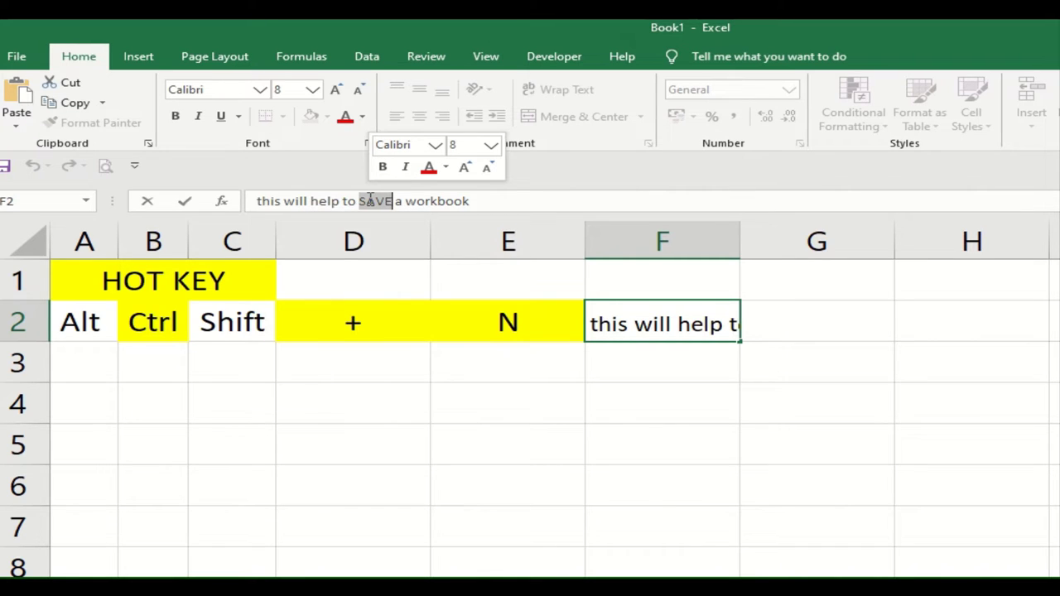
{"action": "type", "text": "CRE"}
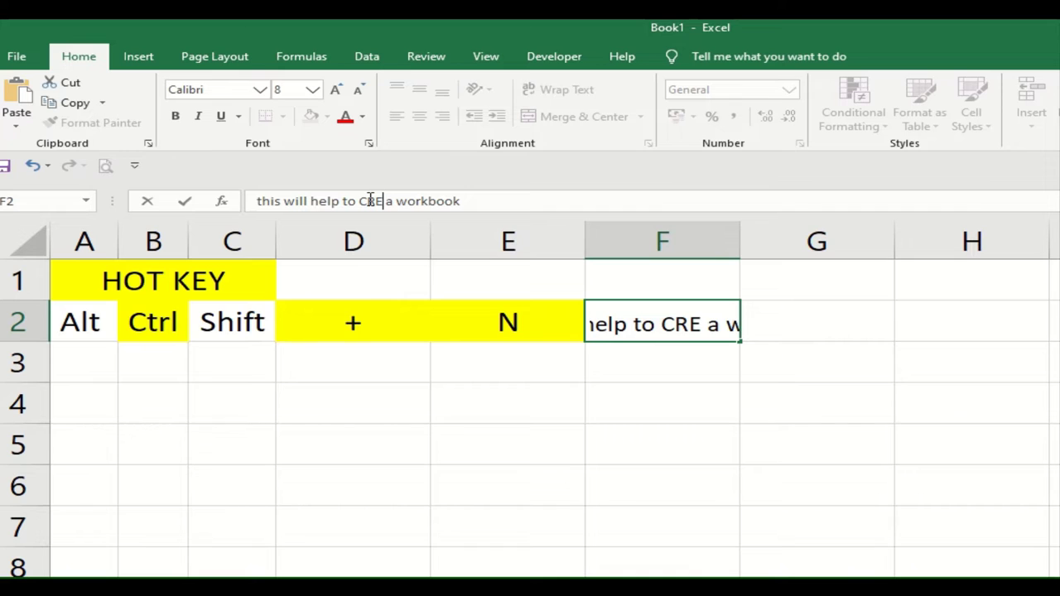
{"action": "type", "text": "ATE NEW"}
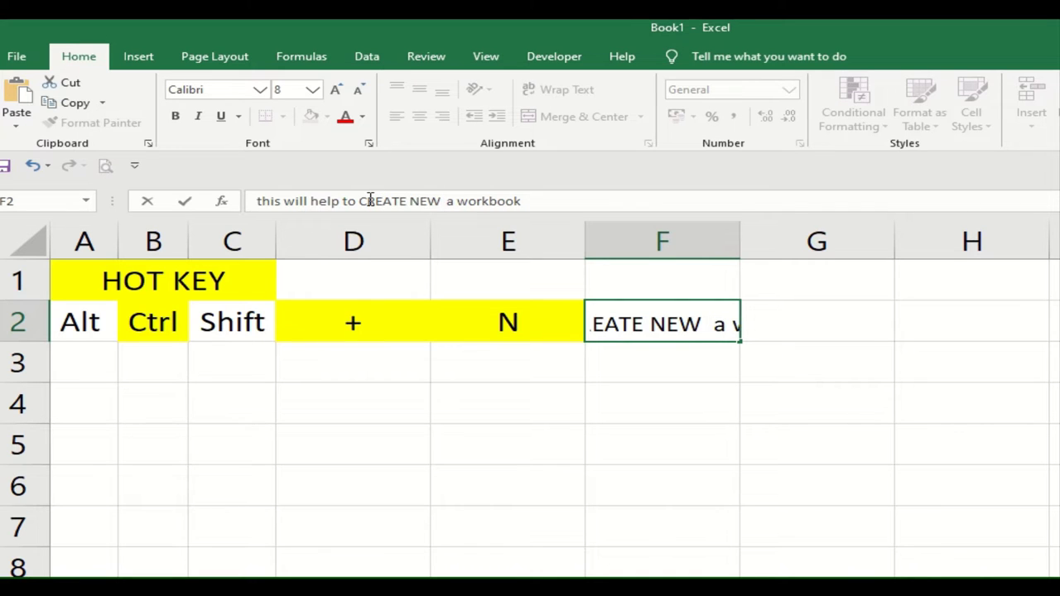
{"action": "key", "text": "Delete"}
{"action": "key", "text": "Delete"}
{"action": "key", "text": "Return"}
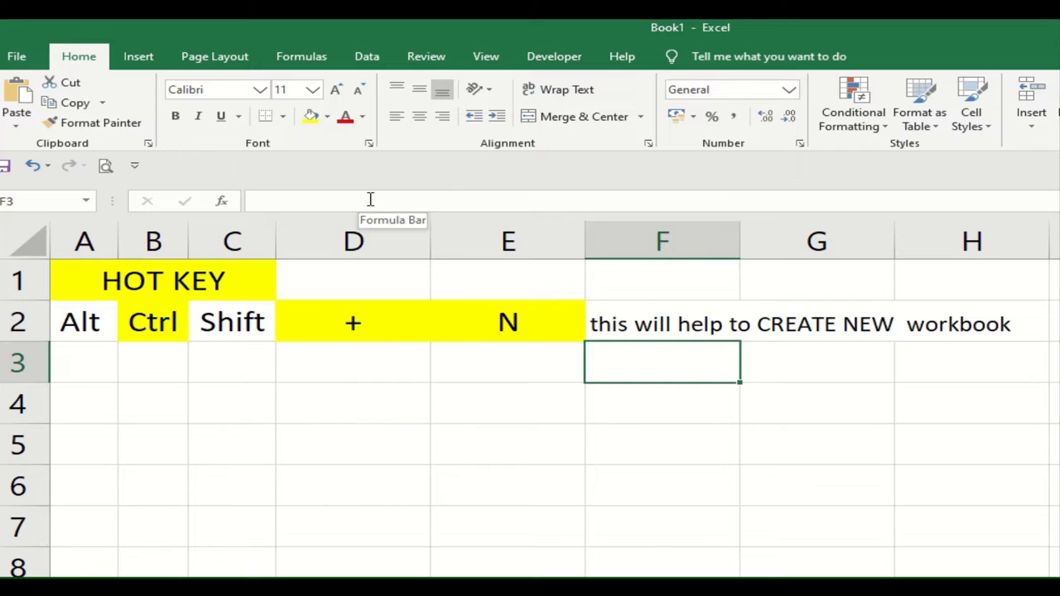
- Change the key letter in E2 to P
{"action": "left_click", "coordinate": [513, 335]}
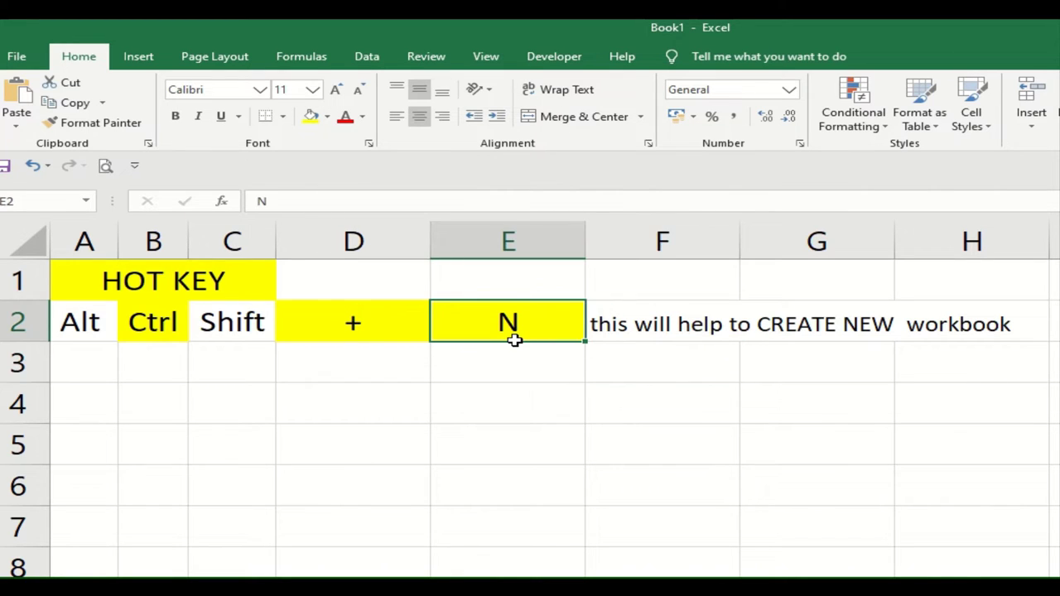
{"action": "type", "text": "P"}
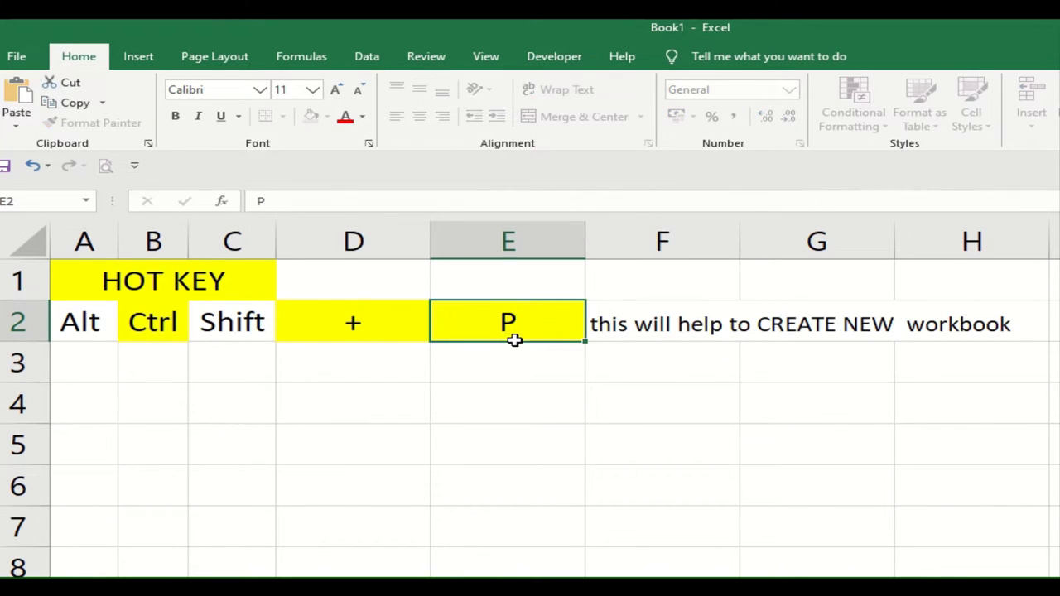
{"action": "key", "text": "Right"}
{"action": "key", "text": "Right"}
- Write the print description 'IF YOU WANT TO PRINT ANY WORKBOOK' in F2
{"action": "key", "text": "Left"}
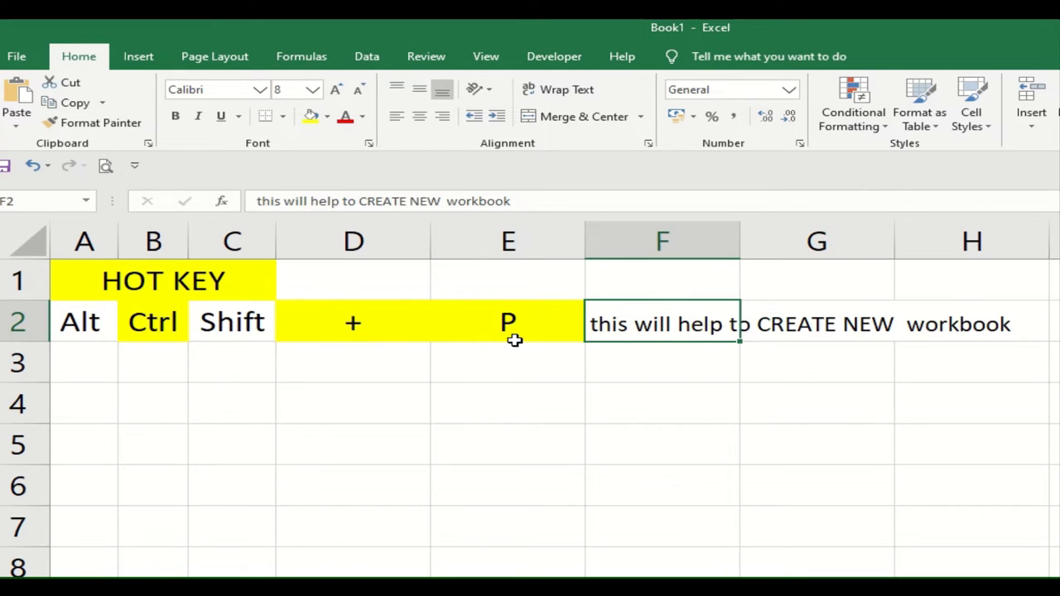
{"action": "type", "text": "IF YOU "}
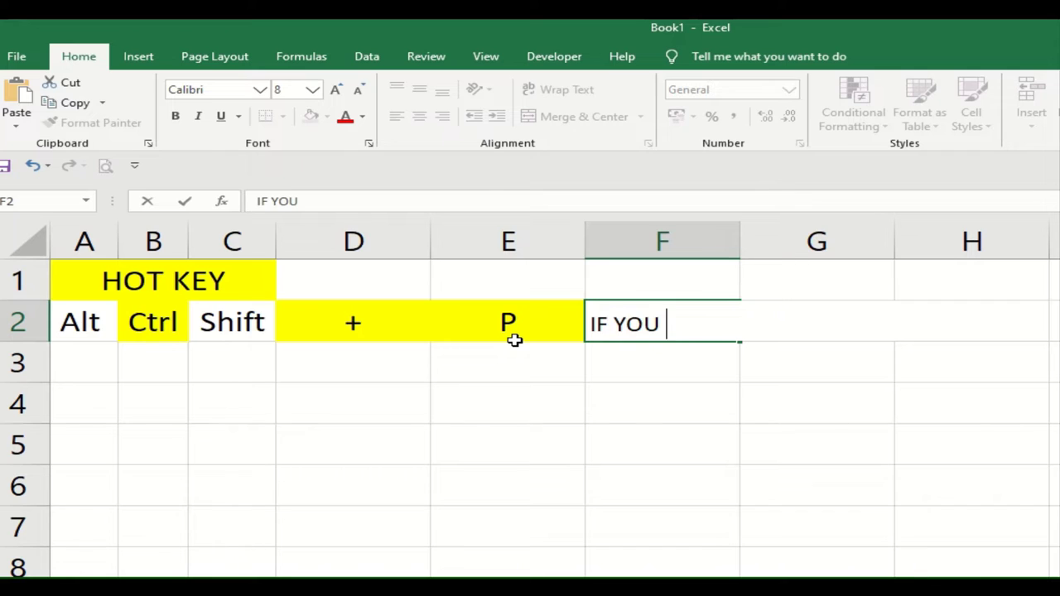
{"action": "type", "text": "WANT TO PRINT"}
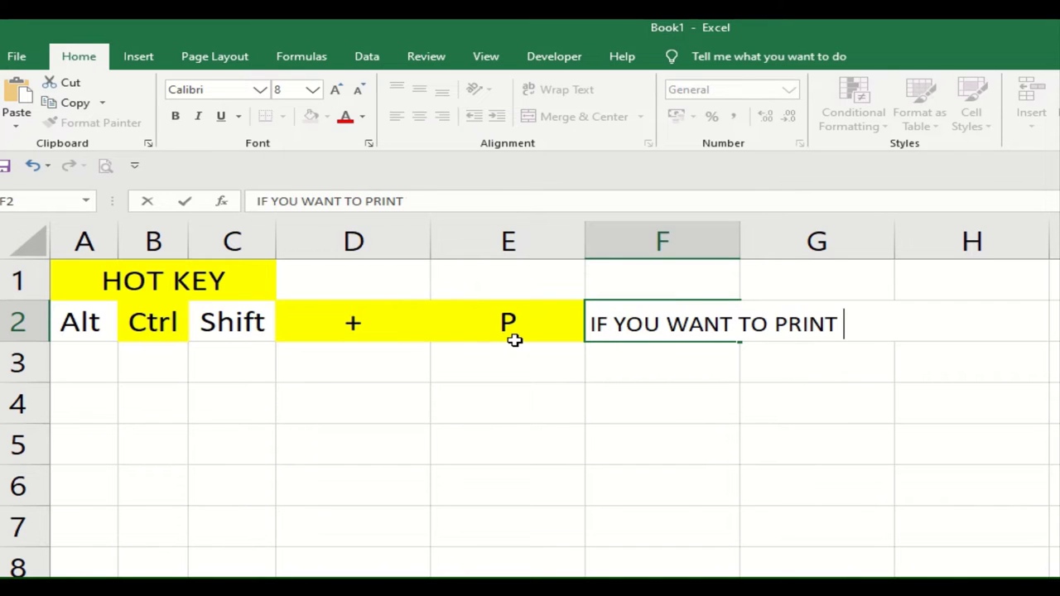
{"action": "type", "text": " ANY D"}
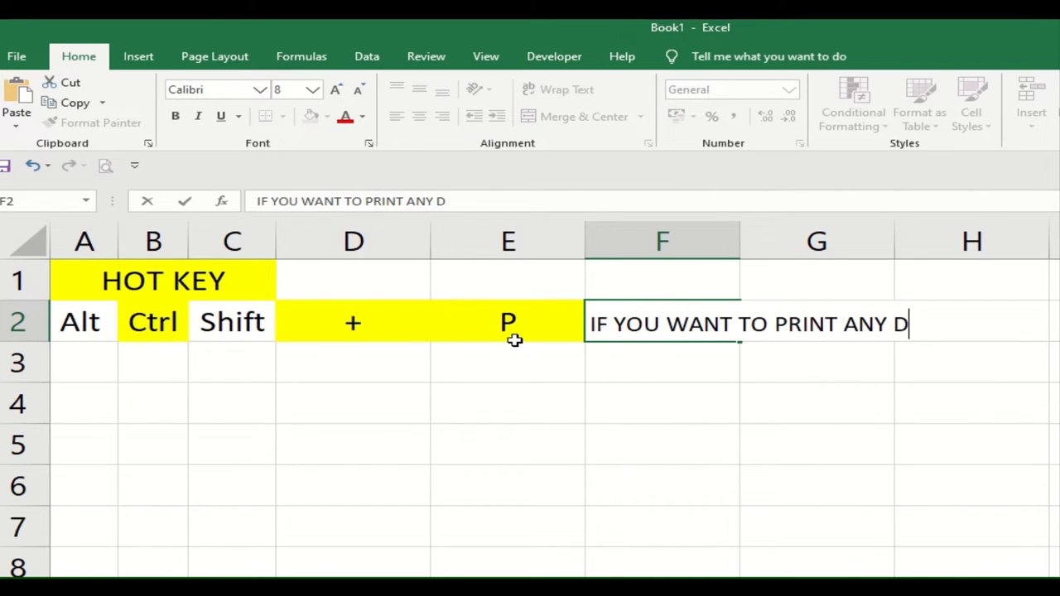
{"action": "type", "text": "OC"}
{"action": "key", "text": "BackSpace"}
{"action": "key", "text": "BackSpace"}
{"action": "key", "text": "BackSpace"}
{"action": "type", "text": "WO"}
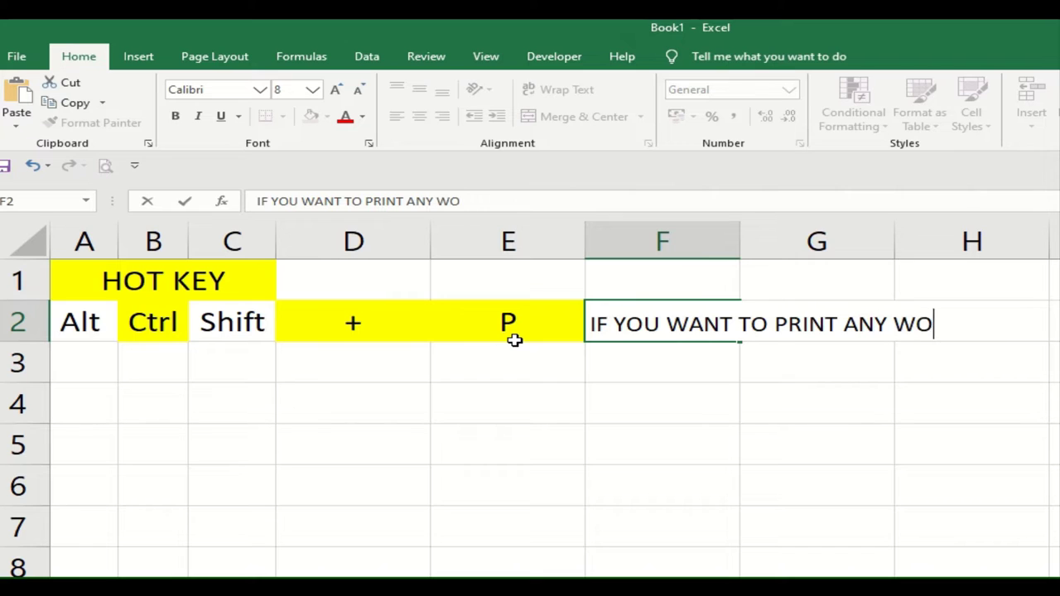
{"action": "type", "text": "RKFO"}
{"action": "key", "text": "BackSpace"}
{"action": "key", "text": "BackSpace"}
{"action": "type", "text": "BOO"}
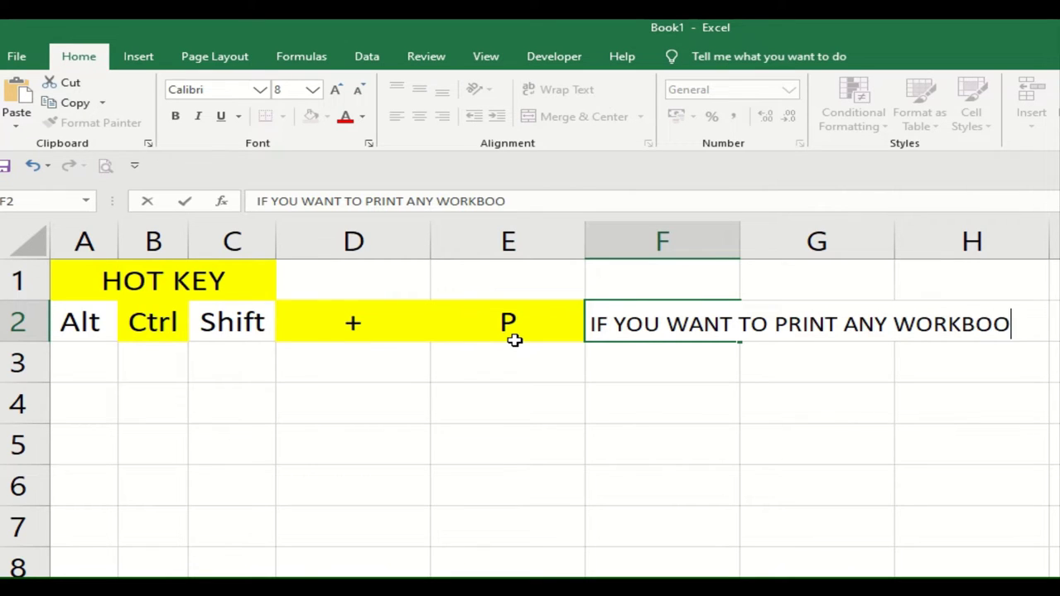
{"action": "type", "text": "K"}
{"action": "key", "text": "Return"}
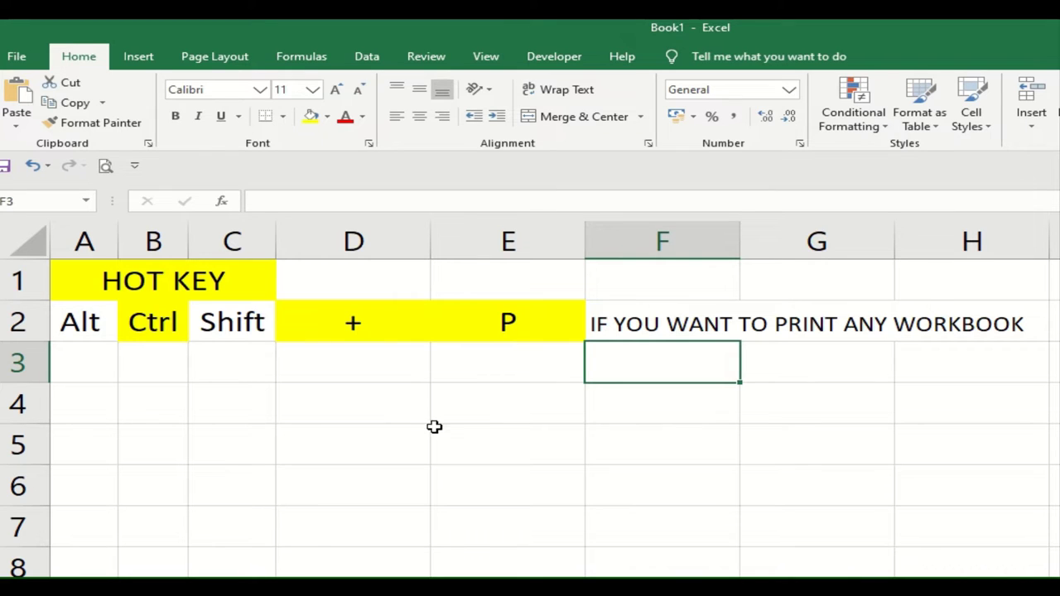
- Enter F12 in B3 under Ctrl
{"action": "left_click", "coordinate": [488, 467]}
{"action": "left_click", "coordinate": [498, 342]}
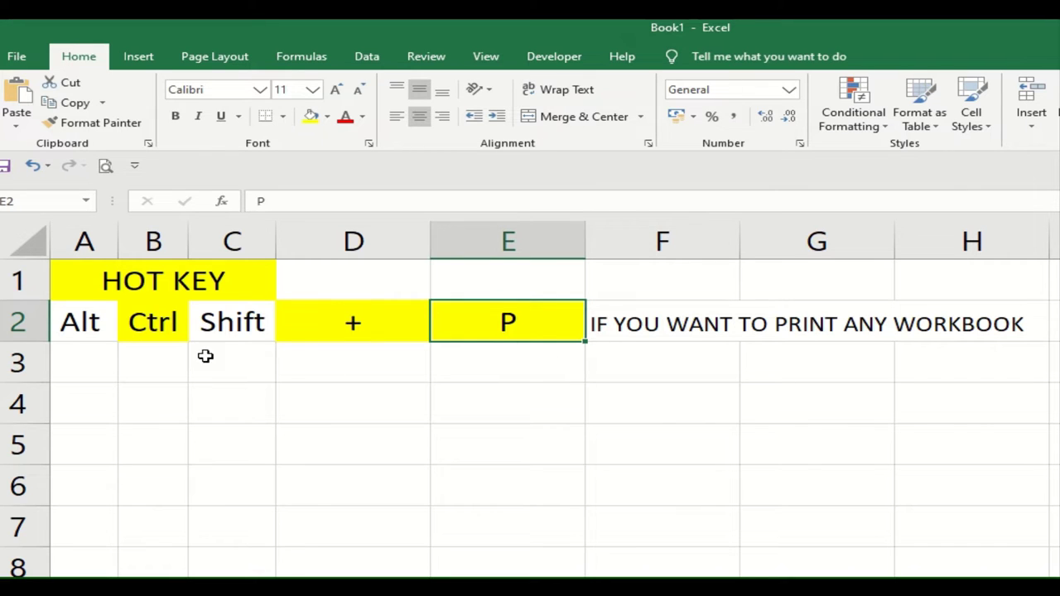
{"action": "left_click", "coordinate": [166, 373]}
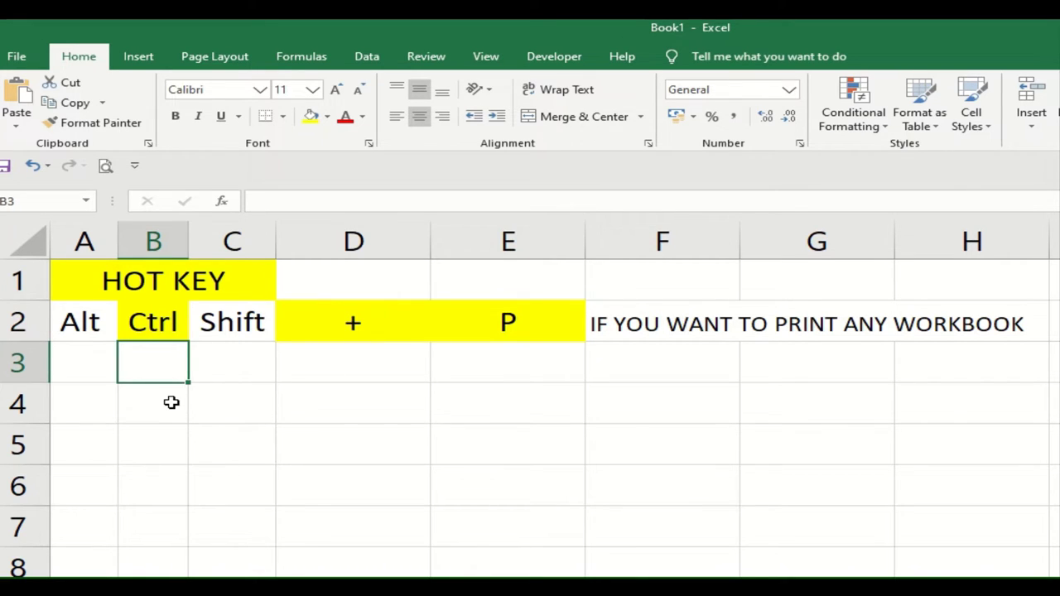
{"action": "type", "text": "F"}
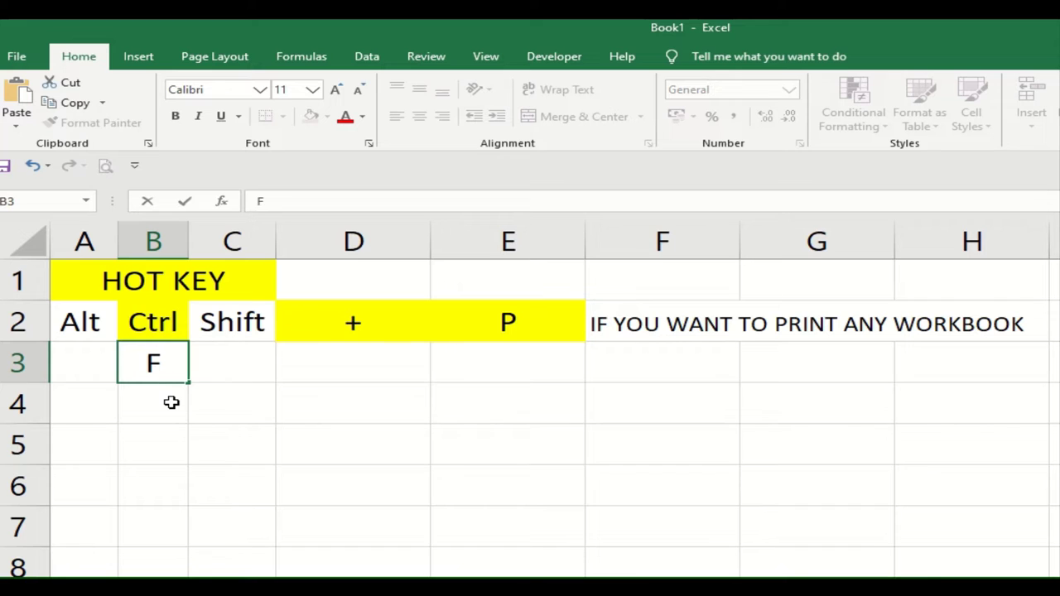
{"action": "type", "text": "12"}
{"action": "left_click", "coordinate": [241, 561]}
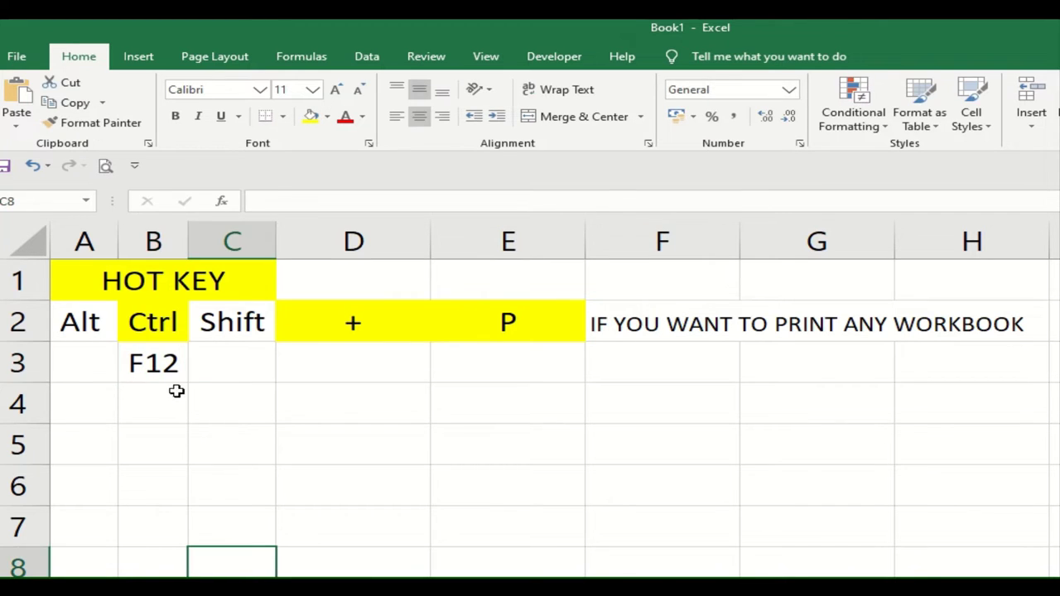
- Fill B2:B3 (Ctrl and F12) yellow
{"action": "left_click", "coordinate": [153, 327]}
{"action": "left_click", "coordinate": [145, 362]}
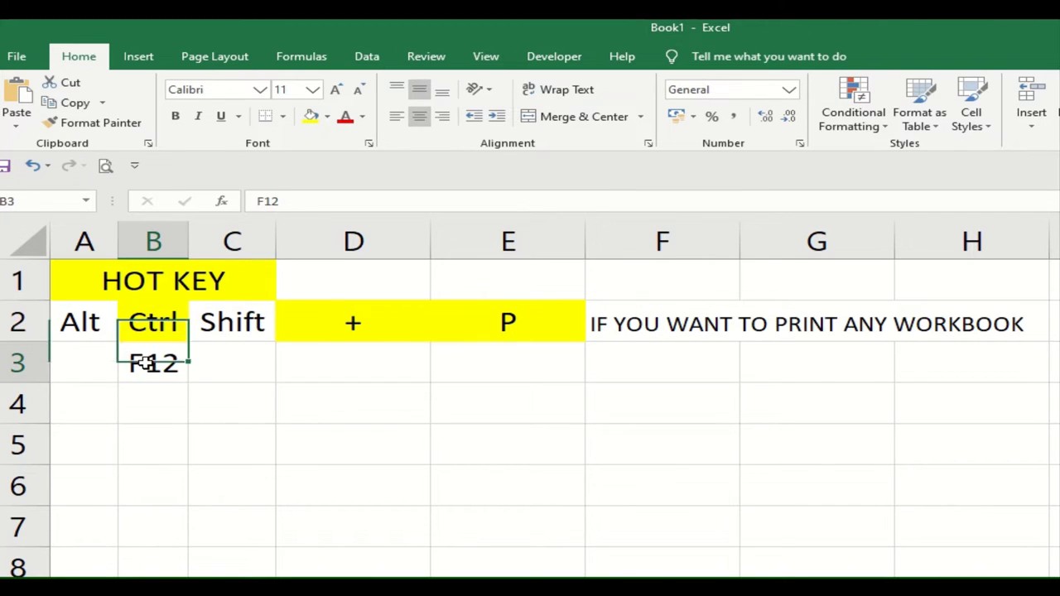
{"action": "left_click", "coordinate": [311, 116]}
{"action": "left_click", "coordinate": [340, 462]}
- Set row 2's key cells A2:E2 to No Fill
{"action": "left_click_drag", "start_coordinate": [82, 322], "coordinate": [463, 325]}
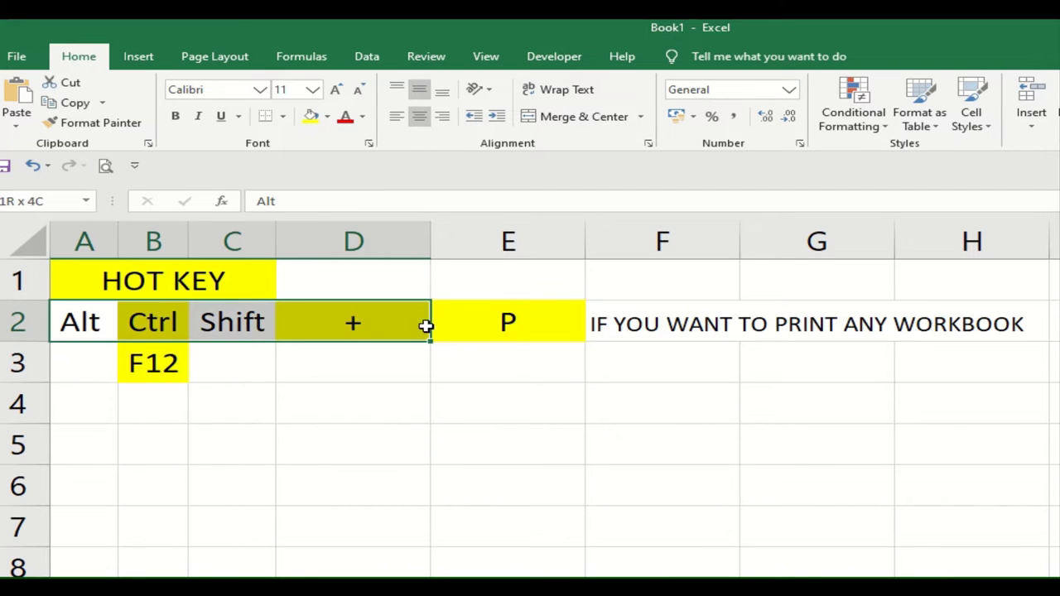
{"action": "left_click", "coordinate": [328, 117]}
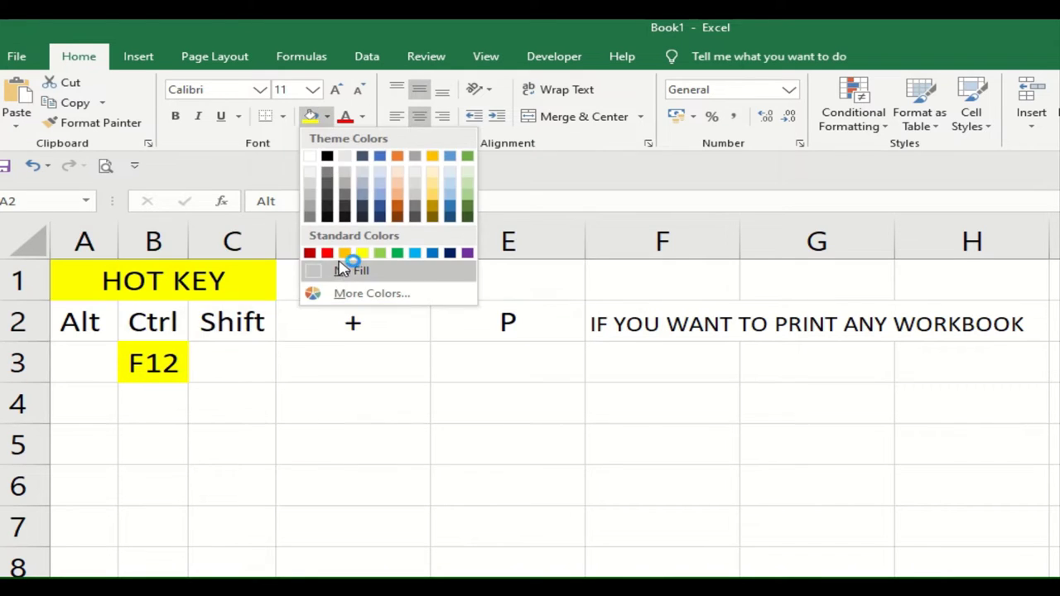
{"action": "left_click", "coordinate": [348, 267]}
{"action": "left_click", "coordinate": [371, 433]}
{"action": "left_click", "coordinate": [132, 362]}
{"action": "left_click", "coordinate": [628, 371]}
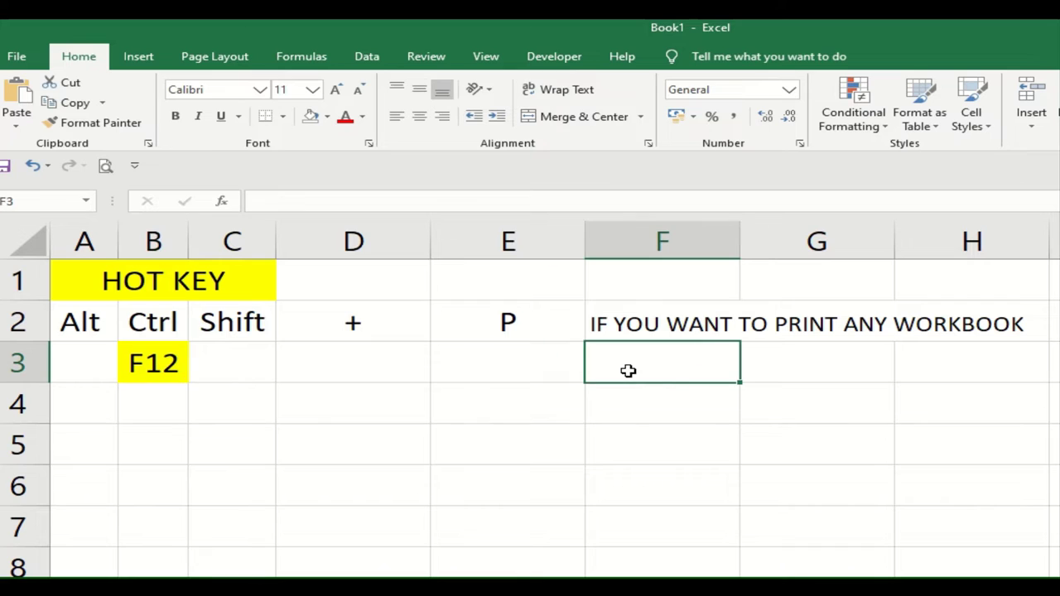
- Enter 'TO SAVE AS THE FILE' as the F3 description
{"action": "type", "text": "TO SA"}
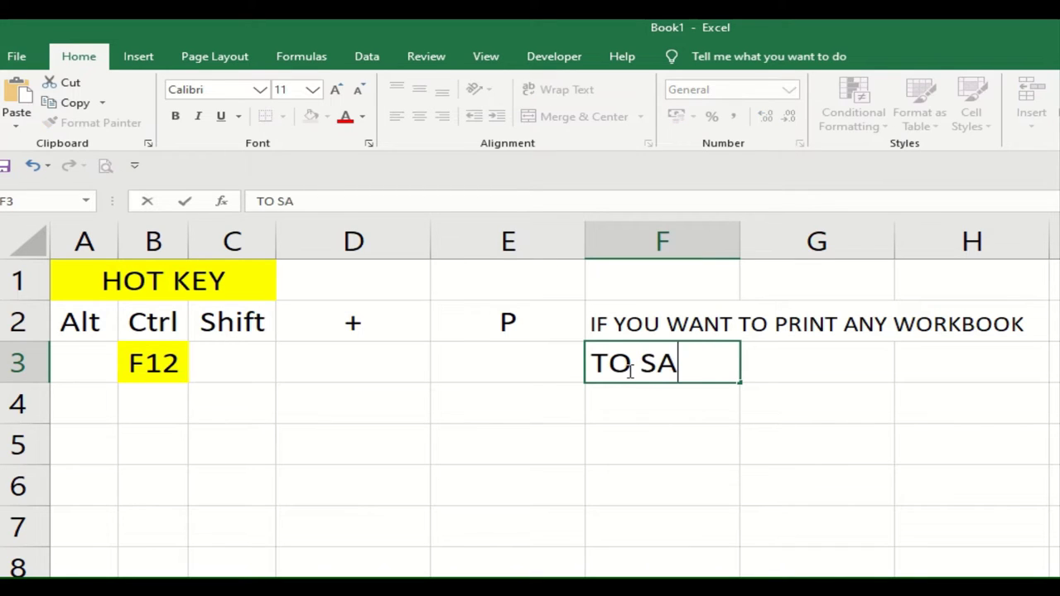
{"action": "type", "text": "VE SA"}
{"action": "key", "text": "BackSpace"}
{"action": "key", "text": "BackSpace"}
{"action": "type", "text": "AS T"}
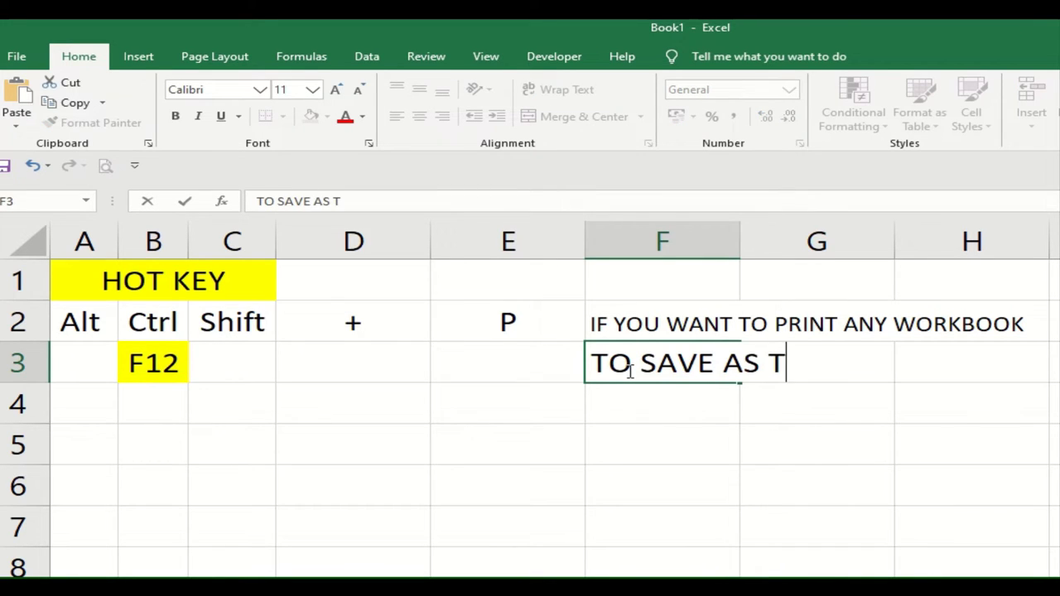
{"action": "type", "text": "HE FILE"}
{"action": "key", "text": "Return"}
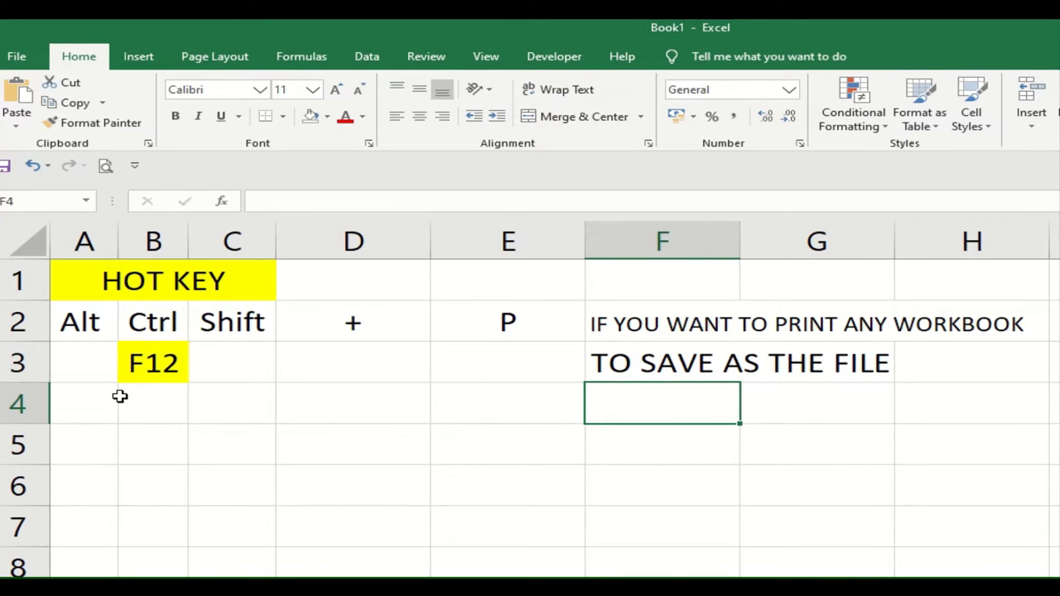
- Fill the Ctrl cell B2 yellow
{"action": "left_click", "coordinate": [146, 333]}
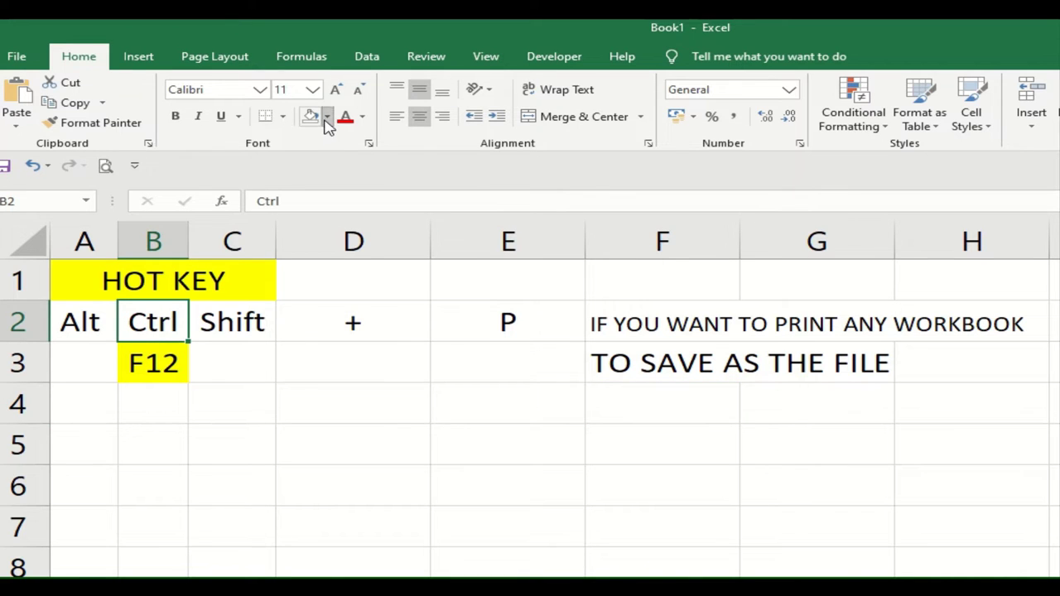
{"action": "left_click", "coordinate": [327, 117]}
{"action": "left_click", "coordinate": [362, 252]}
- Change B3's key from F12 to F2
{"action": "left_click", "coordinate": [154, 364]}
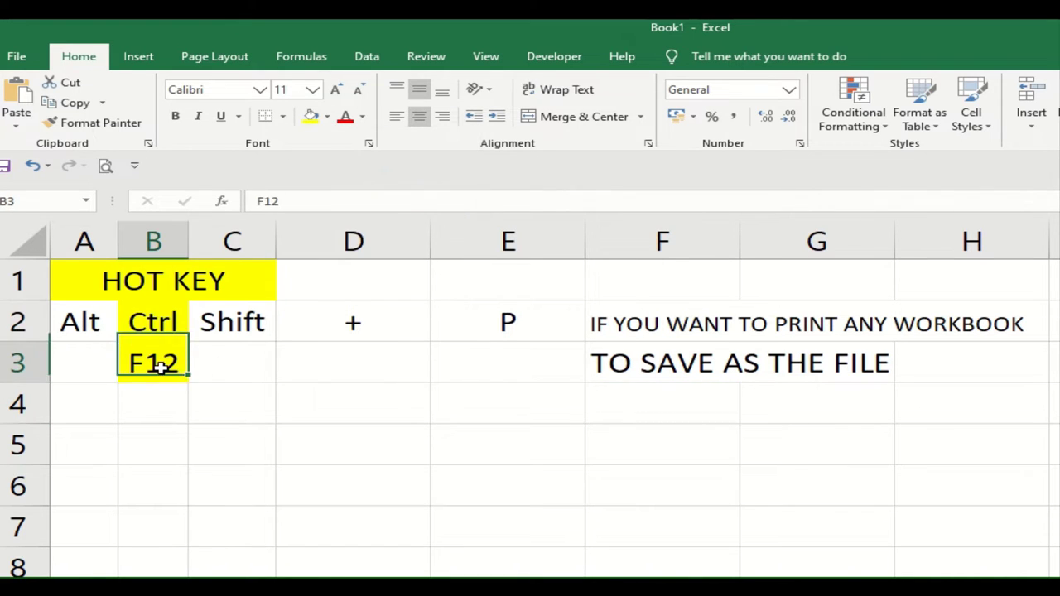
{"action": "left_click", "coordinate": [273, 201]}
{"action": "key", "text": "BackSpace"}
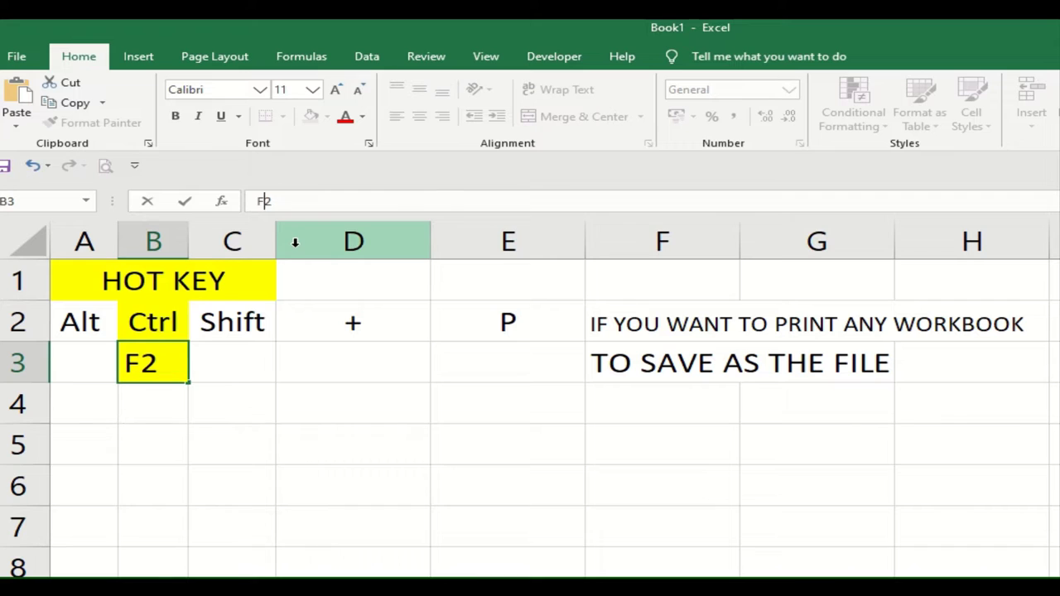
{"action": "left_click", "coordinate": [356, 431]}
{"action": "left_click", "coordinate": [176, 371]}
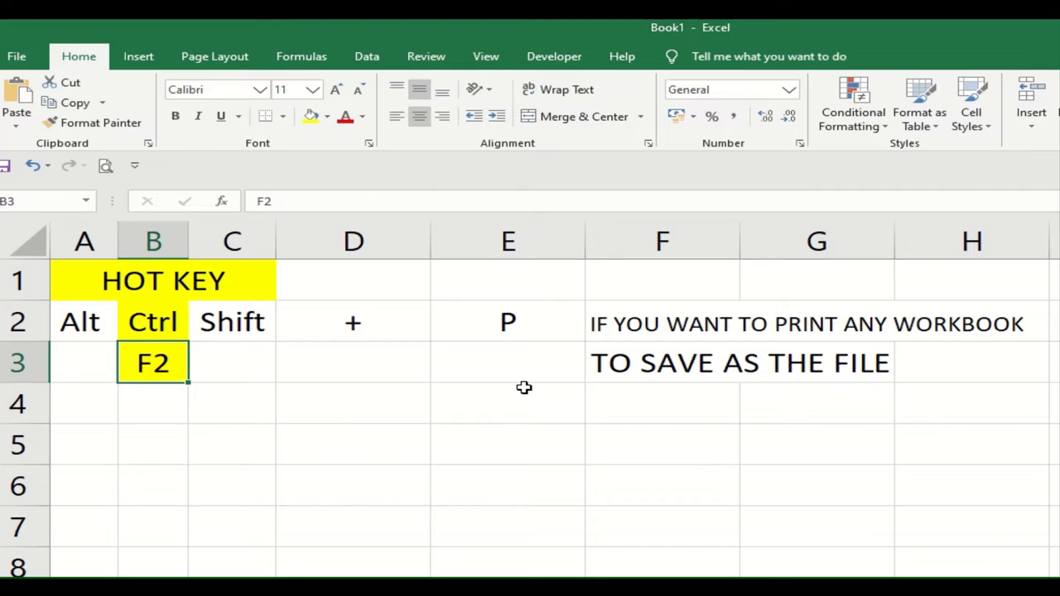
- Replace F3's description with 'PRINT PREVIEW'
{"action": "left_click", "coordinate": [636, 370]}
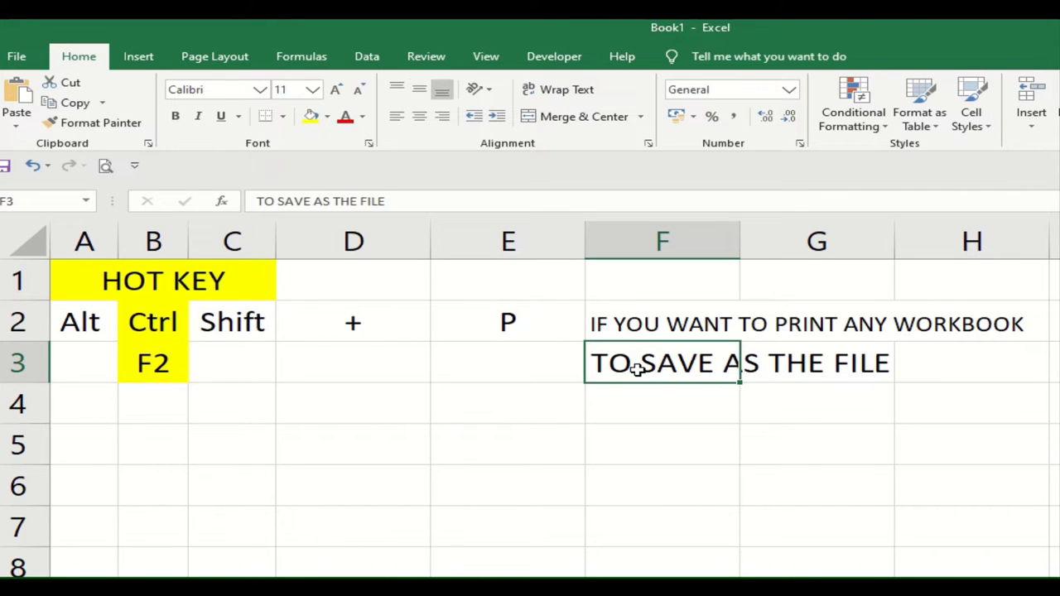
{"action": "type", "text": "PRINT"}
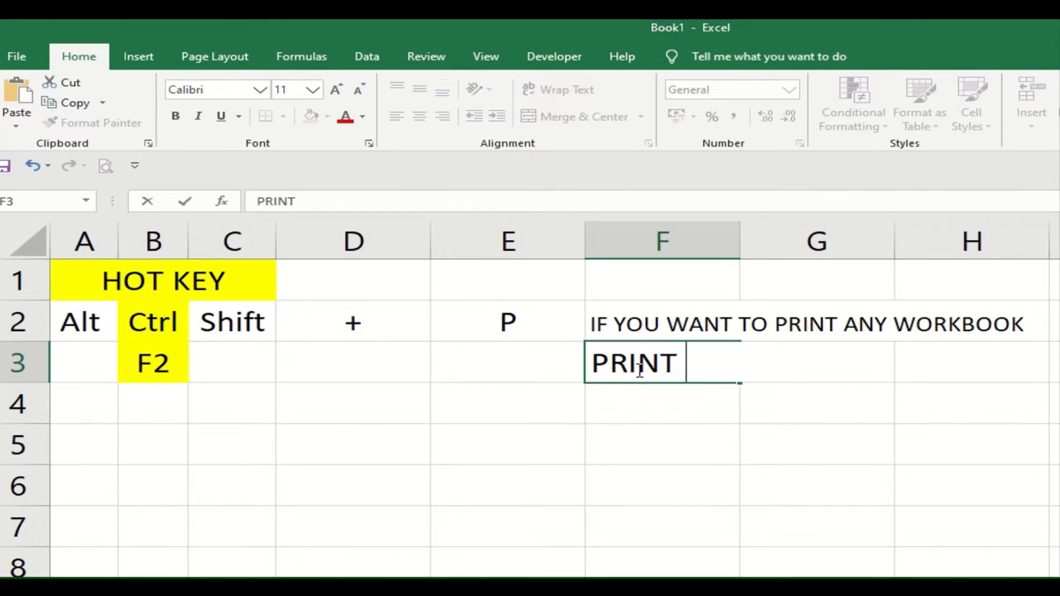
{"action": "type", "text": " PREVIEW"}
{"action": "key", "text": "Return"}
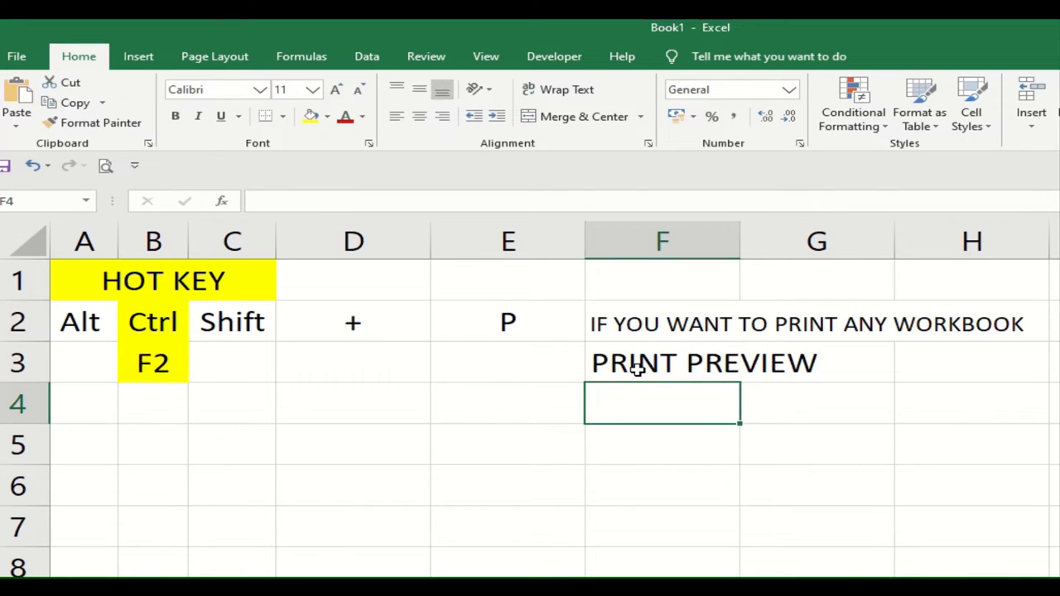
- Move the yellow fill from Ctrl in B2 to Alt in A2
{"action": "left_click", "coordinate": [79, 322]}
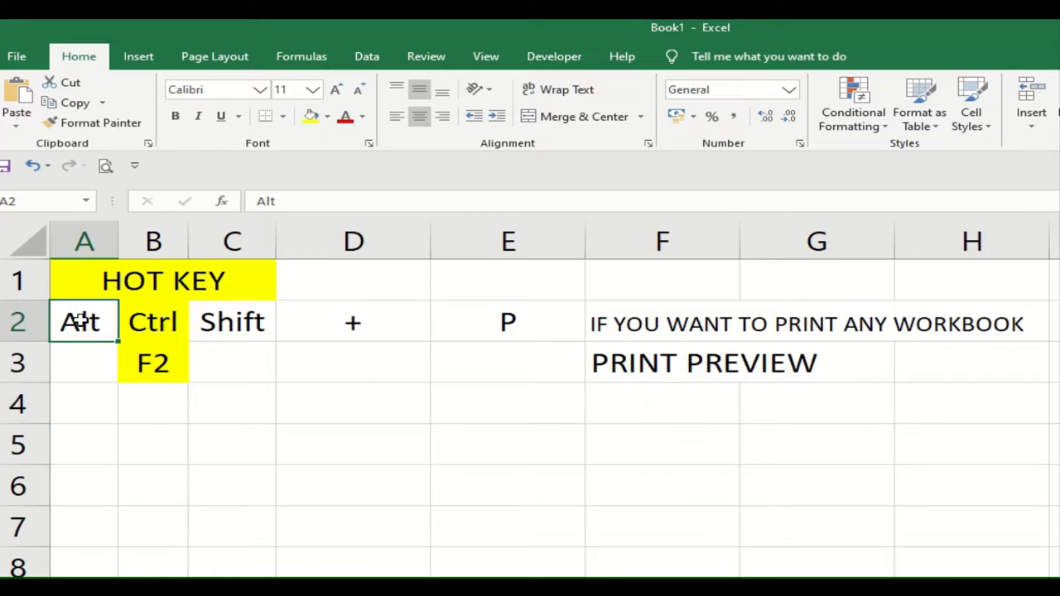
{"action": "left_click", "coordinate": [124, 330]}
{"action": "left_click", "coordinate": [327, 118]}
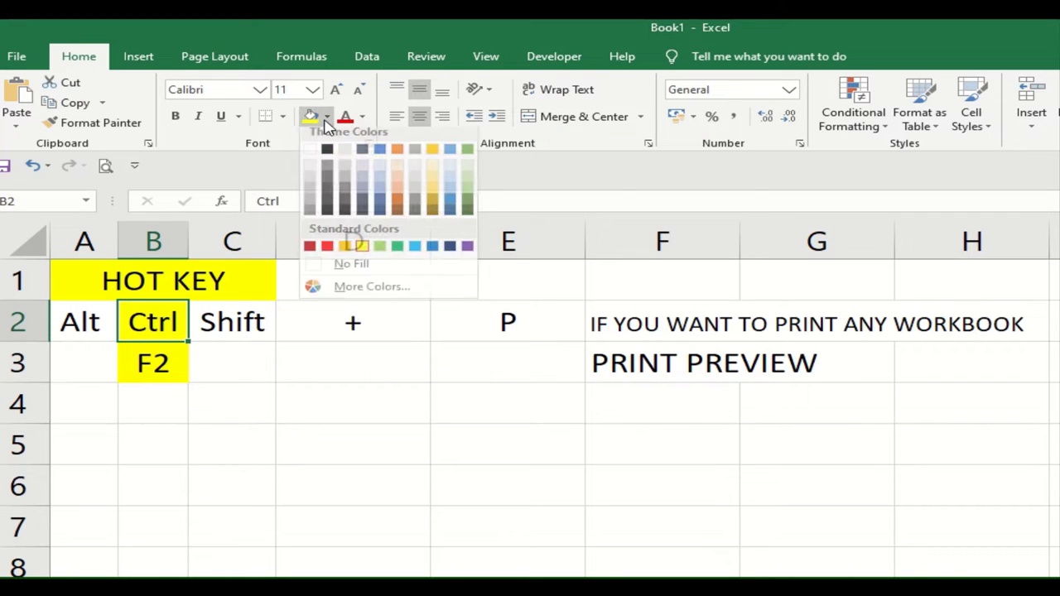
{"action": "left_click", "coordinate": [348, 264]}
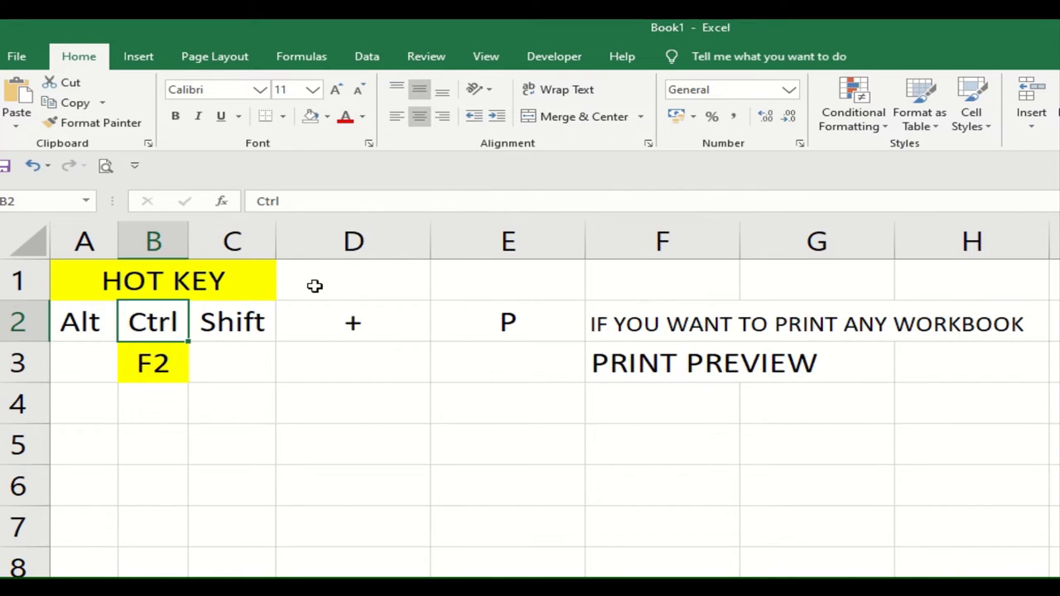
{"action": "left_click", "coordinate": [77, 328]}
{"action": "left_click", "coordinate": [328, 118]}
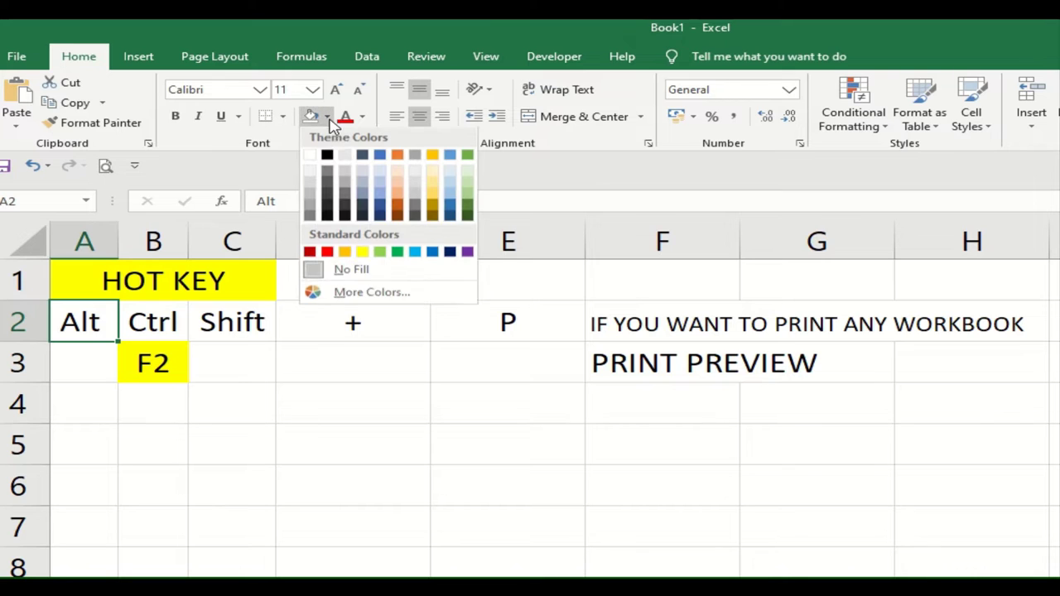
{"action": "left_click", "coordinate": [362, 252]}
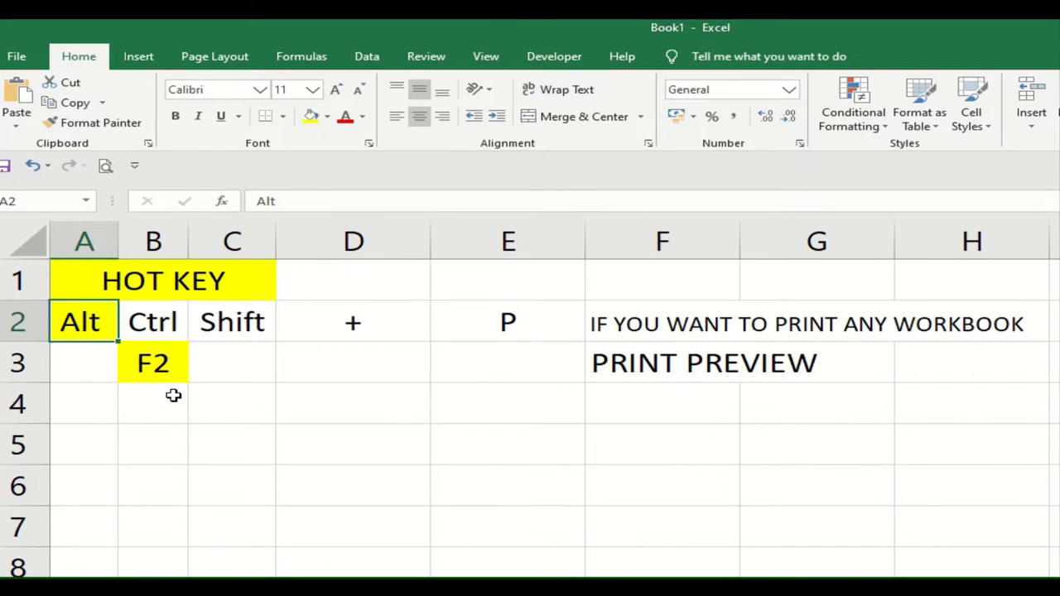
{"action": "left_click", "coordinate": [142, 377]}
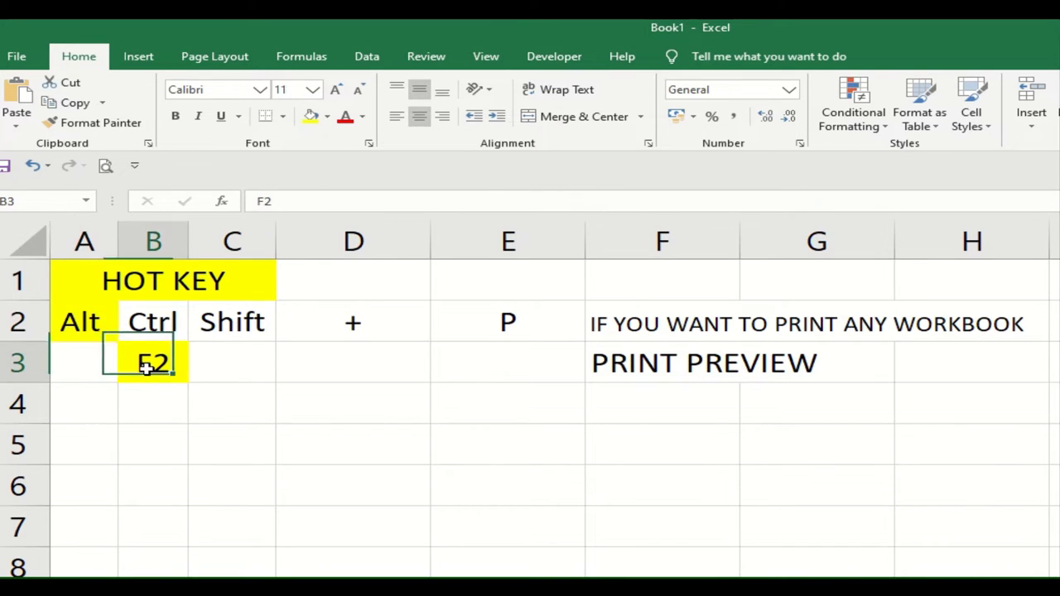
{"action": "left_click", "coordinate": [317, 191]}
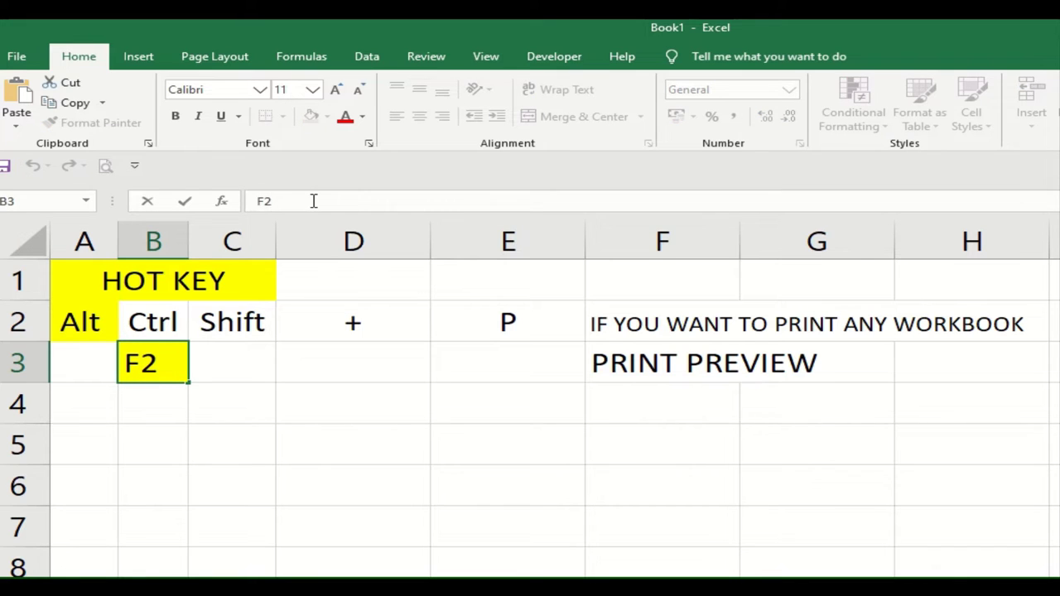
- Change B3's key from F2 to F4
{"action": "type", "text": "4"}
{"action": "left_click", "coordinate": [329, 410]}
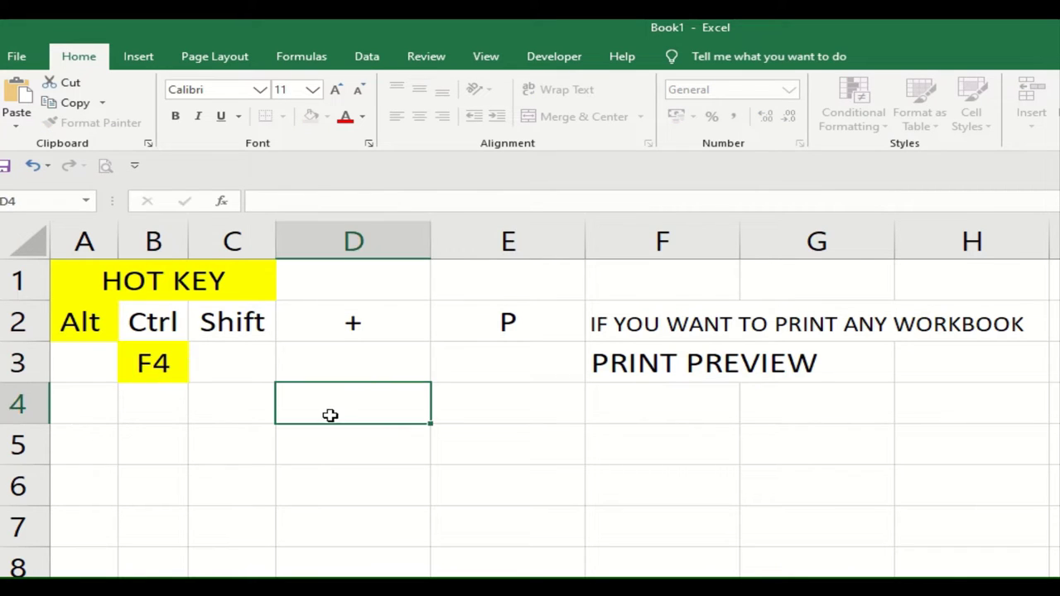
{"action": "left_click", "coordinate": [86, 324]}
{"action": "left_click", "coordinate": [149, 362]}
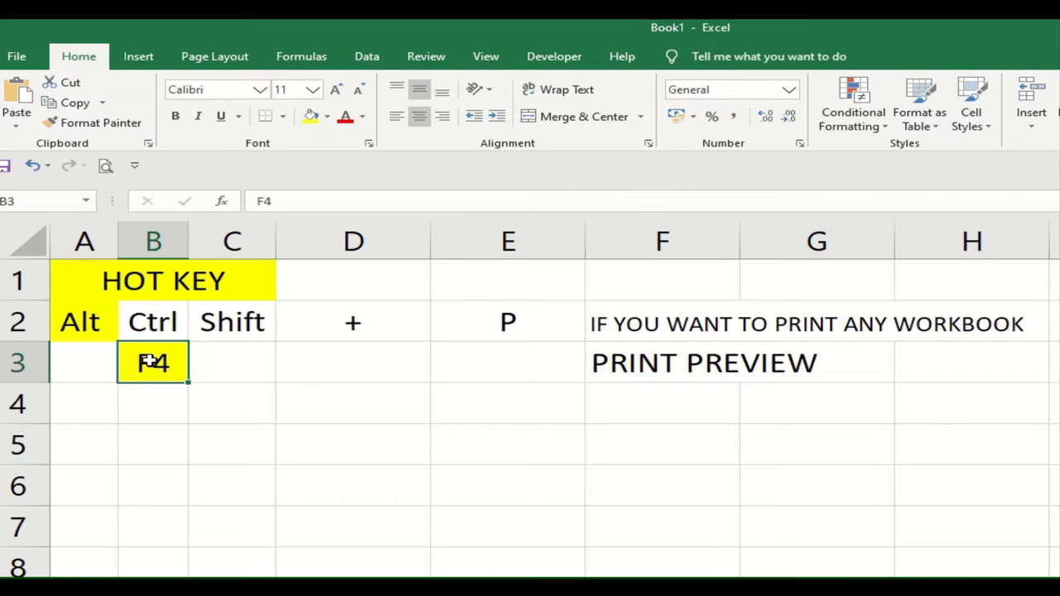
- Replace F3's description with 'CLOSE THE EXCEL'
{"action": "left_click", "coordinate": [594, 362]}
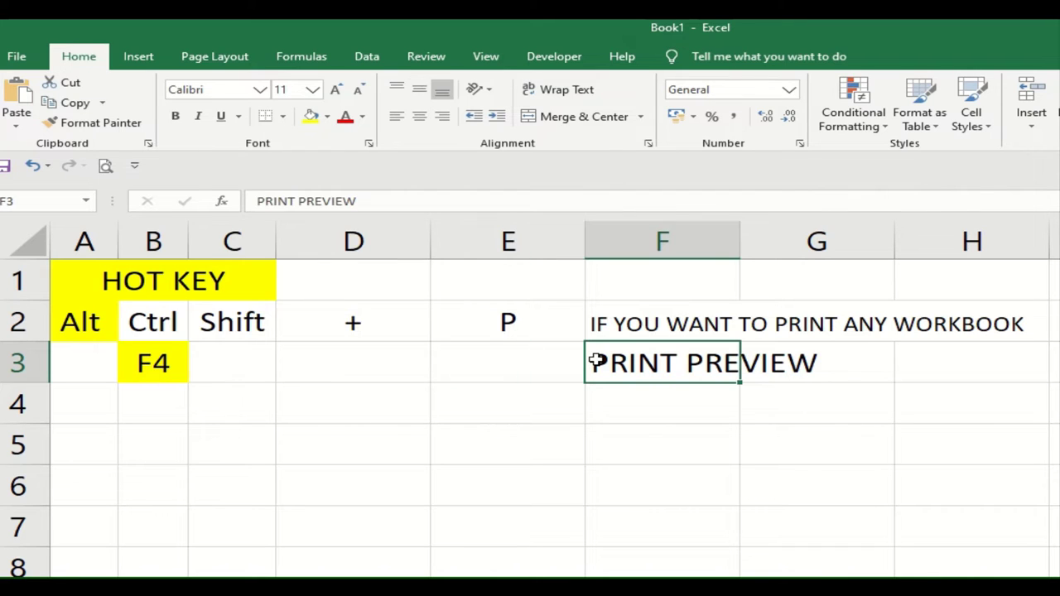
{"action": "type", "text": "CLOSE"}
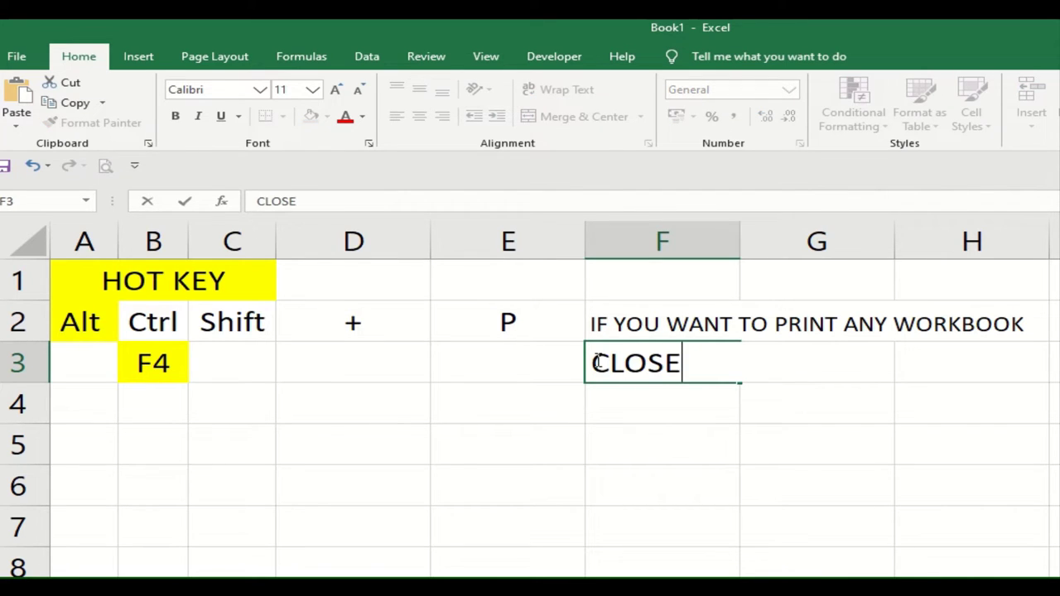
{"action": "type", "text": " THE EXCEL"}
{"action": "key", "text": "Return"}
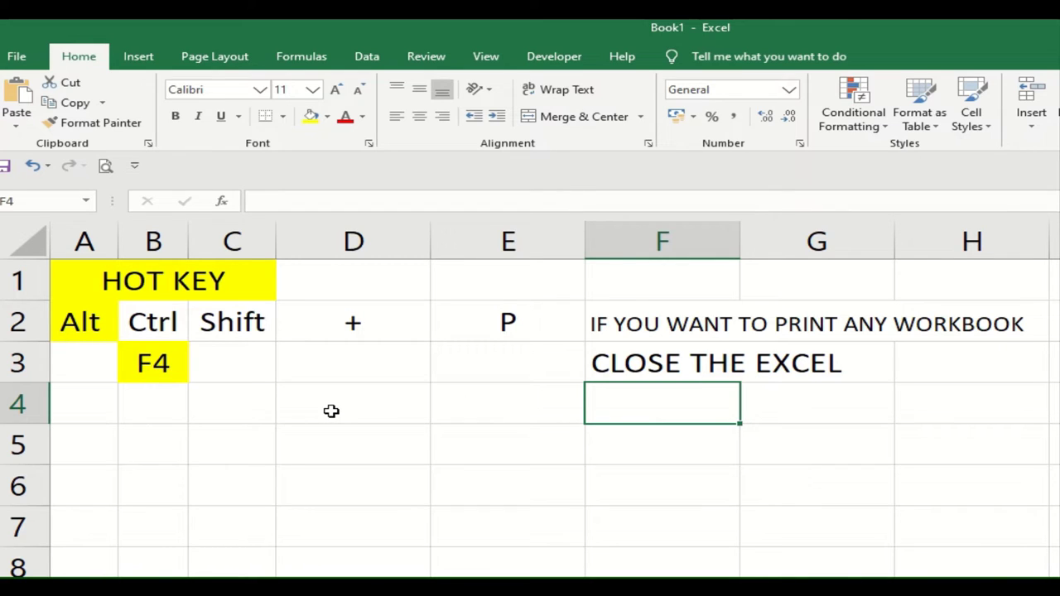
- Set A2 and B3 (Alt and F4) to No Fill
{"action": "left_click", "coordinate": [78, 324]}
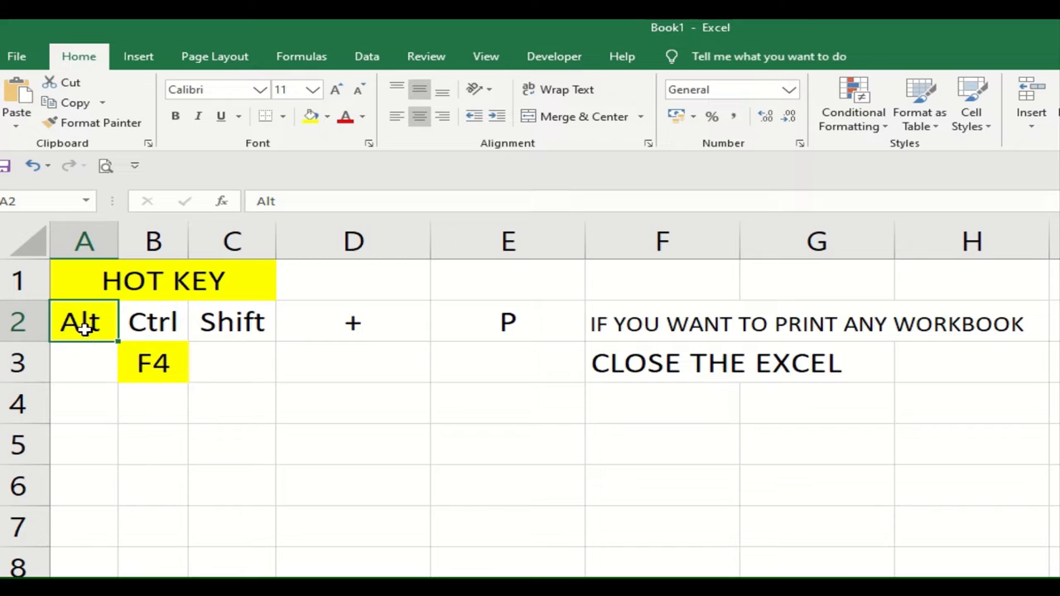
{"action": "left_click", "coordinate": [153, 364], "text": "ctrl"}
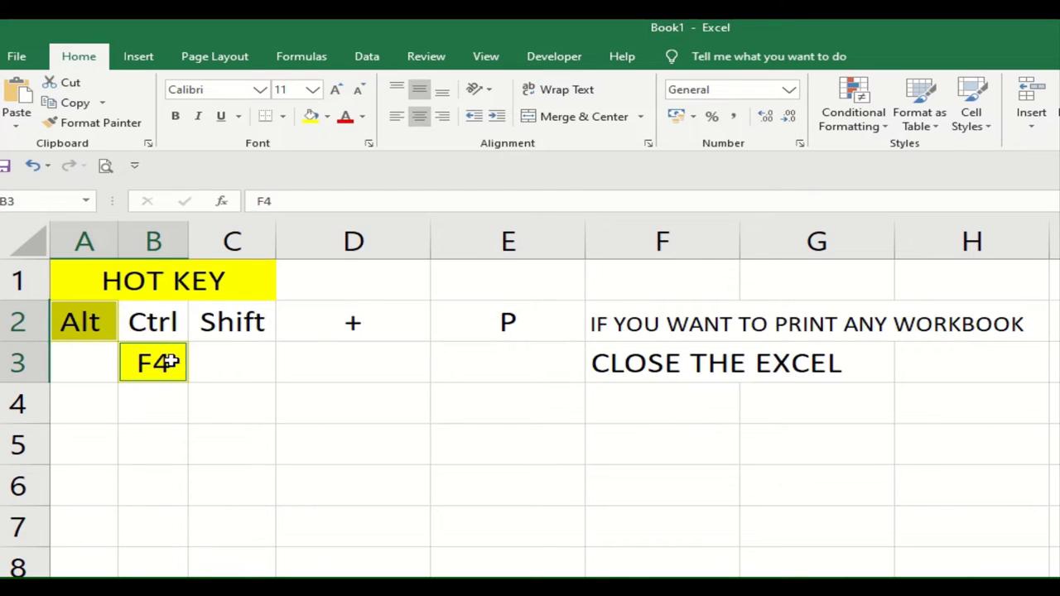
{"action": "left_click", "coordinate": [328, 120]}
{"action": "left_click", "coordinate": [352, 273]}
{"action": "left_click", "coordinate": [232, 403]}
- Fill the Ctrl cell B2 yellow
{"action": "left_click", "coordinate": [153, 322]}
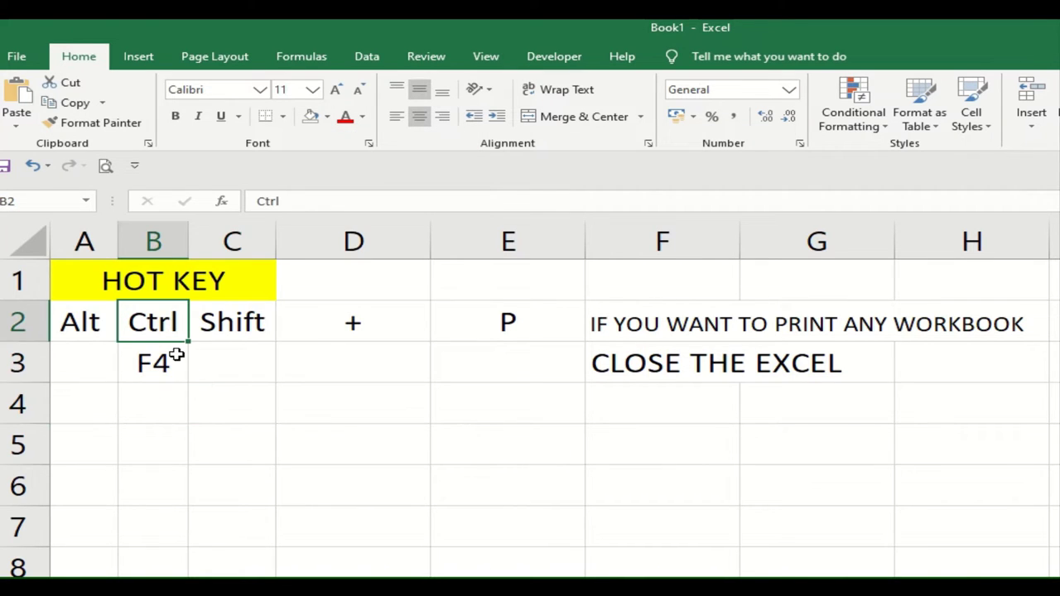
{"action": "left_click", "coordinate": [327, 116]}
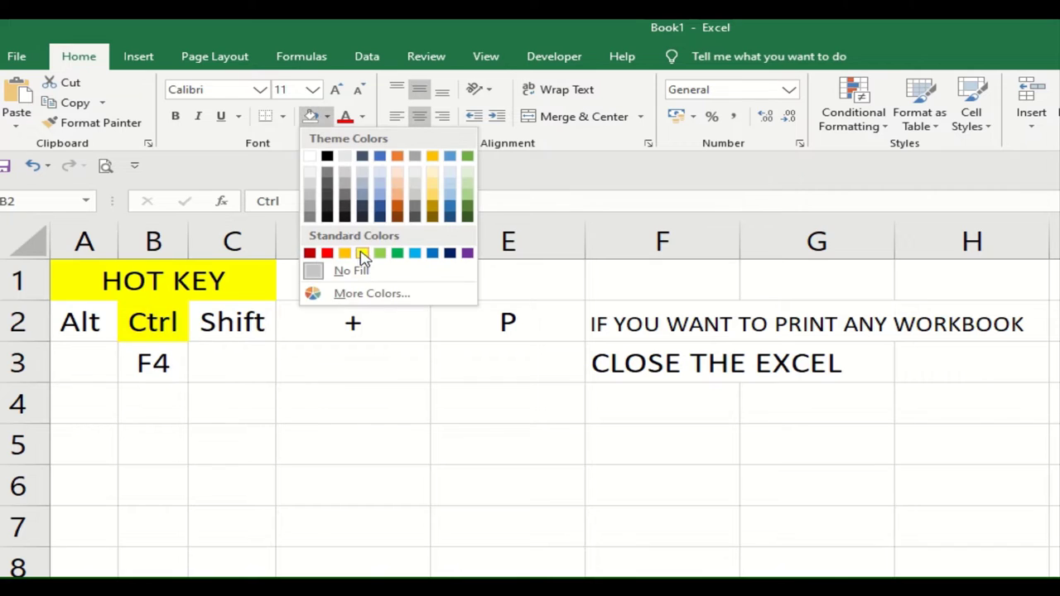
{"action": "left_click", "coordinate": [362, 254]}
{"action": "left_click", "coordinate": [171, 373]}
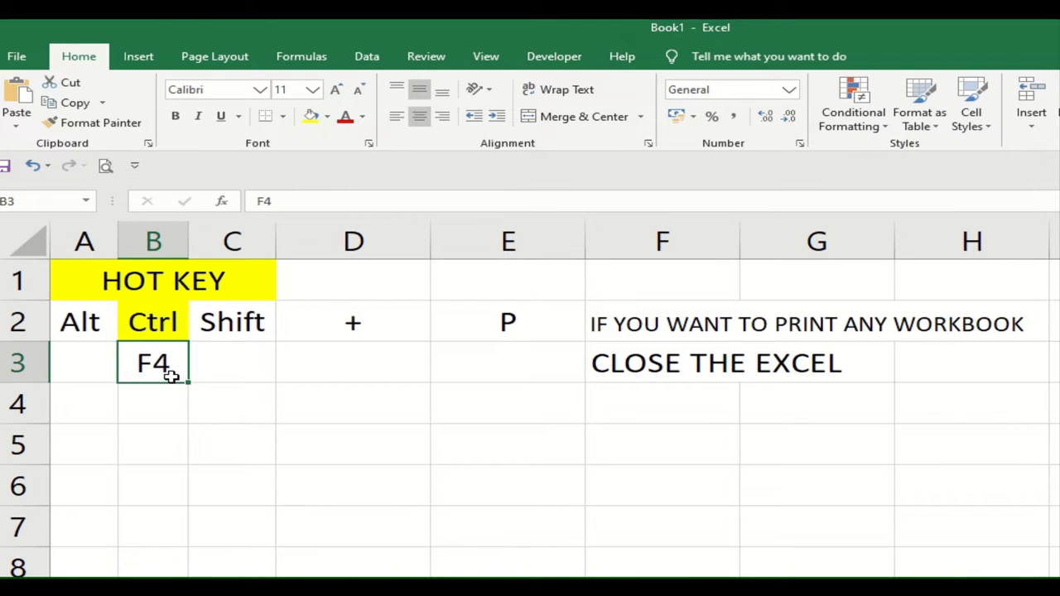
- Enter PG UP in B3 and fill it yellow
{"action": "type", "text": "pg"}
{"action": "key", "text": "BackSpace"}
{"action": "key", "text": "BackSpace"}
{"action": "type", "text": "PG"}
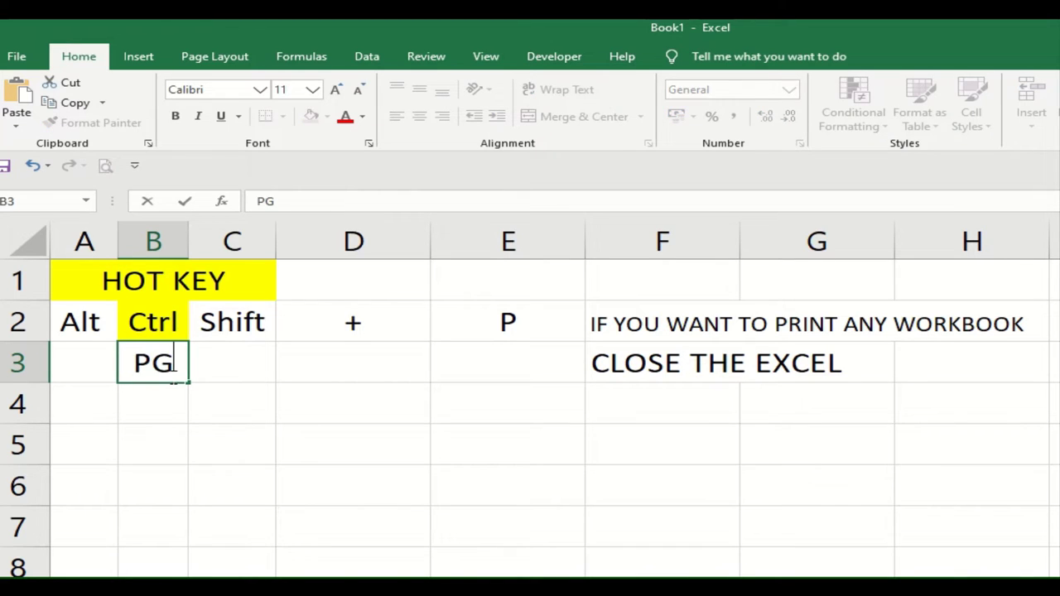
{"action": "type", "text": " UP"}
{"action": "key", "text": "Return"}
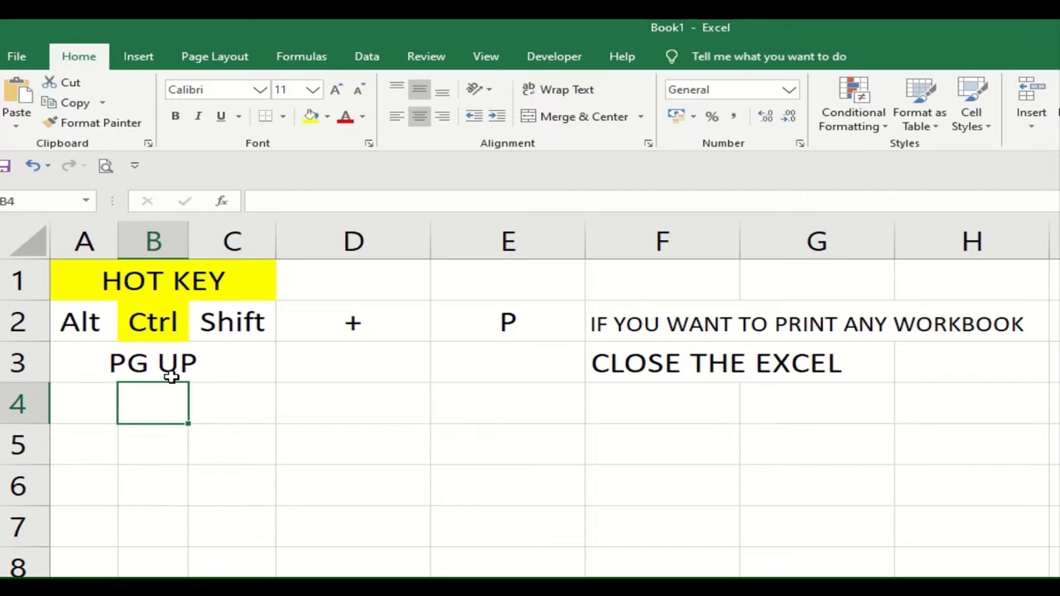
{"action": "left_click", "coordinate": [170, 377]}
{"action": "left_click", "coordinate": [311, 116]}
{"action": "left_click", "coordinate": [343, 362]}
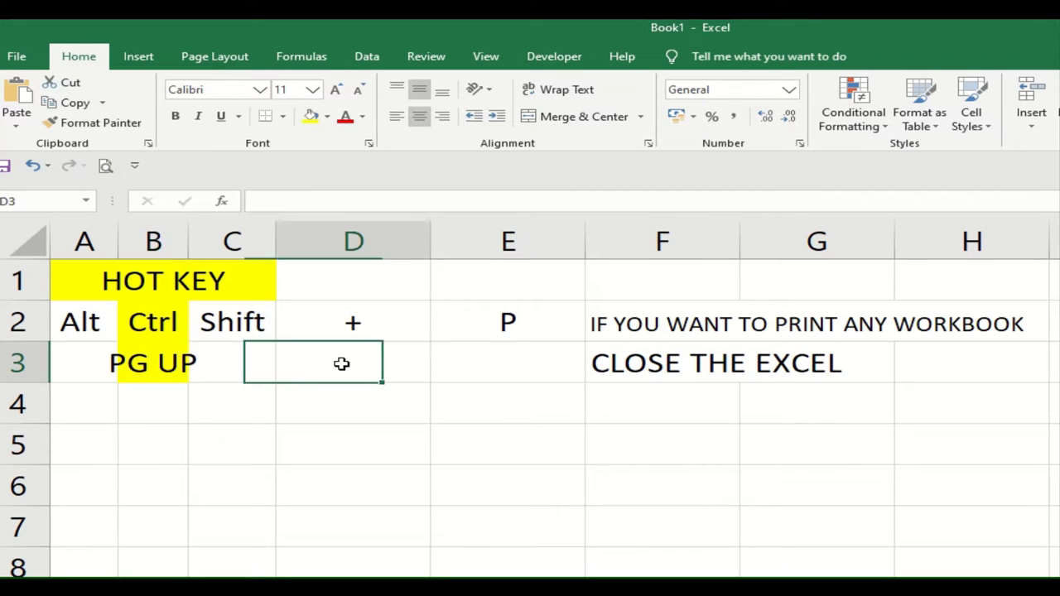
{"action": "left_click", "coordinate": [158, 400]}
{"action": "left_click", "coordinate": [162, 364]}
- Enter 'Jumps to previous sheet' as the F3 description
{"action": "left_click", "coordinate": [600, 373]}
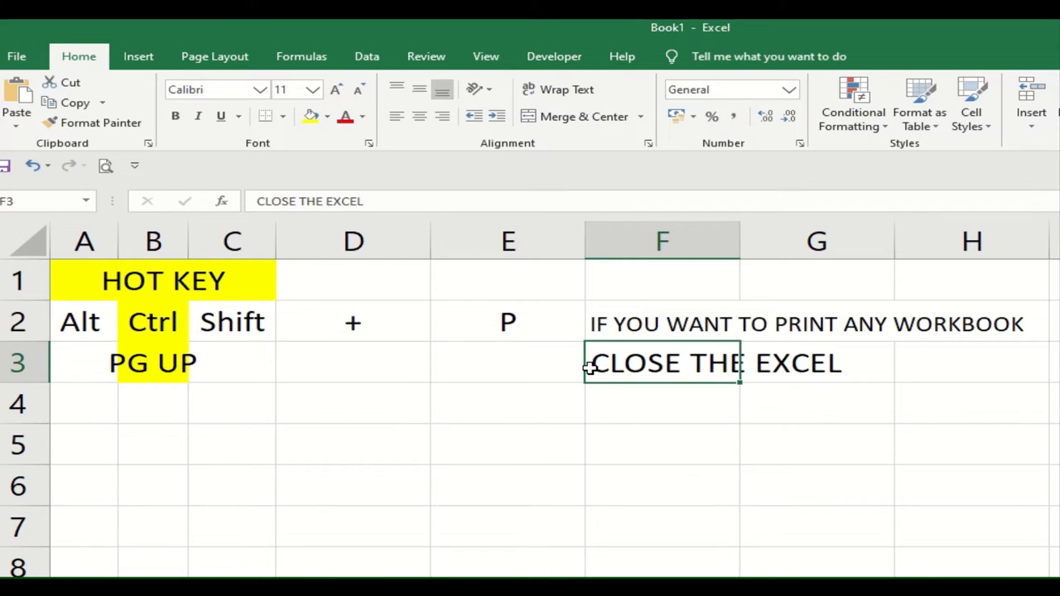
{"action": "type", "text": "jU"}
{"action": "key", "text": "BackSpace"}
{"action": "key", "text": "BackSpace"}
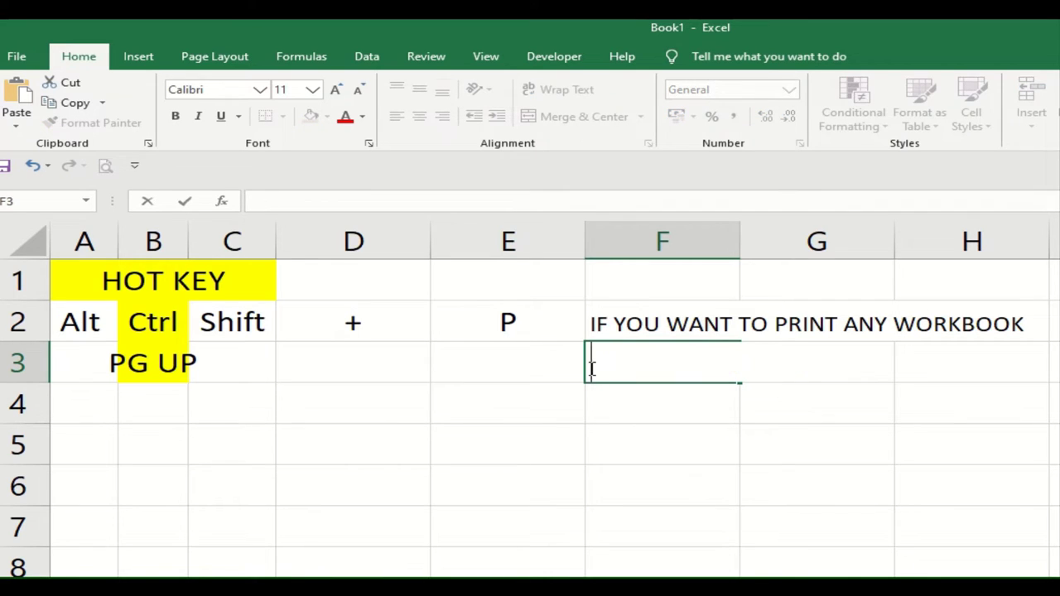
{"action": "type", "text": "Jumps to"}
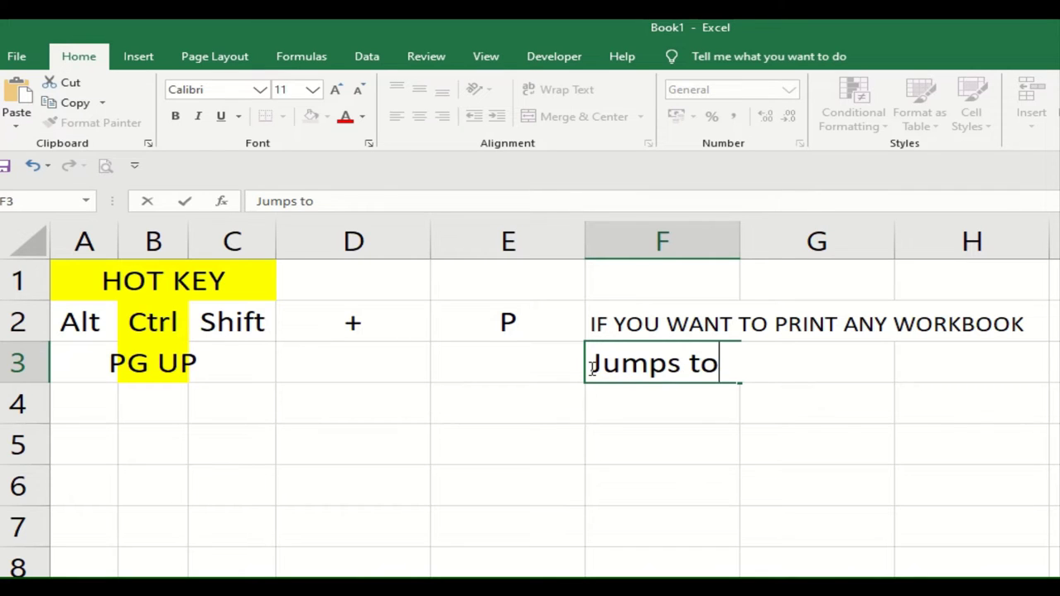
{"action": "type", "text": " previous"}
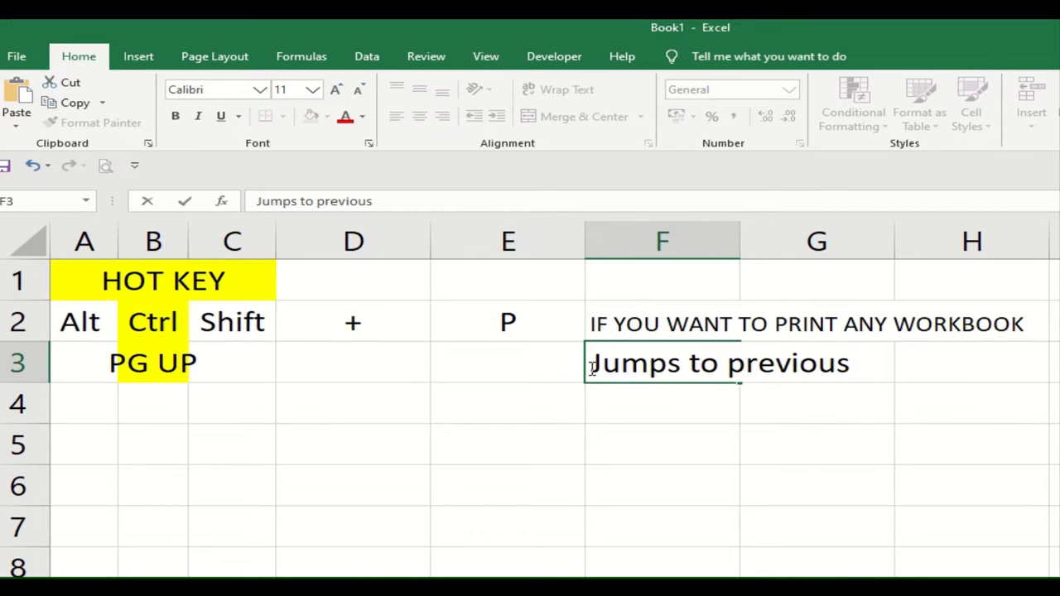
{"action": "type", "text": " sheet"}
{"action": "key", "text": "Return"}
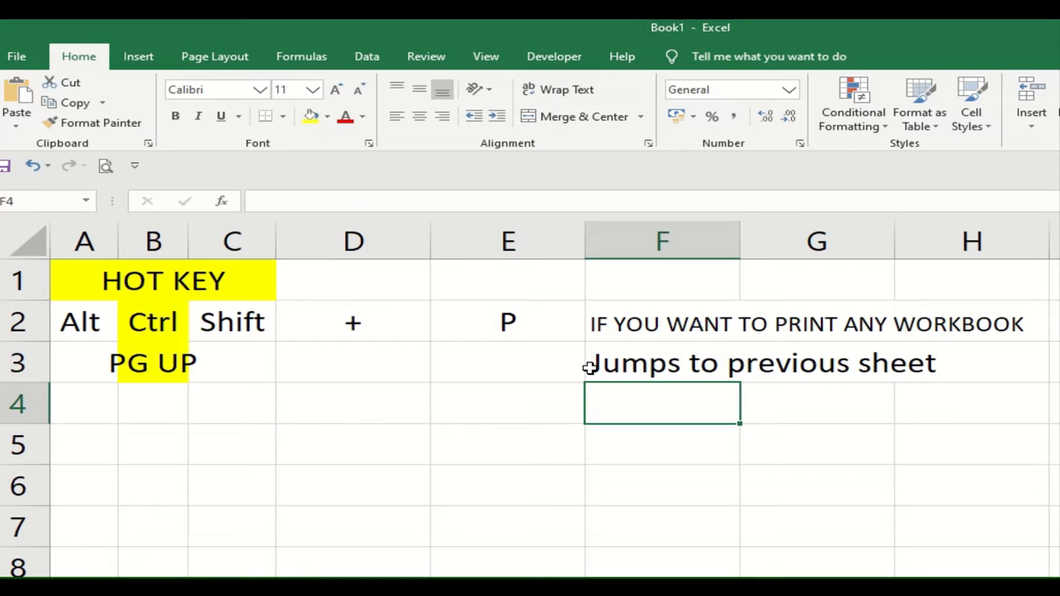
- Replace B3's key with 'Down arrow'
{"action": "left_click", "coordinate": [149, 323]}
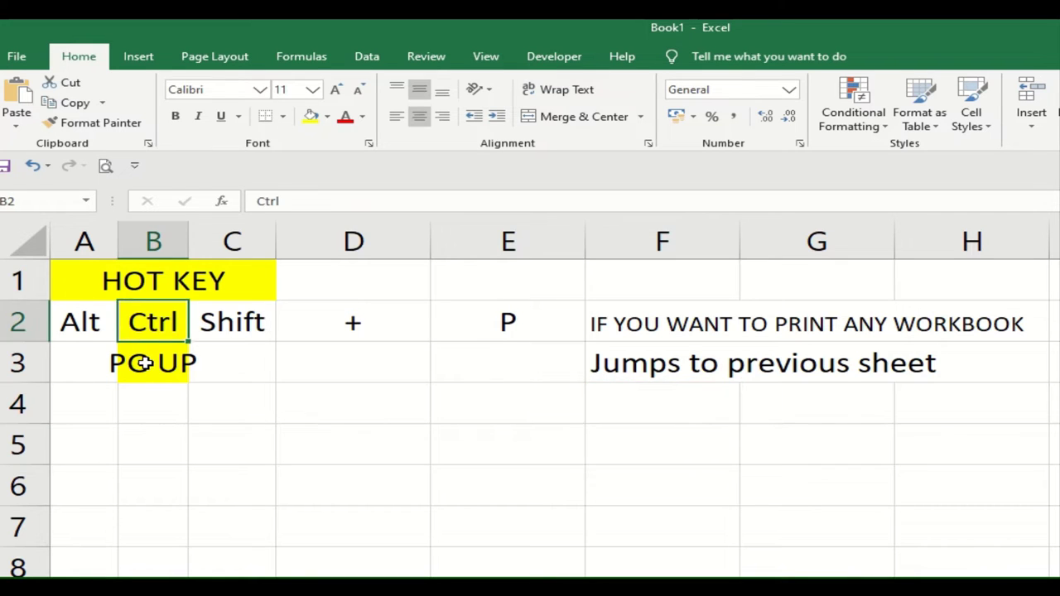
{"action": "left_click", "coordinate": [145, 362]}
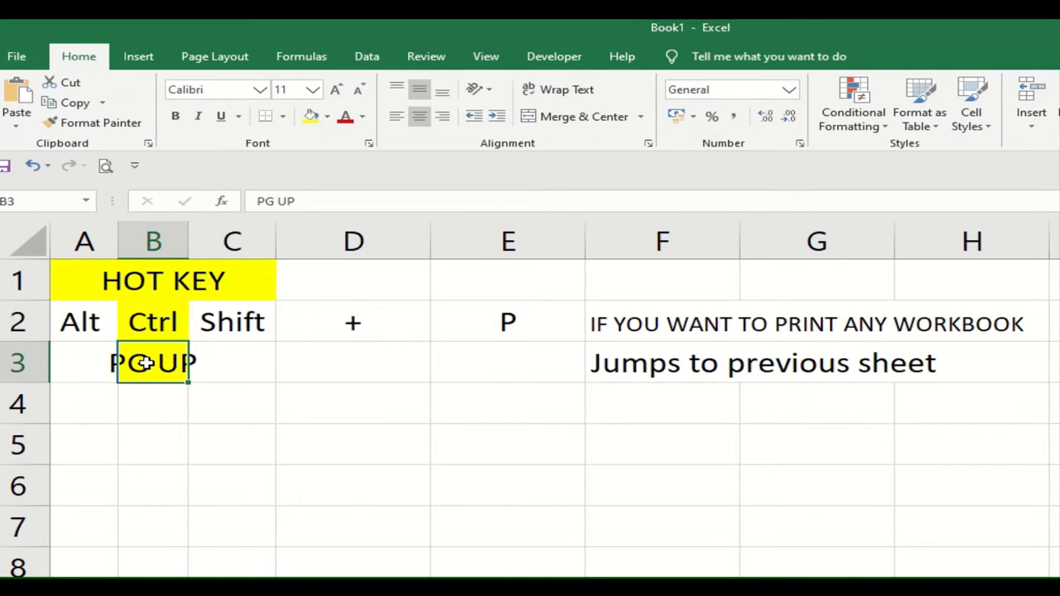
{"action": "type", "text": "d"}
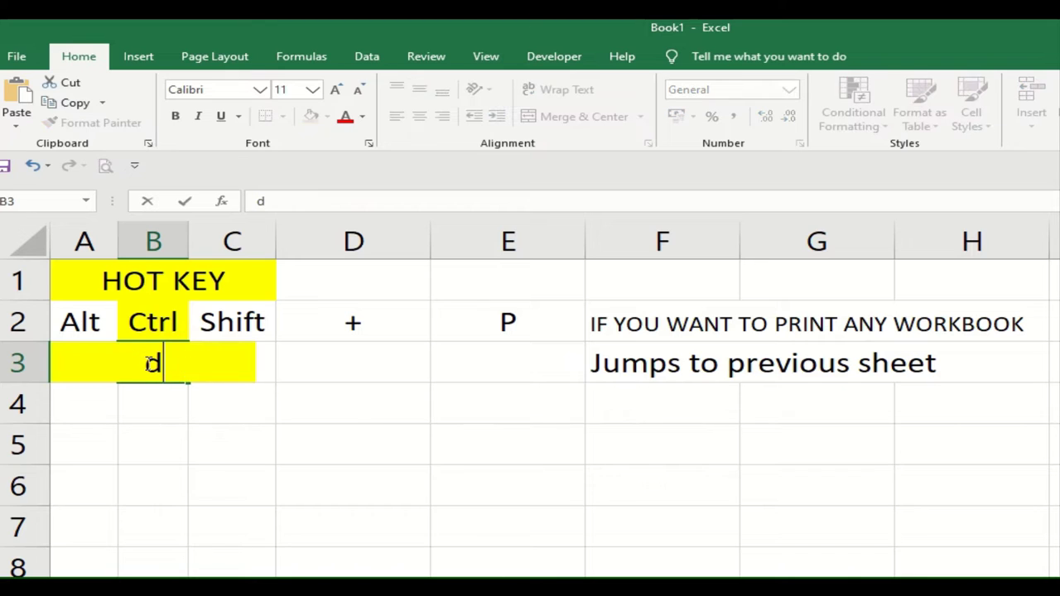
{"action": "type", "text": "OWN "}
{"action": "type", "text": "ar"}
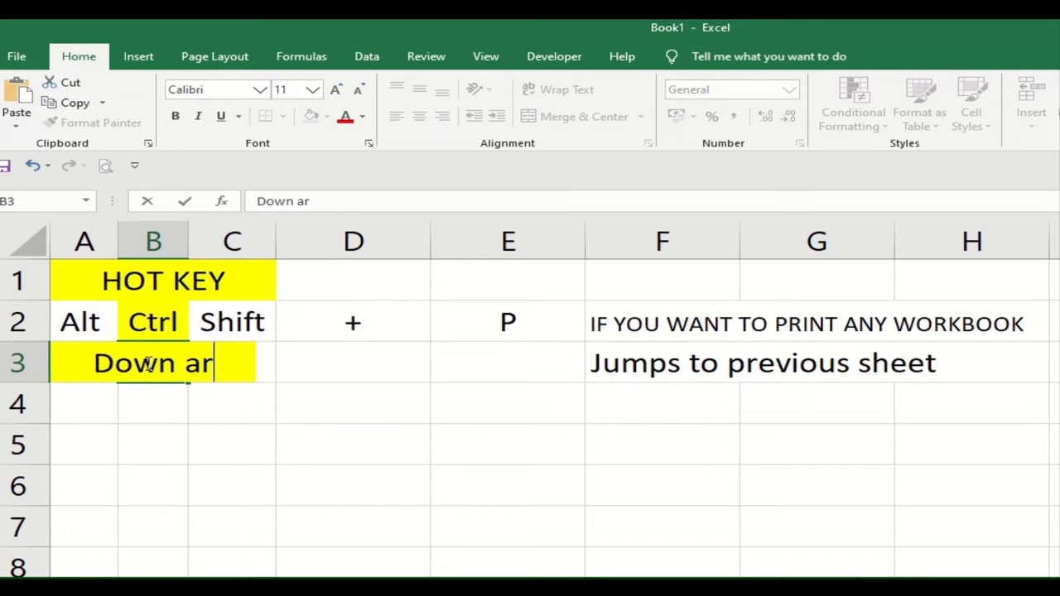
{"action": "type", "text": "rom"}
{"action": "key", "text": "BackSpace"}
{"action": "type", "text": "w"}
{"action": "key", "text": "Return"}
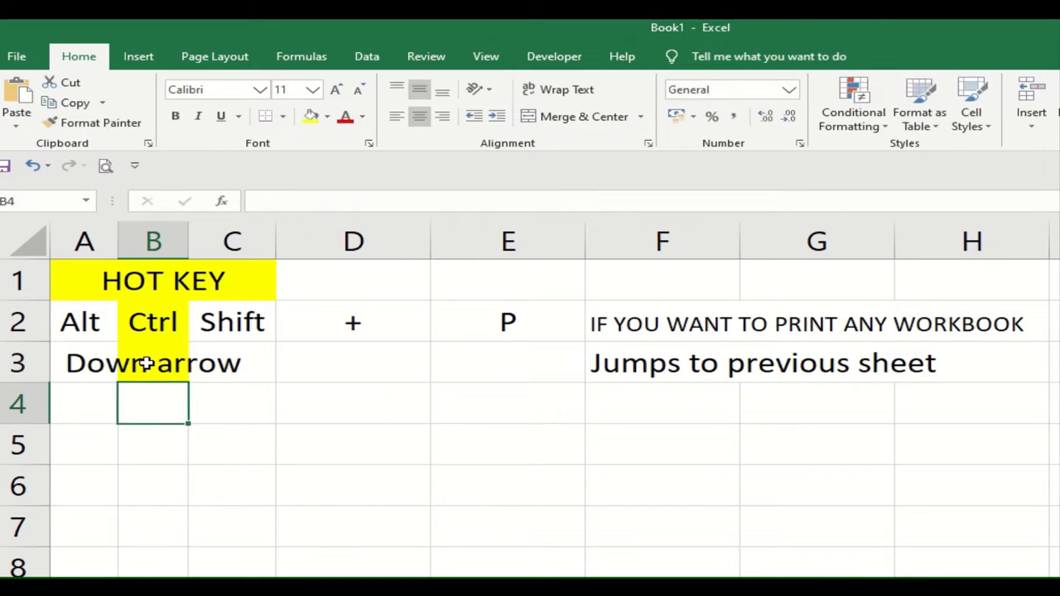
- AutoFit columns B, E and D to their contents
{"action": "left_click", "coordinate": [145, 363]}
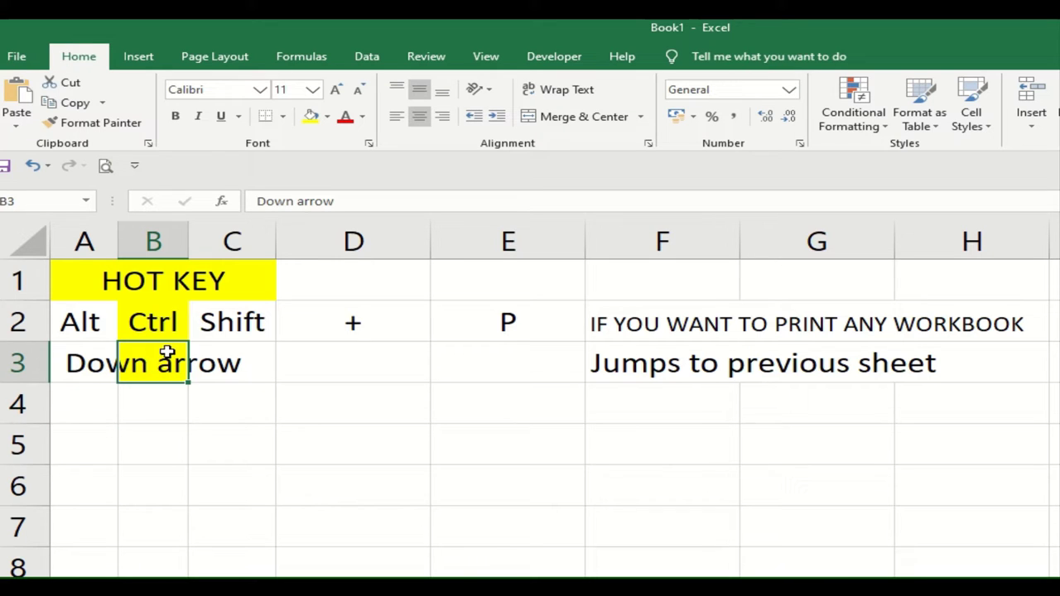
{"action": "double_click", "coordinate": [189, 240]}
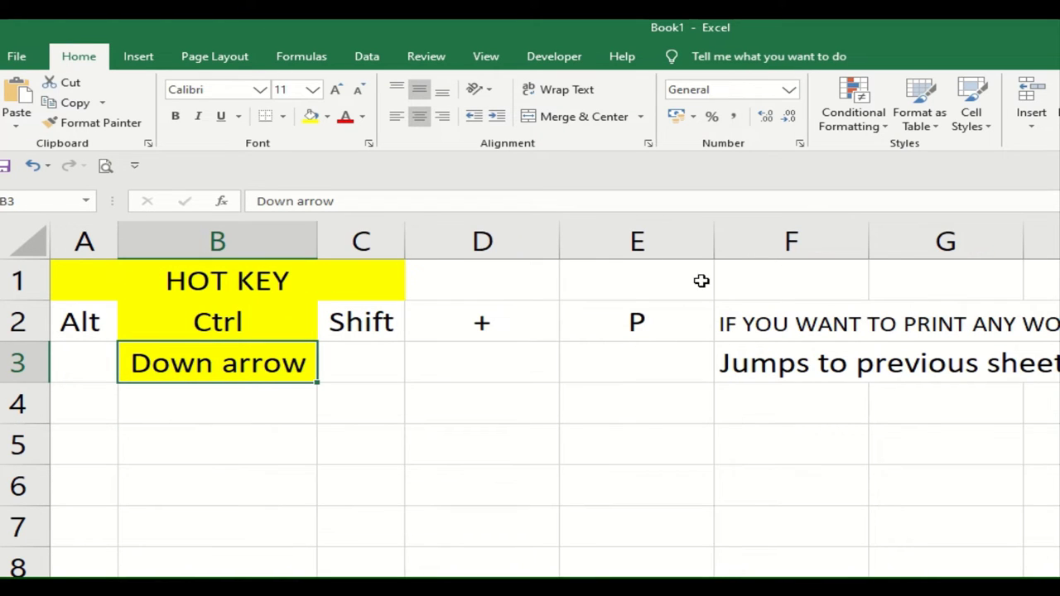
{"action": "double_click", "coordinate": [713, 232]}
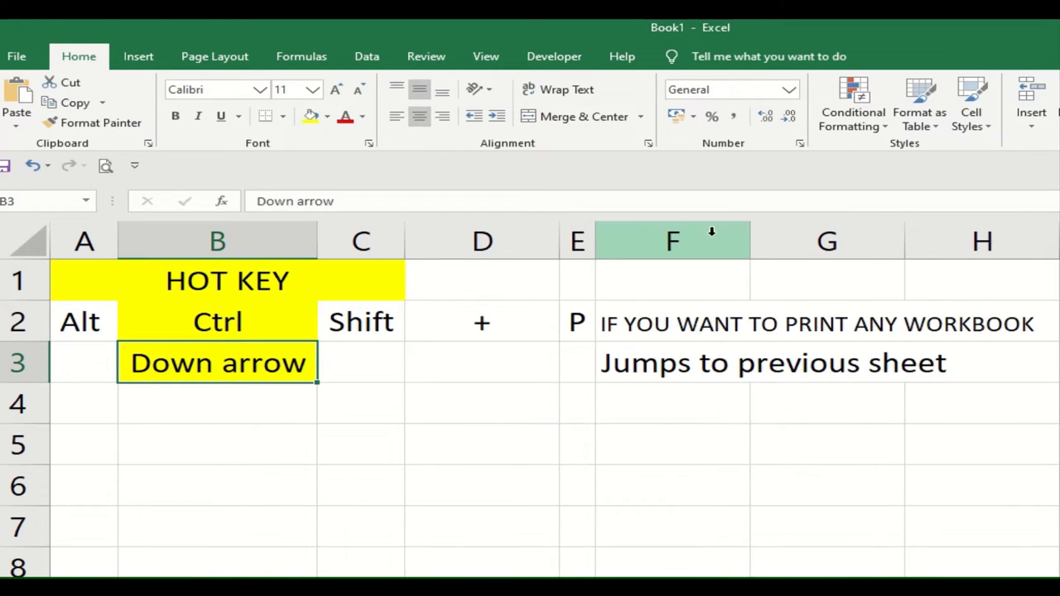
{"action": "double_click", "coordinate": [560, 232]}
{"action": "left_click", "coordinate": [554, 229]}
- Enter 'Moves to last row of data' as the F3 description
{"action": "left_click", "coordinate": [493, 348]}
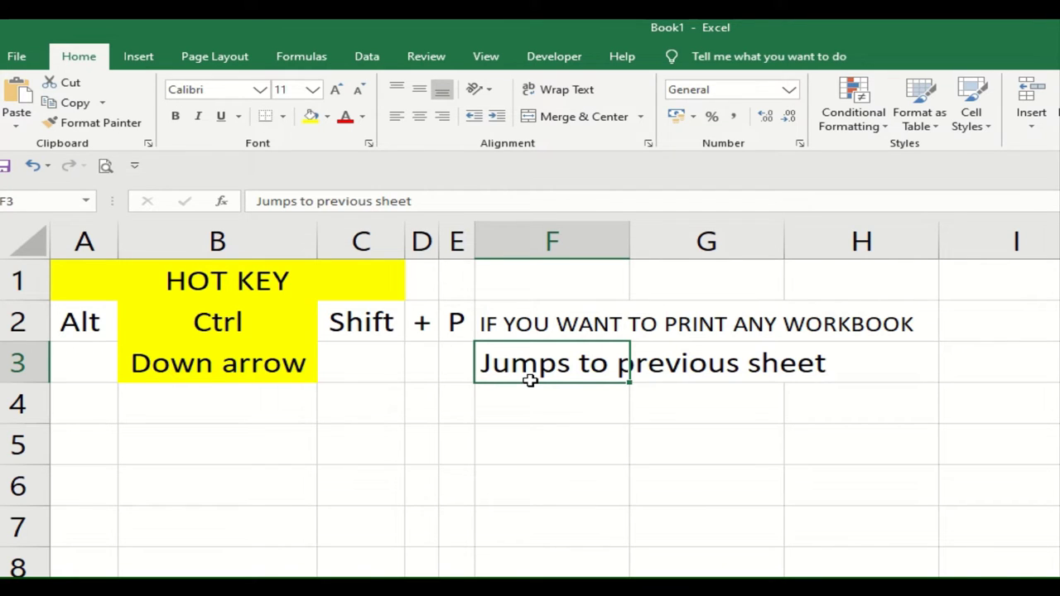
{"action": "type", "text": "Moves to "}
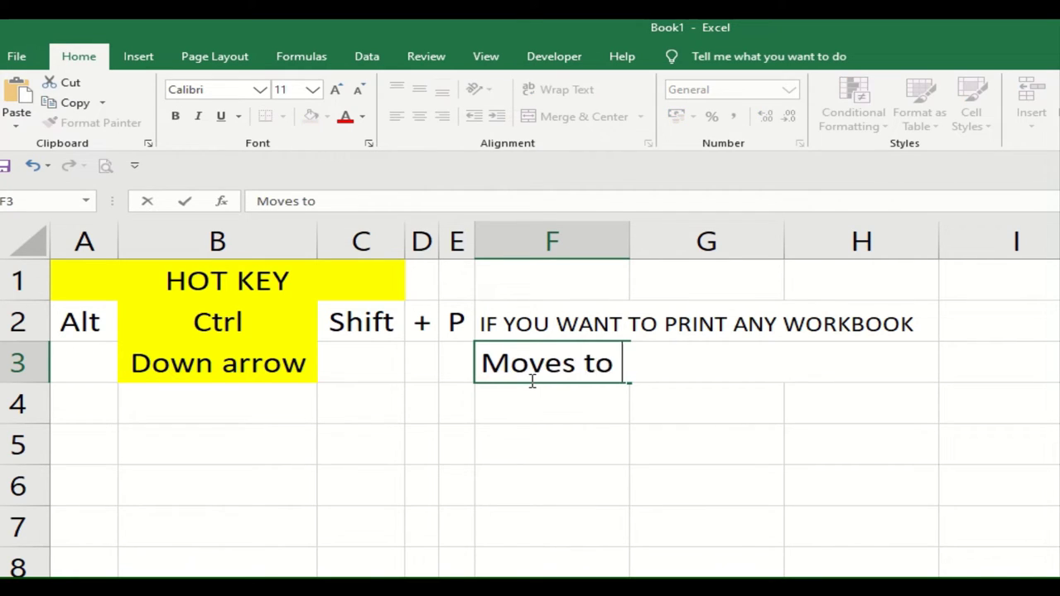
{"action": "type", "text": "last ro"}
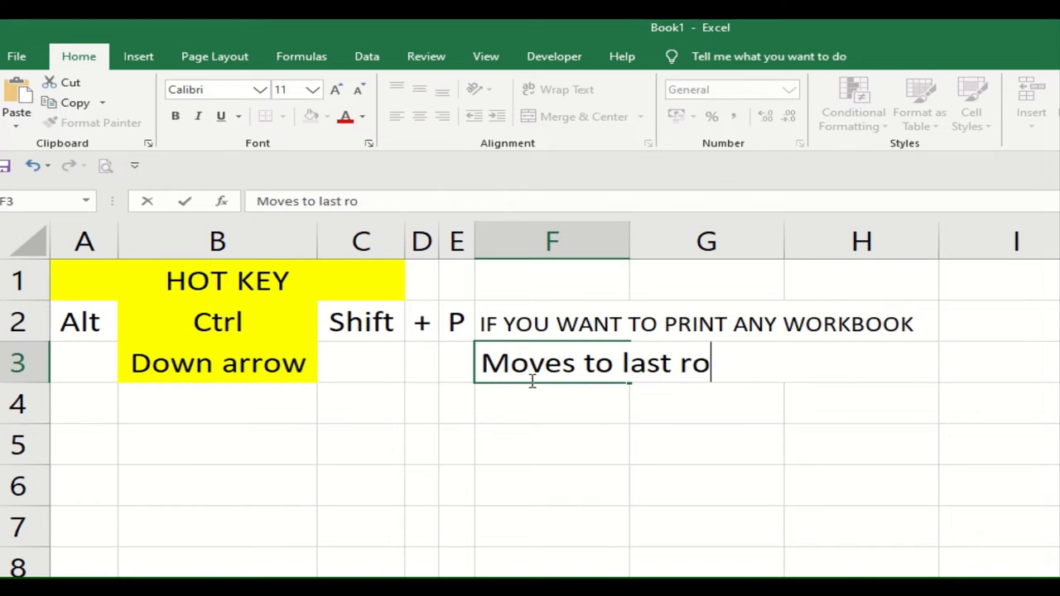
{"action": "type", "text": "w of data"}
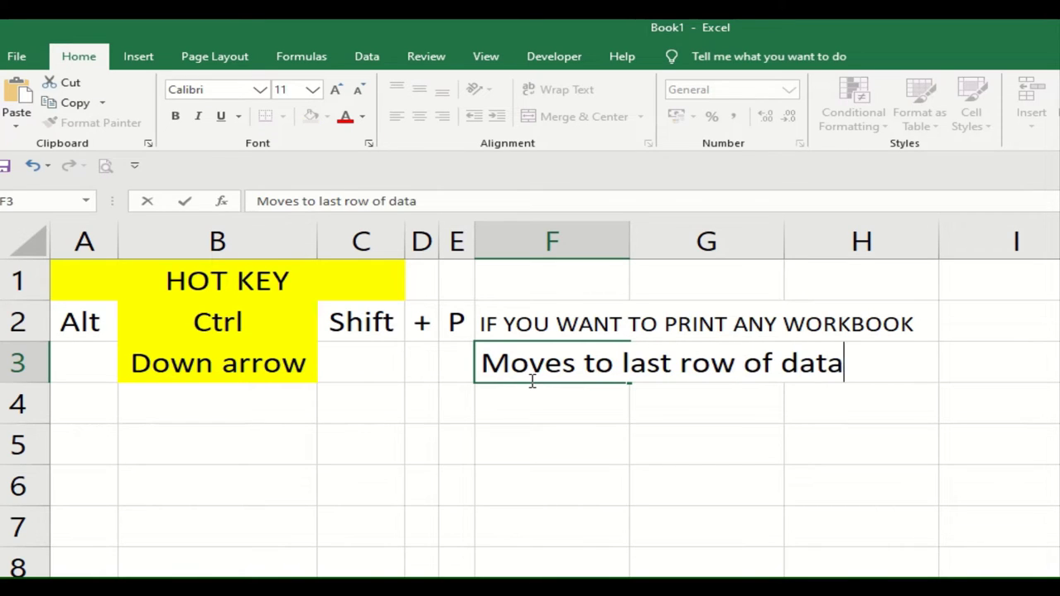
{"action": "key", "text": "Return"}
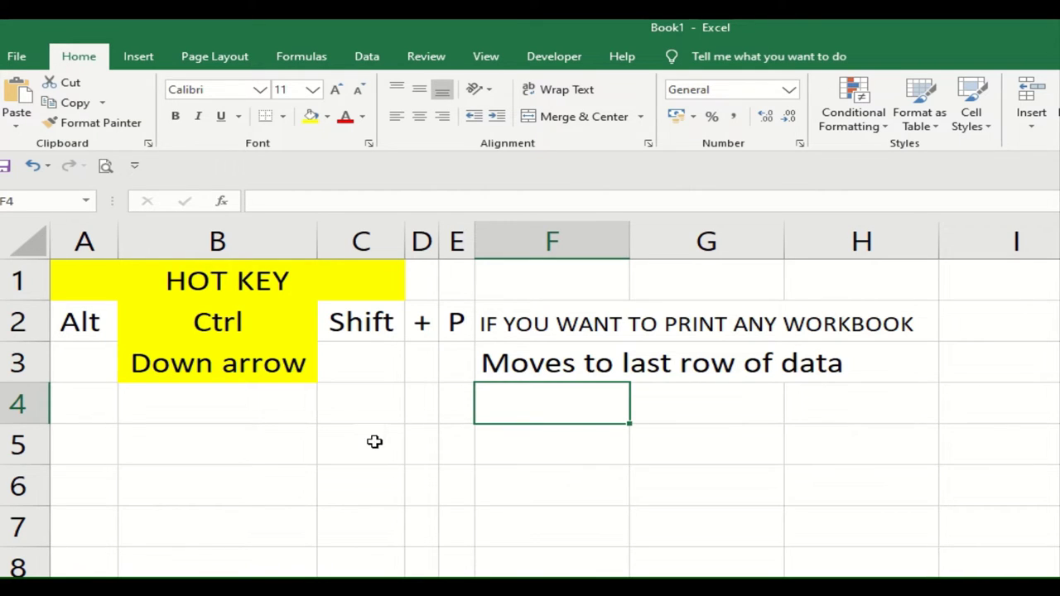
- Remove the yellow fill from the B2:C5 range
{"action": "left_click", "coordinate": [234, 376]}
{"action": "left_click", "coordinate": [238, 338]}
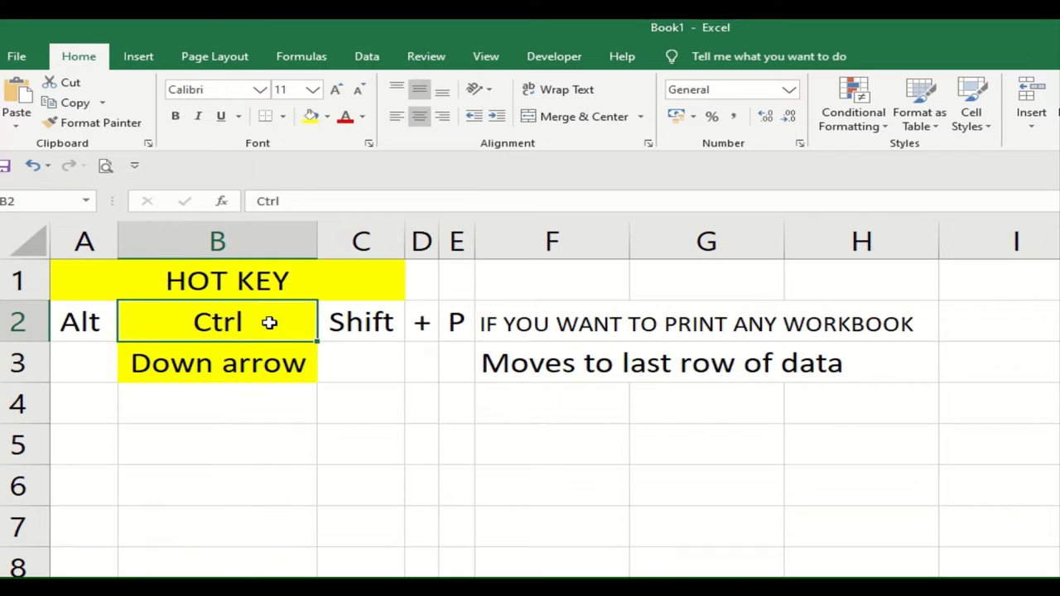
{"action": "left_click_drag", "start_coordinate": [355, 438], "coordinate": [206, 307]}
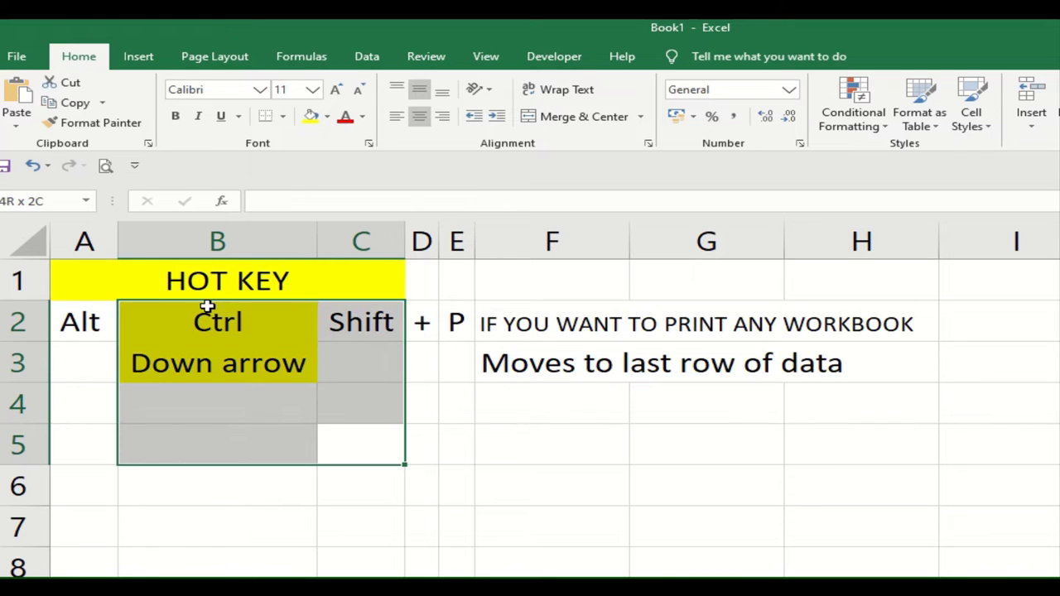
{"action": "left_click", "coordinate": [327, 116]}
{"action": "left_click", "coordinate": [348, 267]}
- Clear the Down arrow text from cell B3
{"action": "left_click", "coordinate": [199, 362]}
{"action": "left_click", "coordinate": [93, 323]}
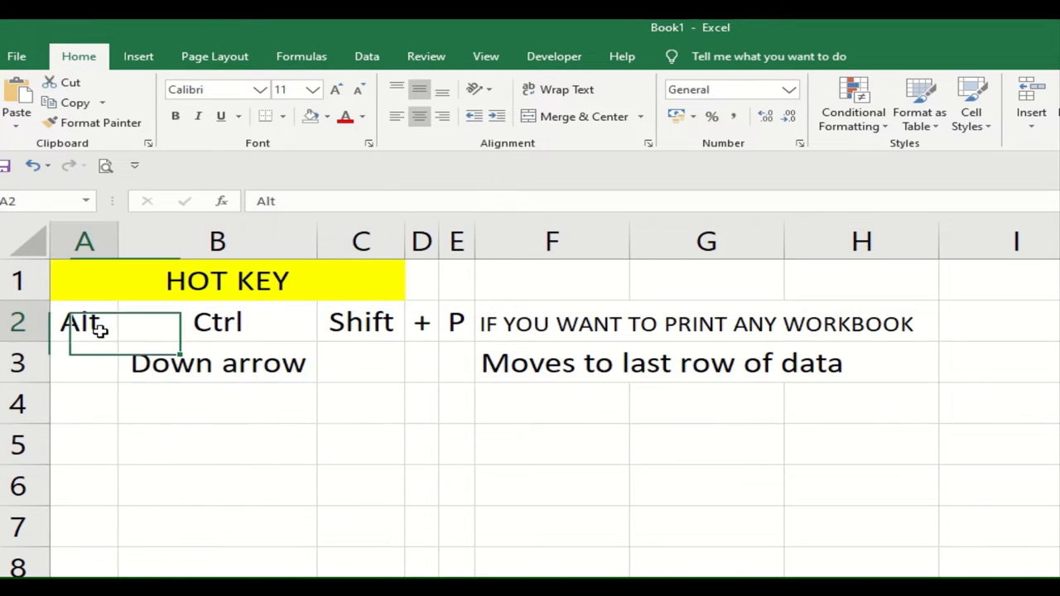
{"action": "left_click", "coordinate": [327, 116]}
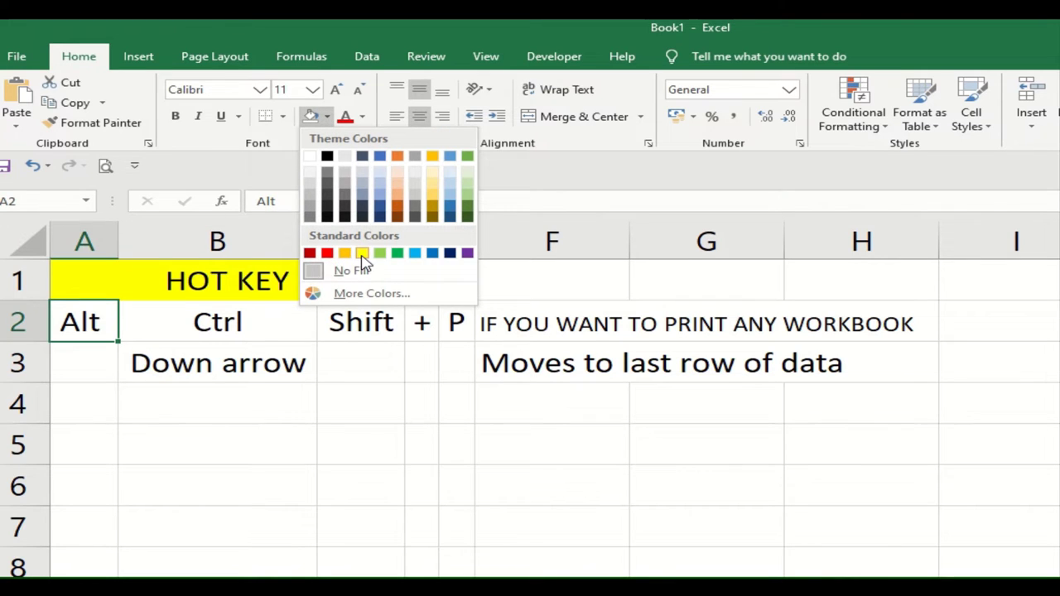
{"action": "left_click", "coordinate": [340, 348]}
{"action": "left_click", "coordinate": [259, 369]}
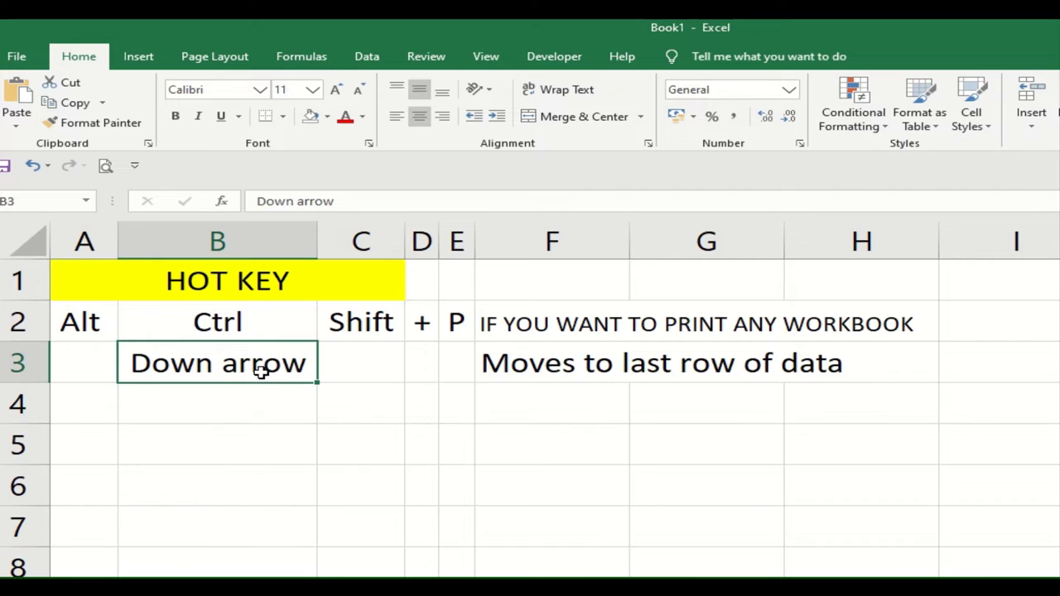
{"action": "key", "text": "Delete"}
- Give the Alt cell A2 a yellow fill
{"action": "left_click", "coordinate": [207, 443]}
{"action": "left_click", "coordinate": [104, 331]}
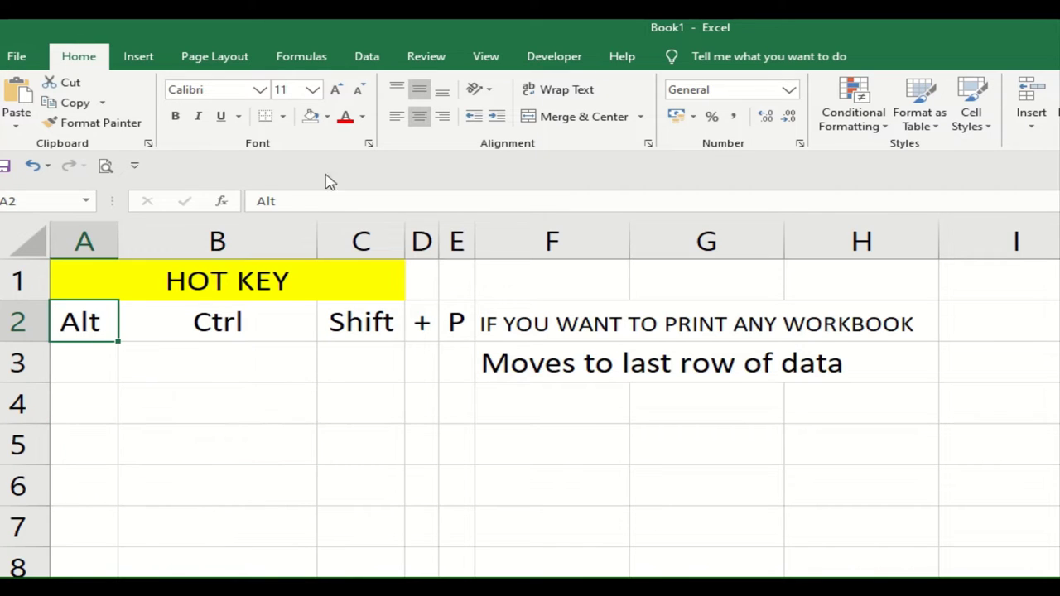
{"action": "left_click", "coordinate": [327, 116]}
{"action": "left_click", "coordinate": [365, 250]}
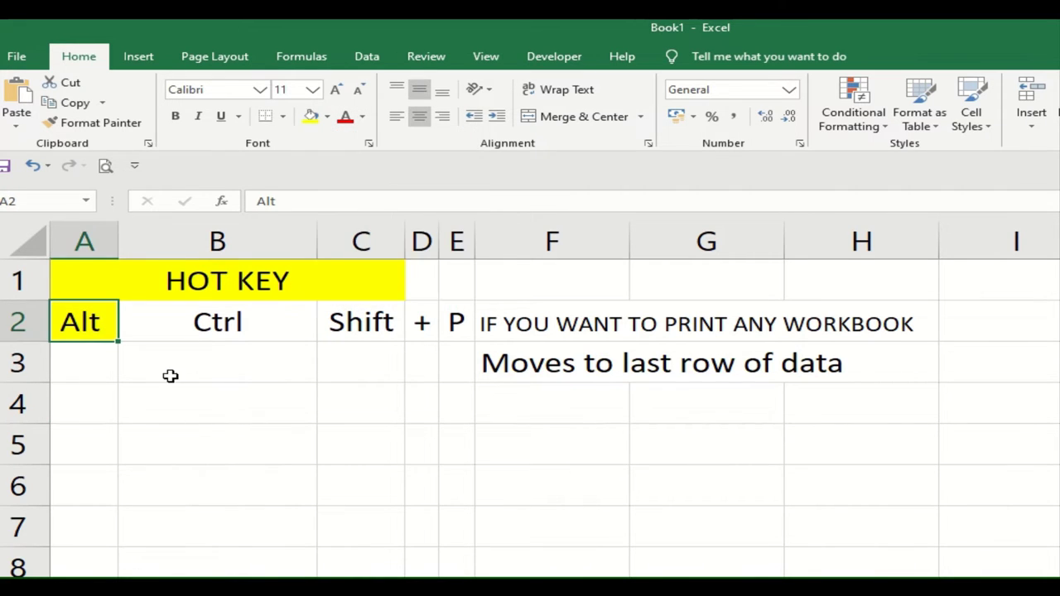
{"action": "left_click", "coordinate": [142, 367]}
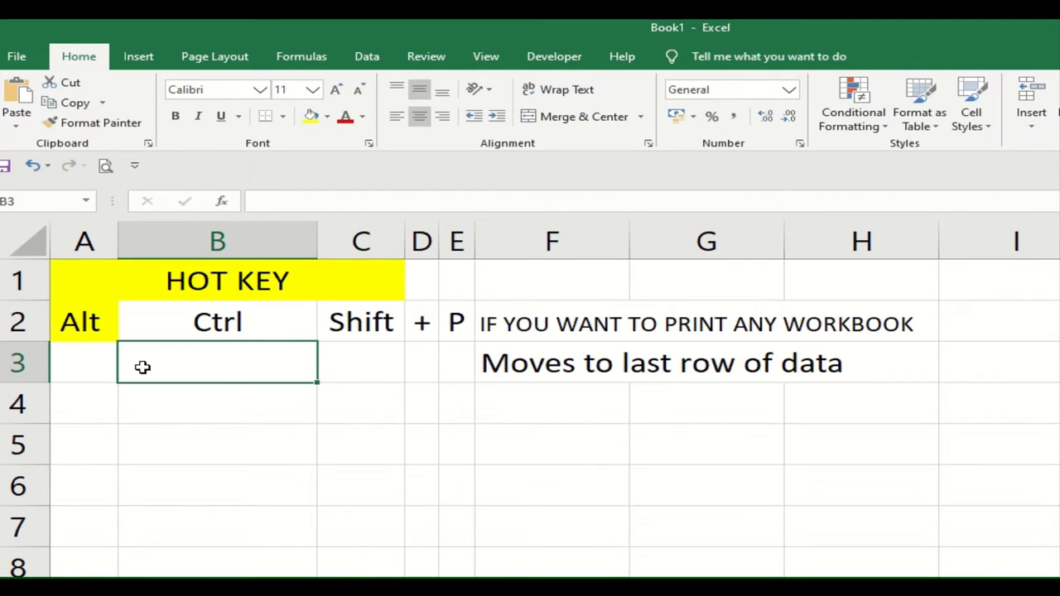
- Enter H + A + C in B3 and fill it yellow
{"action": "type", "text": "H "}
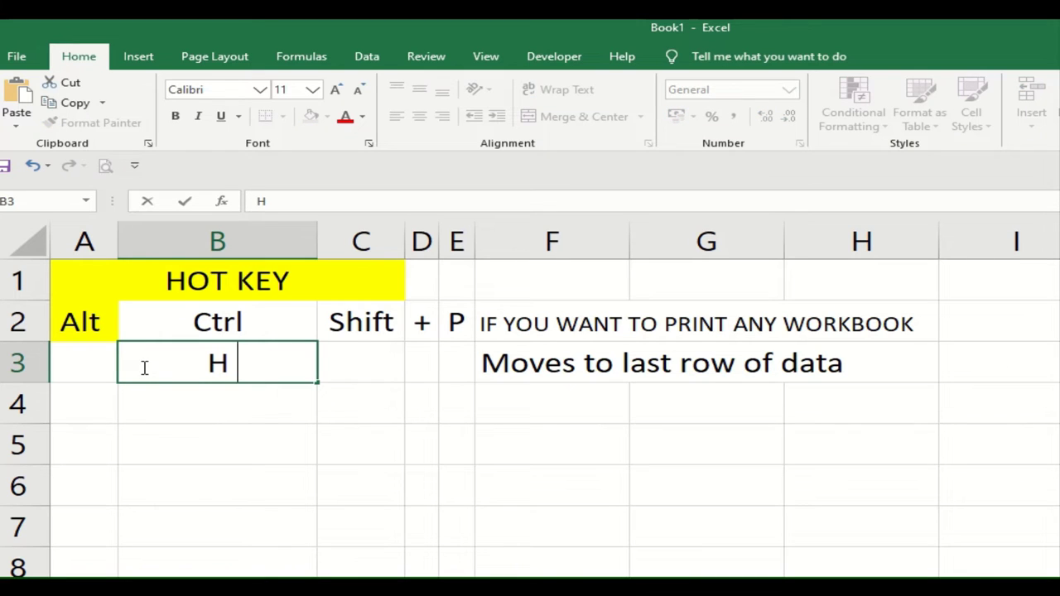
{"action": "type", "text": "+ A "}
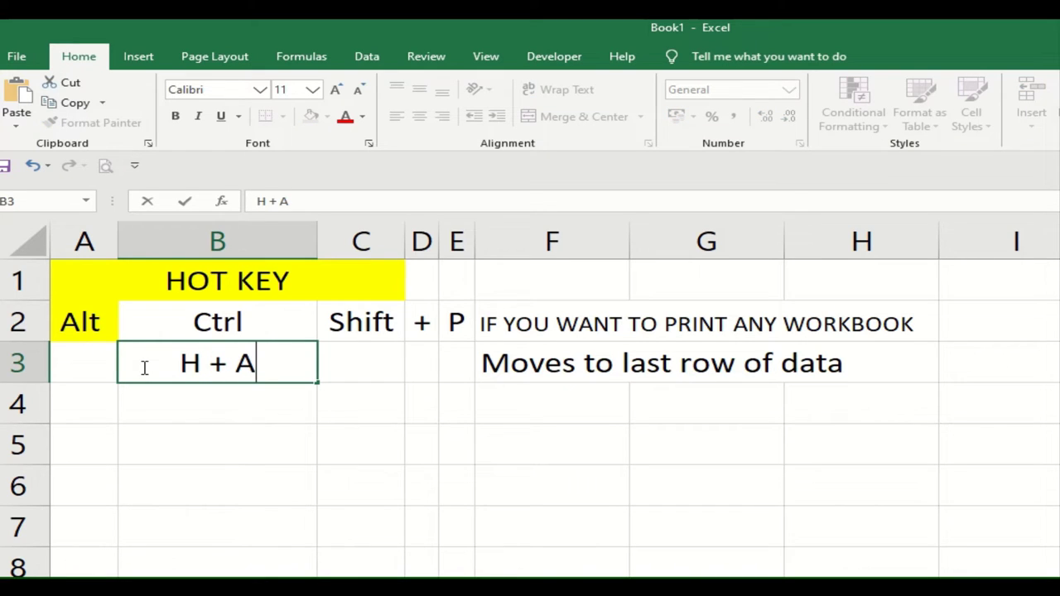
{"action": "type", "text": "+"}
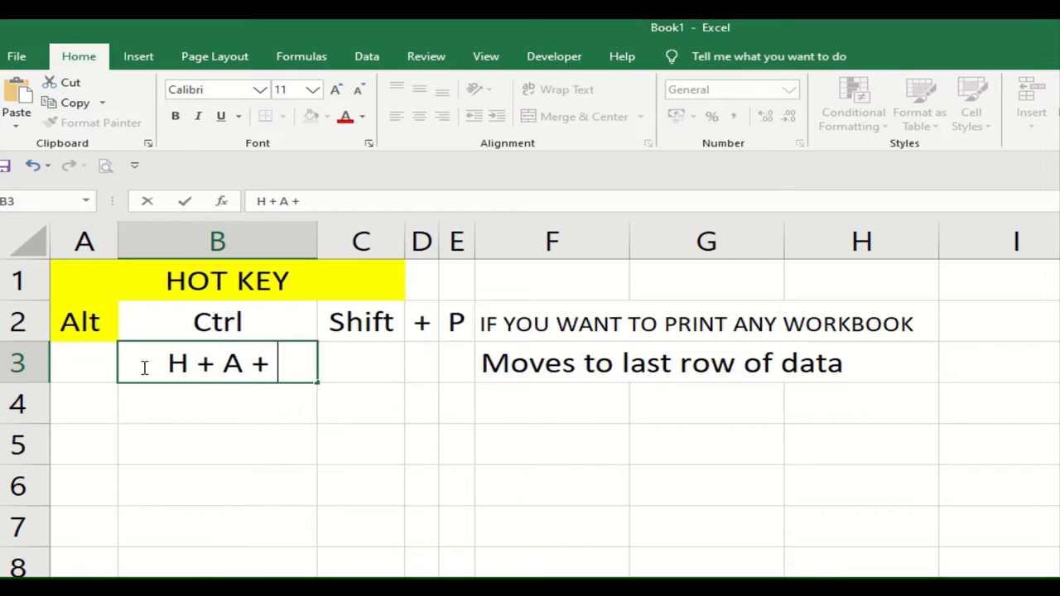
{"action": "type", "text": " DC"}
{"action": "key", "text": "BackSpace"}
{"action": "key", "text": "BackSpace"}
{"action": "type", "text": "C"}
{"action": "key", "text": "Return"}
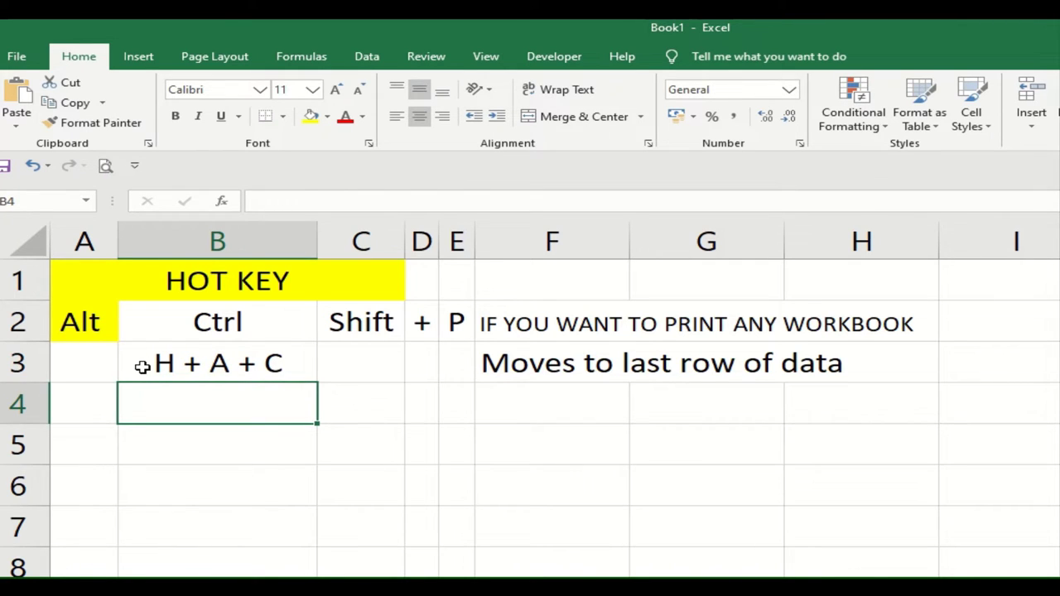
{"action": "left_click", "coordinate": [257, 374]}
{"action": "left_click", "coordinate": [308, 120]}
- Type the description 'Align center' into F3
{"action": "left_click", "coordinate": [543, 368]}
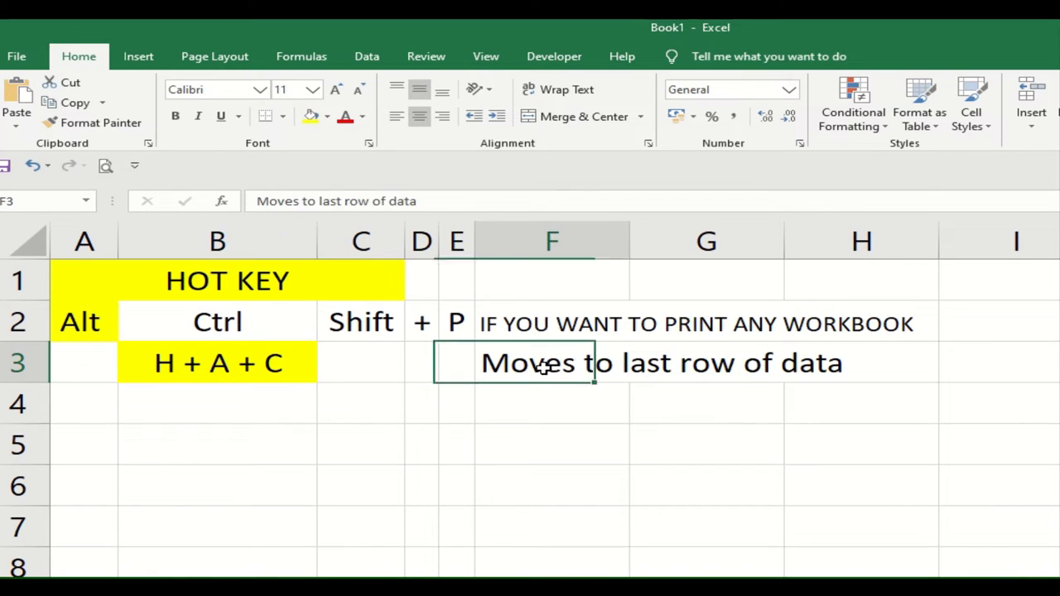
{"action": "type", "text": "AL"}
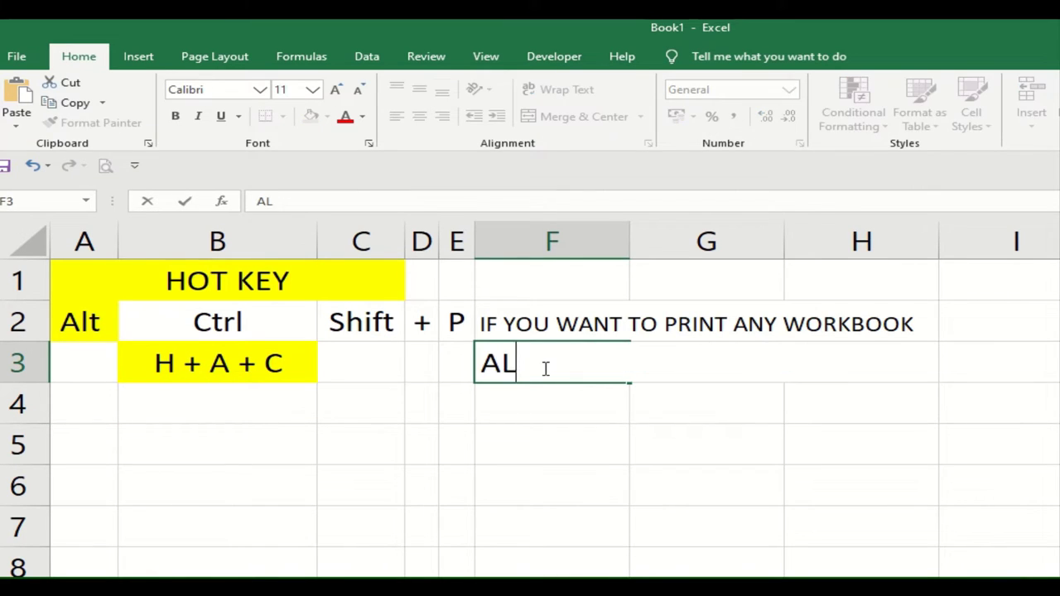
{"action": "key", "text": "BackSpace"}
{"action": "type", "text": "lign ce"}
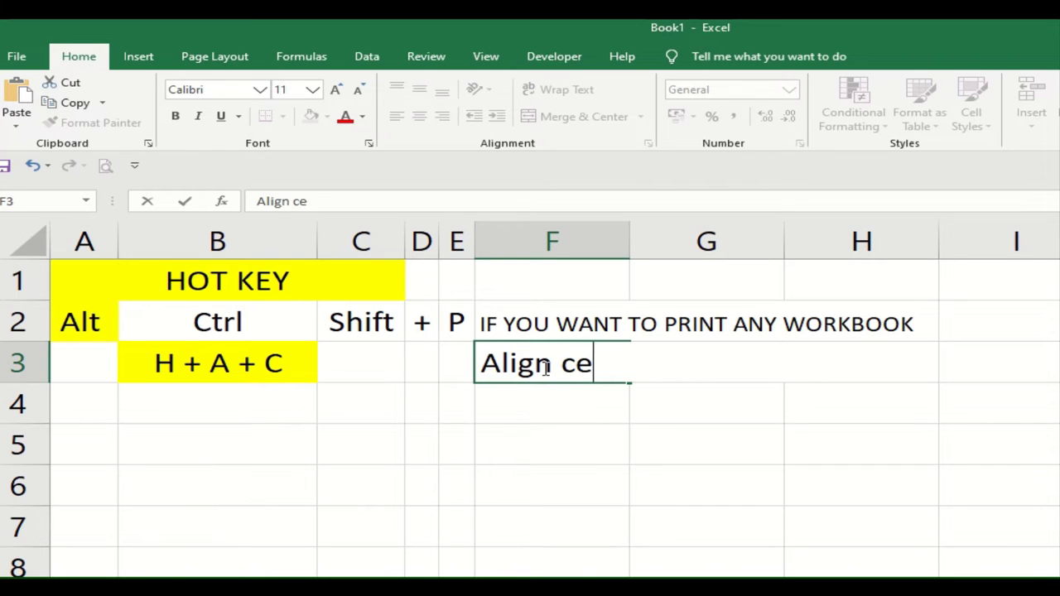
{"action": "type", "text": "nter"}
{"action": "key", "text": "Return"}
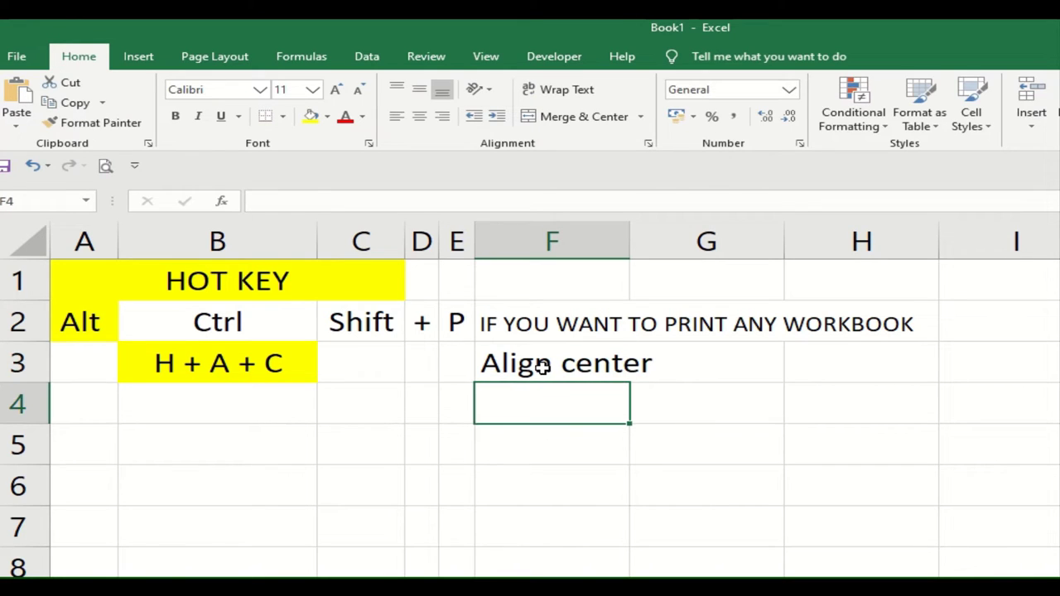
- Fill the Align center cell F3 yellow
{"action": "left_click", "coordinate": [543, 368]}
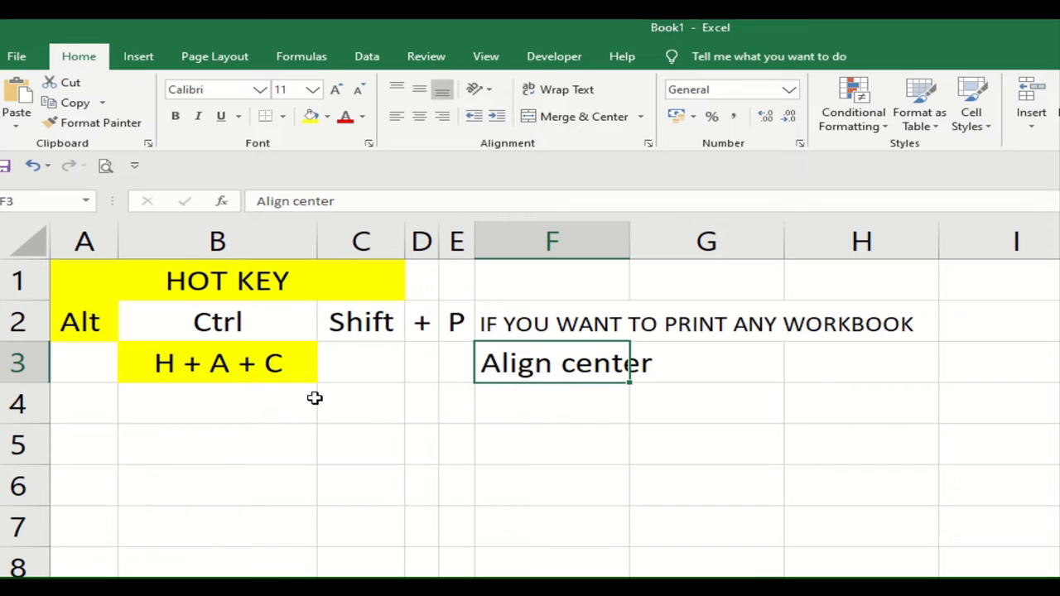
{"action": "left_click", "coordinate": [312, 116]}
{"action": "left_click", "coordinate": [428, 376]}
{"action": "left_click", "coordinate": [527, 372]}
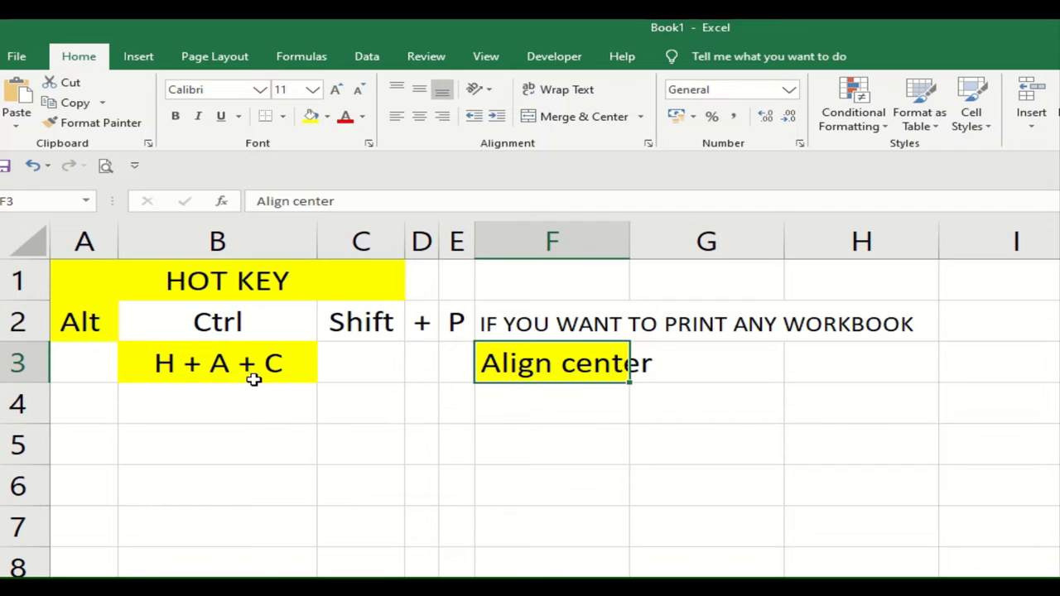
{"action": "left_click", "coordinate": [179, 370]}
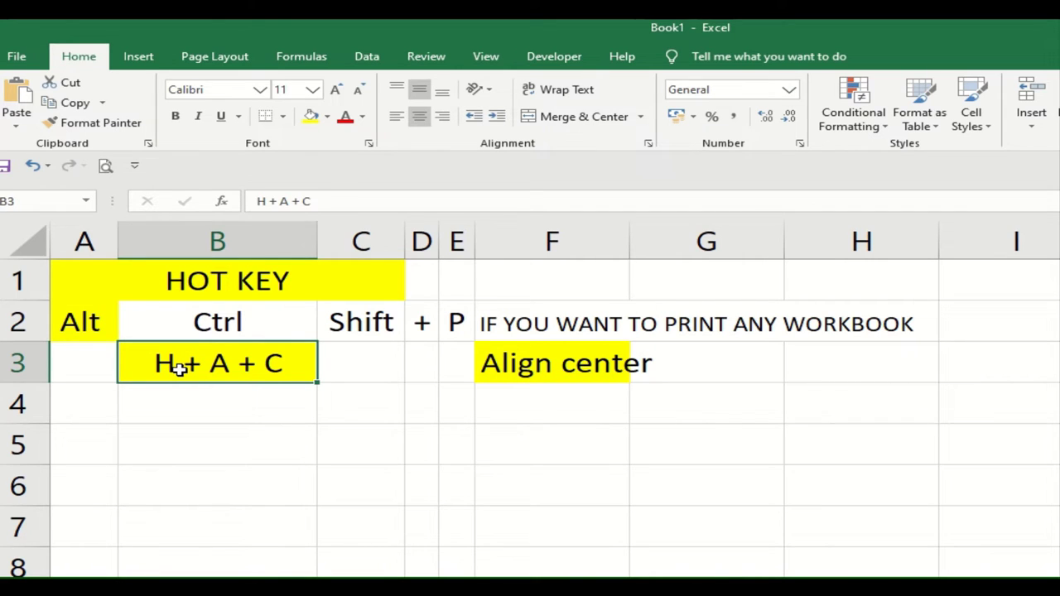
- Change B3 to H + A + L and F3 to 'Align LEFT'
{"action": "left_click", "coordinate": [331, 201]}
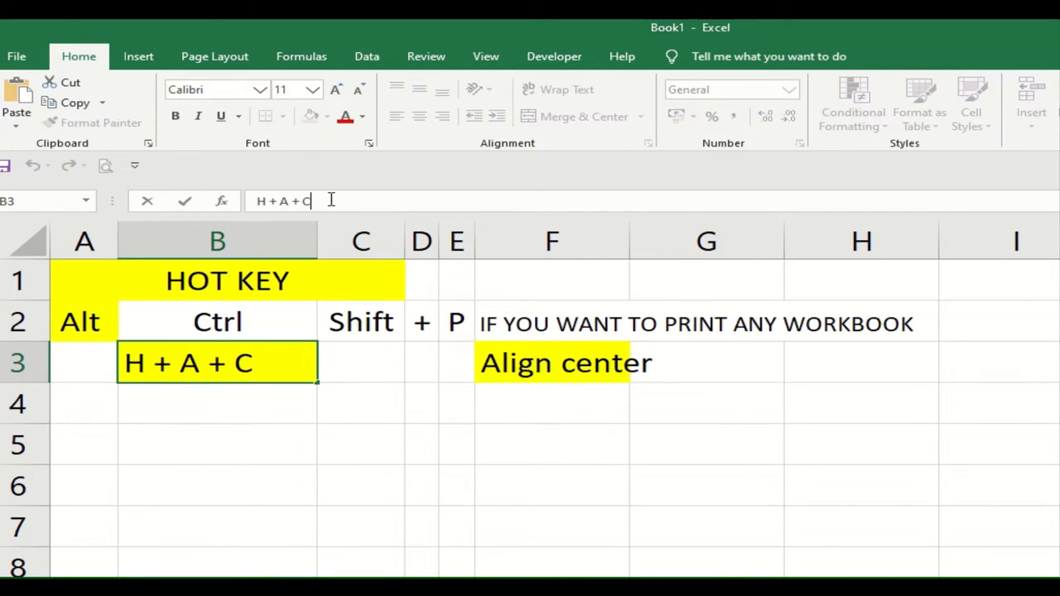
{"action": "key", "text": "BackSpace"}
{"action": "type", "text": "L"}
{"action": "key", "text": "Return"}
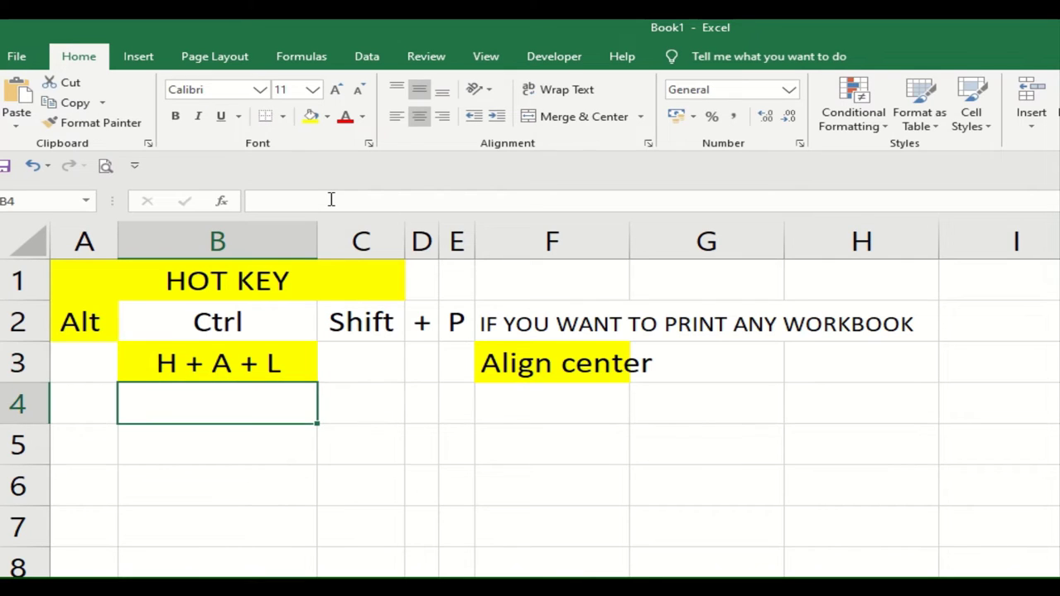
{"action": "key", "text": "Right"}
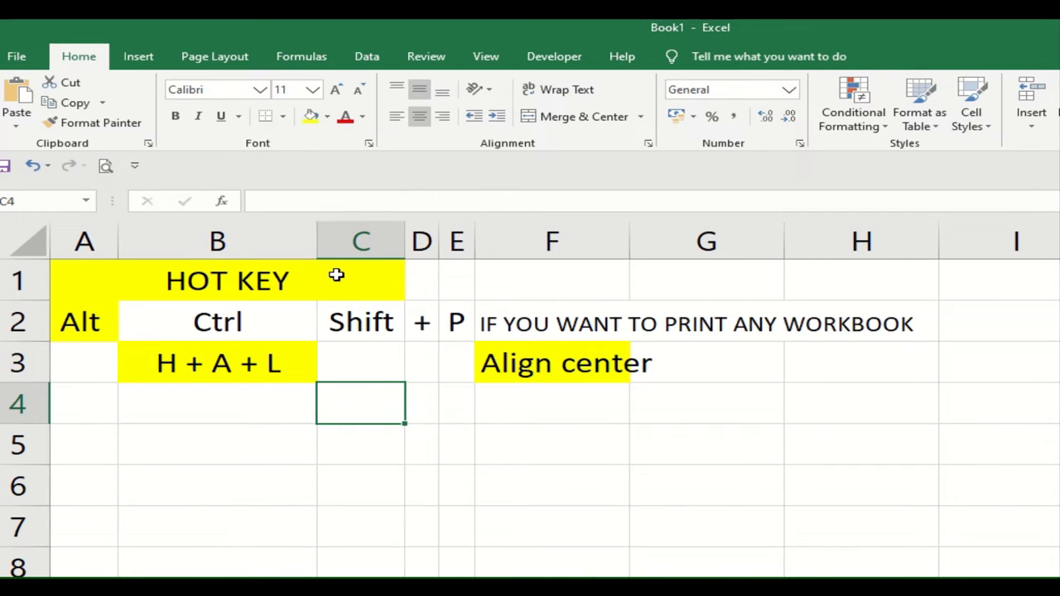
{"action": "left_click", "coordinate": [520, 355]}
{"action": "left_click", "coordinate": [380, 200]}
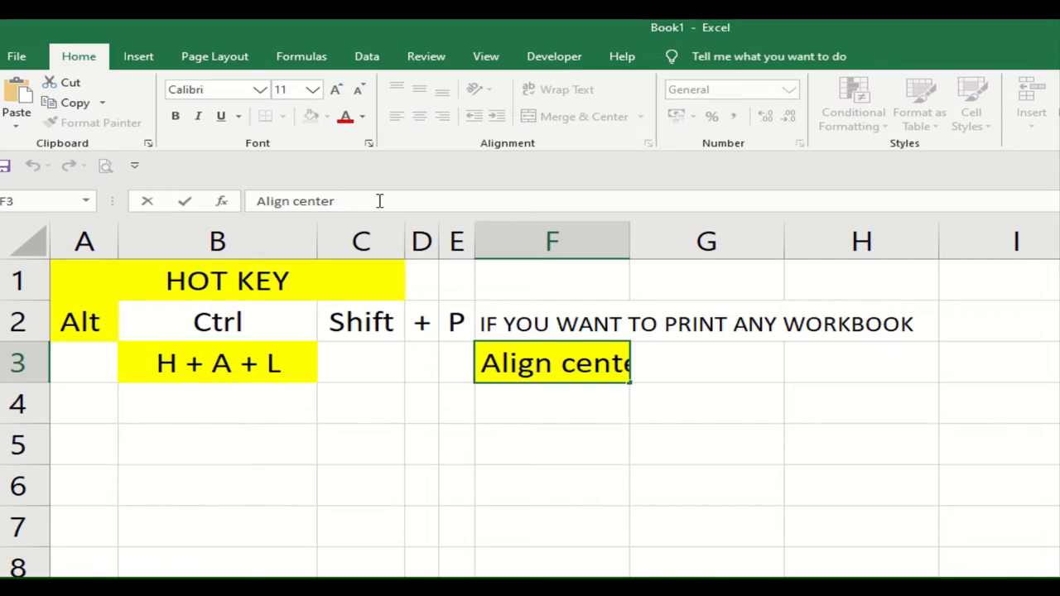
{"action": "key", "text": "BackSpace"}
{"action": "key", "text": "BackSpace"}
{"action": "key", "text": "BackSpace"}
{"action": "key", "text": "BackSpace"}
{"action": "key", "text": "BackSpace"}
{"action": "key", "text": "BackSpace"}
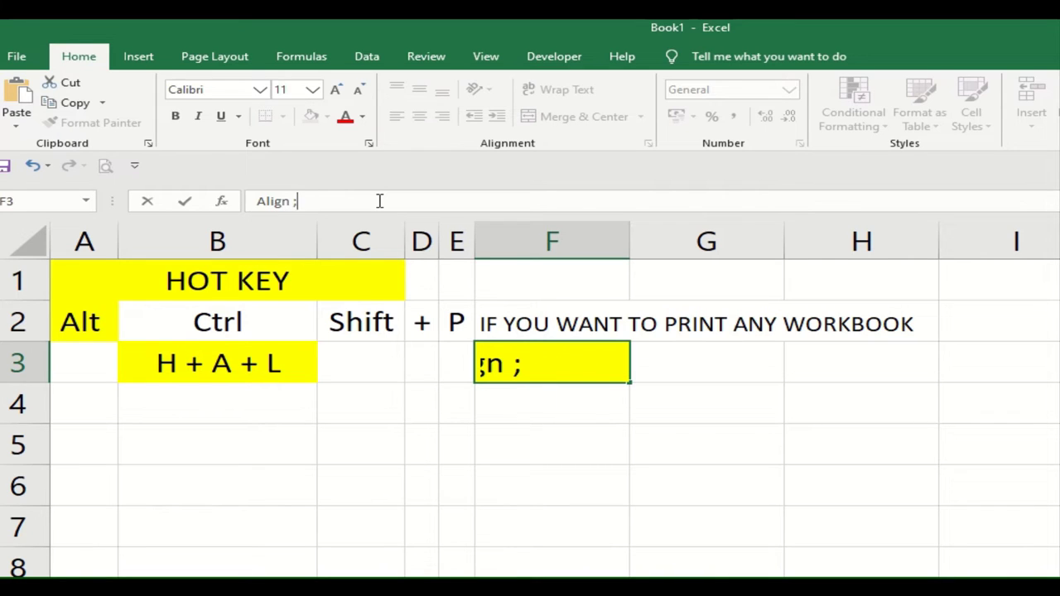
{"action": "type", "text": "EFT"}
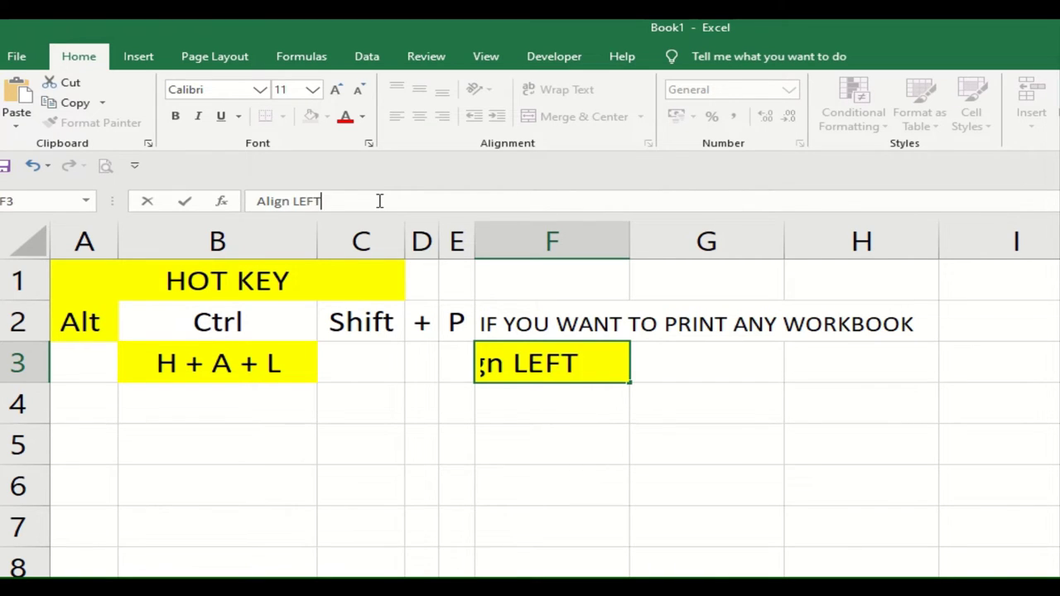
{"action": "key", "text": "Return"}
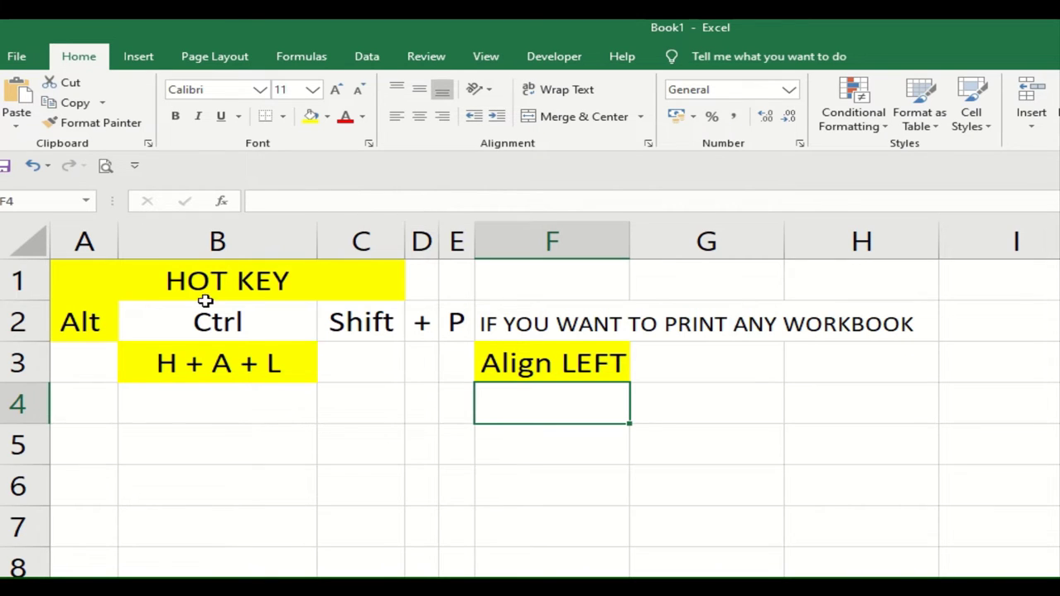
- Revise B3 to H + A + R and replace LEFT with Right in F3
{"action": "left_click", "coordinate": [211, 358]}
{"action": "left_click", "coordinate": [319, 203]}
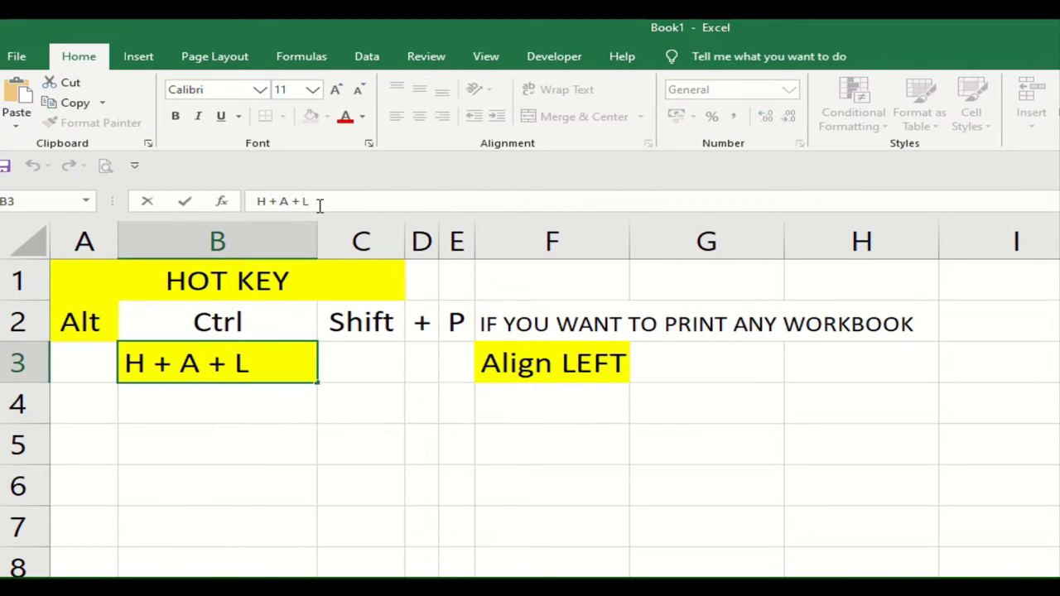
{"action": "key", "text": "BackSpace"}
{"action": "type", "text": "R"}
{"action": "left_click", "coordinate": [418, 402]}
{"action": "left_click", "coordinate": [504, 367]}
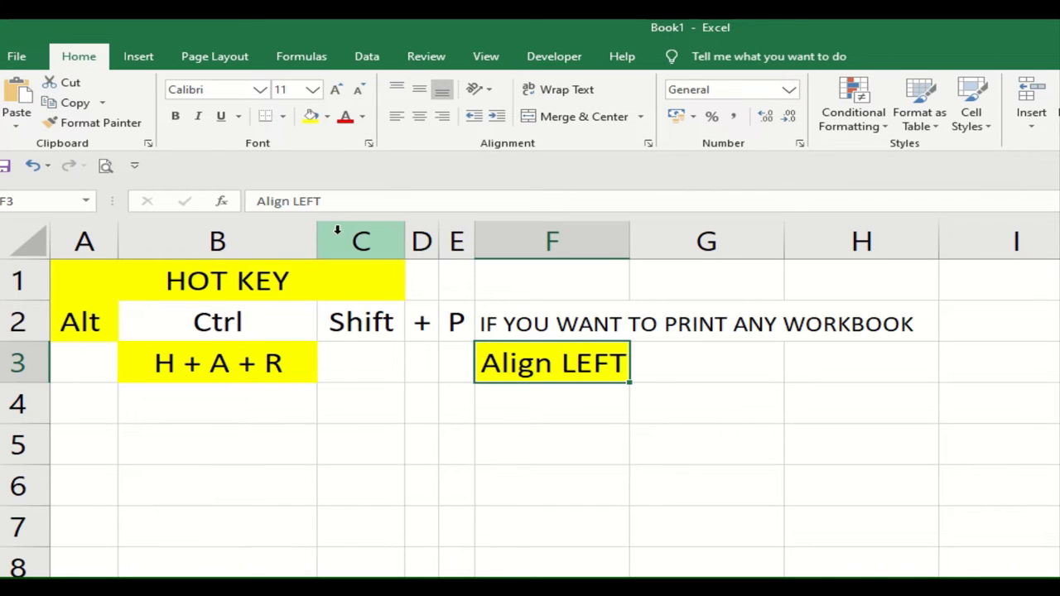
{"action": "left_click", "coordinate": [308, 202]}
{"action": "double_click", "coordinate": [308, 202]}
{"action": "type", "text": "Ri"}
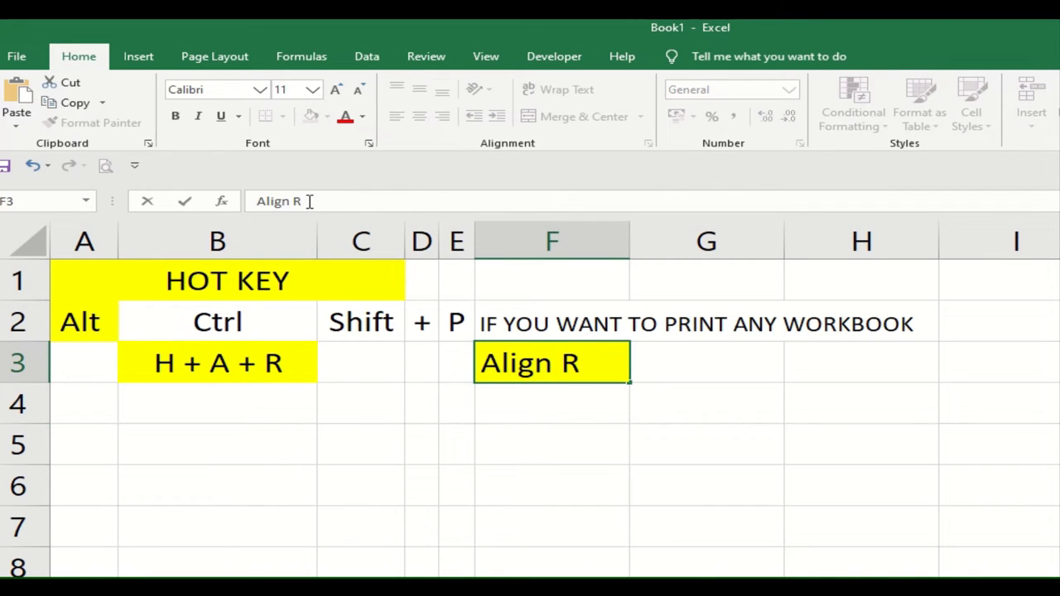
{"action": "type", "text": "ght"}
{"action": "key", "text": "Return"}
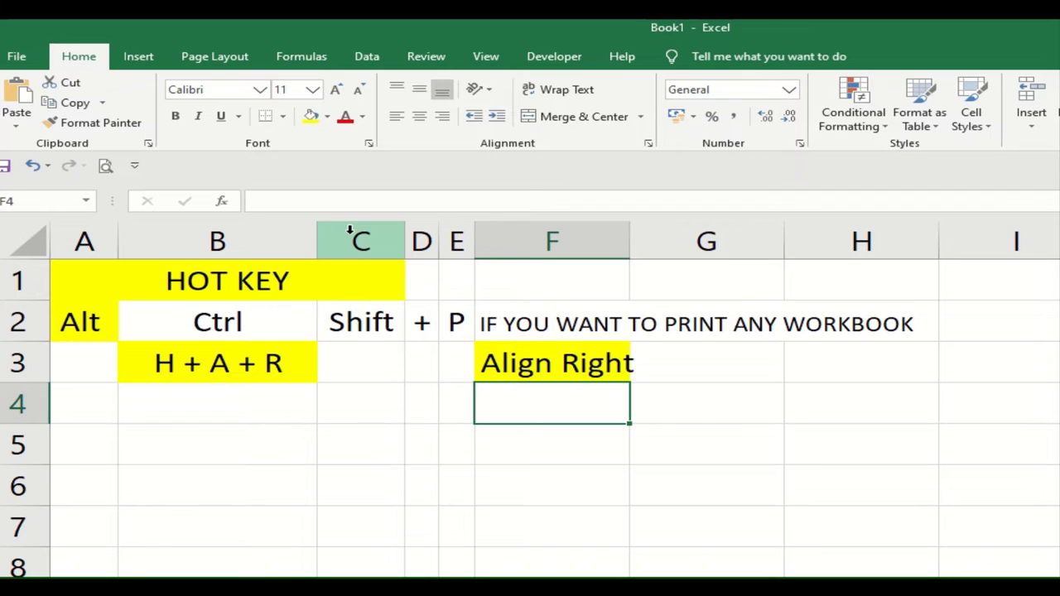
- Turn the A2:B3 text red and remove the fill from those cells
{"action": "left_click", "coordinate": [265, 357]}
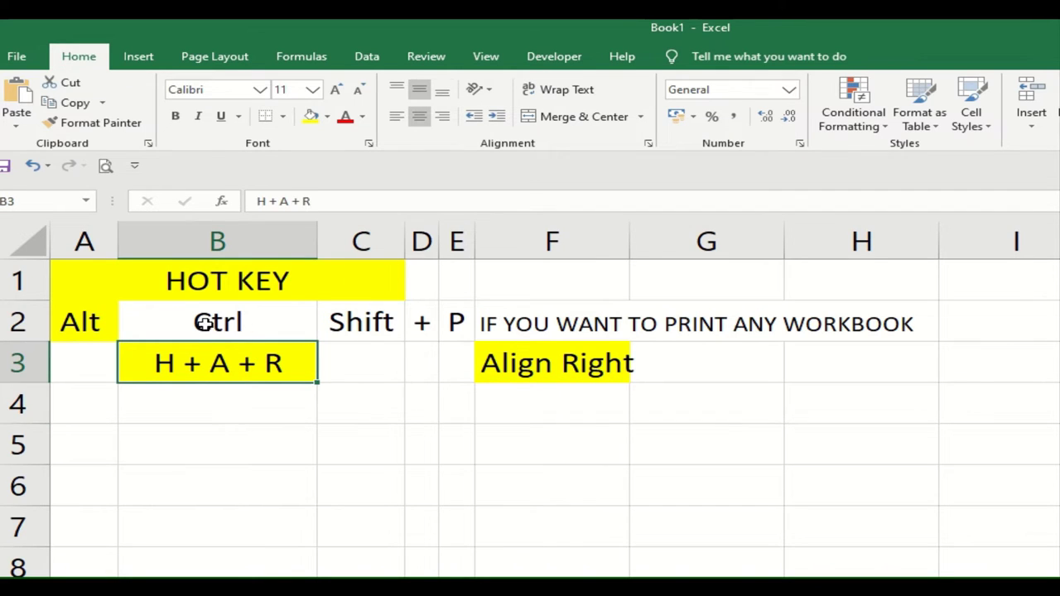
{"action": "left_click_drag", "start_coordinate": [79, 321], "coordinate": [208, 374]}
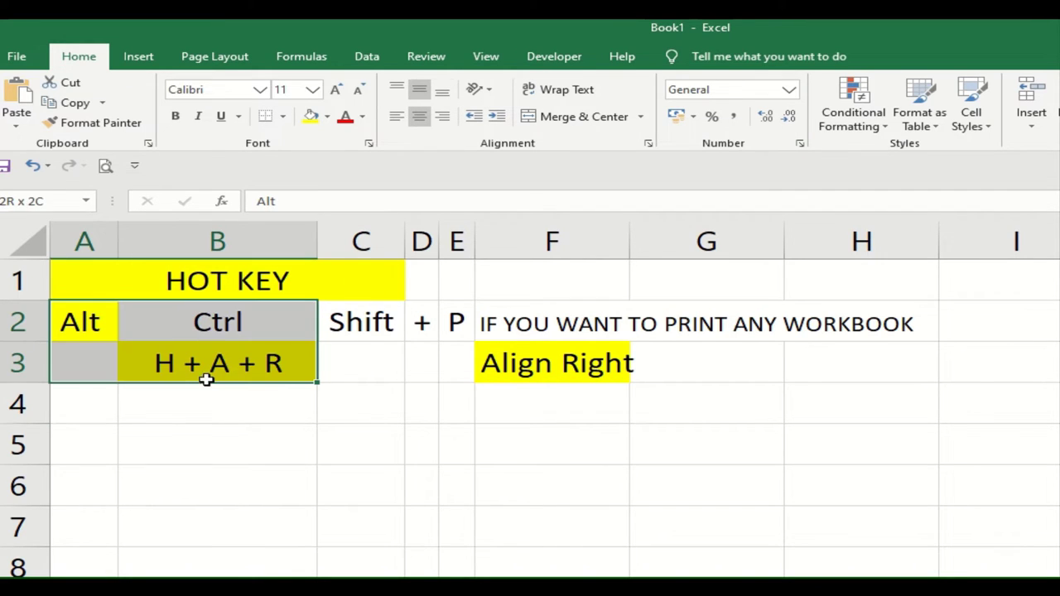
{"action": "left_click", "coordinate": [345, 117]}
{"action": "left_click", "coordinate": [327, 117]}
{"action": "left_click", "coordinate": [348, 270]}
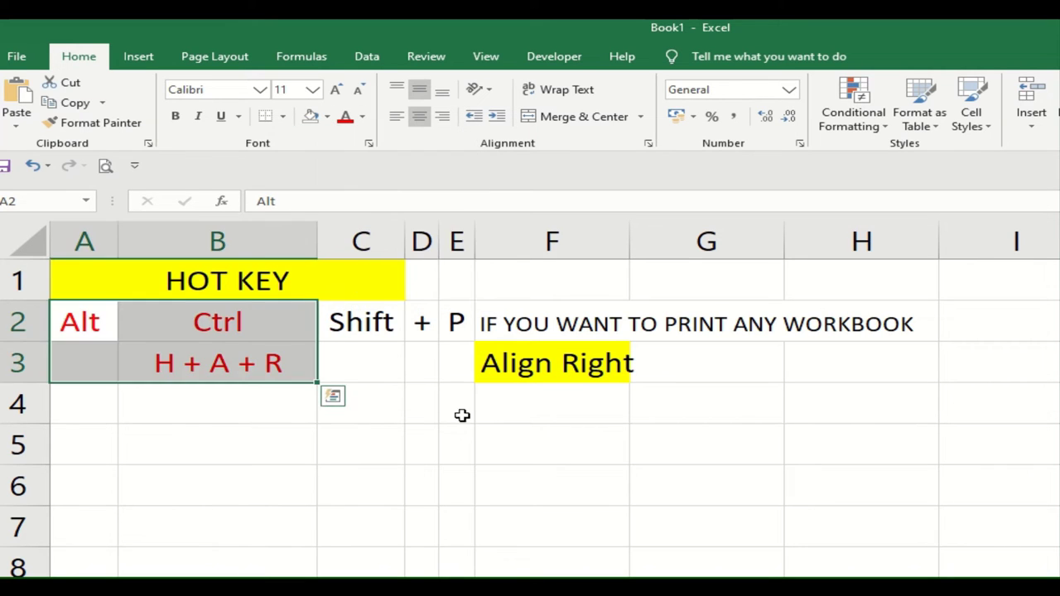
{"action": "left_click", "coordinate": [460, 426]}
- Remove the yellow fill from the Align Right cell F3
{"action": "left_click", "coordinate": [503, 362]}
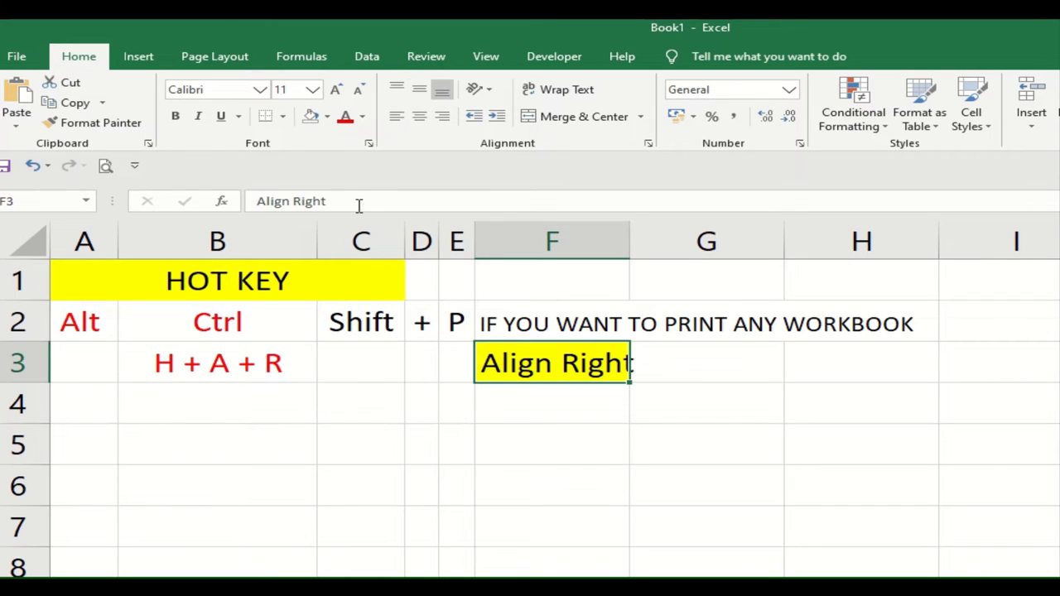
{"action": "left_click", "coordinate": [327, 117]}
{"action": "left_click", "coordinate": [349, 270]}
{"action": "left_click", "coordinate": [387, 385]}
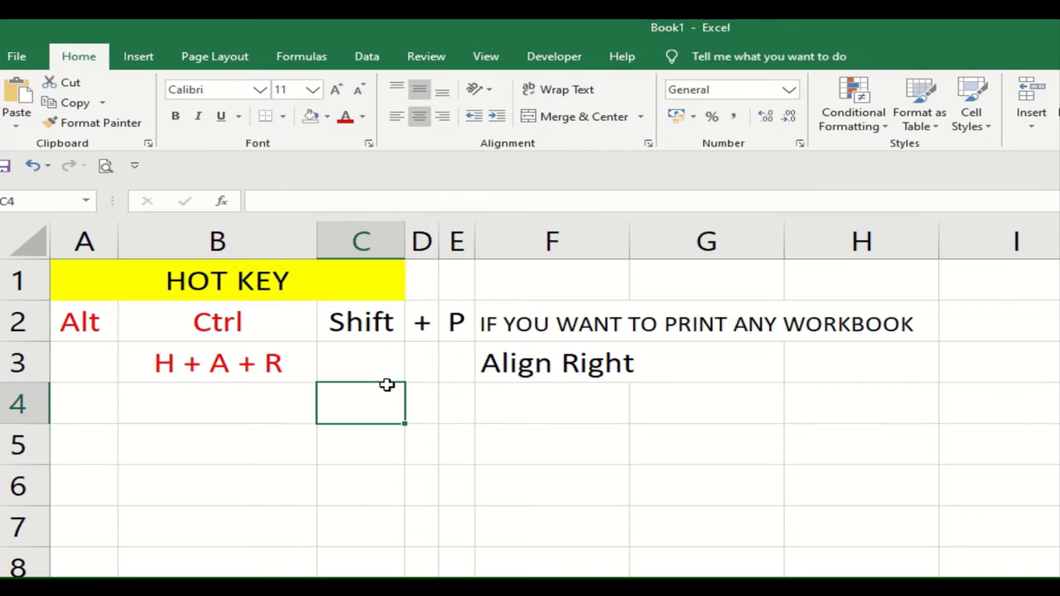
- Change the Alt, Ctrl and H + A + R text to black
{"action": "left_click_drag", "start_coordinate": [129, 328], "coordinate": [237, 362]}
{"action": "left_click_drag", "start_coordinate": [108, 332], "coordinate": [221, 365]}
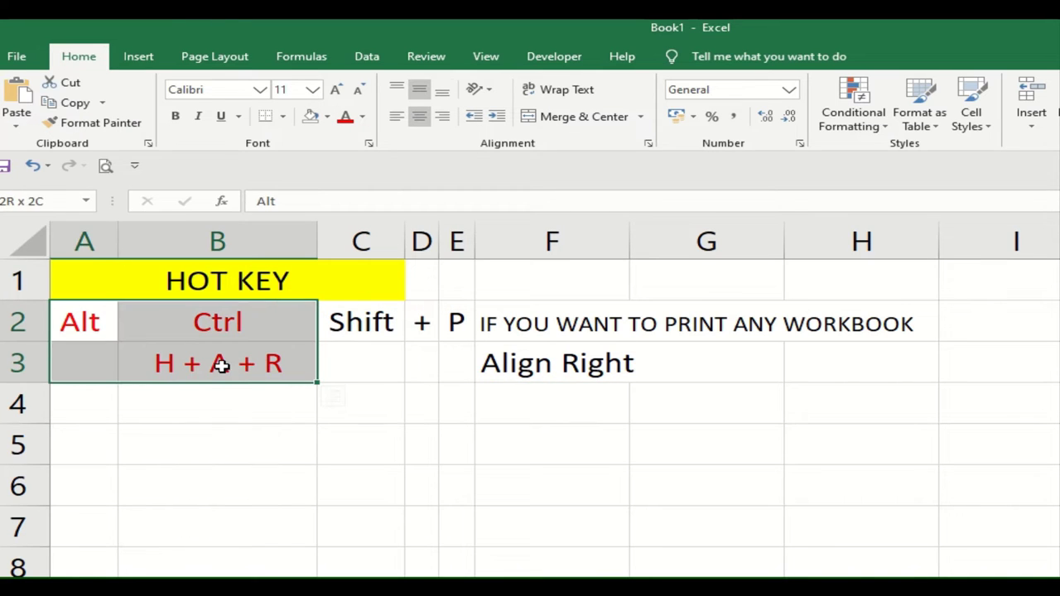
{"action": "left_click", "coordinate": [362, 117]}
{"action": "left_click", "coordinate": [367, 177]}
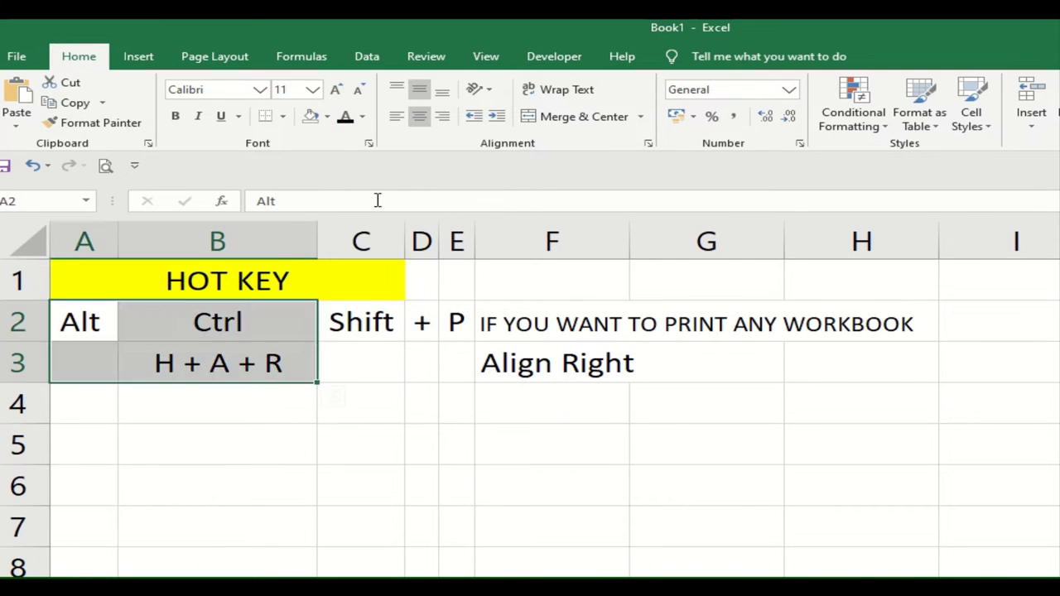
{"action": "left_click", "coordinate": [336, 348]}
{"action": "left_click", "coordinate": [269, 333]}
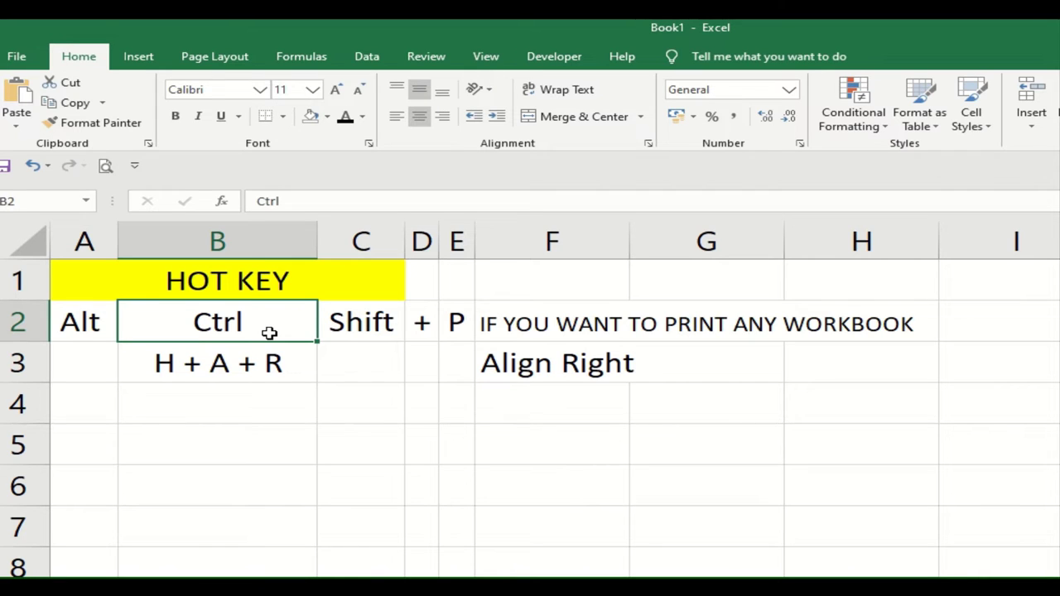
- Type the two-line note 'now we are using special characters' in B5
{"action": "left_click", "coordinate": [167, 441]}
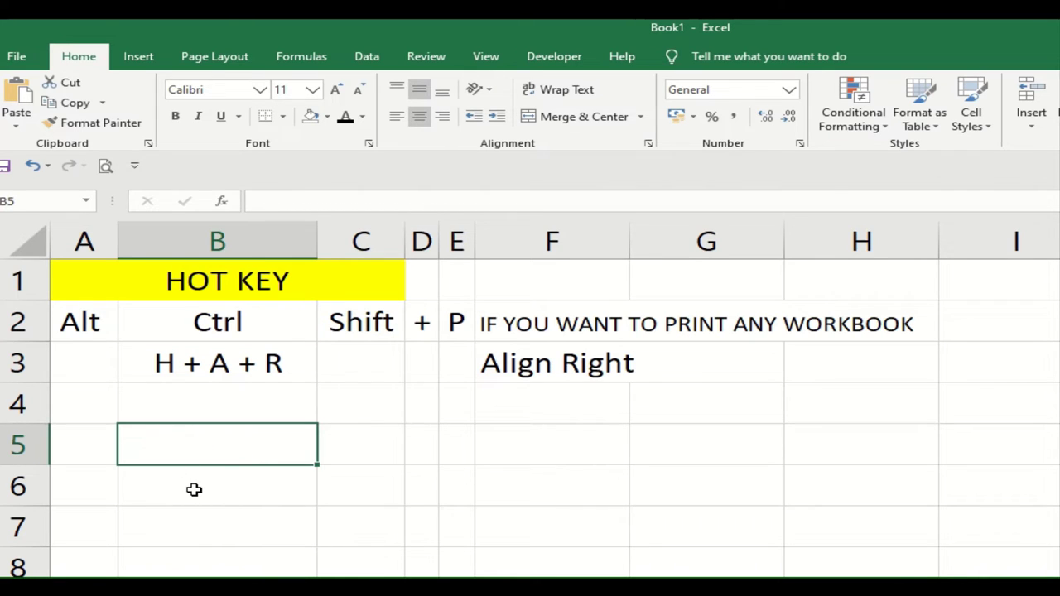
{"action": "type", "text": "now we"}
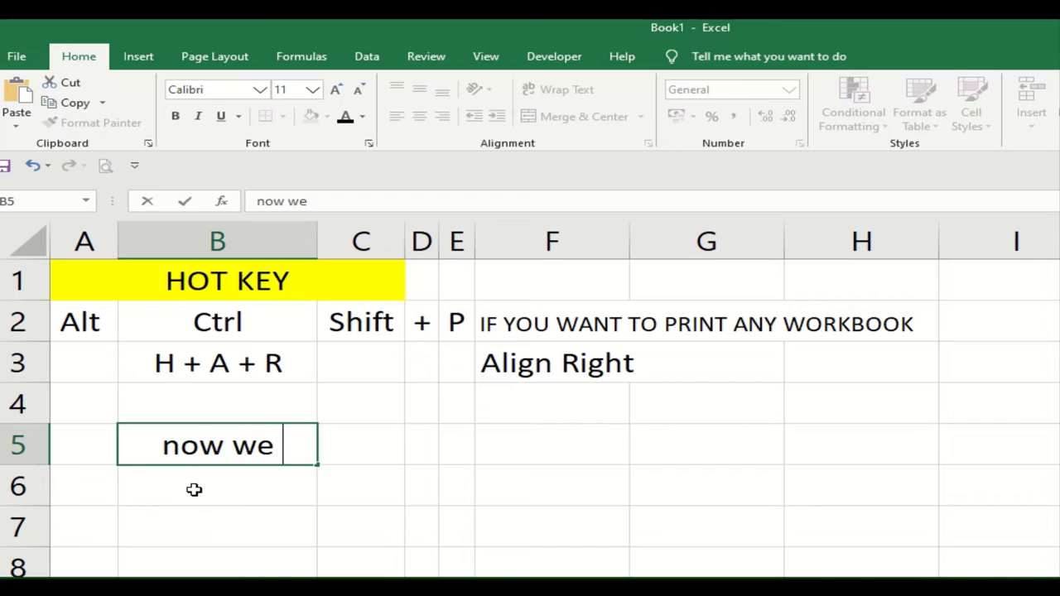
{"action": "type", "text": " are usisng"}
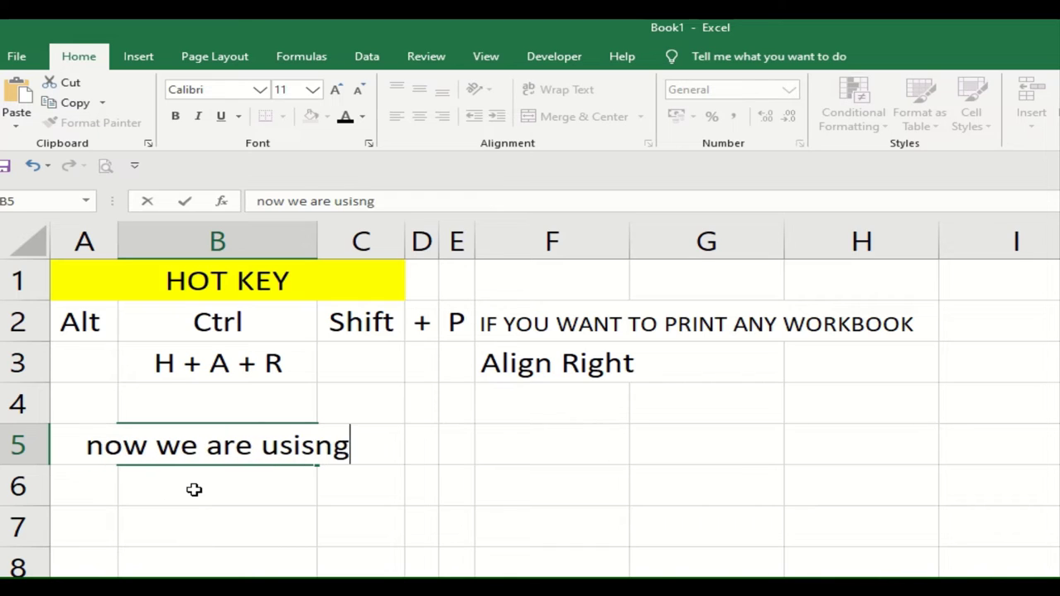
{"action": "key", "text": "BackSpace"}
{"action": "key", "text": "BackSpace"}
{"action": "key", "text": "BackSpace"}
{"action": "key", "text": "BackSpace"}
{"action": "type", "text": "ing "}
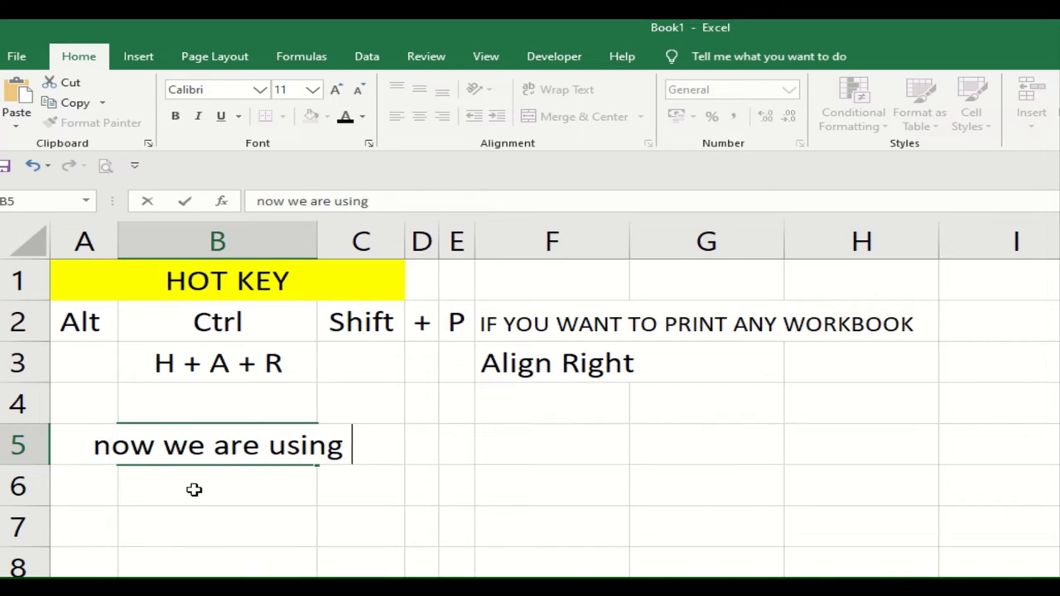
{"action": "type", "text": "special"}
{"action": "key", "text": "ctrl+Return"}
{"action": "type", "text": "char"}
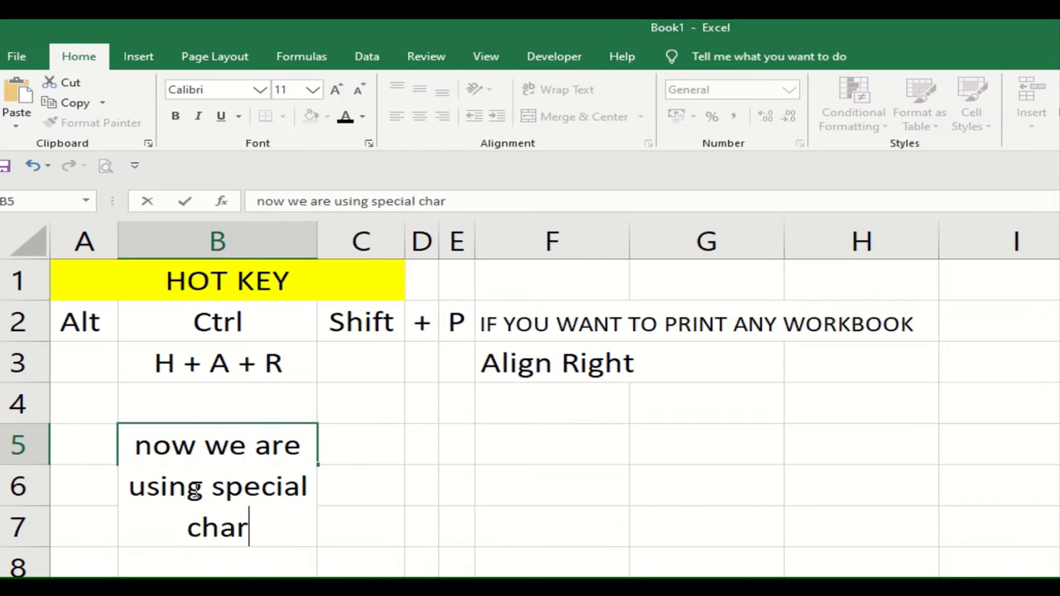
{"action": "type", "text": "acters"}
{"action": "key", "text": "Return"}
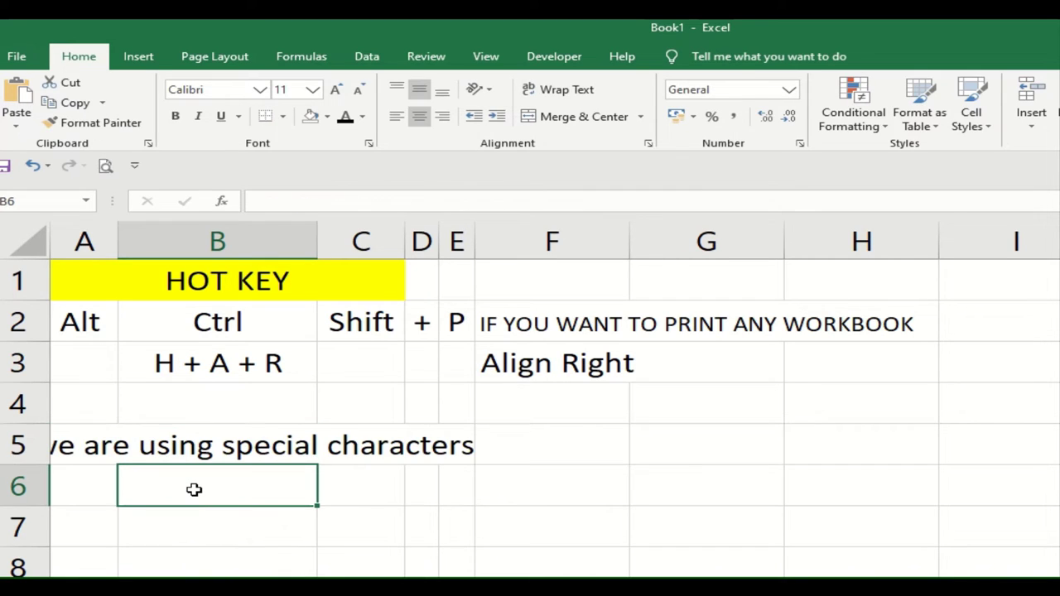
- Shrink the note to size 8, then clear B5 and the H + A + R entry in B3
{"action": "left_click", "coordinate": [277, 443]}
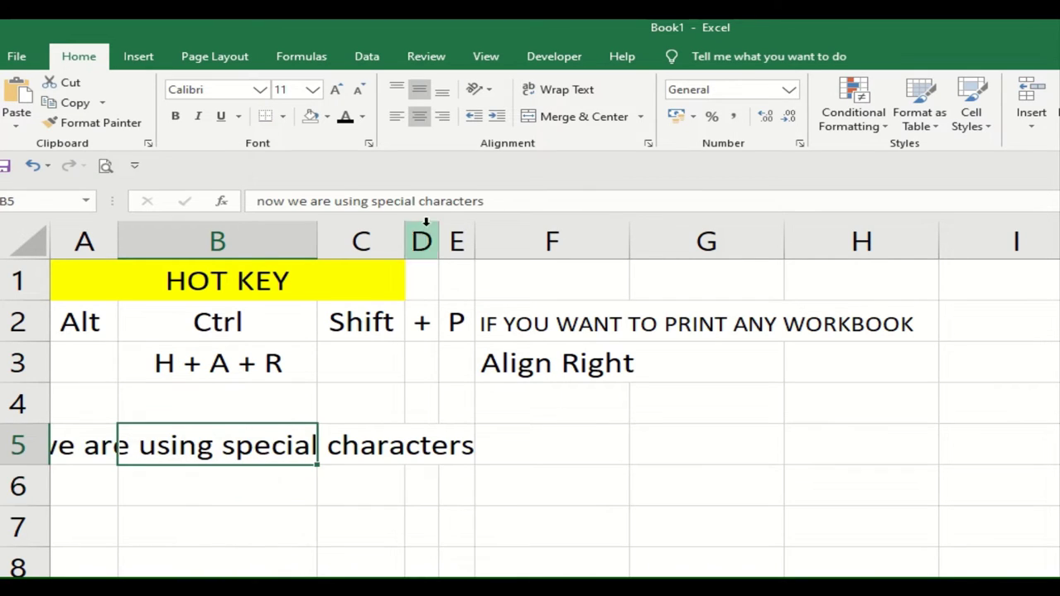
{"action": "left_click", "coordinate": [363, 90]}
{"action": "left_click", "coordinate": [363, 91]}
{"action": "left_click", "coordinate": [363, 90]}
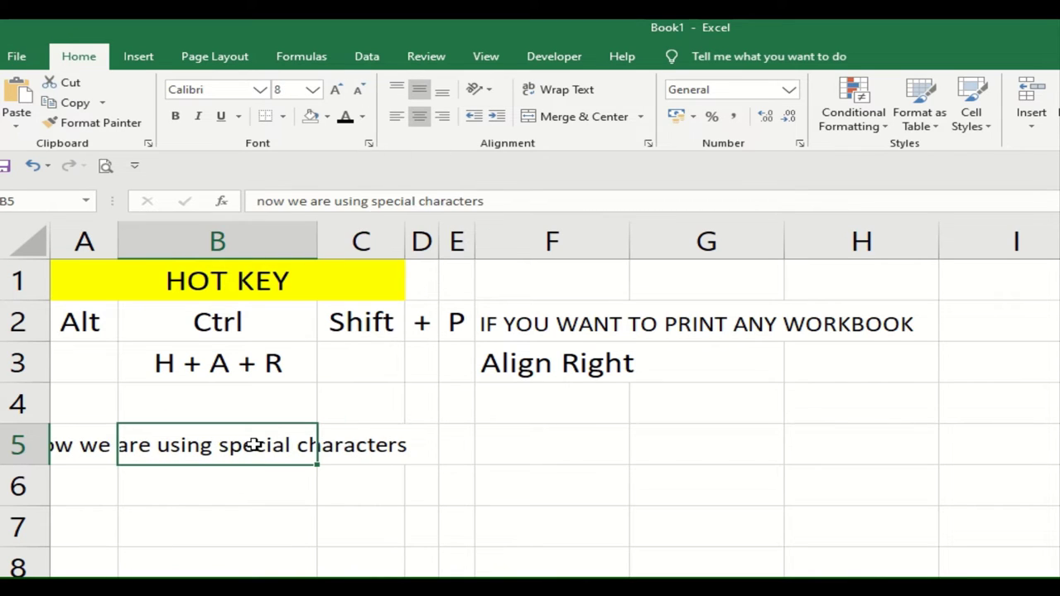
{"action": "key", "text": "Delete"}
{"action": "left_click", "coordinate": [247, 373]}
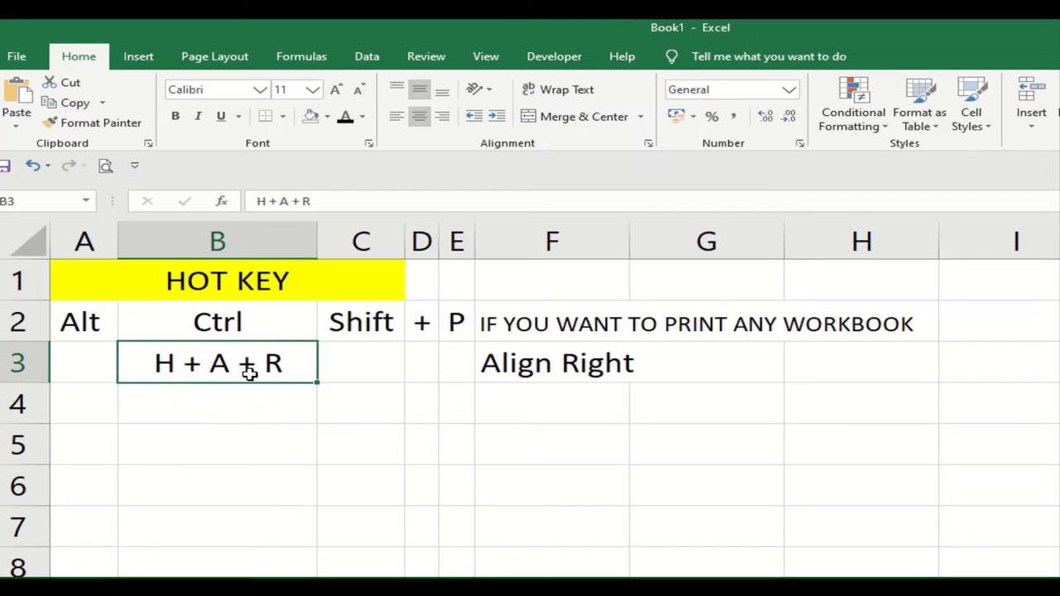
{"action": "key", "text": "Delete"}
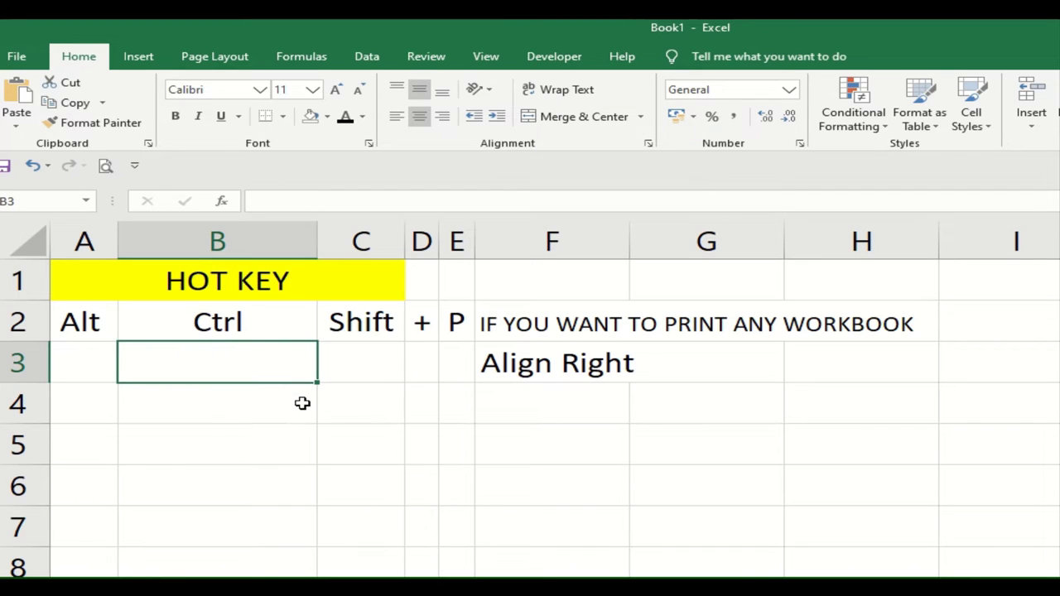
{"action": "left_click", "coordinate": [303, 402]}
- Fill the Ctrl (B2) and Shift (C2) cells yellow
{"action": "left_click", "coordinate": [306, 323]}
{"action": "left_click", "coordinate": [354, 321]}
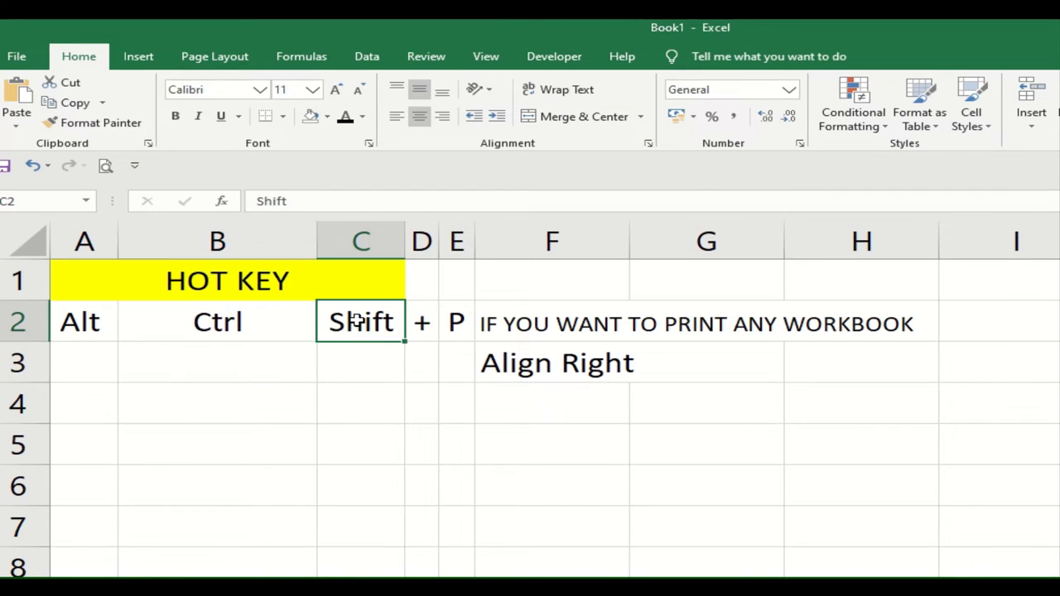
{"action": "left_click", "coordinate": [257, 335]}
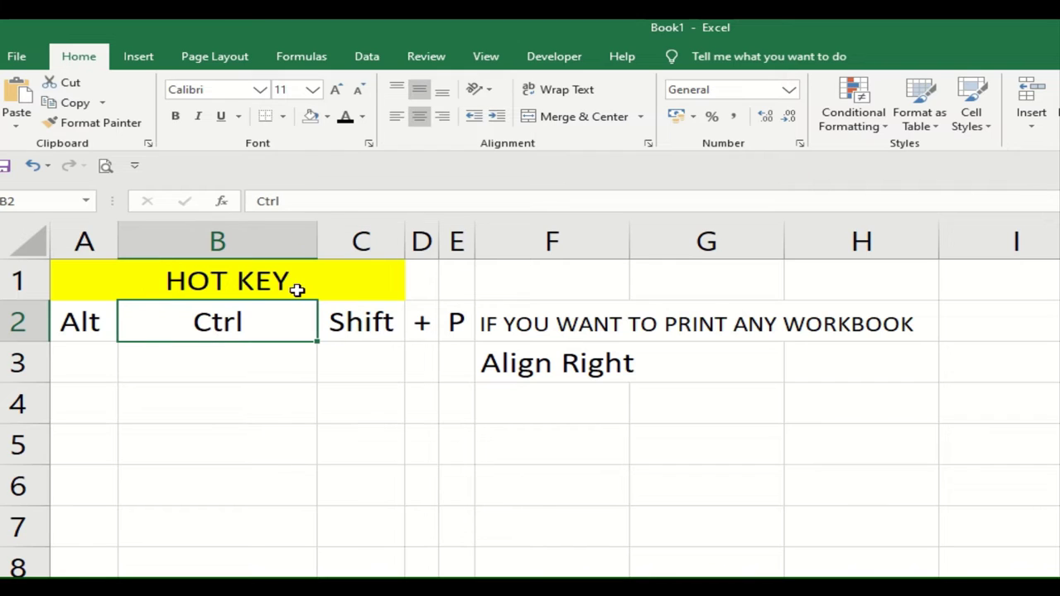
{"action": "left_click", "coordinate": [328, 116]}
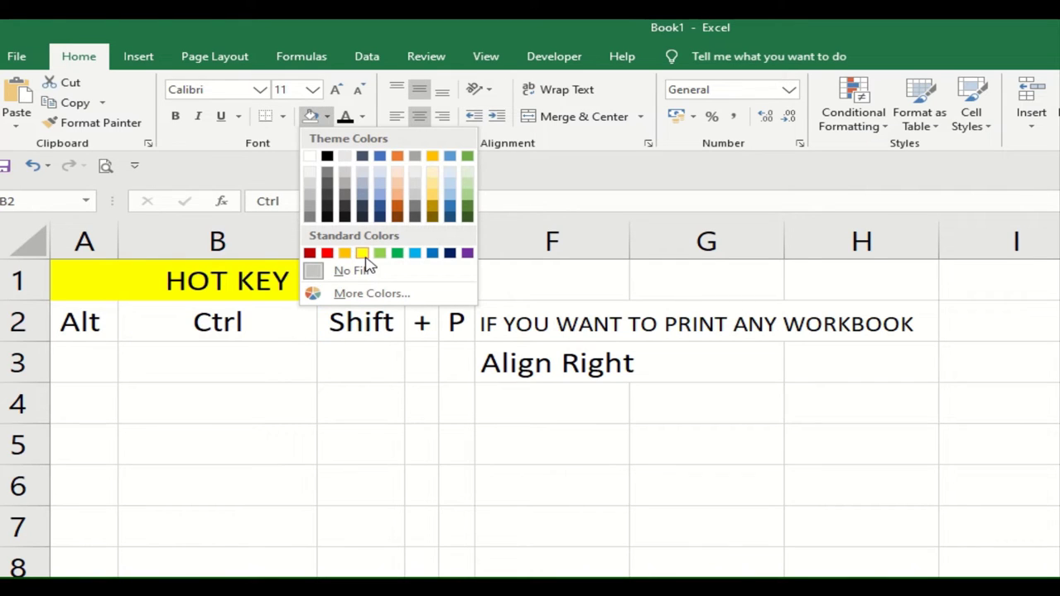
{"action": "left_click", "coordinate": [362, 252]}
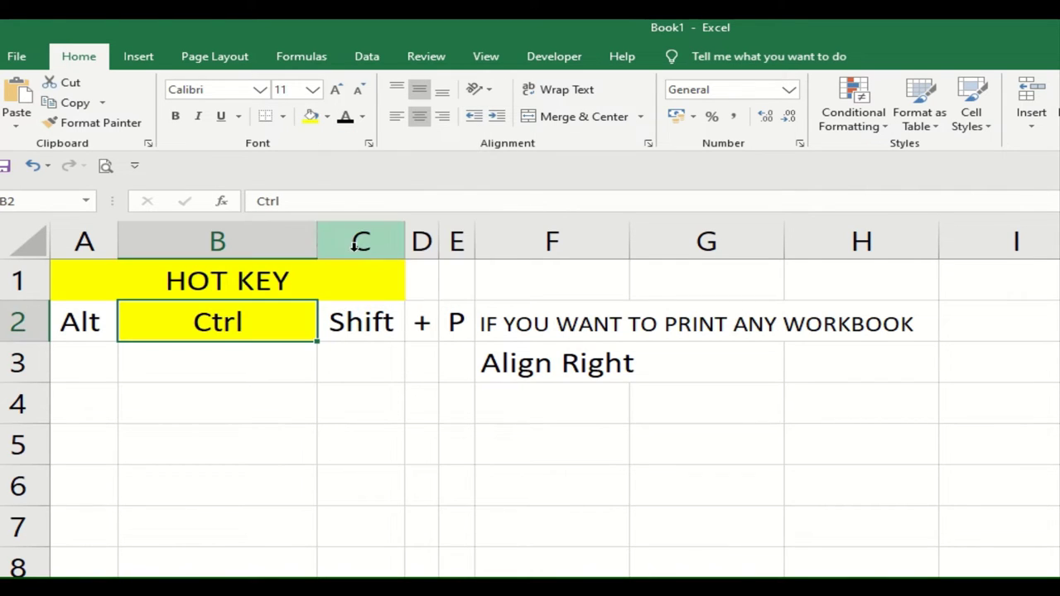
{"action": "left_click", "coordinate": [354, 316]}
{"action": "left_click", "coordinate": [310, 116]}
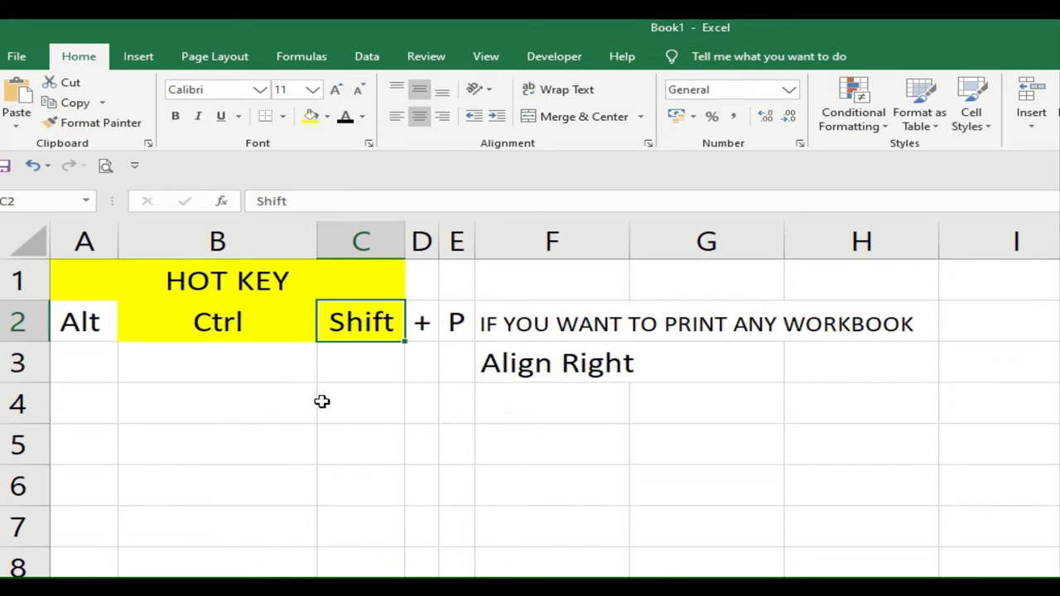
- Enter $ in C3 and fill it yellow
{"action": "left_click", "coordinate": [346, 372]}
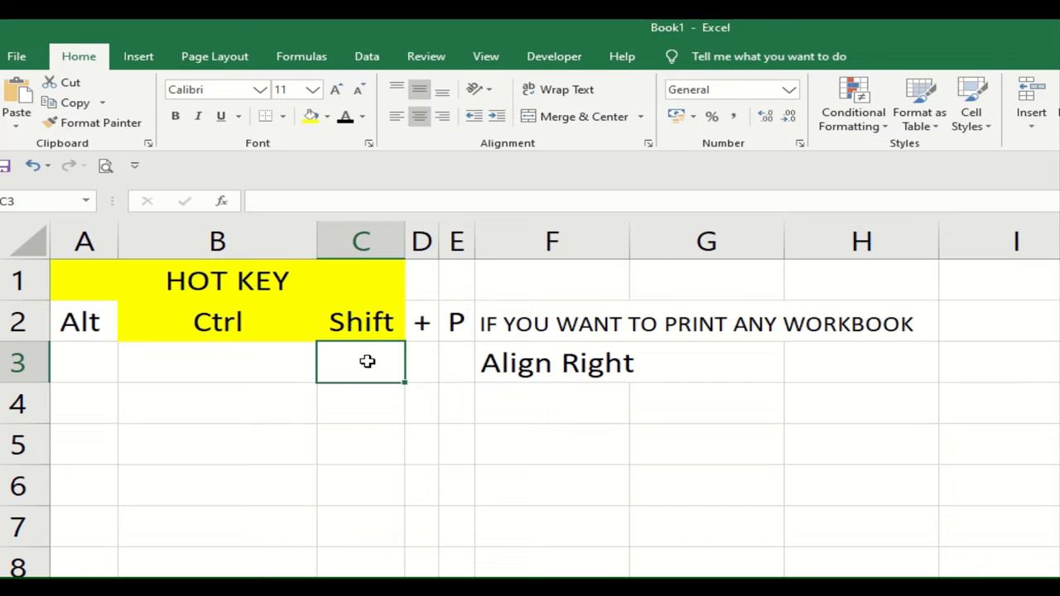
{"action": "type", "text": "$"}
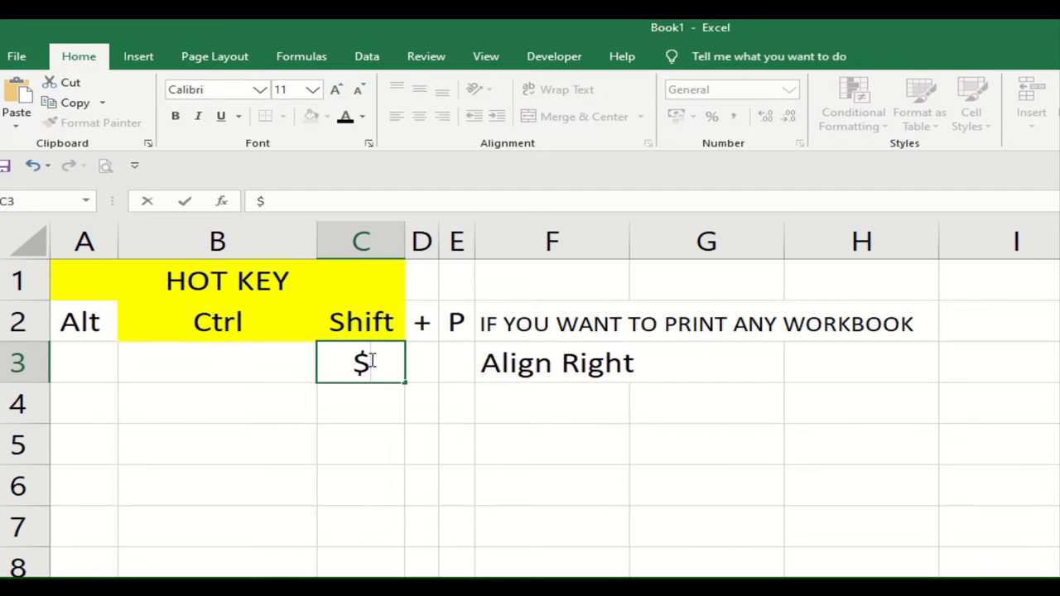
{"action": "key", "text": "Return"}
{"action": "left_click", "coordinate": [396, 362]}
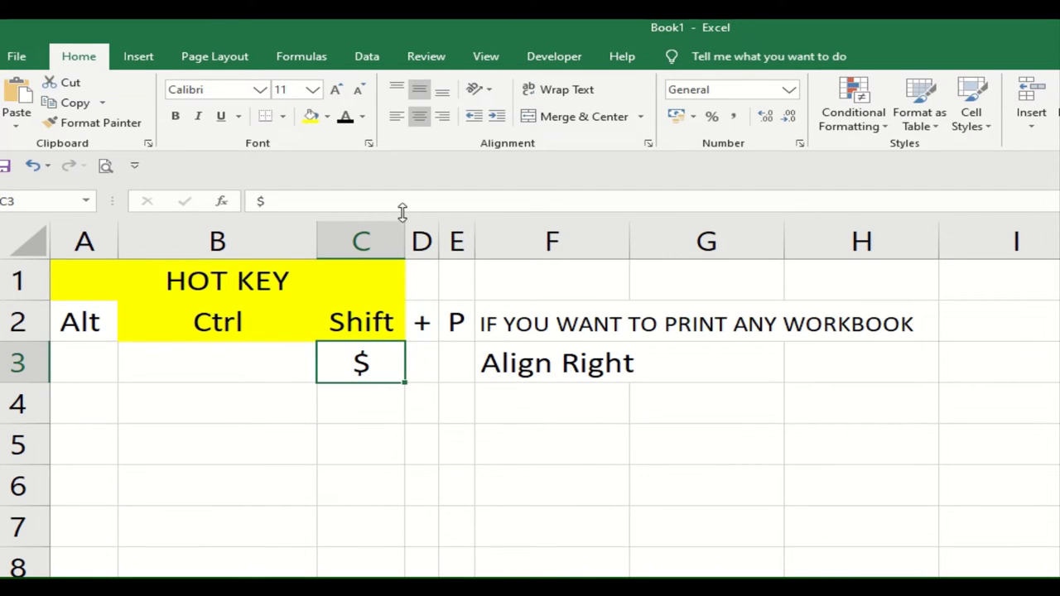
{"action": "left_click", "coordinate": [323, 116]}
{"action": "left_click", "coordinate": [519, 350]}
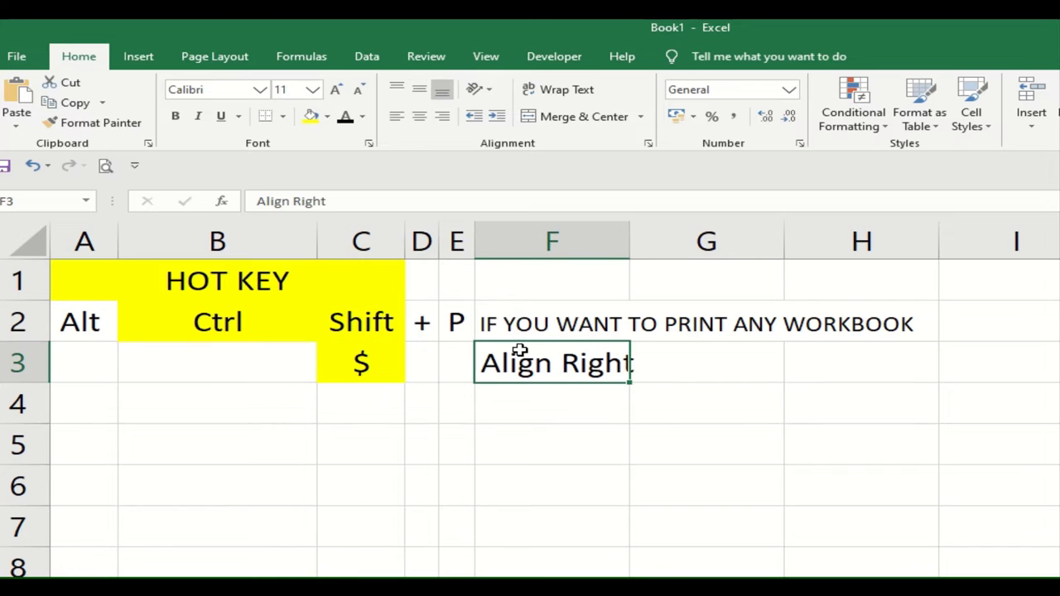
- Fill F3 yellow and enter the description 'Format currency'
{"action": "left_click", "coordinate": [311, 116]}
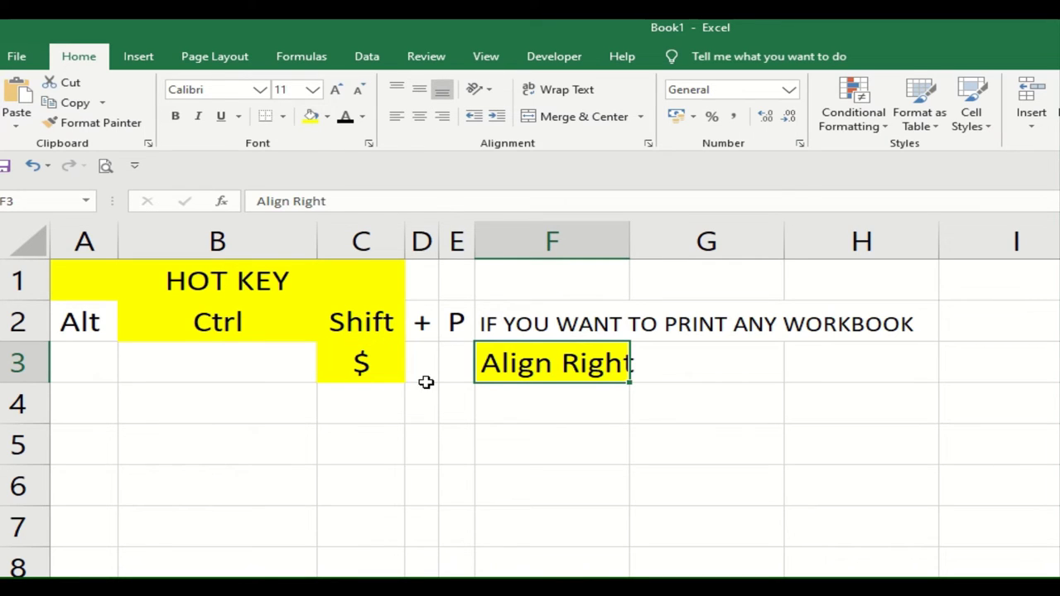
{"action": "type", "text": "f"}
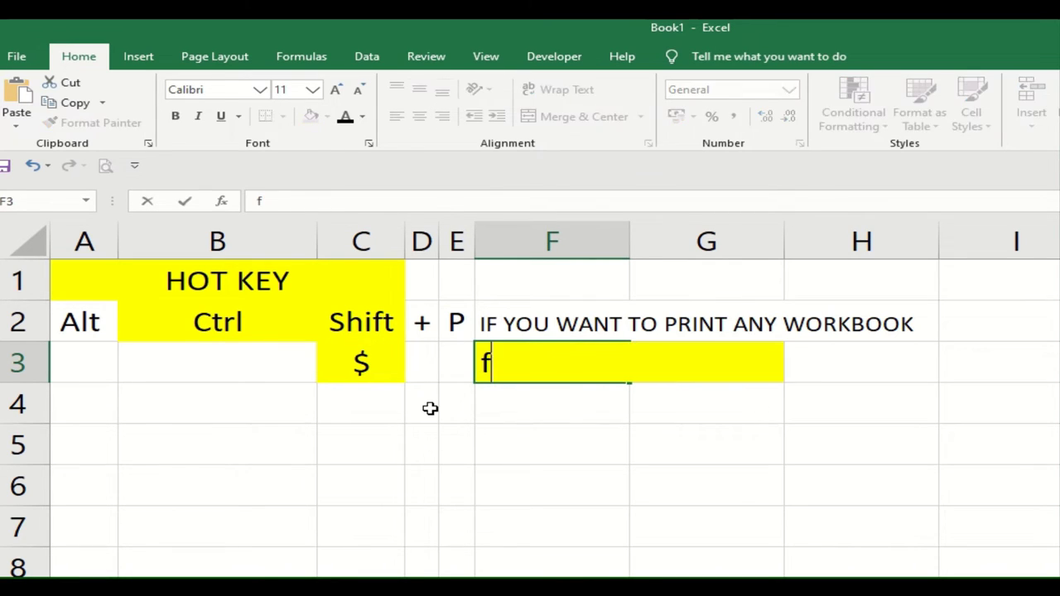
{"action": "key", "text": "BackSpace"}
{"action": "type", "text": "Format"}
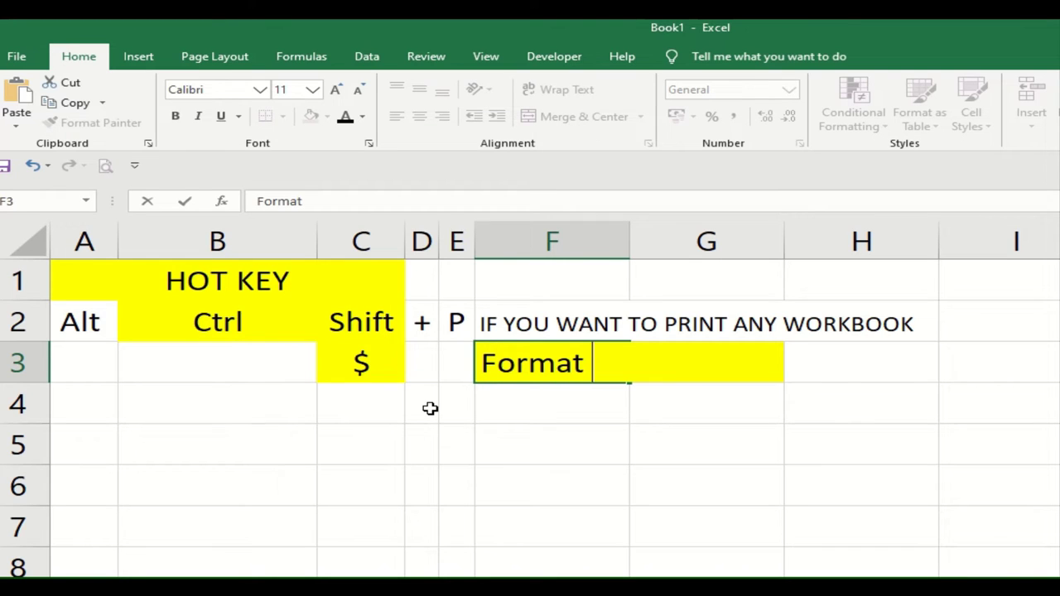
{"action": "type", "text": " currency"}
{"action": "key", "text": "Return"}
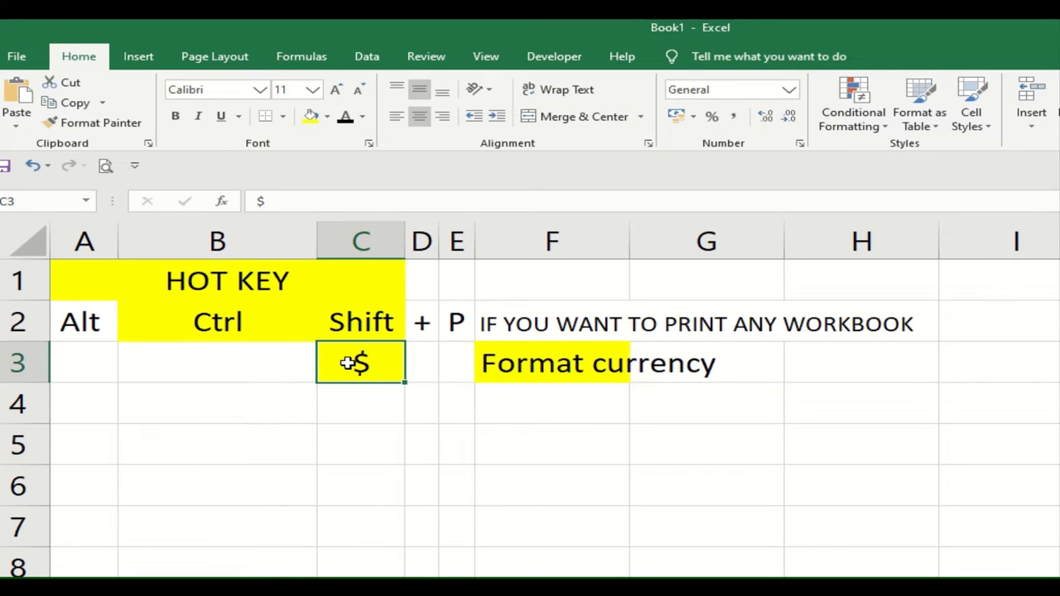
- Replace $ with % in C3 and set F3 to 'format percentage'
{"action": "type", "text": "%"}
{"action": "left_click", "coordinate": [487, 405]}
{"action": "left_click", "coordinate": [522, 354]}
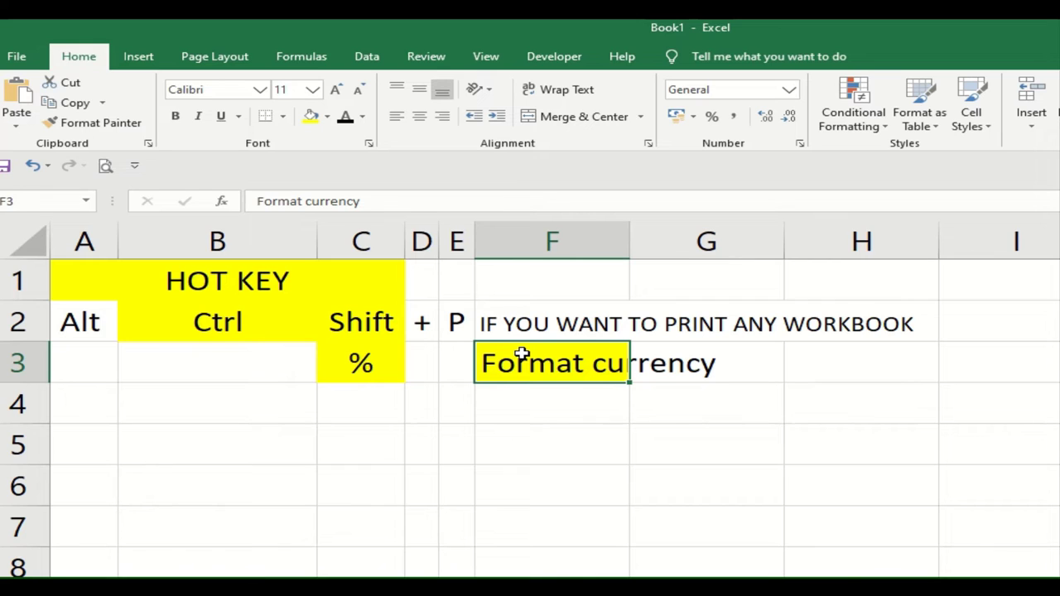
{"action": "type", "text": "format per"}
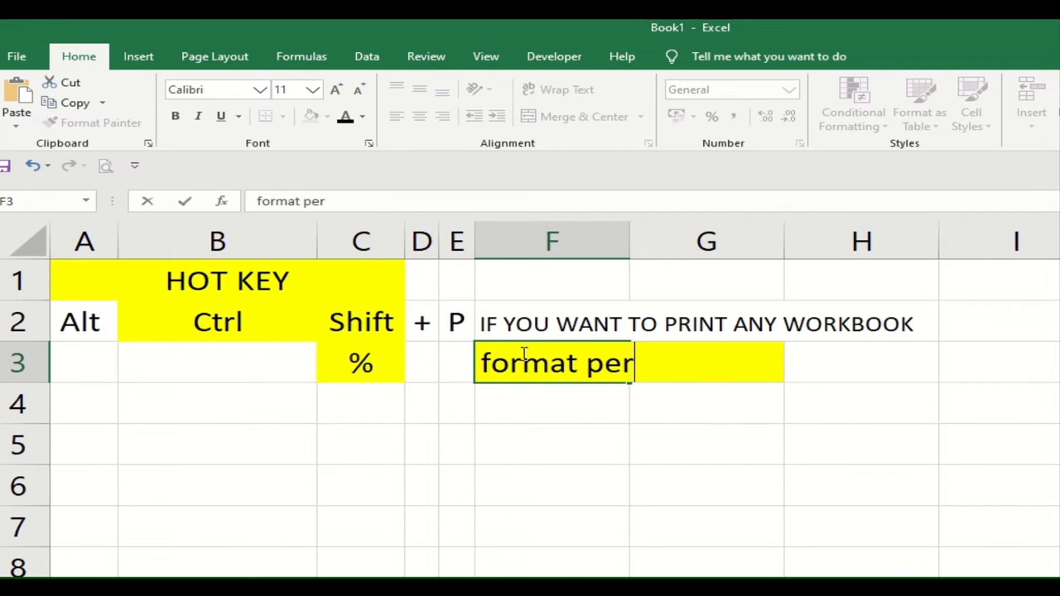
{"action": "type", "text": "centage"}
{"action": "key", "text": "Return"}
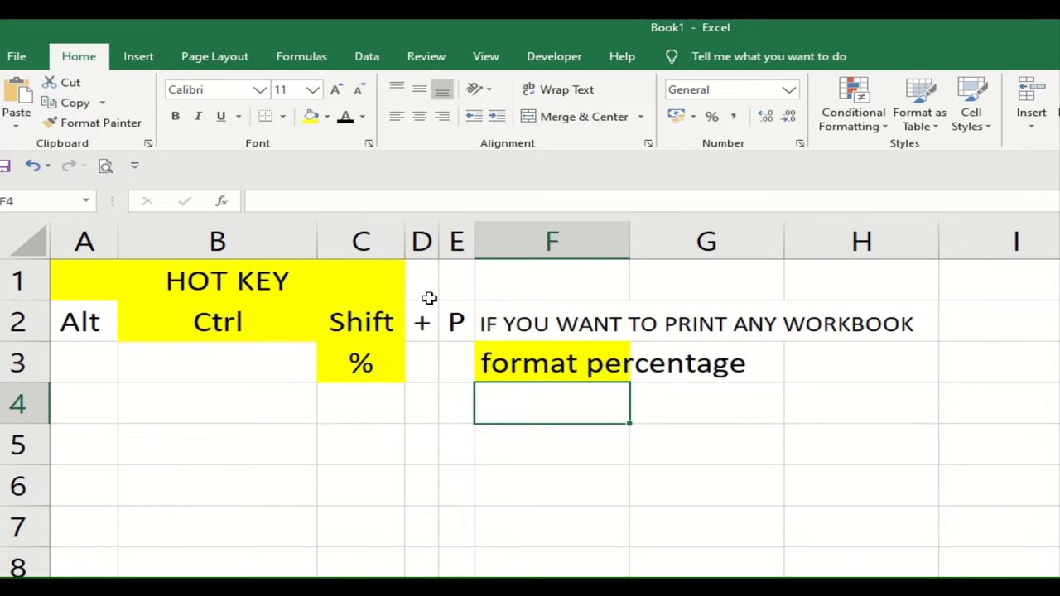
- Put # in C3 and change the F3 description to 'format date'
{"action": "left_click", "coordinate": [365, 361]}
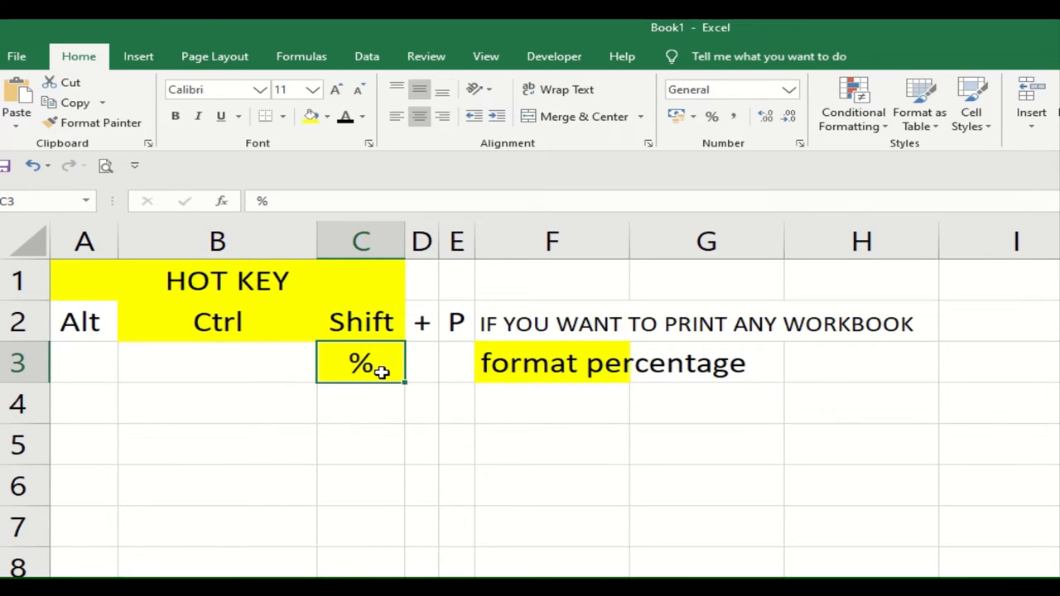
{"action": "type", "text": "#"}
{"action": "left_click", "coordinate": [510, 370]}
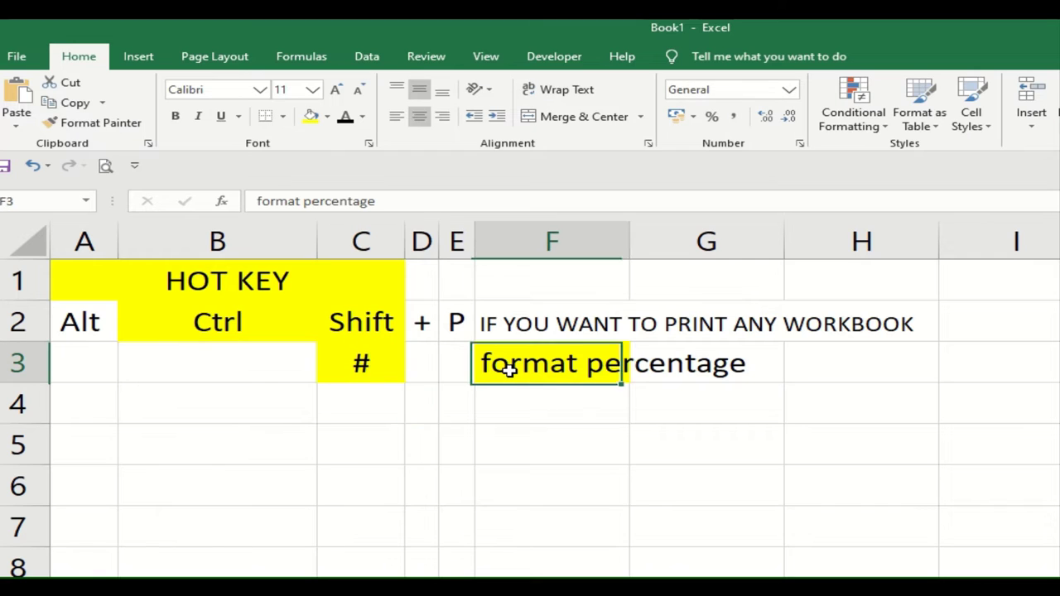
{"action": "left_click", "coordinate": [340, 205]}
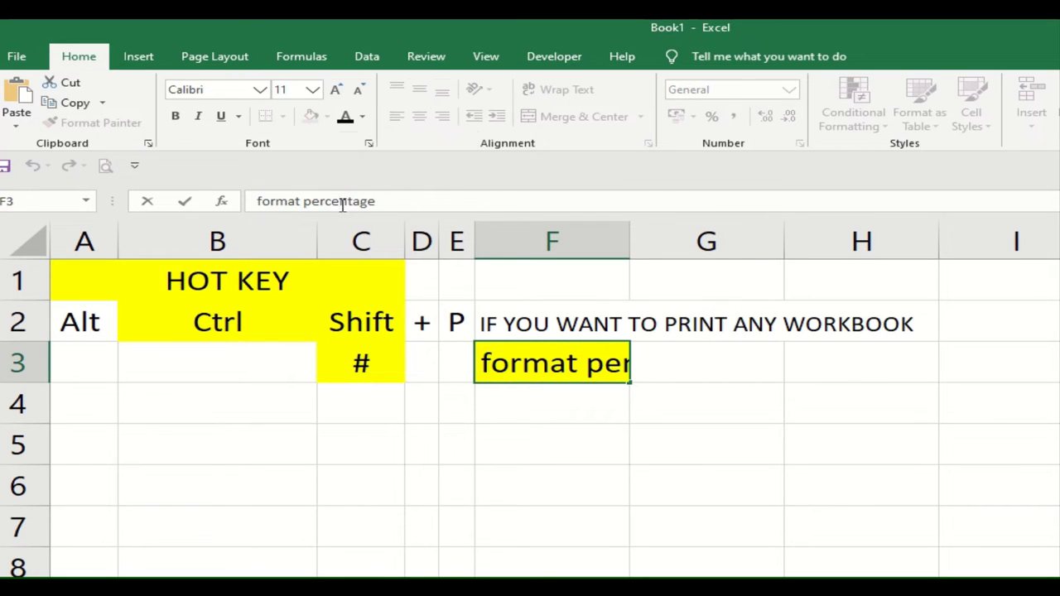
{"action": "double_click", "coordinate": [342, 205]}
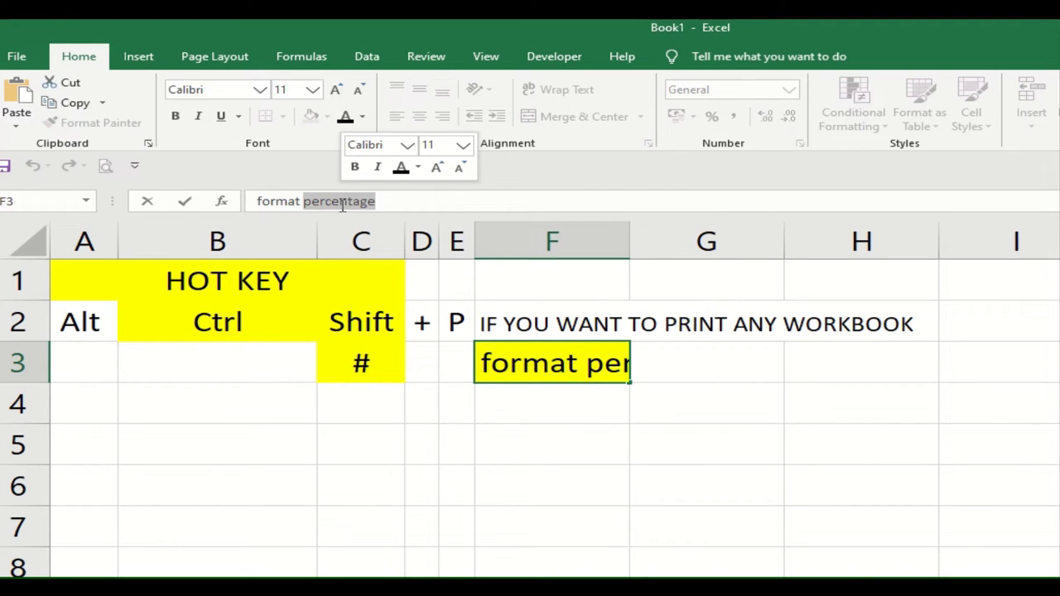
{"action": "type", "text": "date"}
{"action": "key", "text": "Return"}
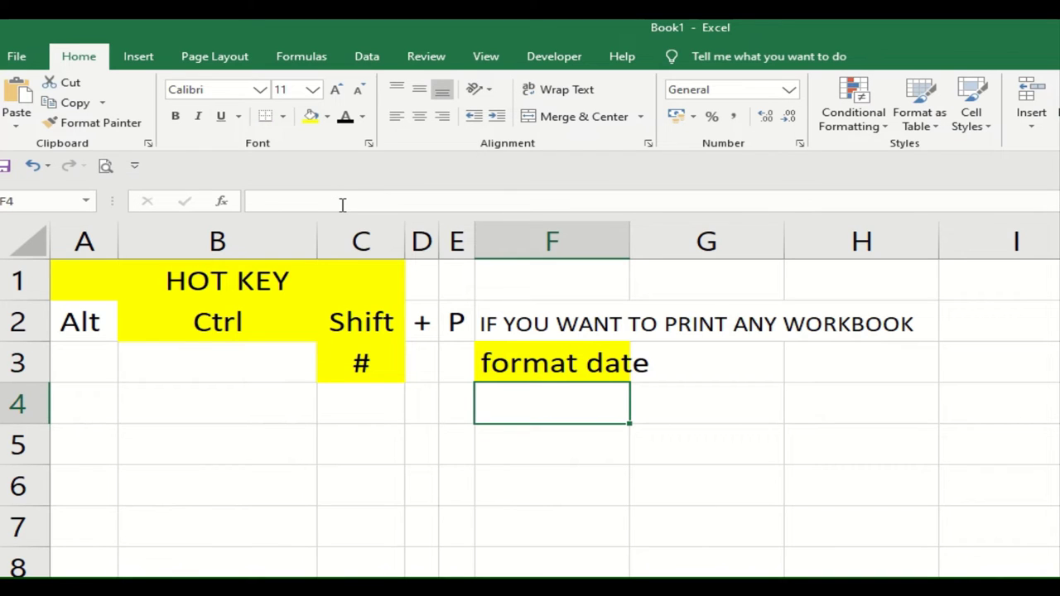
- Change F3 to 'format time' and replace the C3 symbol with @
{"action": "left_click", "coordinate": [591, 367]}
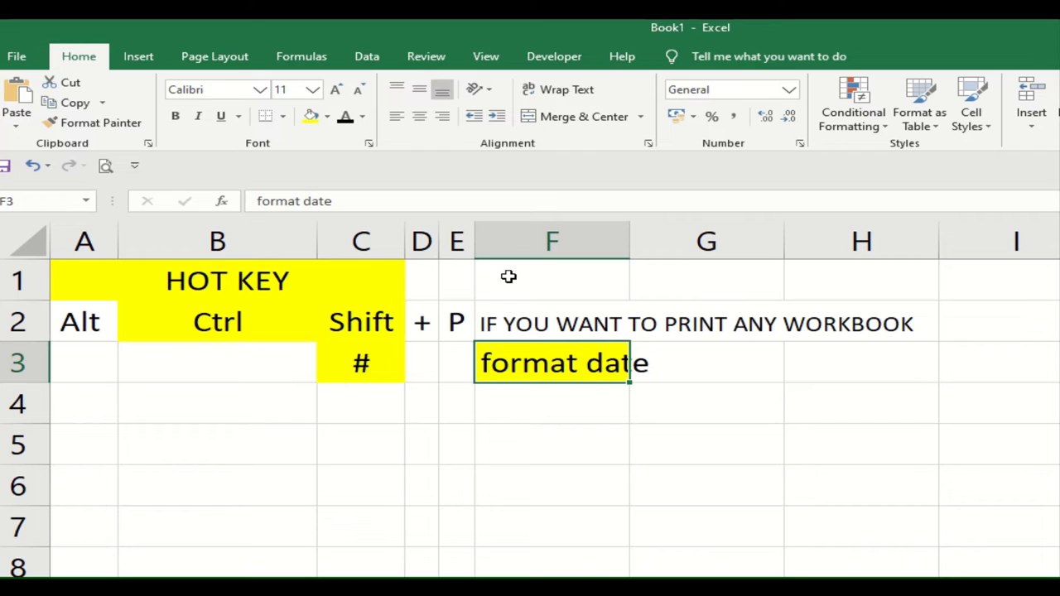
{"action": "double_click", "coordinate": [330, 201]}
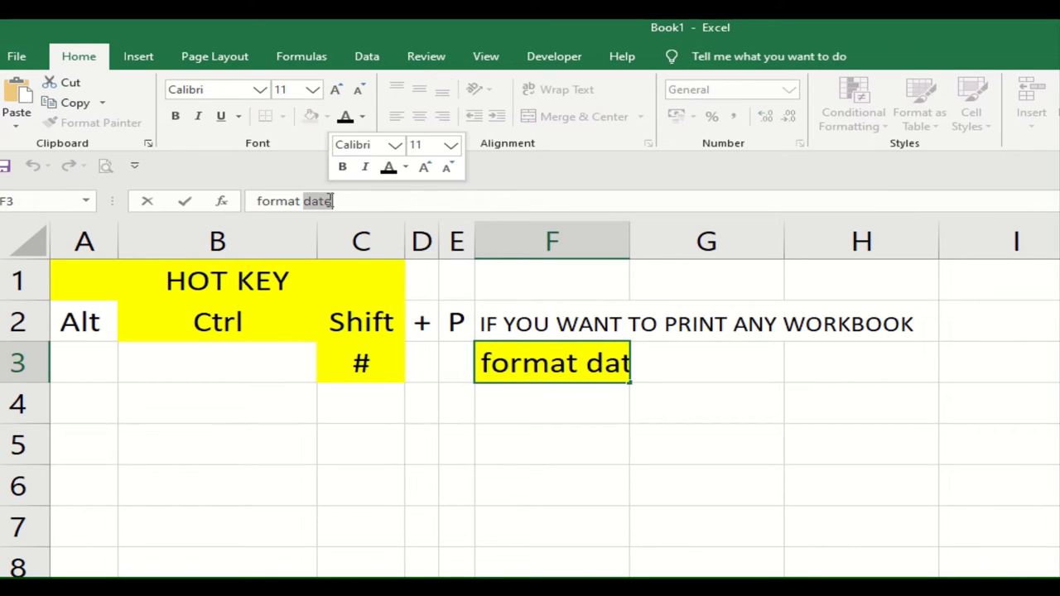
{"action": "type", "text": "time"}
{"action": "key", "text": "Return"}
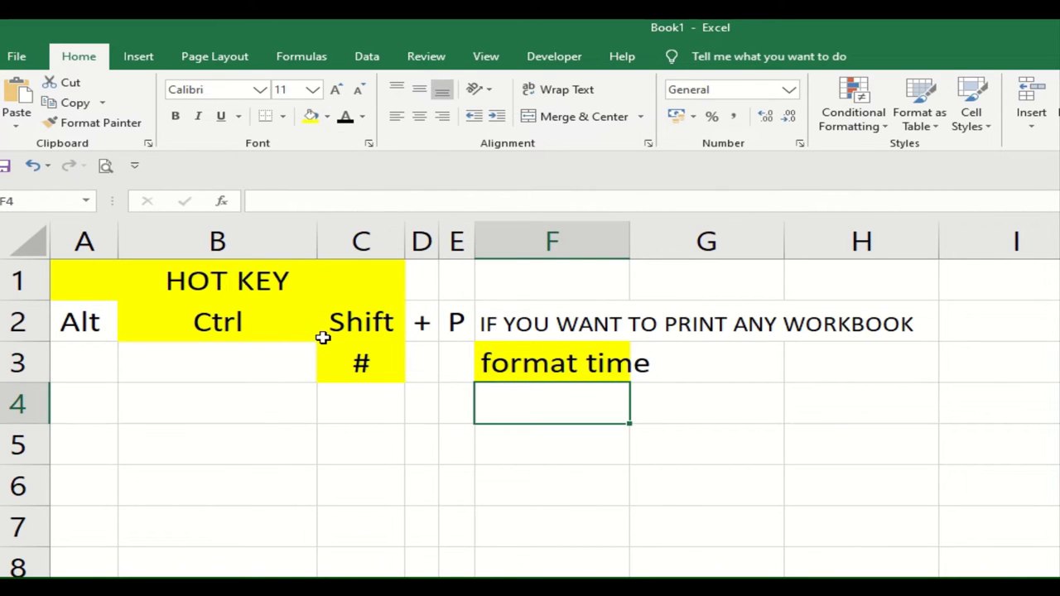
{"action": "left_click", "coordinate": [364, 361]}
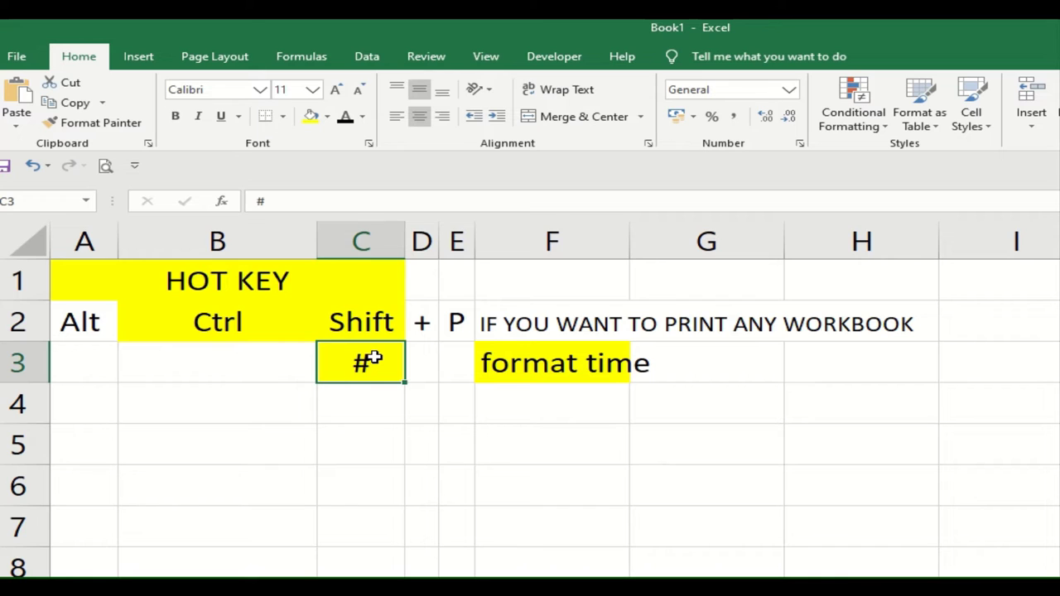
{"action": "type", "text": "@"}
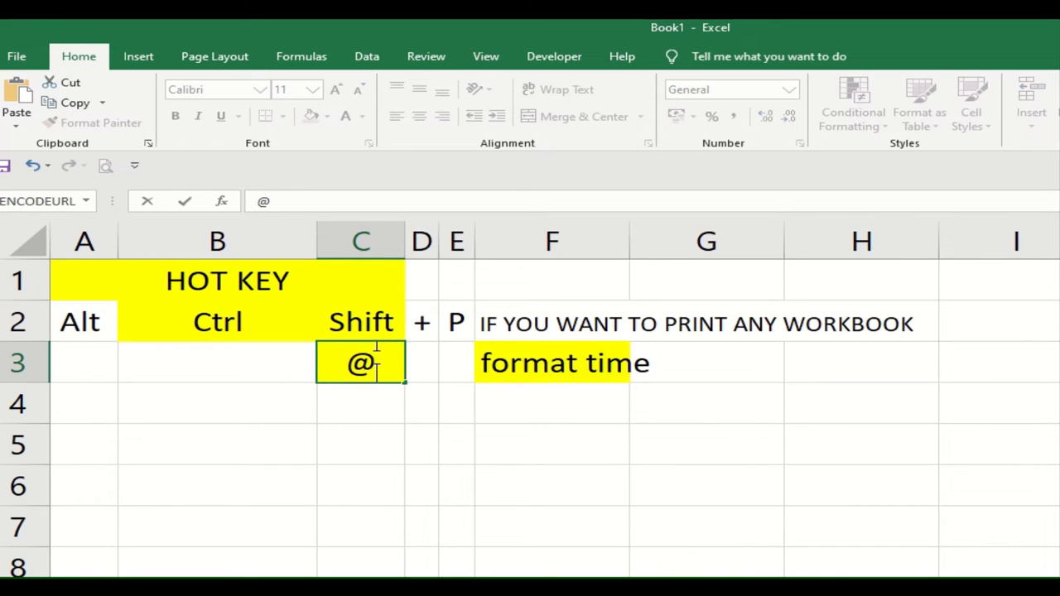
{"action": "left_click", "coordinate": [455, 414]}
{"action": "left_click", "coordinate": [536, 358]}
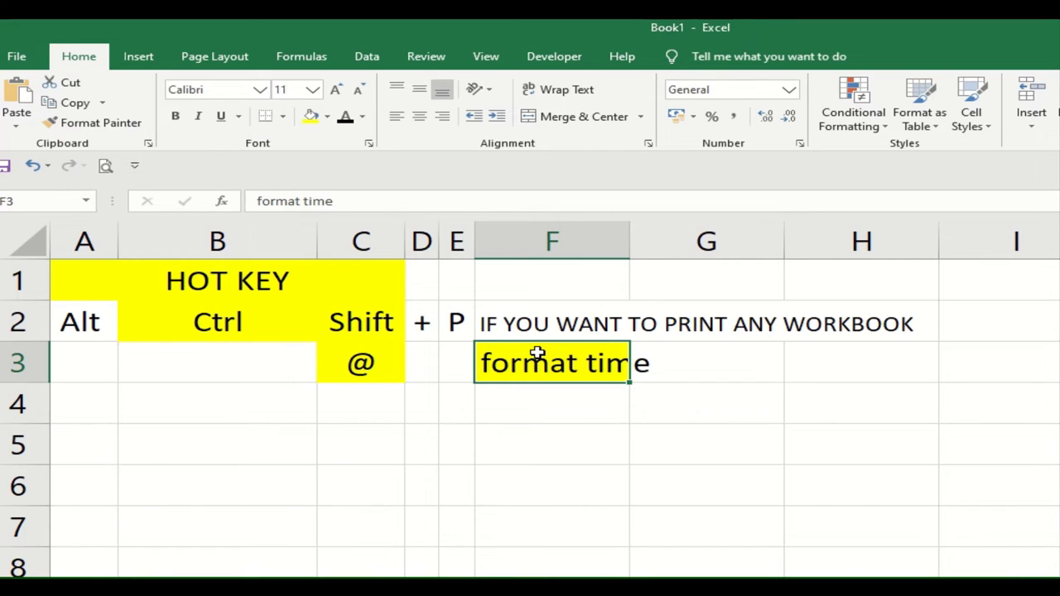
- Replace the @ in C3 with 1, dismissing the formula error along the way
{"action": "left_click", "coordinate": [370, 361]}
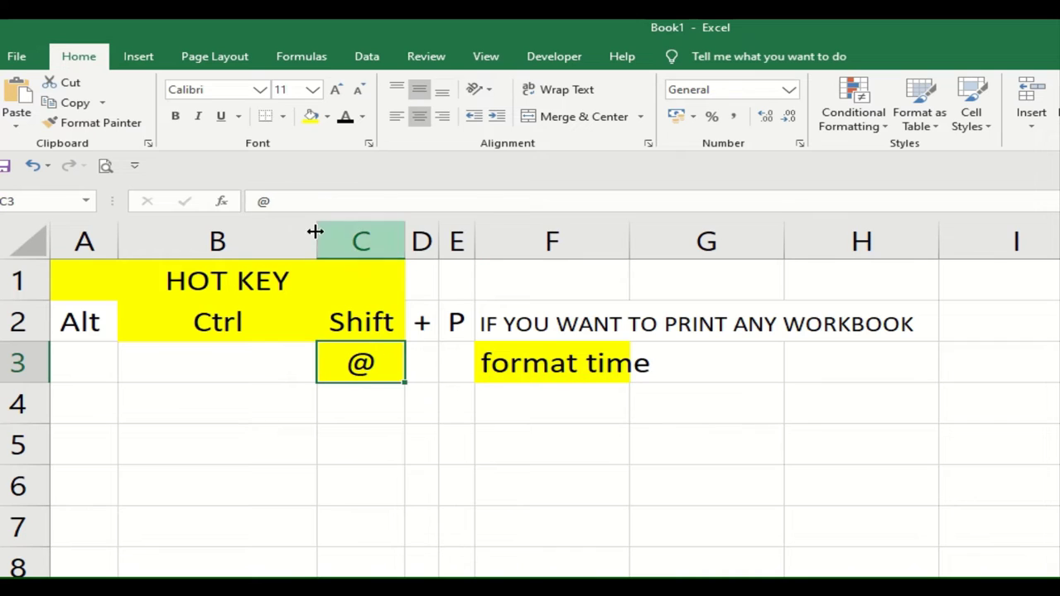
{"action": "left_click", "coordinate": [287, 200]}
{"action": "type", "text": "1"}
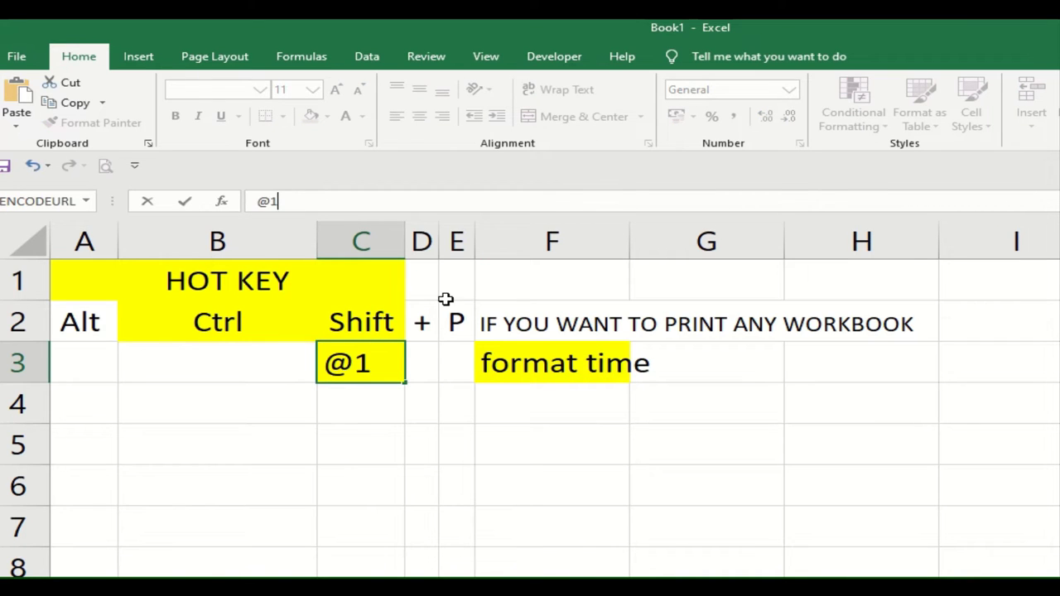
{"action": "left_click", "coordinate": [461, 393]}
{"action": "left_click", "coordinate": [681, 432]}
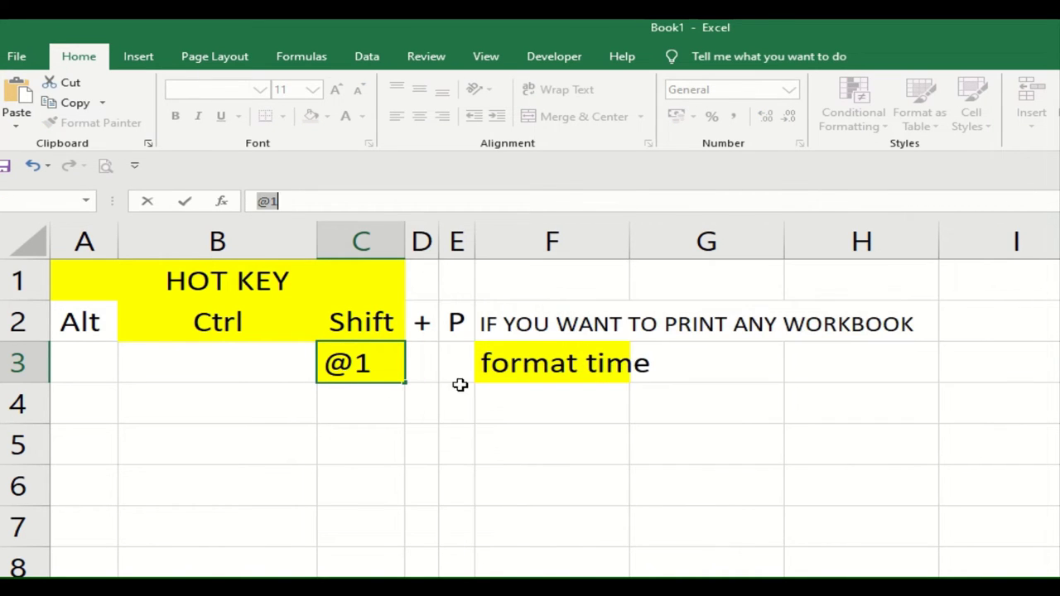
{"action": "double_click", "coordinate": [353, 363]}
{"action": "key", "text": "BackSpace"}
{"action": "left_click", "coordinate": [420, 403]}
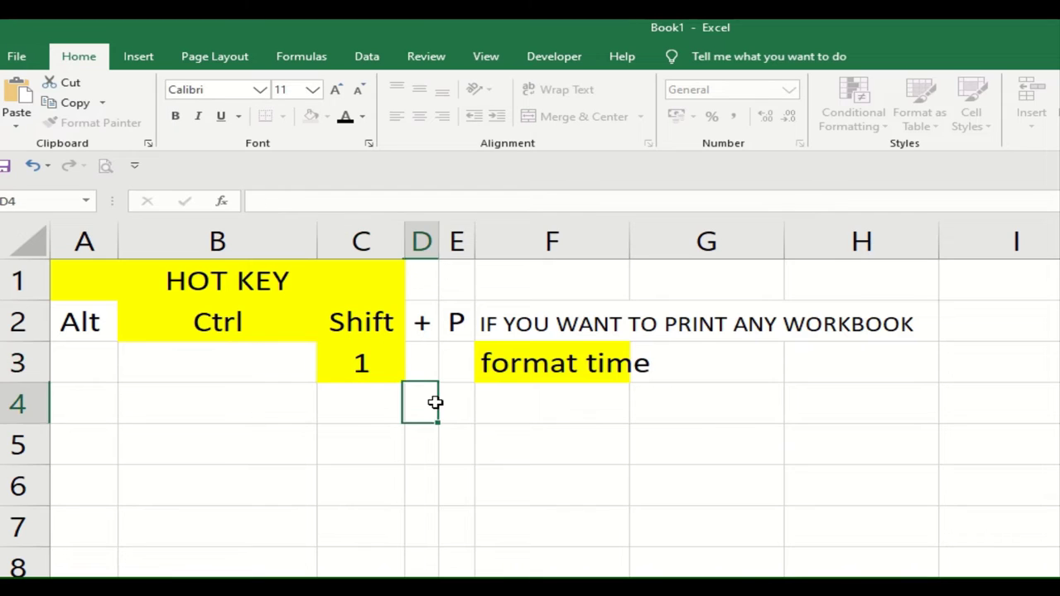
{"action": "left_click", "coordinate": [504, 369]}
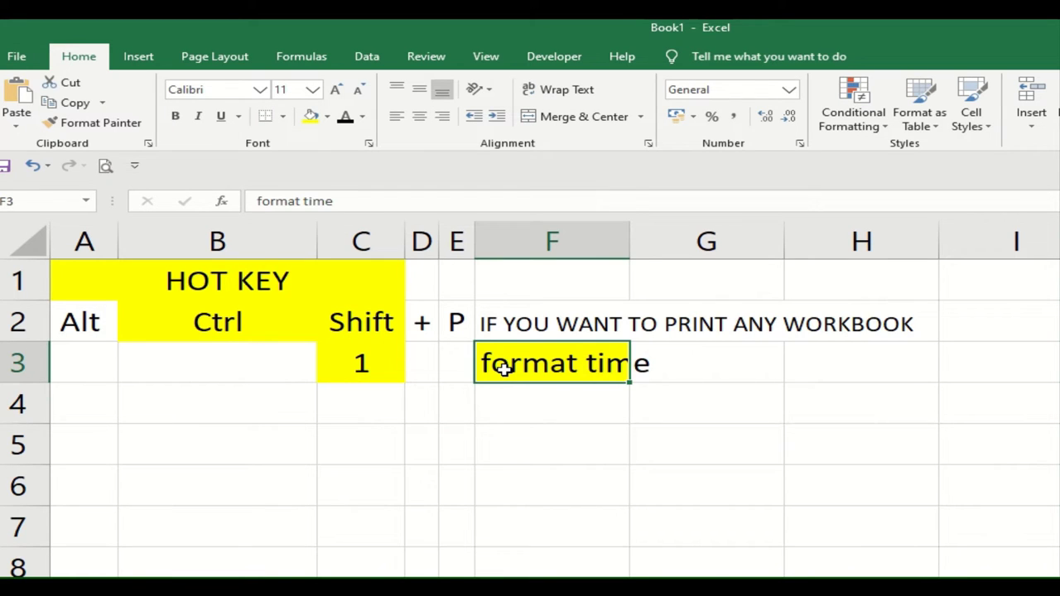
- Change the F3 description from 'format time' to 'format number'
{"action": "double_click", "coordinate": [329, 211]}
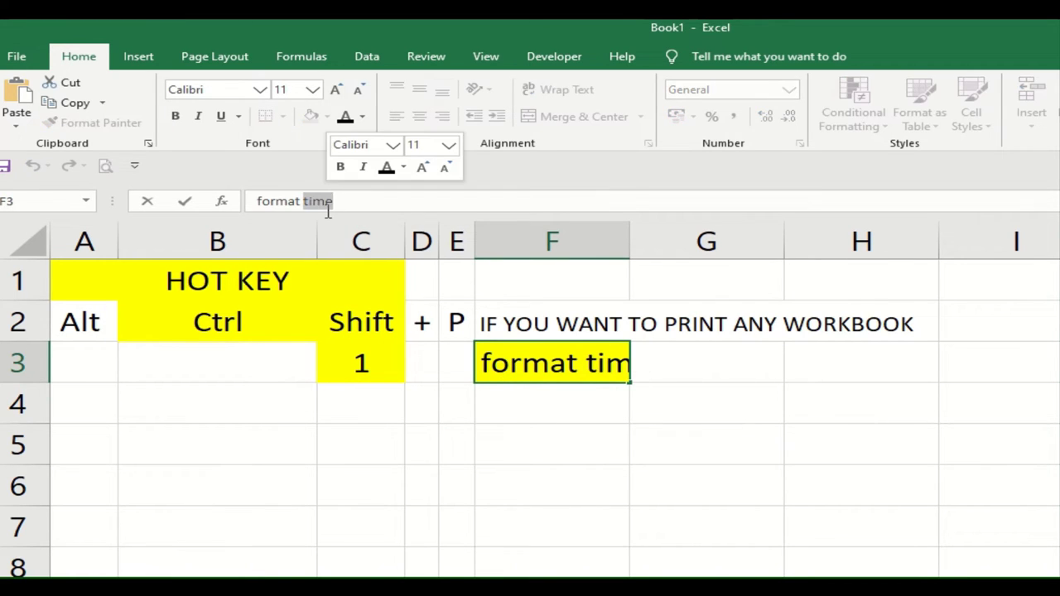
{"action": "type", "text": "number"}
{"action": "key", "text": "Return"}
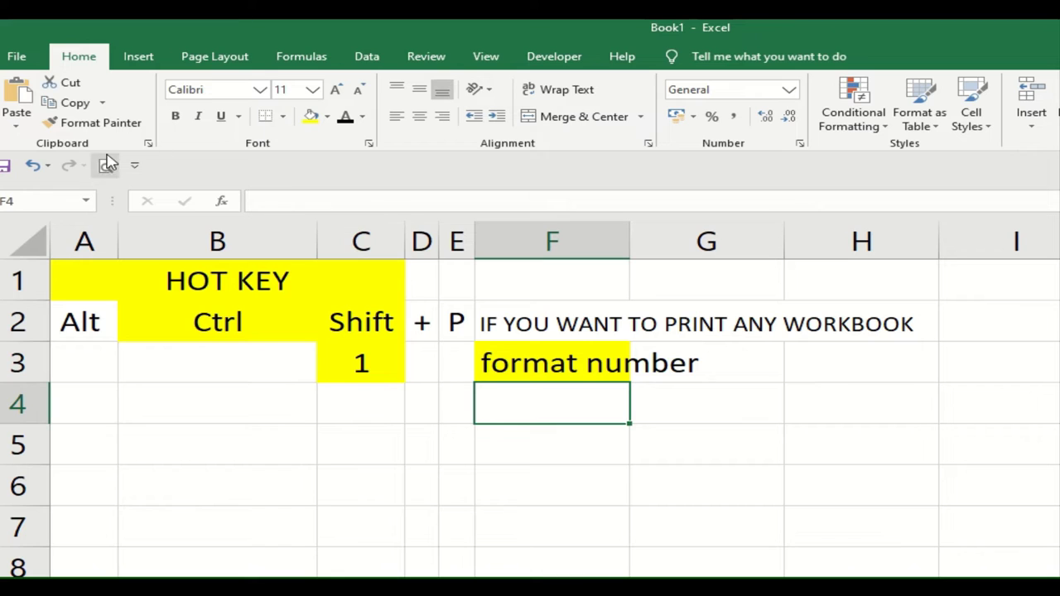
- Set B2:C3 and the F3 description cell to No Fill, removing the yellow
{"action": "left_click_drag", "start_coordinate": [218, 317], "coordinate": [346, 330]}
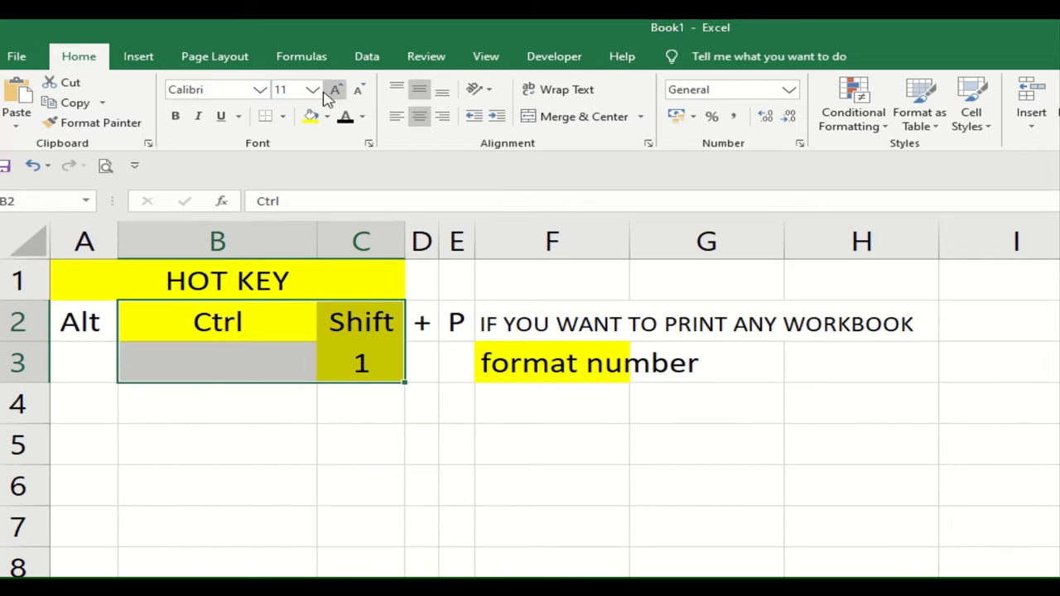
{"action": "left_click", "coordinate": [311, 116]}
{"action": "left_click", "coordinate": [327, 116]}
{"action": "left_click", "coordinate": [362, 280]}
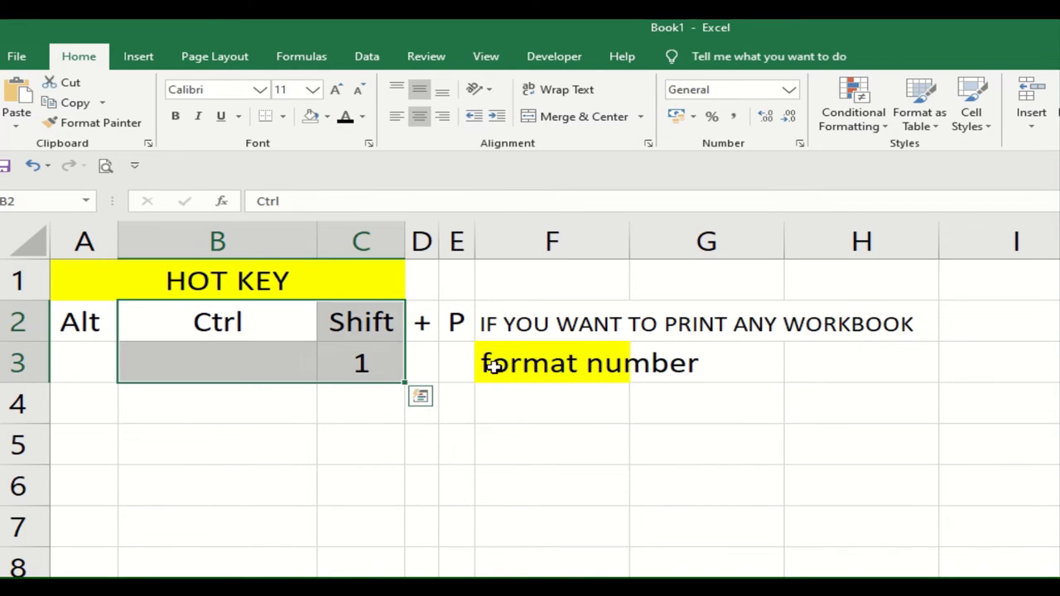
{"action": "left_click", "coordinate": [547, 366]}
{"action": "left_click", "coordinate": [312, 116]}
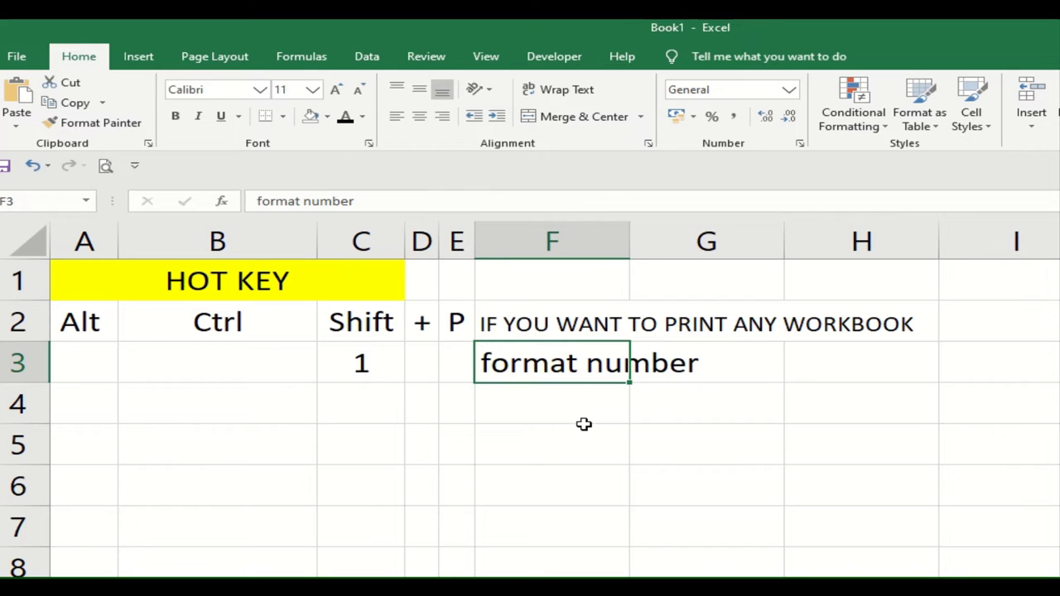
- Delete the 1 from key cell C3
{"action": "left_click", "coordinate": [238, 331]}
{"action": "left_click", "coordinate": [356, 370]}
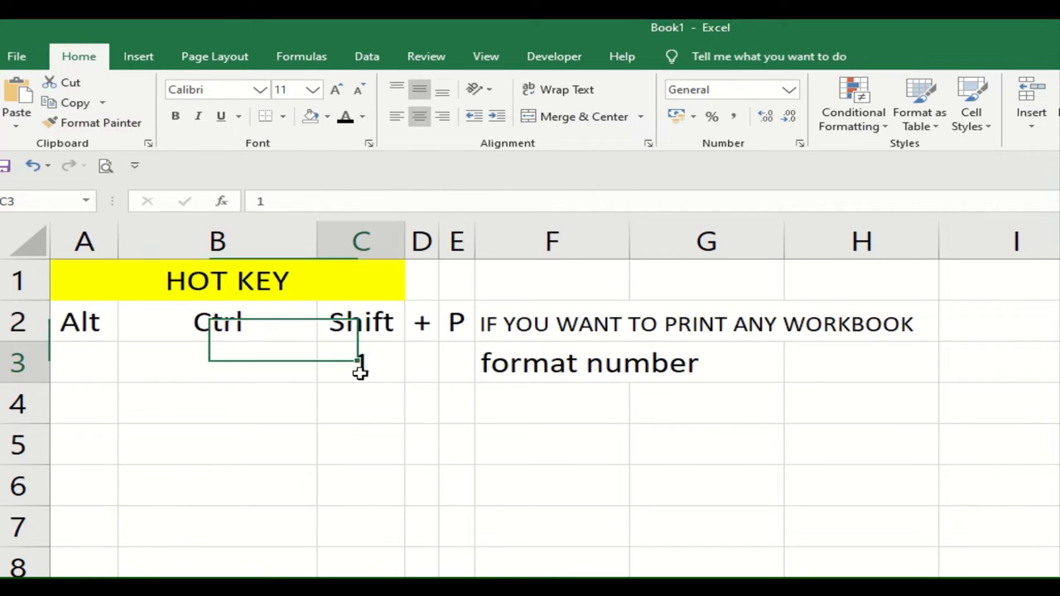
{"action": "key", "text": "Delete"}
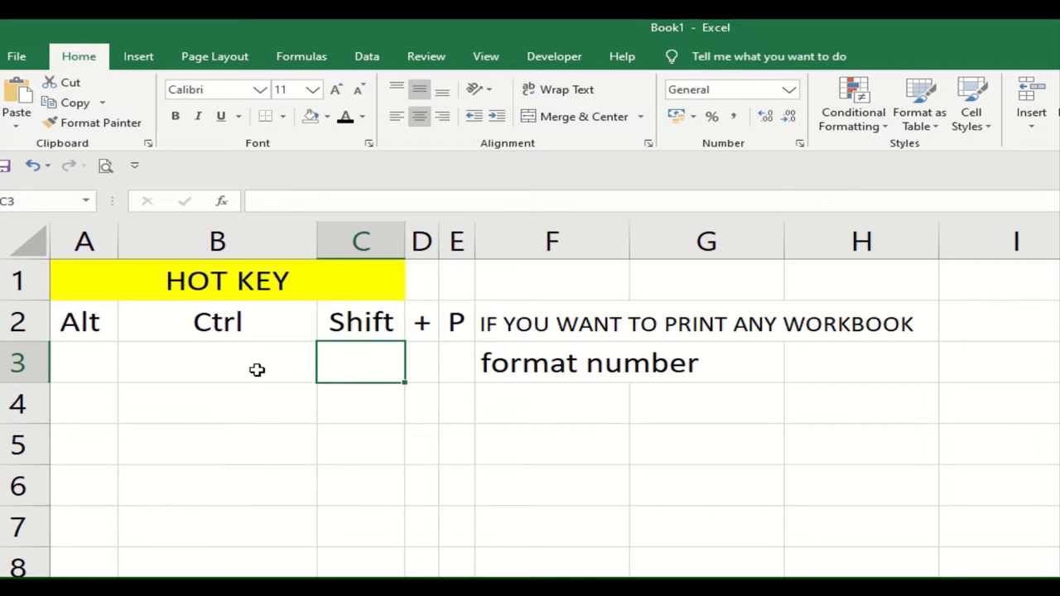
{"action": "left_click", "coordinate": [191, 334]}
- Fill the Ctrl cell B2 yellow again and enter R in C3
{"action": "left_click", "coordinate": [331, 117]}
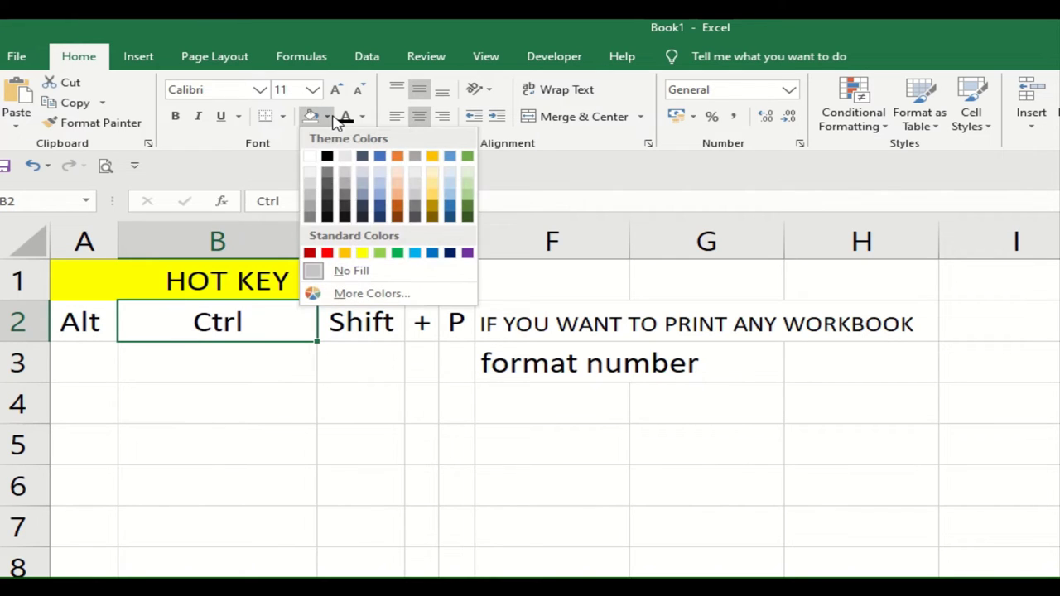
{"action": "left_click", "coordinate": [362, 252]}
{"action": "left_click", "coordinate": [398, 369]}
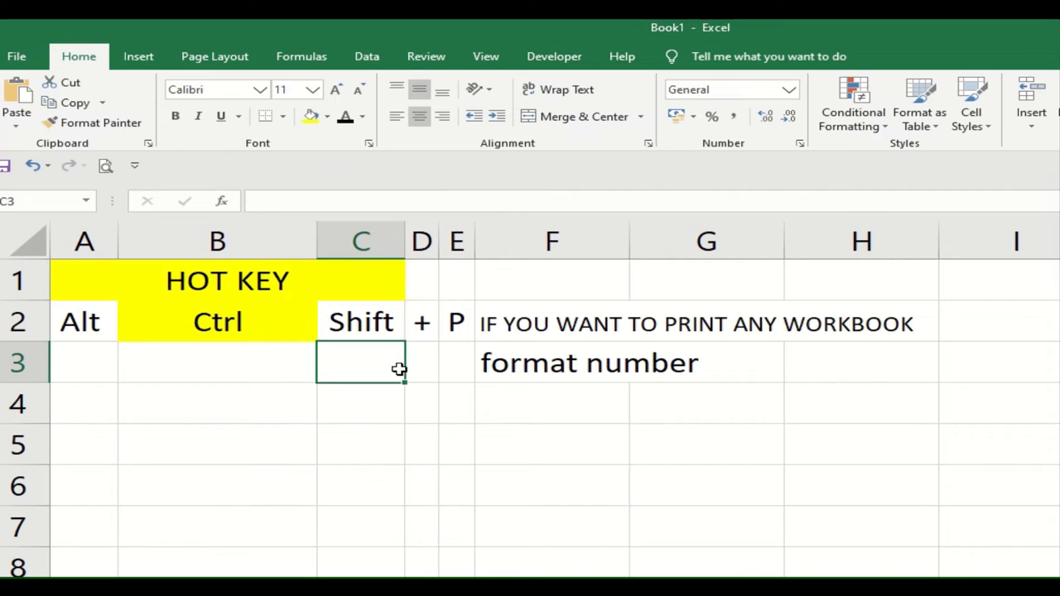
{"action": "type", "text": "R"}
{"action": "key", "text": "Return"}
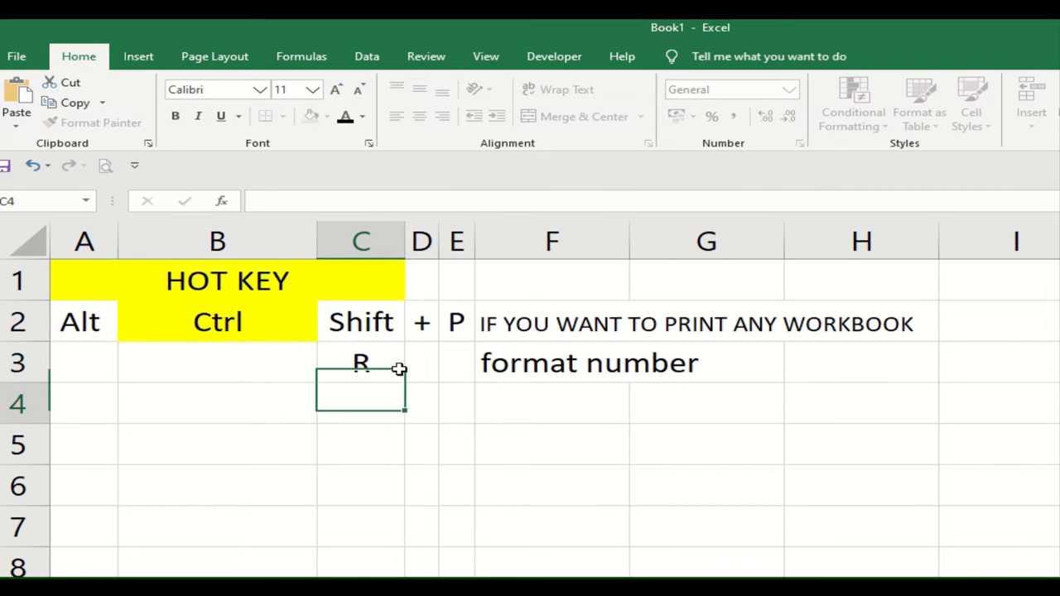
- Fill C3 and F3 yellow and describe F3 as 'fill from cell right'
{"action": "left_click", "coordinate": [323, 332]}
{"action": "left_click", "coordinate": [362, 361]}
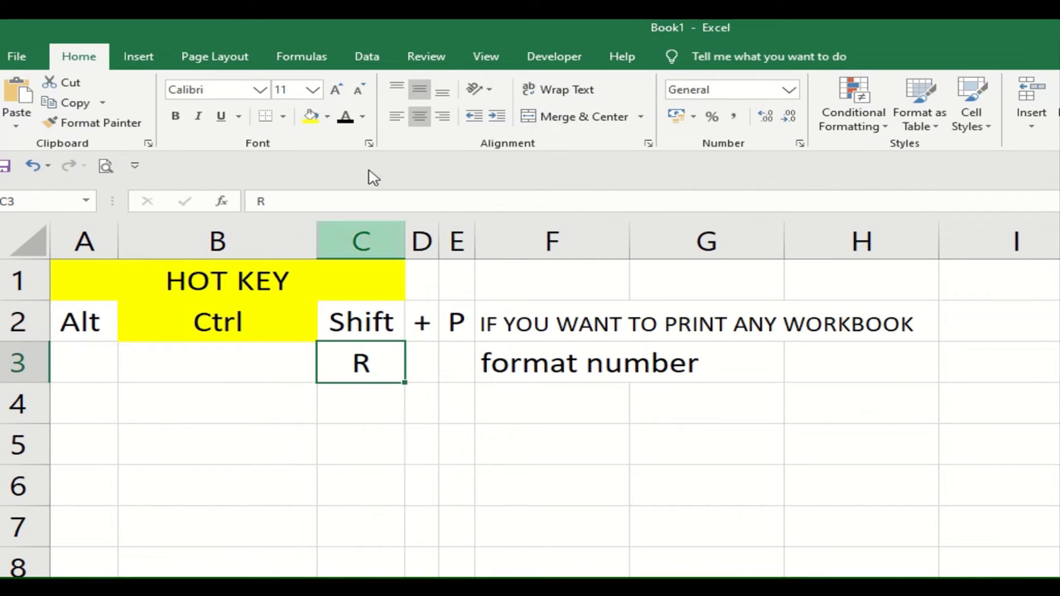
{"action": "left_click", "coordinate": [311, 117]}
{"action": "left_click", "coordinate": [546, 366]}
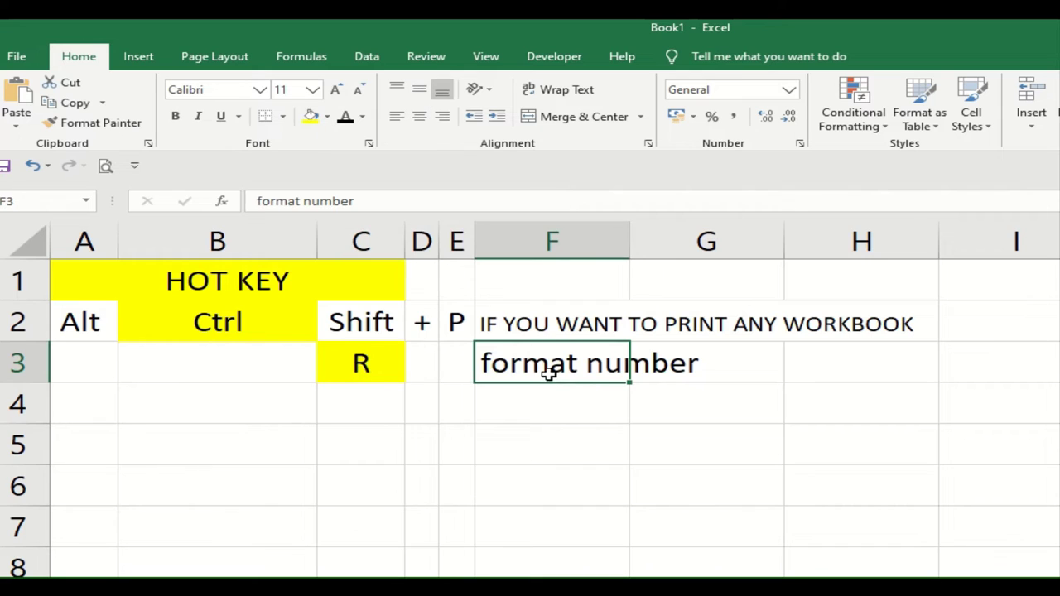
{"action": "left_click", "coordinate": [311, 118]}
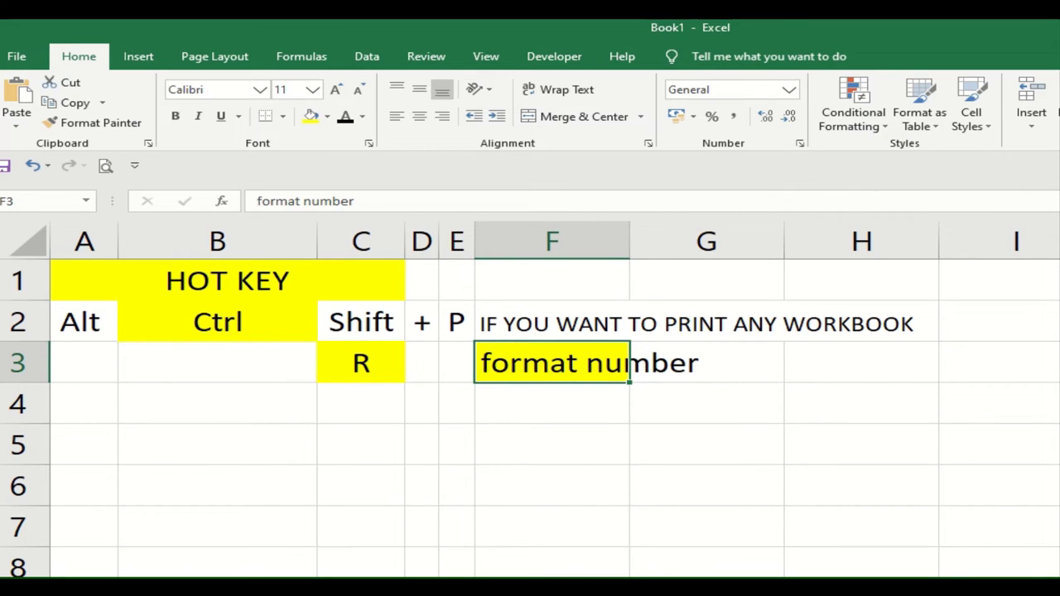
{"action": "type", "text": "fill f"}
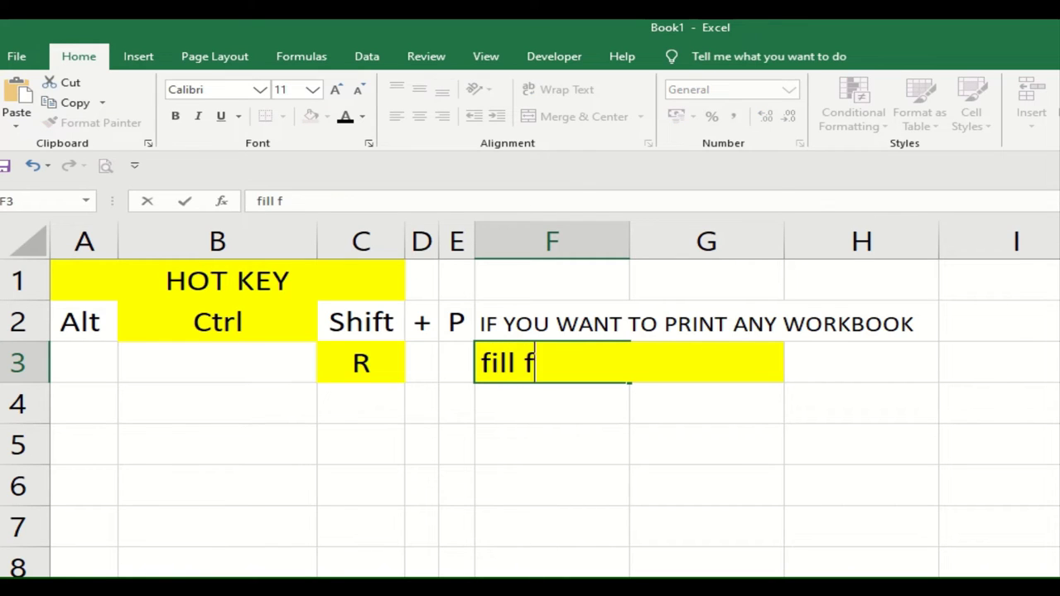
{"action": "type", "text": "rom ce"}
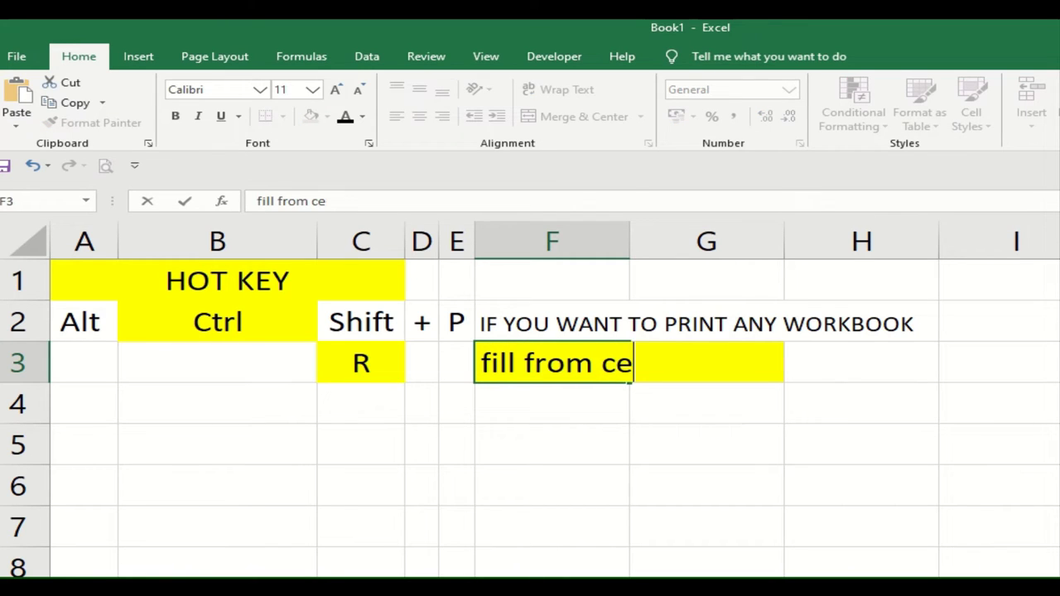
{"action": "type", "text": "ll right"}
{"action": "key", "text": "Return"}
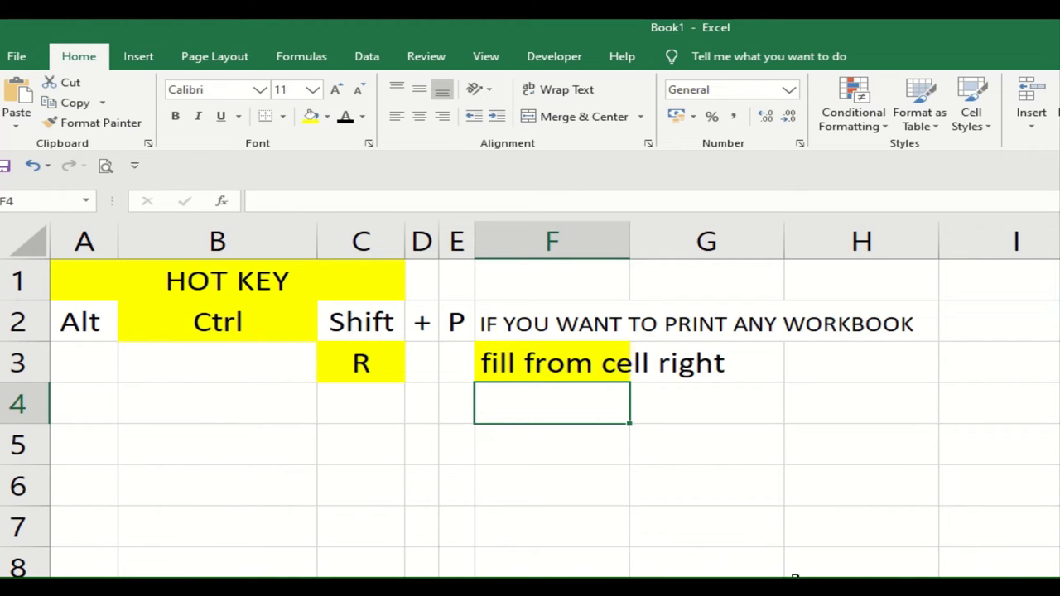
- Change C3 to k and rewrite F3 as 'insert a hyperlink'
{"action": "left_click", "coordinate": [358, 374]}
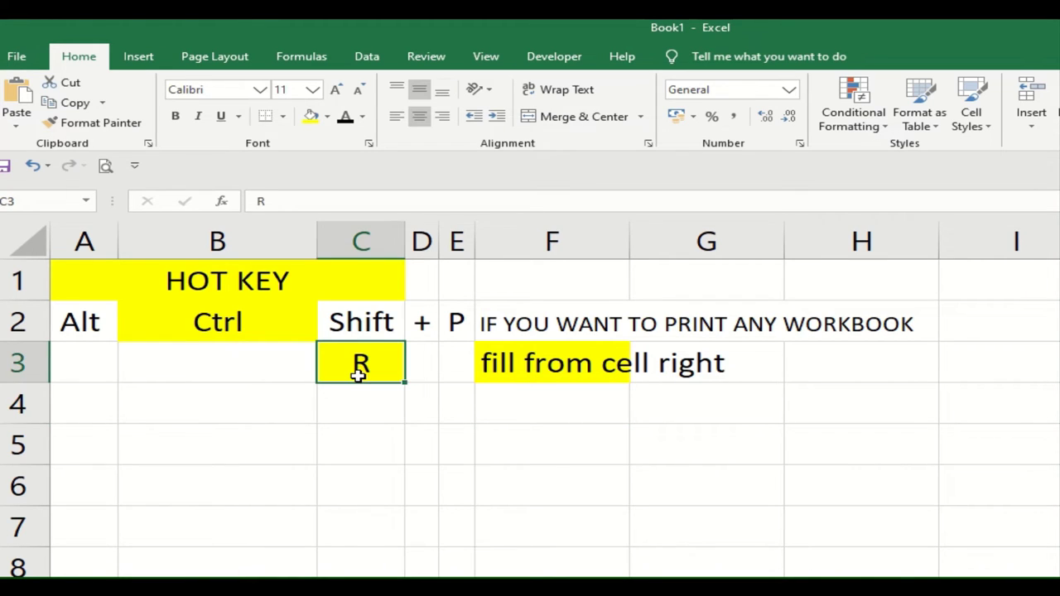
{"action": "type", "text": "k"}
{"action": "key", "text": "Return"}
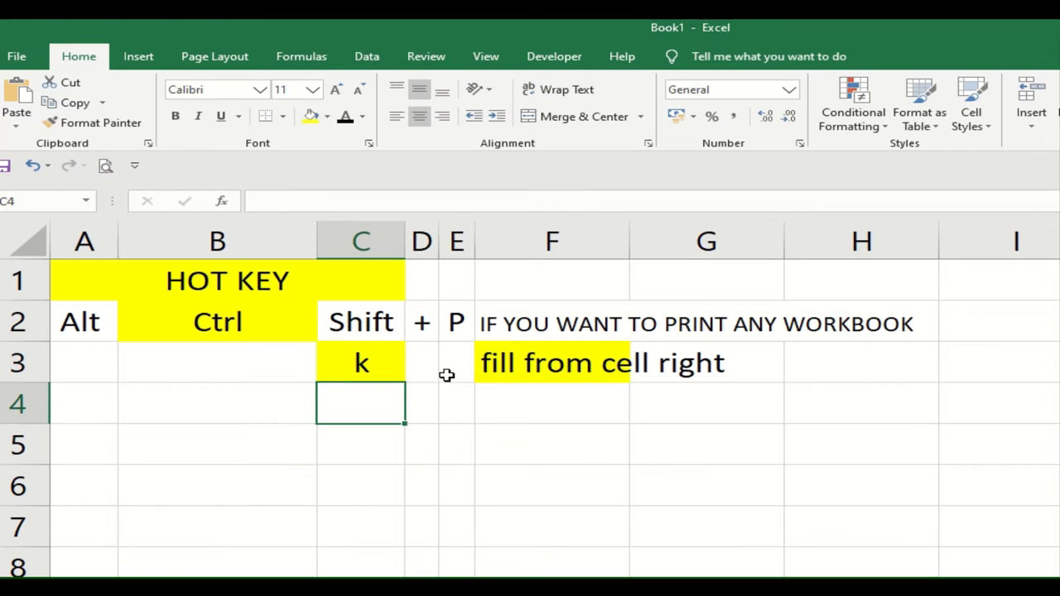
{"action": "left_click", "coordinate": [514, 362]}
{"action": "type", "text": "inser"}
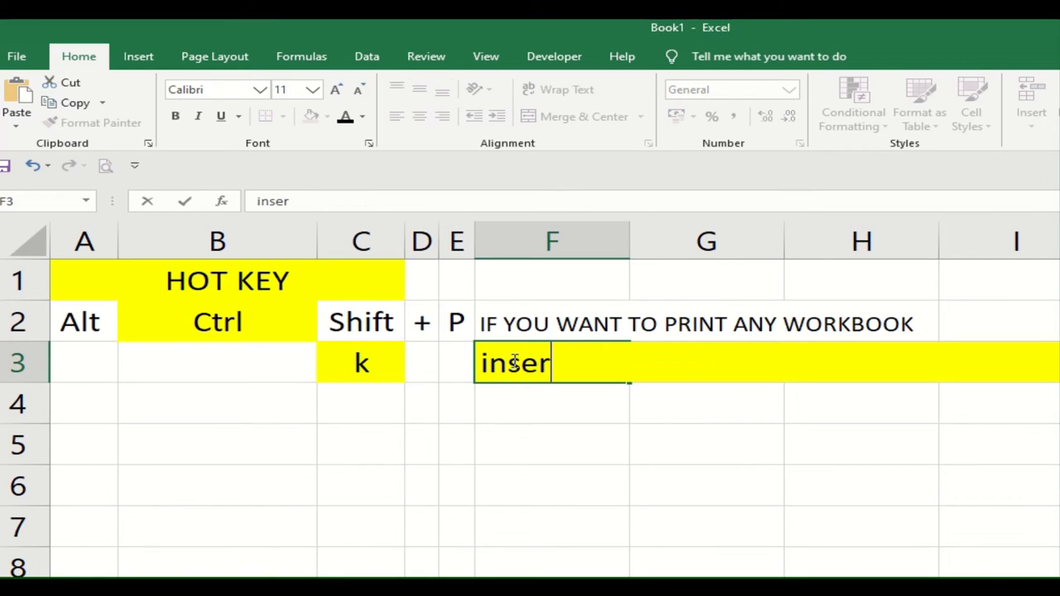
{"action": "type", "text": "t a hyper"}
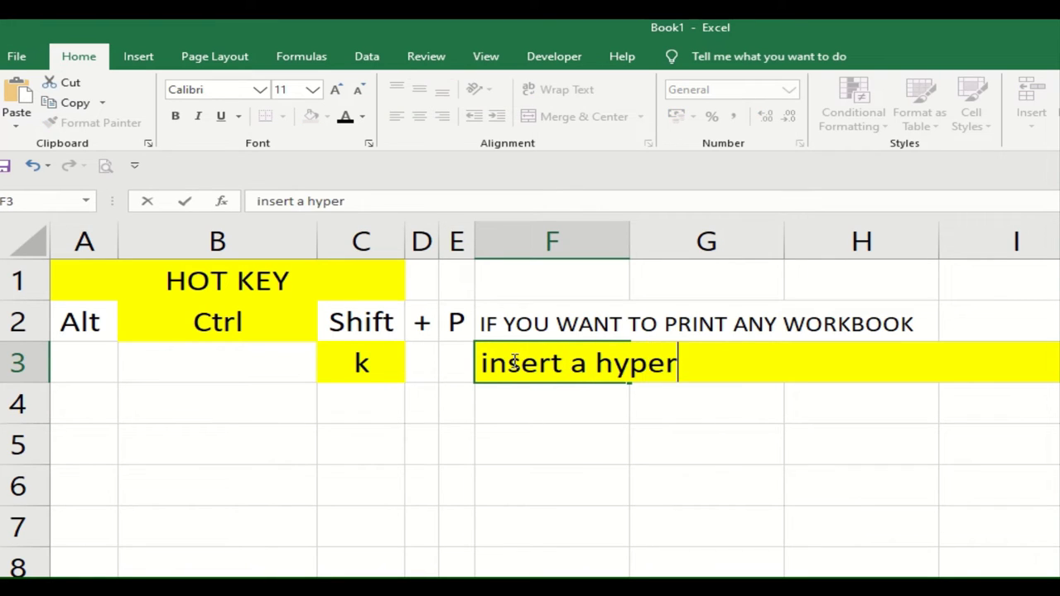
{"action": "type", "text": "link"}
{"action": "key", "text": "Return"}
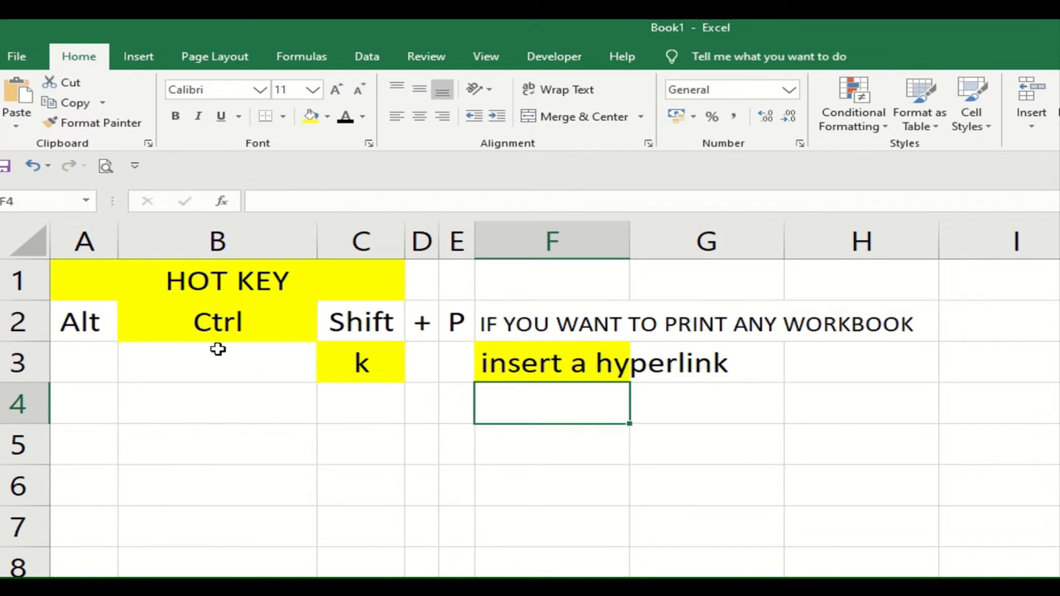
{"action": "left_click", "coordinate": [76, 321]}
{"action": "left_click", "coordinate": [217, 323]}
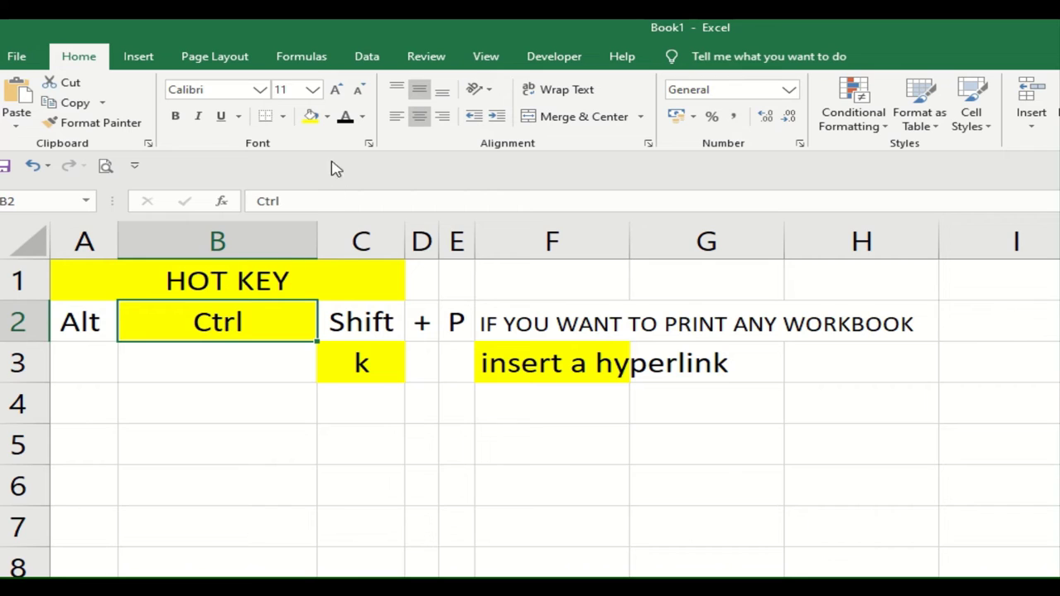
- Move the yellow fill from Ctrl (B2) to Alt (A2), and re-fill C3 yellow
{"action": "left_click", "coordinate": [327, 116]}
{"action": "left_click", "coordinate": [351, 276]}
{"action": "left_click", "coordinate": [107, 319]}
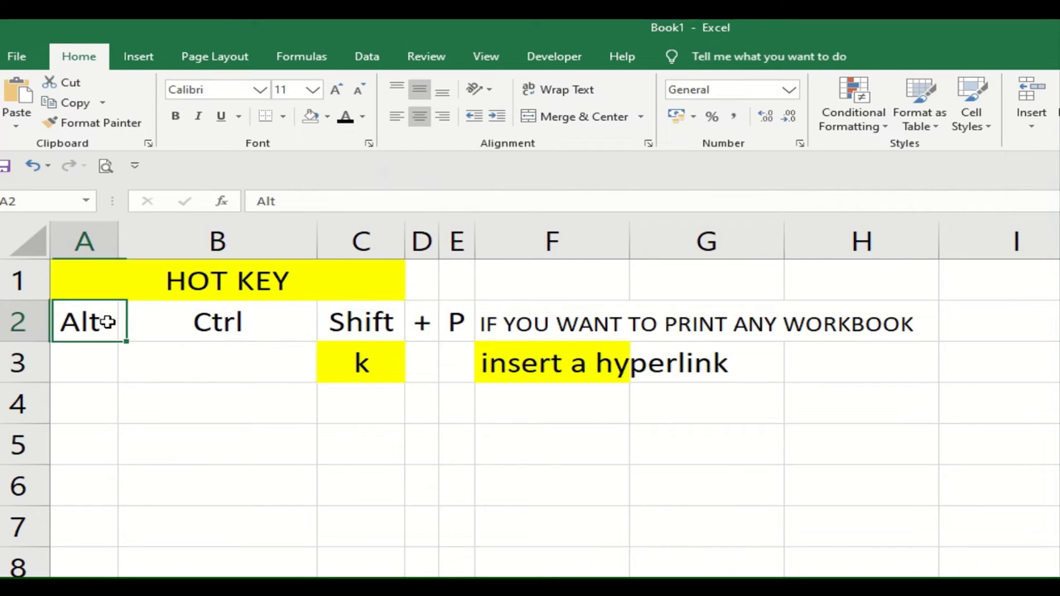
{"action": "left_click", "coordinate": [362, 362]}
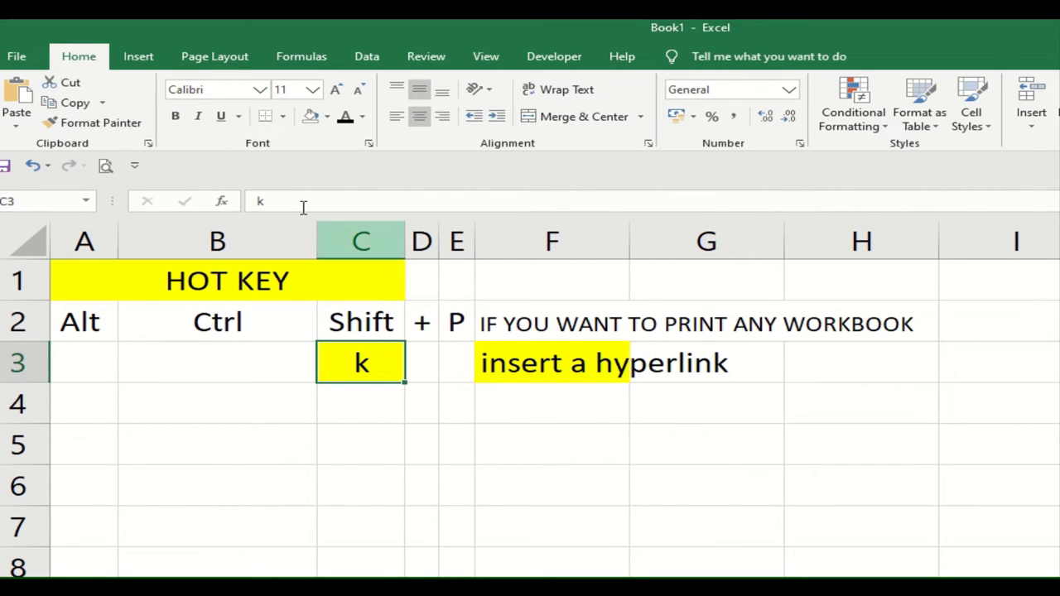
{"action": "left_click", "coordinate": [91, 319]}
{"action": "left_click", "coordinate": [350, 357]}
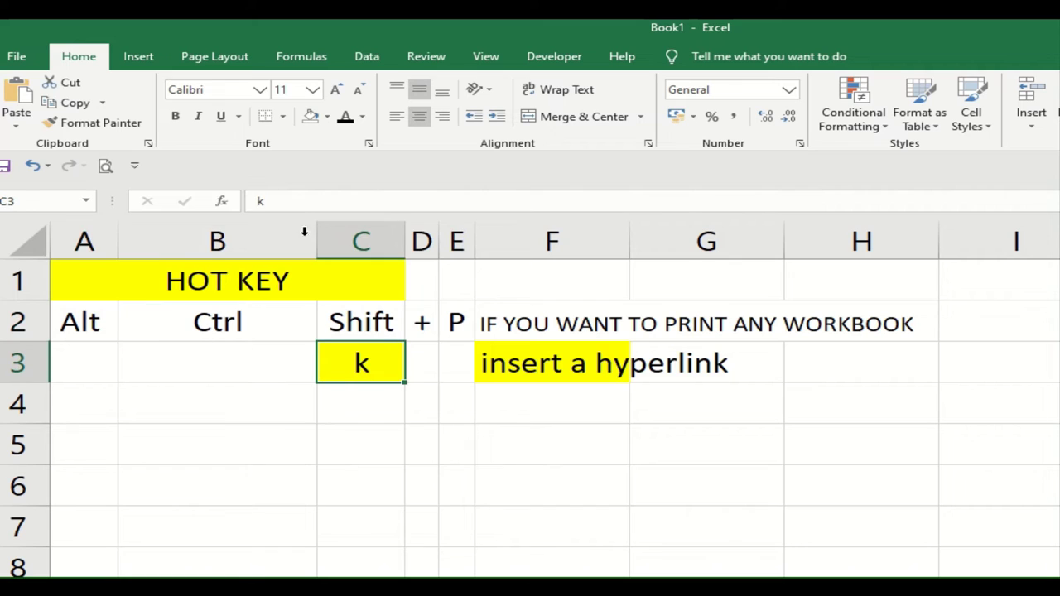
{"action": "left_click", "coordinate": [310, 116]}
{"action": "left_click", "coordinate": [92, 321]}
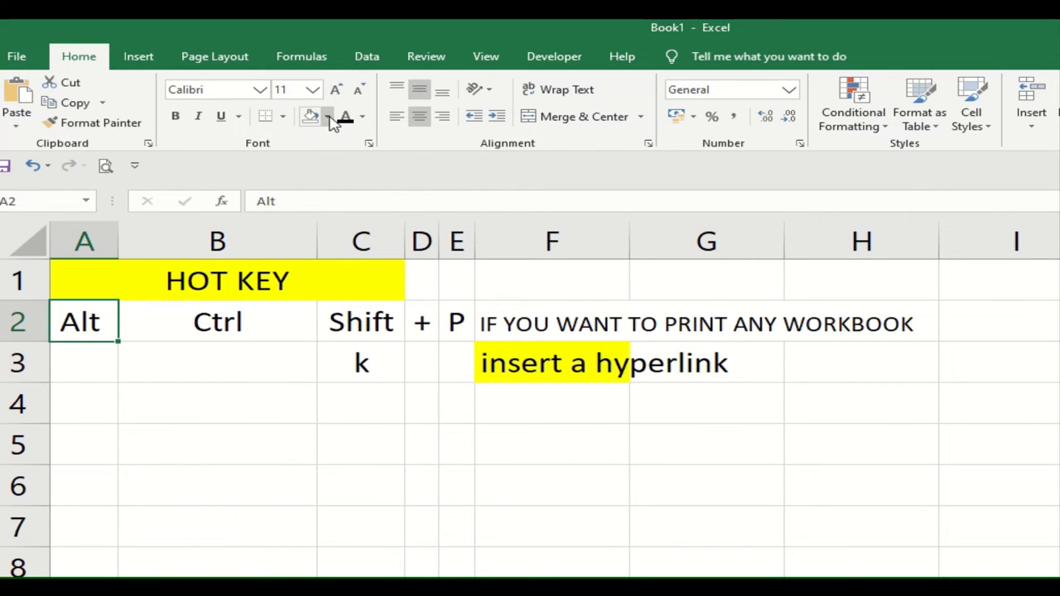
{"action": "left_click", "coordinate": [327, 116]}
{"action": "left_click", "coordinate": [362, 253]}
{"action": "left_click", "coordinate": [361, 362]}
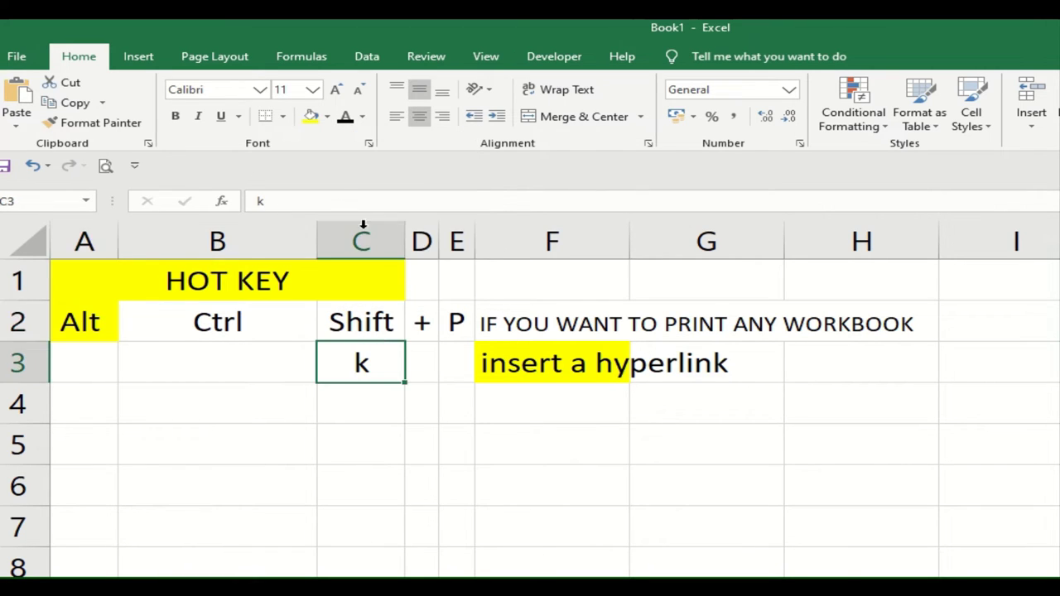
{"action": "left_click", "coordinate": [328, 116]}
{"action": "left_click", "coordinate": [362, 253]}
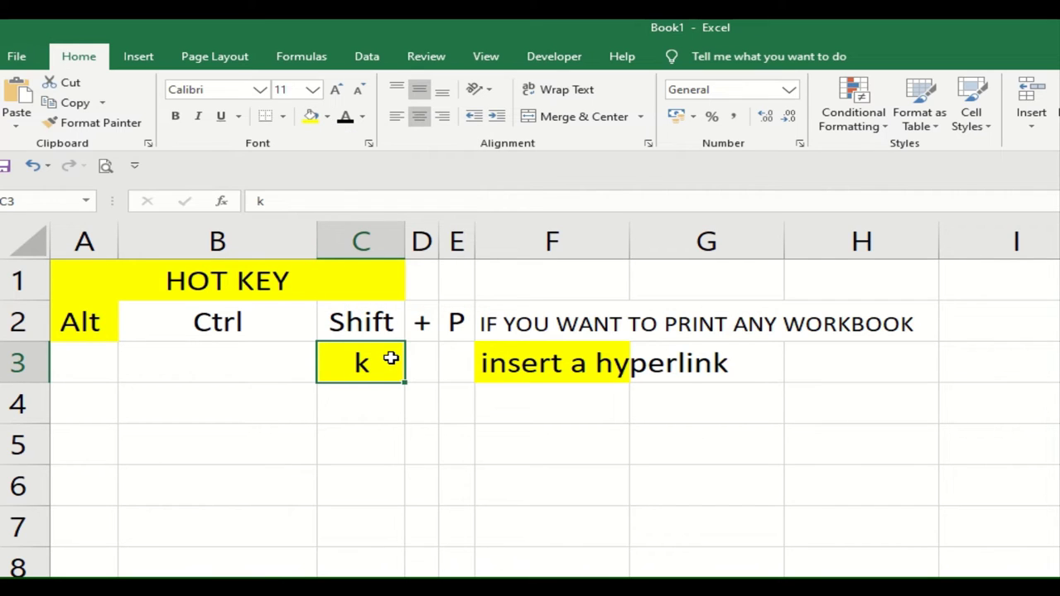
- Enter F1 in C3 and 'CREATE EMBEDED CHART' in F3
{"action": "type", "text": "F1"}
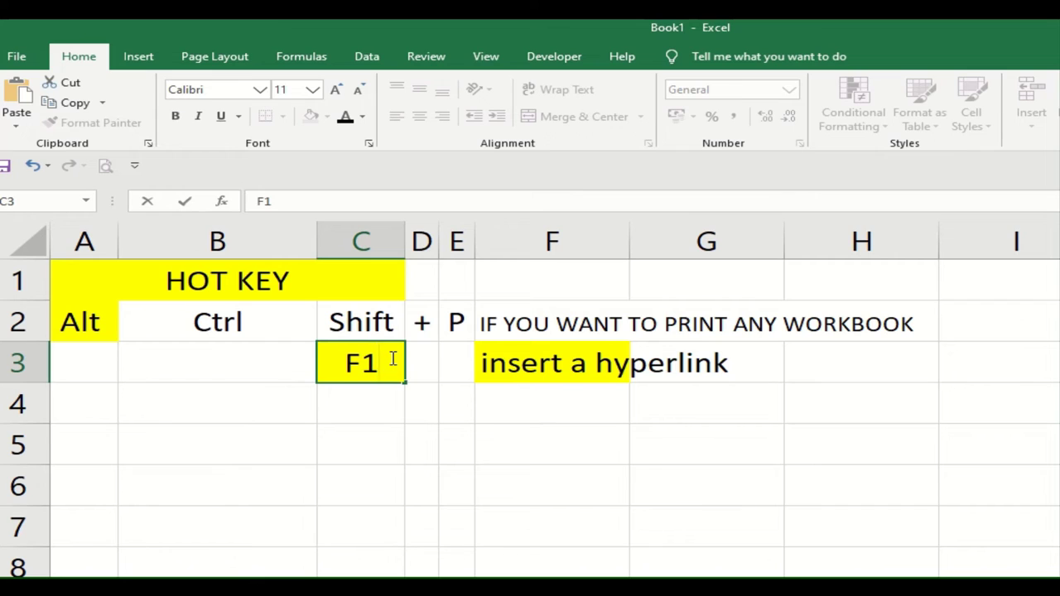
{"action": "left_click", "coordinate": [491, 357]}
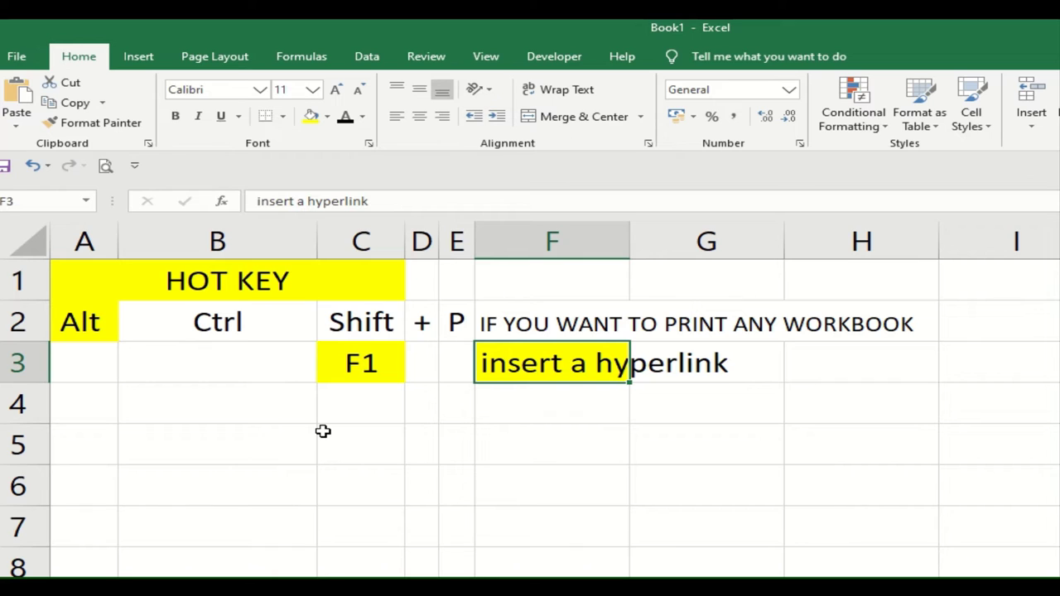
{"action": "type", "text": "CREAT"}
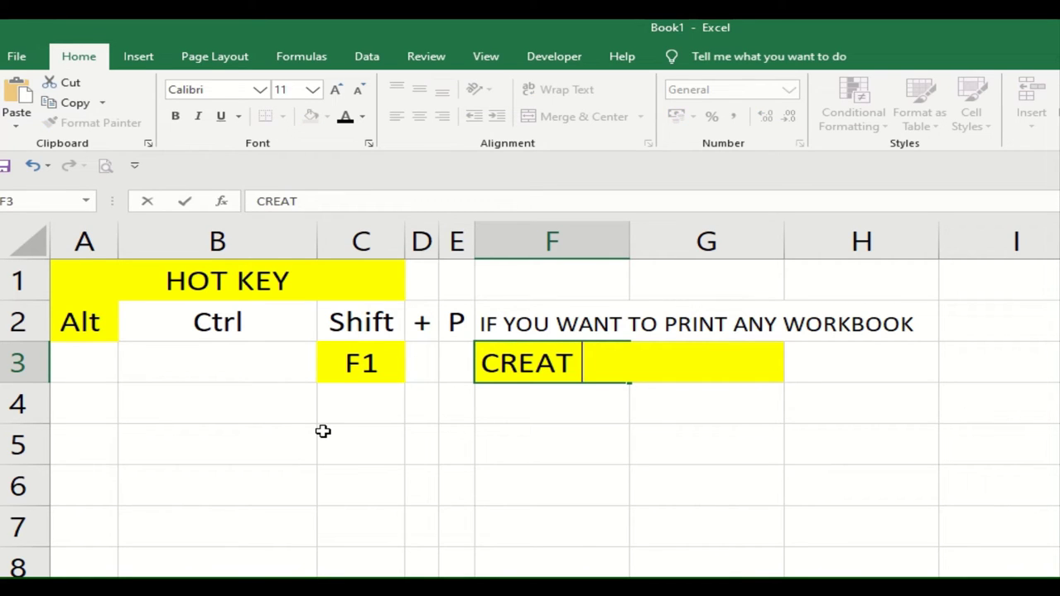
{"action": "key", "text": "BackSpace"}
{"action": "type", "text": "EEMB"}
{"action": "key", "text": "BackSpace"}
{"action": "key", "text": "BackSpace"}
{"action": "key", "text": "BackSpace"}
{"action": "type", "text": "EMBED"}
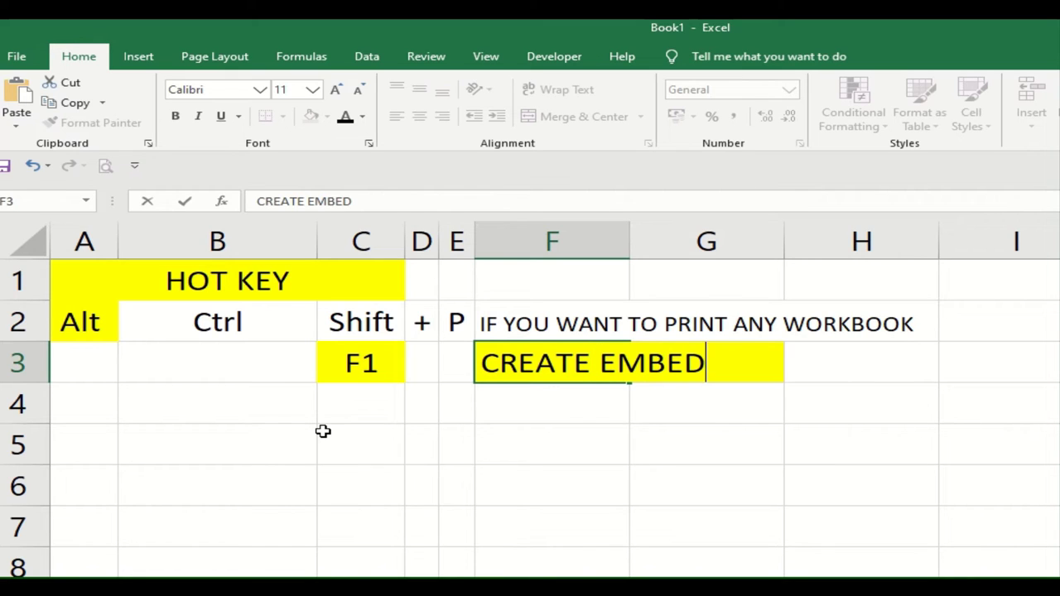
{"action": "type", "text": "ED CHARG"}
{"action": "key", "text": "BackSpace"}
{"action": "type", "text": "T"}
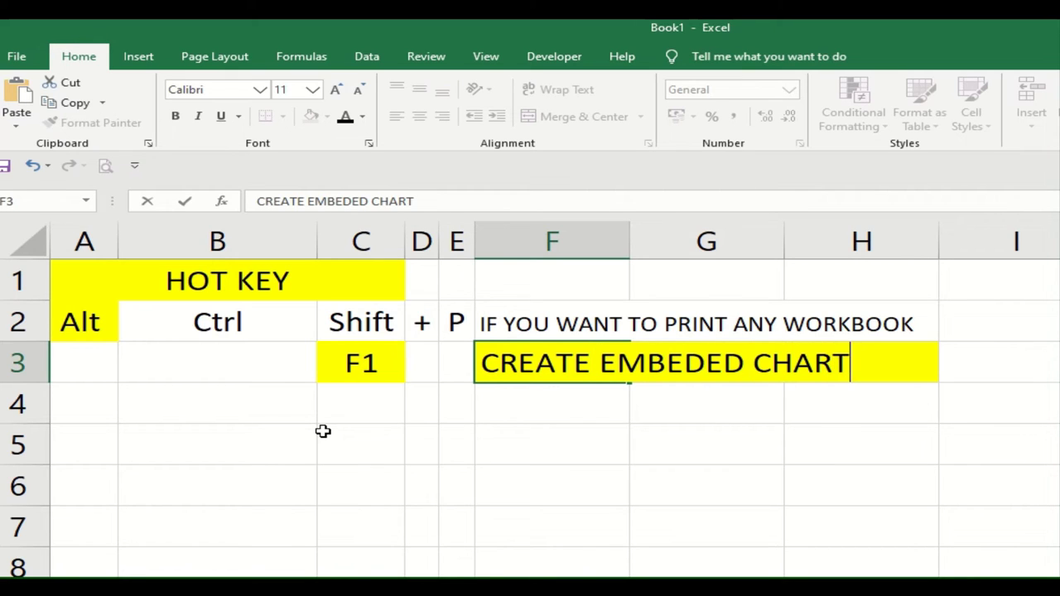
{"action": "key", "text": "Return"}
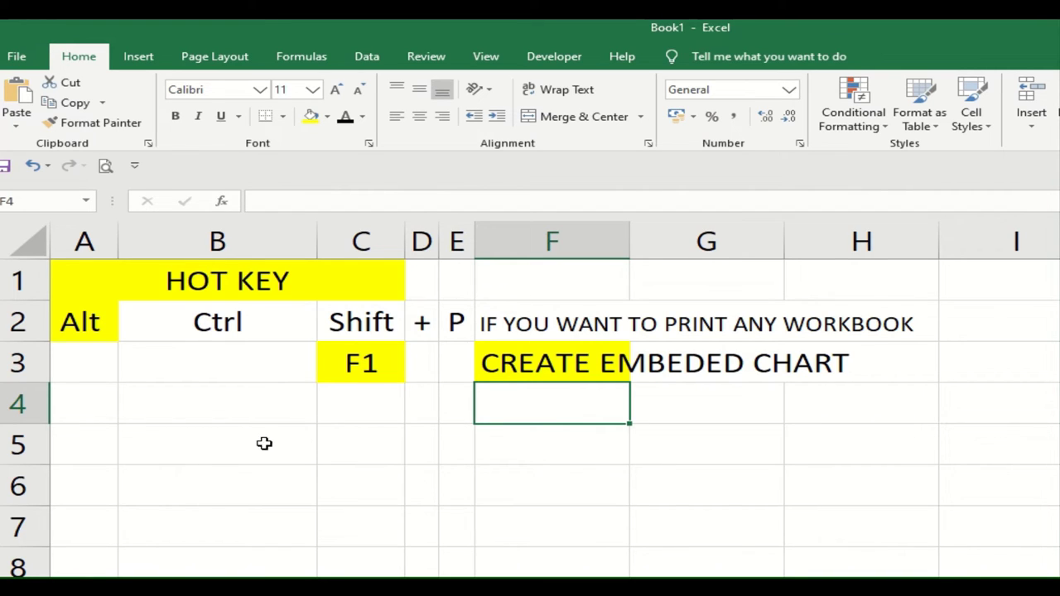
- Remove the fill from Alt in A2 and fill Ctrl in B2 yellow
{"action": "left_click", "coordinate": [115, 326]}
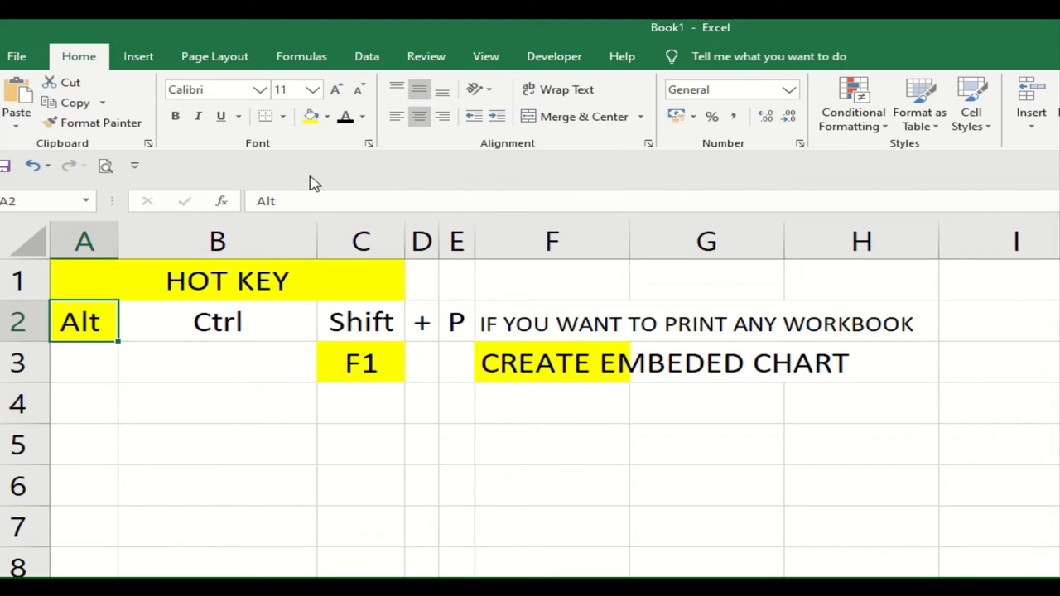
{"action": "left_click", "coordinate": [327, 117]}
{"action": "left_click", "coordinate": [387, 284]}
{"action": "left_click", "coordinate": [362, 366]}
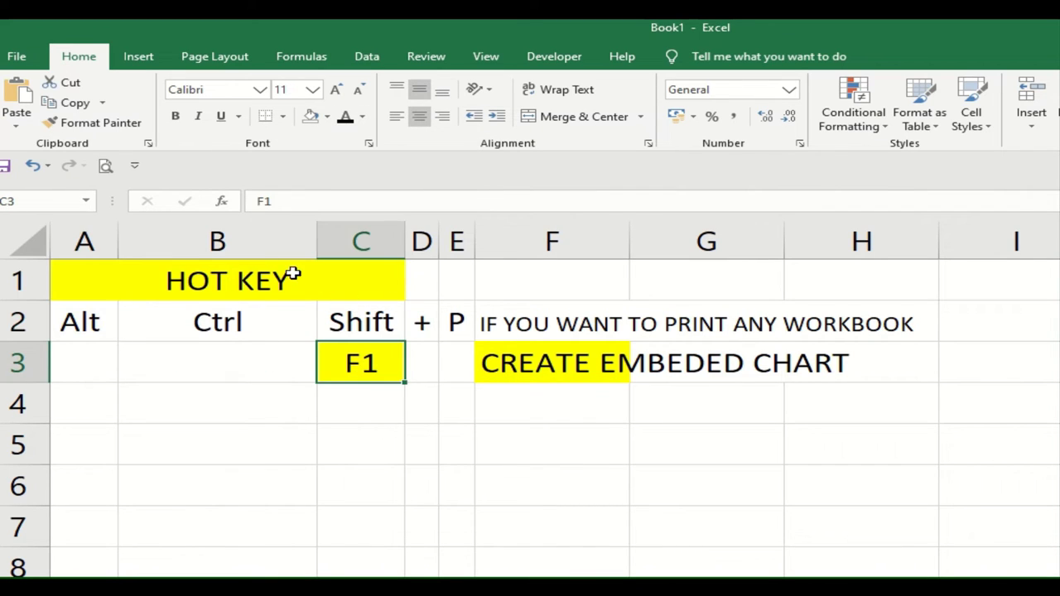
{"action": "left_click", "coordinate": [205, 314]}
{"action": "left_click", "coordinate": [327, 117]}
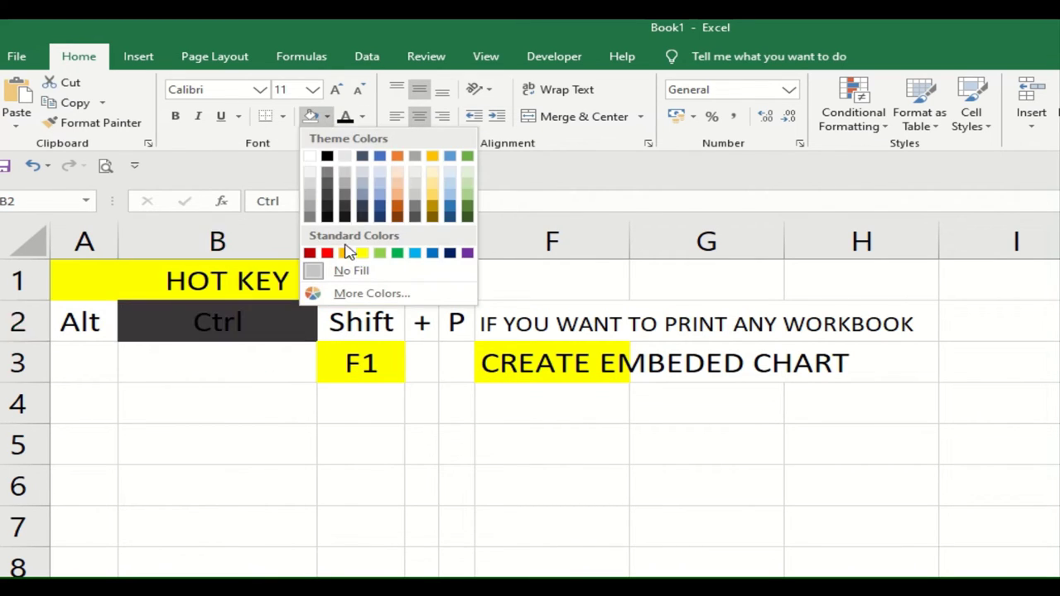
{"action": "left_click", "coordinate": [346, 252]}
{"action": "left_click", "coordinate": [367, 356]}
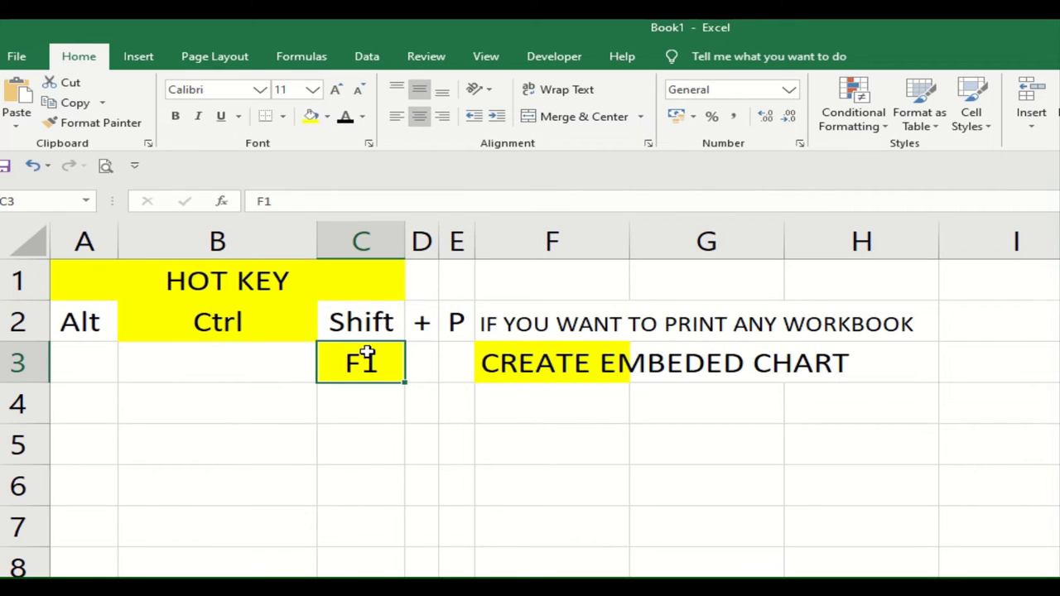
- Test the Alt and Alt+F1 shortcuts on C3, then delete F1 from C3
{"action": "key", "text": "alt"}
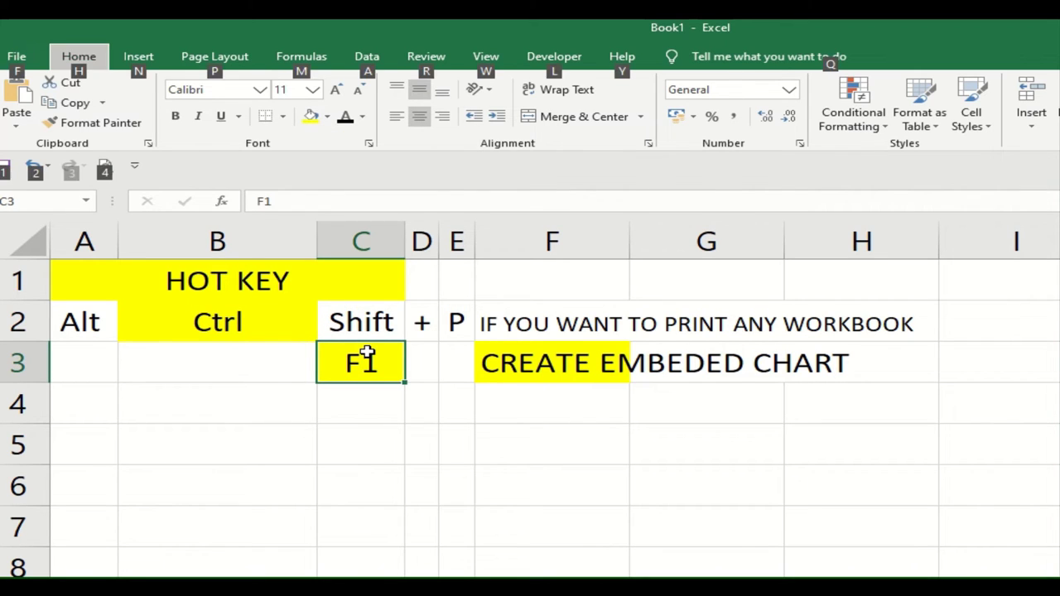
{"action": "left_click", "coordinate": [367, 385]}
{"action": "left_click", "coordinate": [367, 366]}
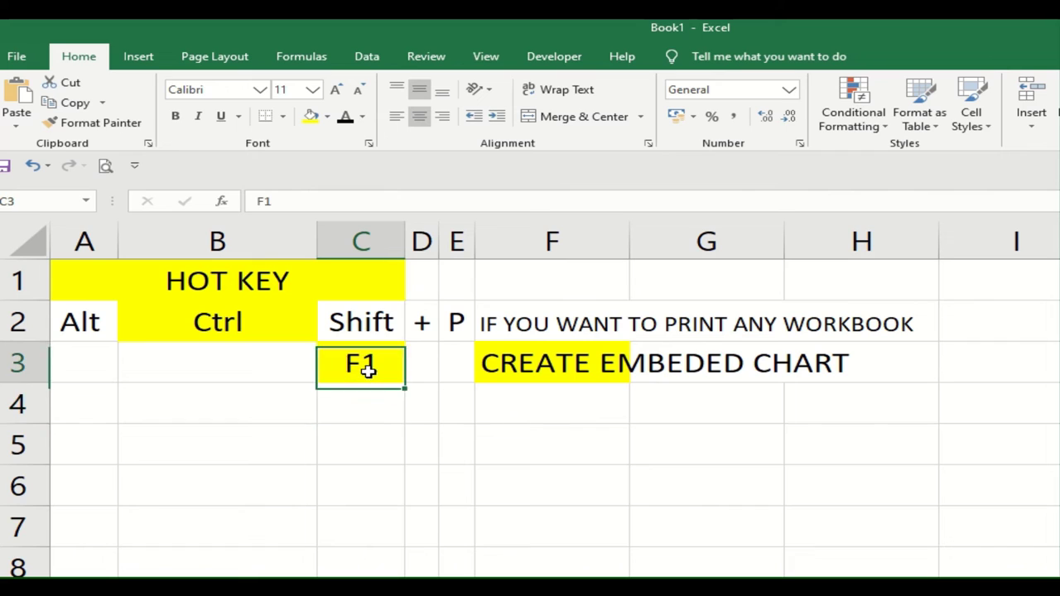
{"action": "key", "text": "alt"}
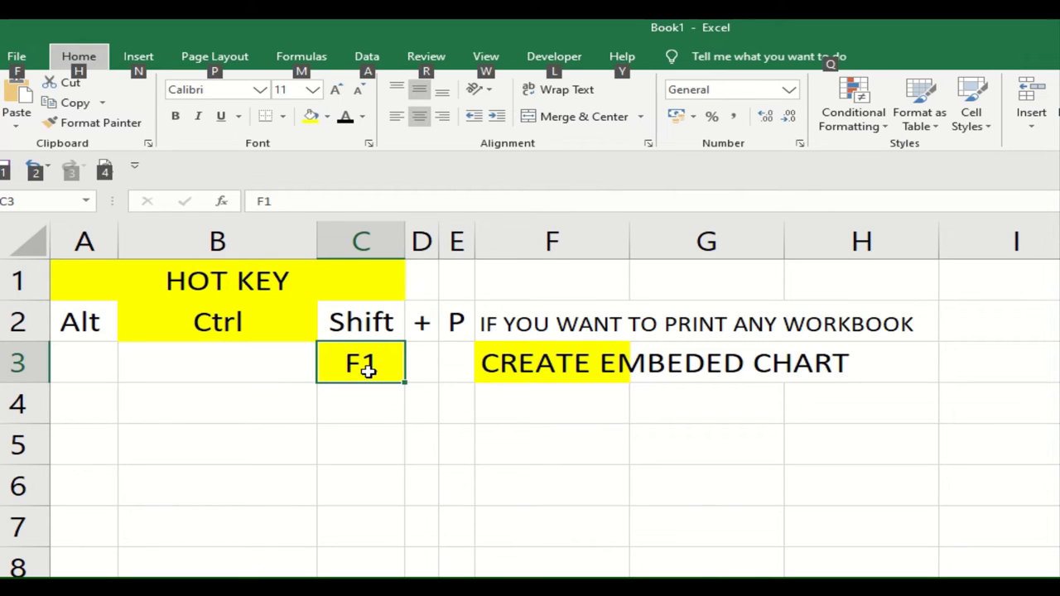
{"action": "key", "text": "alt"}
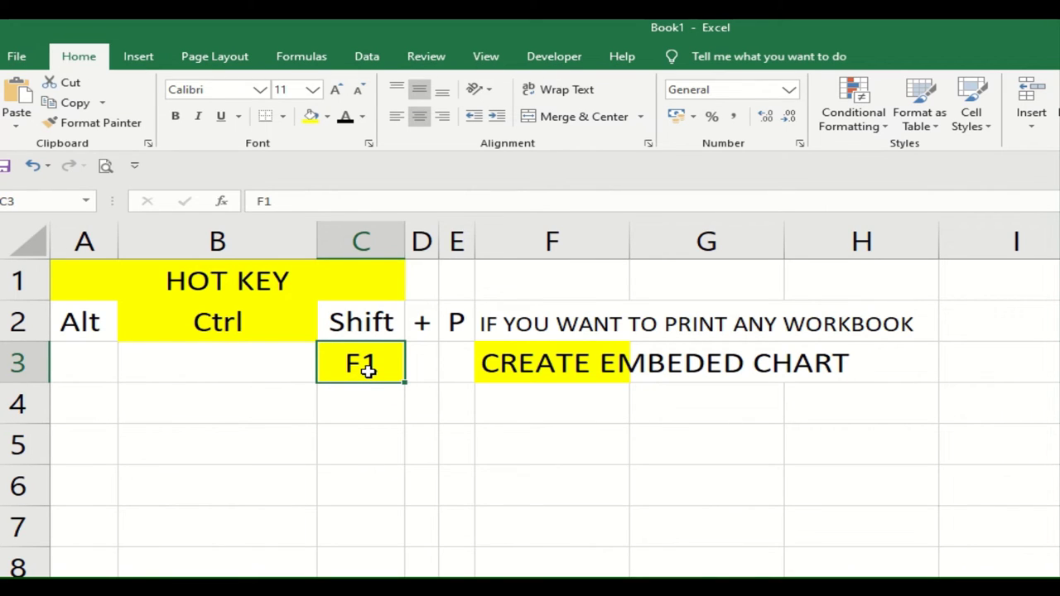
{"action": "key", "text": "alt+F1"}
{"action": "left_click", "coordinate": [671, 389]}
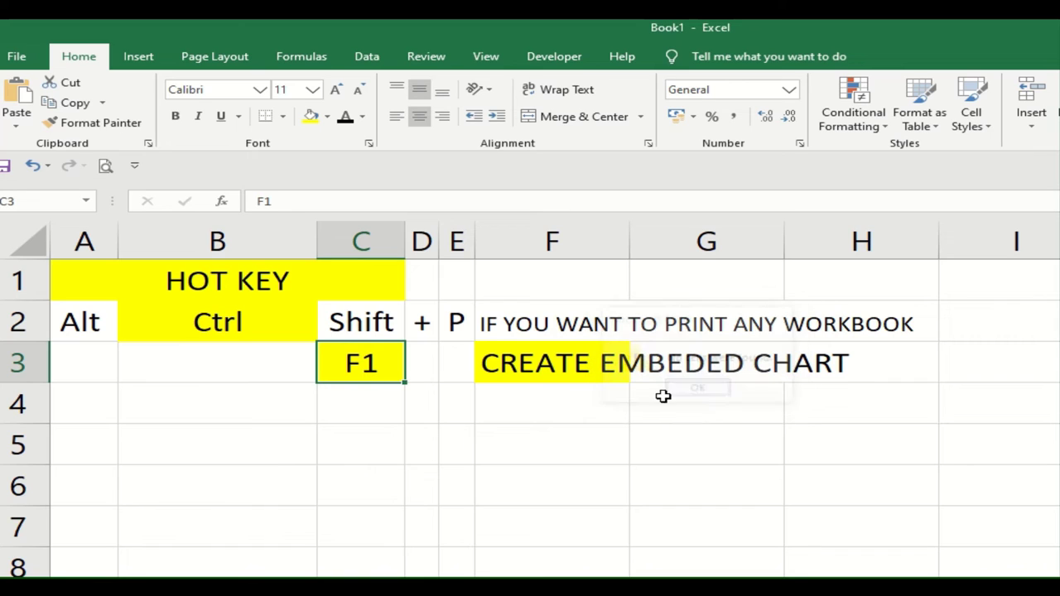
{"action": "key", "text": "Delete"}
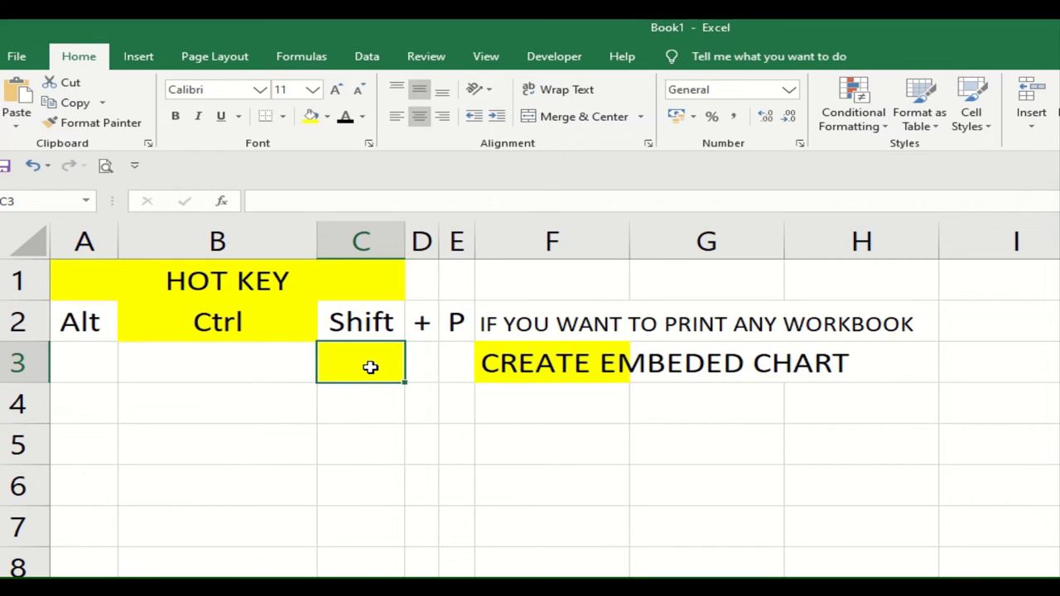
- Enter / as the key symbol in C3
{"action": "type", "text": "?"}
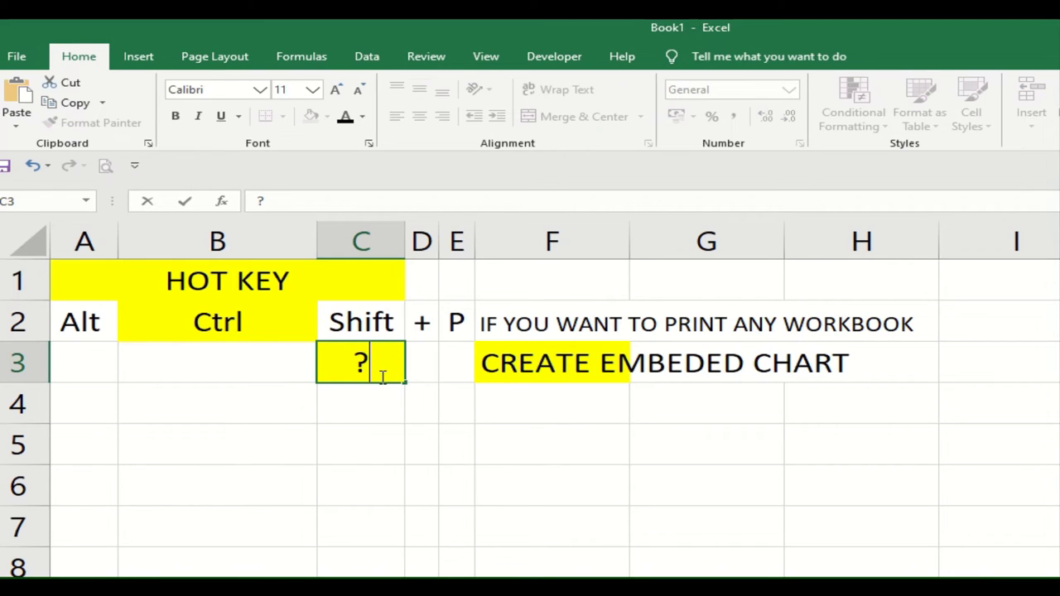
{"action": "key", "text": "BackSpace"}
{"action": "type", "text": "/"}
{"action": "key", "text": "Return"}
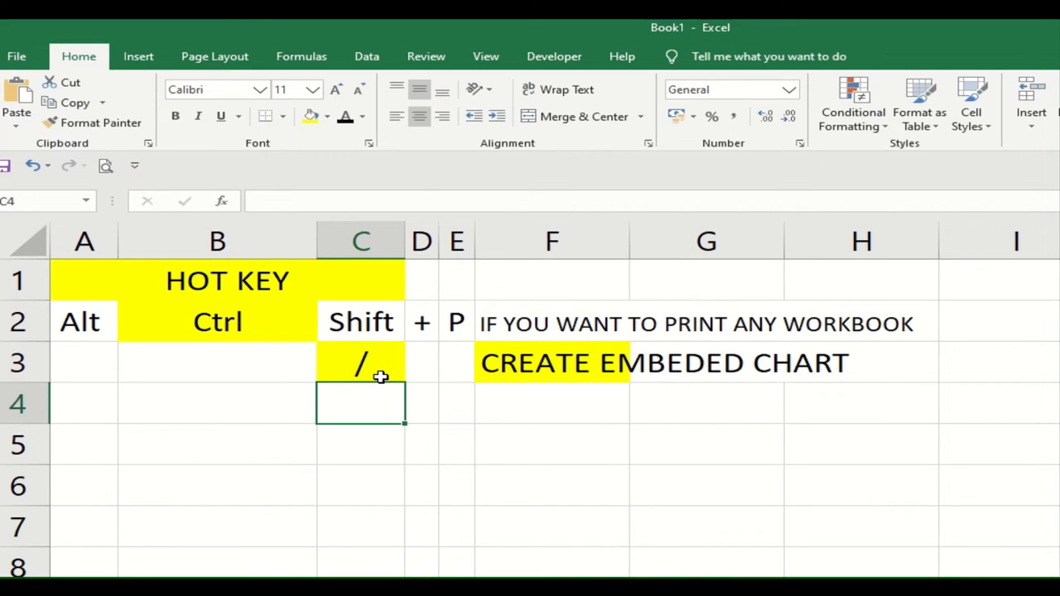
{"action": "left_click", "coordinate": [383, 371]}
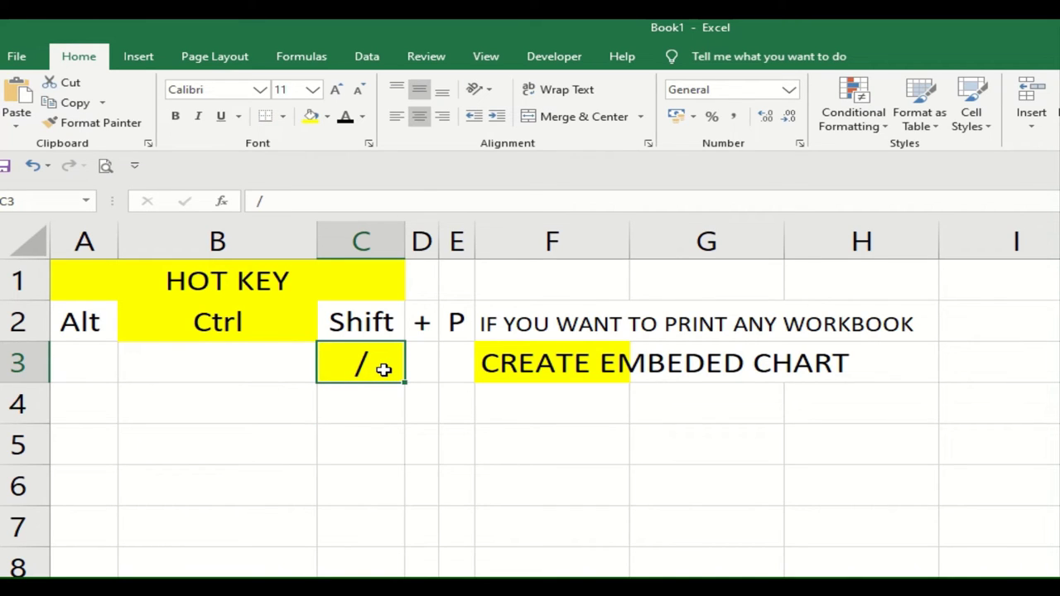
- Describe the shortcut in F3 as 'SELECT CURRENT ARRAY'
{"action": "left_click", "coordinate": [525, 358]}
{"action": "type", "text": "SEL"}
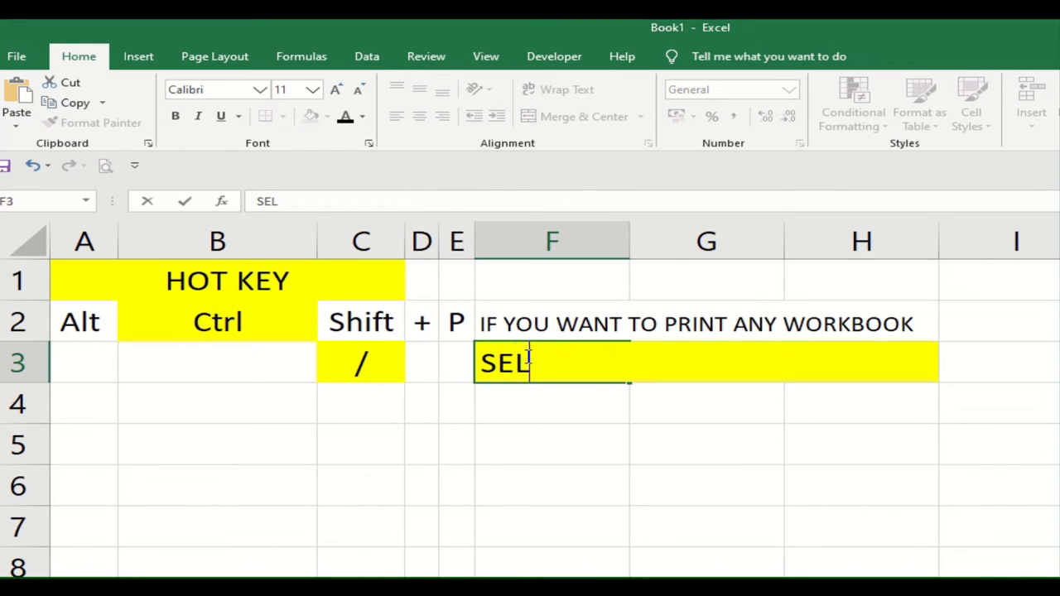
{"action": "type", "text": "ET"}
{"action": "key", "text": "BackSpace"}
{"action": "type", "text": "CT"}
{"action": "type", "text": " CURRENT AR"}
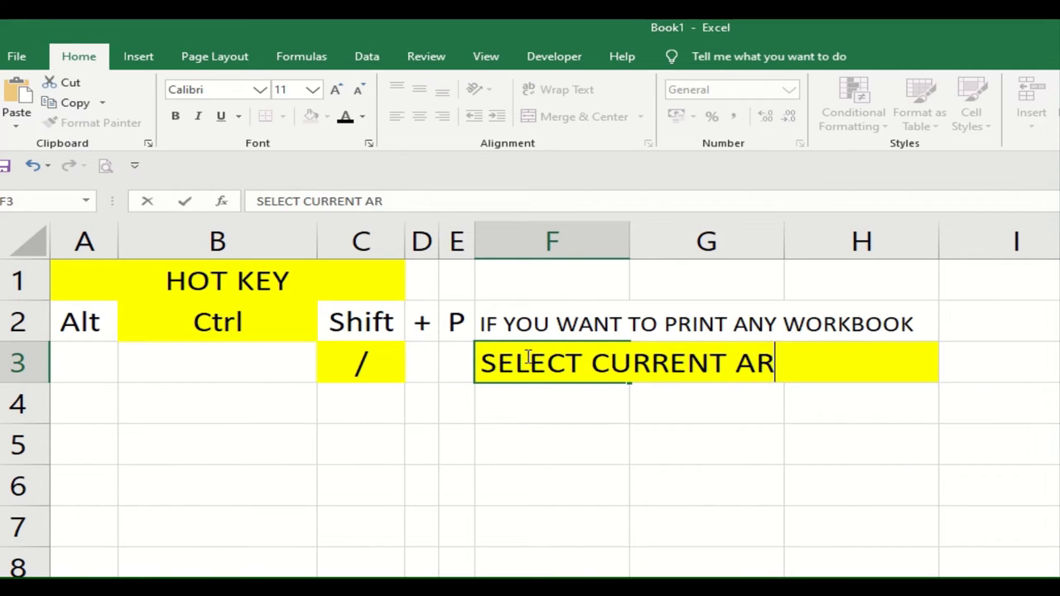
{"action": "type", "text": "RAY"}
{"action": "key", "text": "Return"}
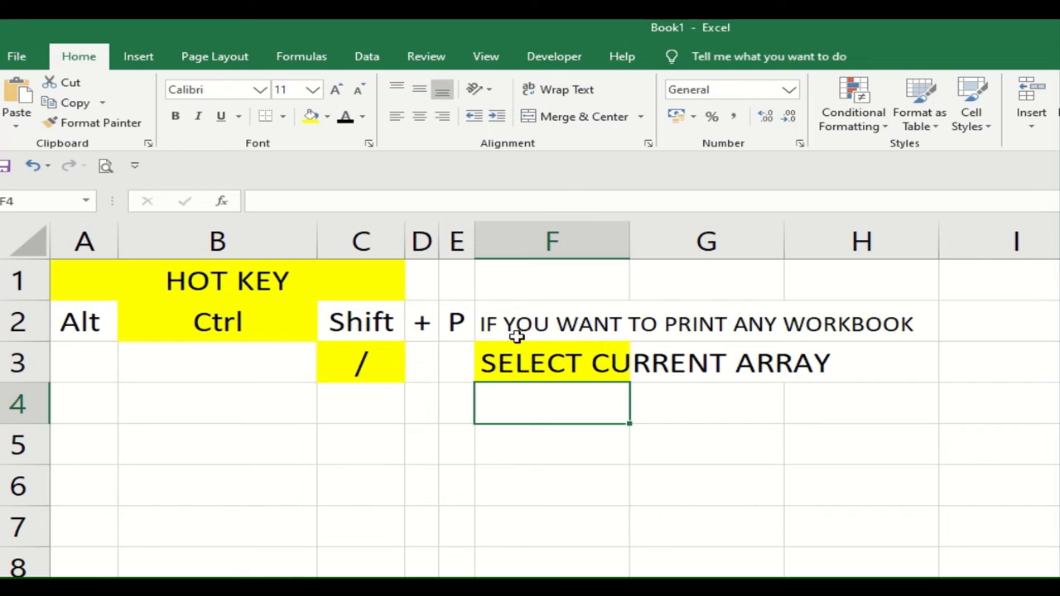
- Remove the yellow fill and the slash from cell C3
{"action": "left_click", "coordinate": [295, 373]}
{"action": "left_click", "coordinate": [213, 324]}
{"action": "left_click", "coordinate": [346, 323]}
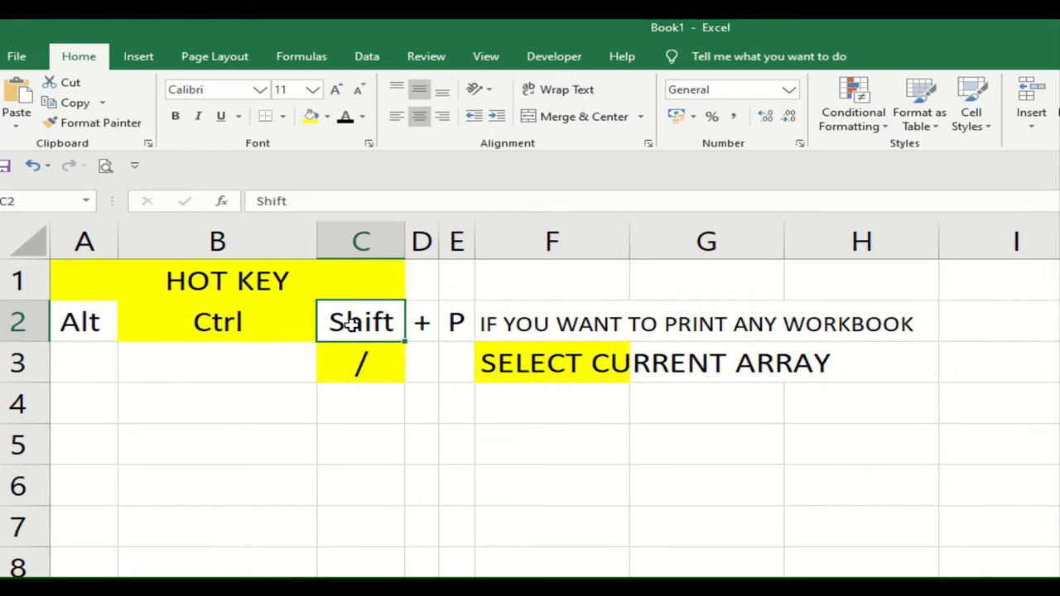
{"action": "left_click", "coordinate": [370, 362]}
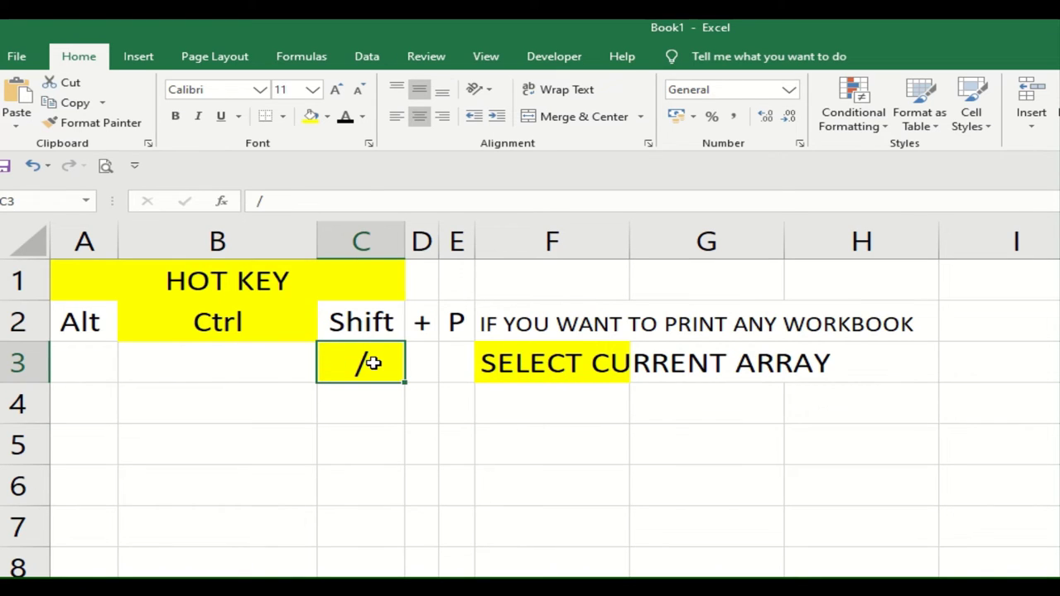
{"action": "left_click", "coordinate": [328, 117]}
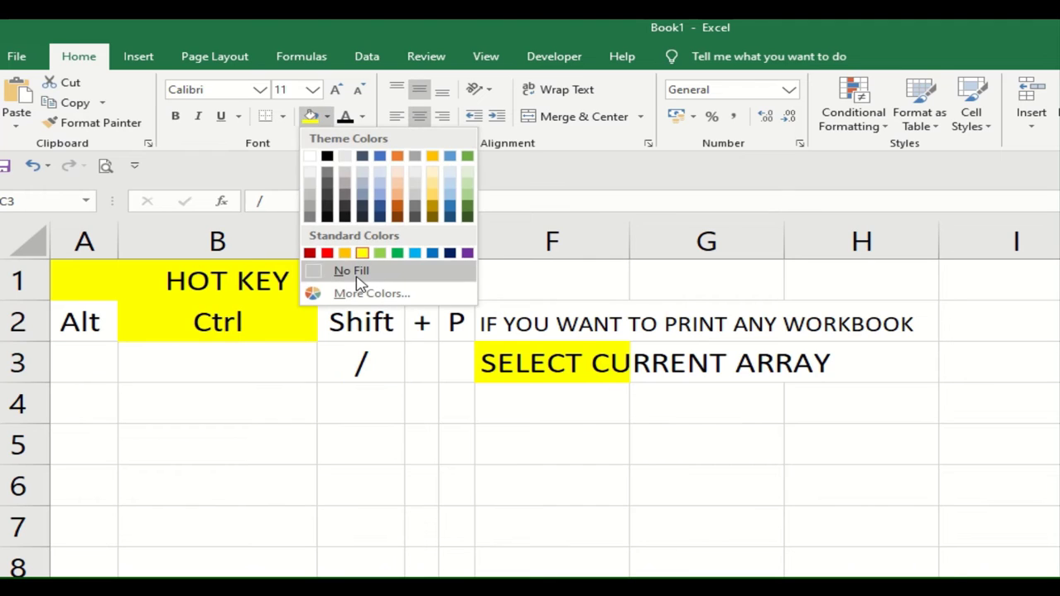
{"action": "left_click", "coordinate": [356, 275]}
{"action": "key", "text": "Delete"}
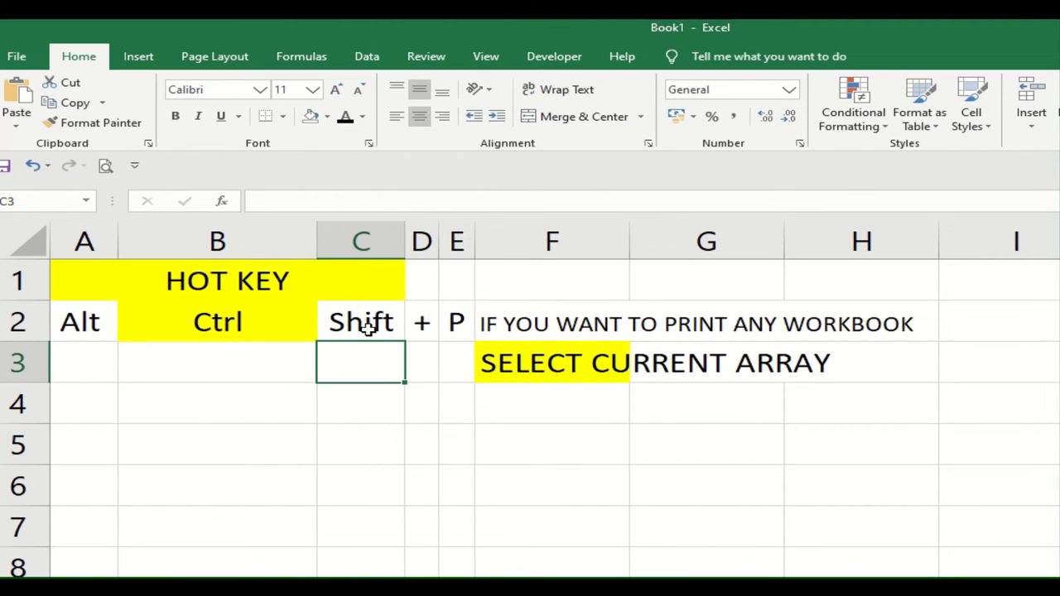
- Replace P in E2 with 'RIGHT ARROW' and autofit column E to fit it
{"action": "left_click", "coordinate": [362, 322]}
{"action": "left_click", "coordinate": [456, 323]}
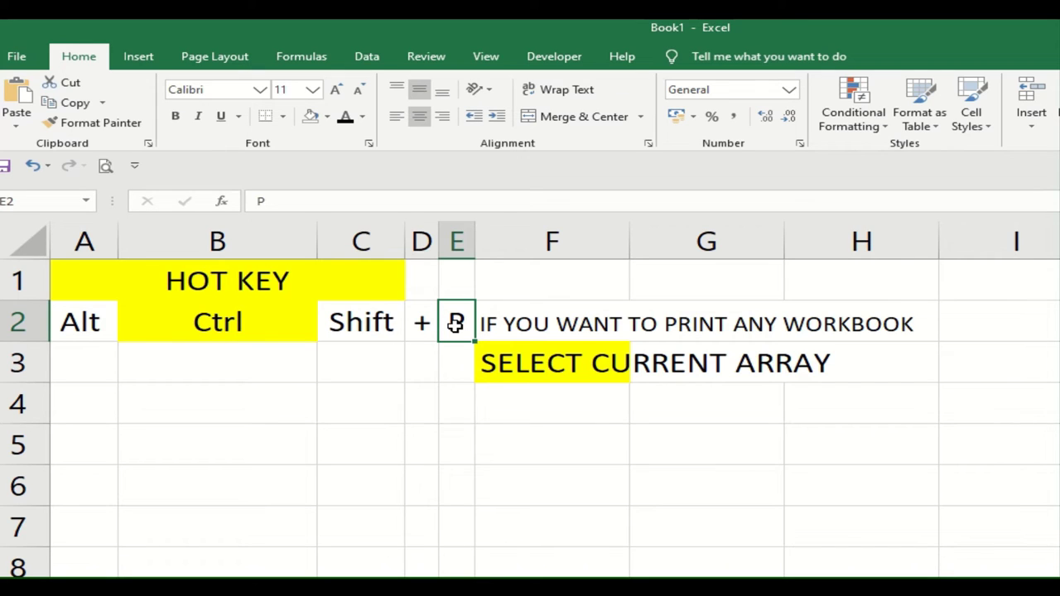
{"action": "type", "text": "RITH"}
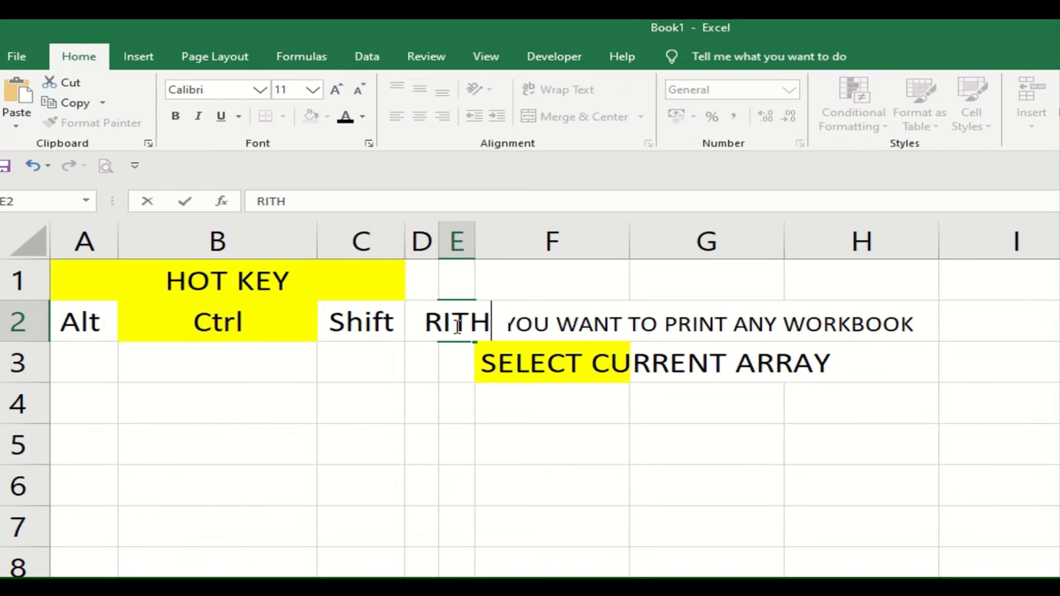
{"action": "key", "text": "BackSpace"}
{"action": "key", "text": "BackSpace"}
{"action": "type", "text": "GHT A"}
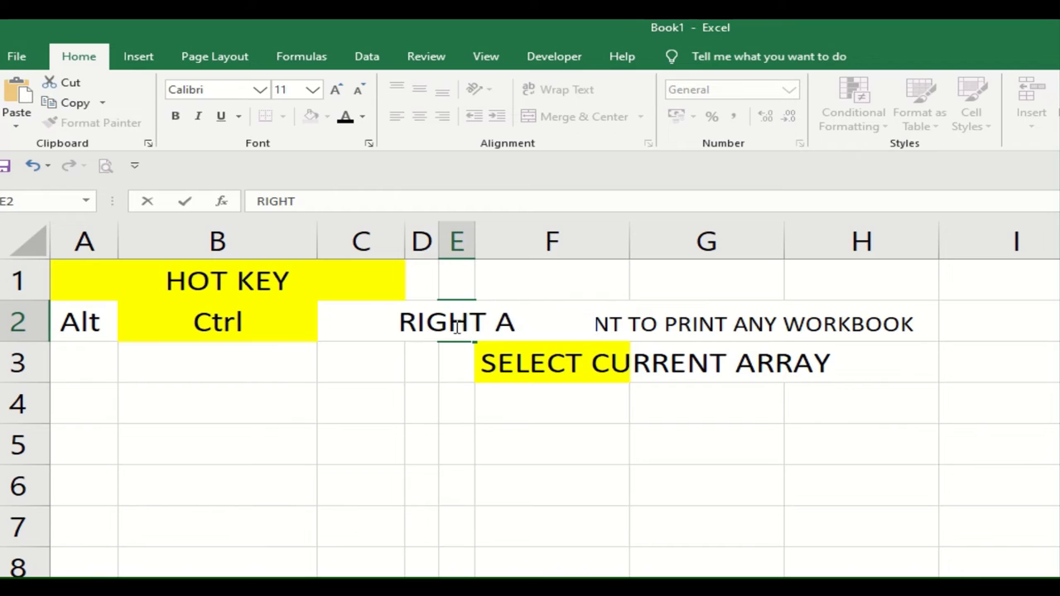
{"action": "type", "text": "RROW /"}
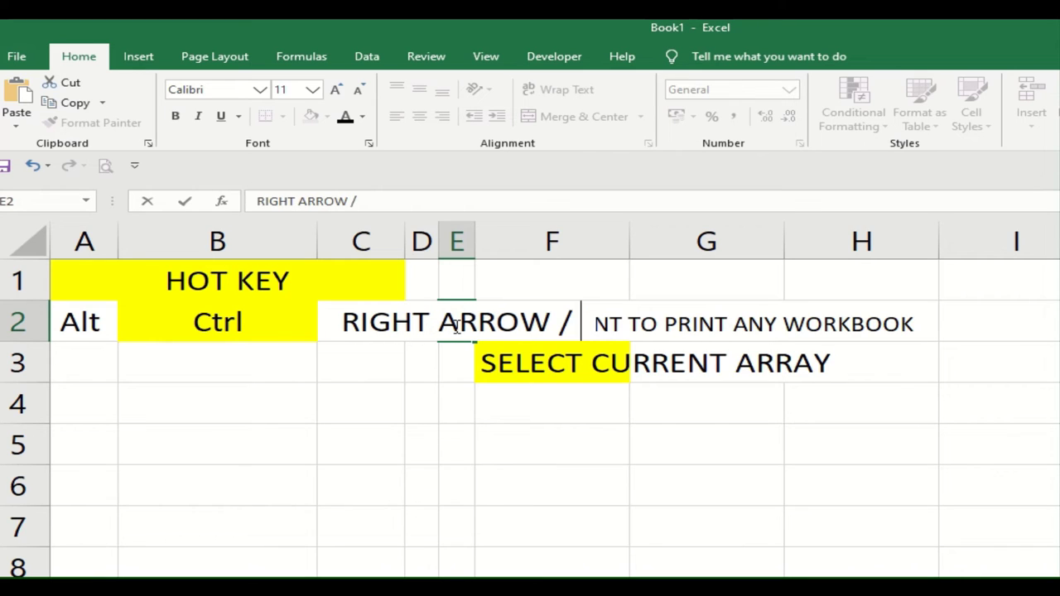
{"action": "key", "text": "BackSpace"}
{"action": "key", "text": "Return"}
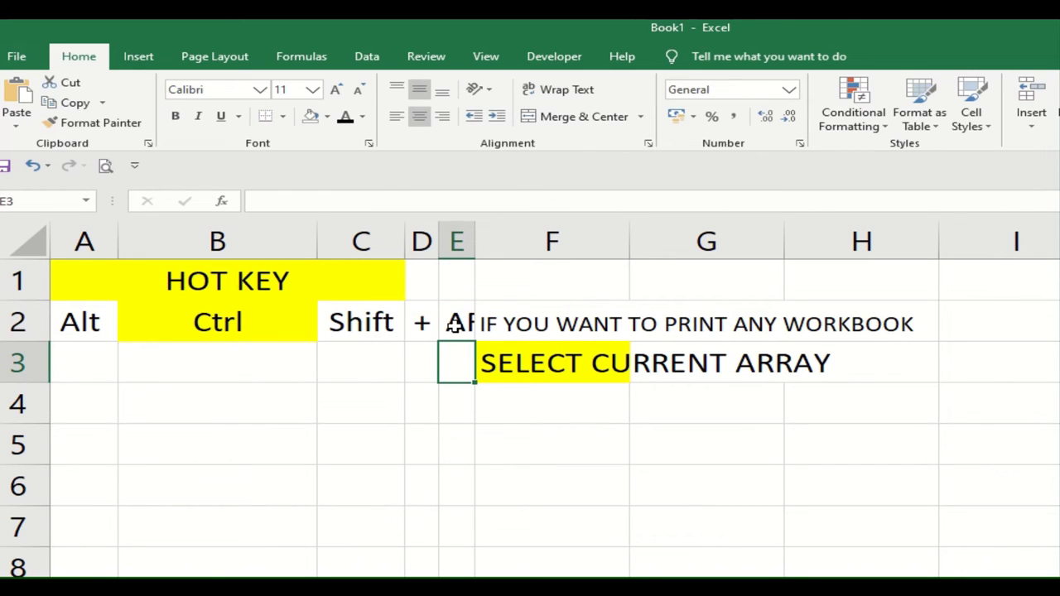
{"action": "double_click", "coordinate": [475, 240]}
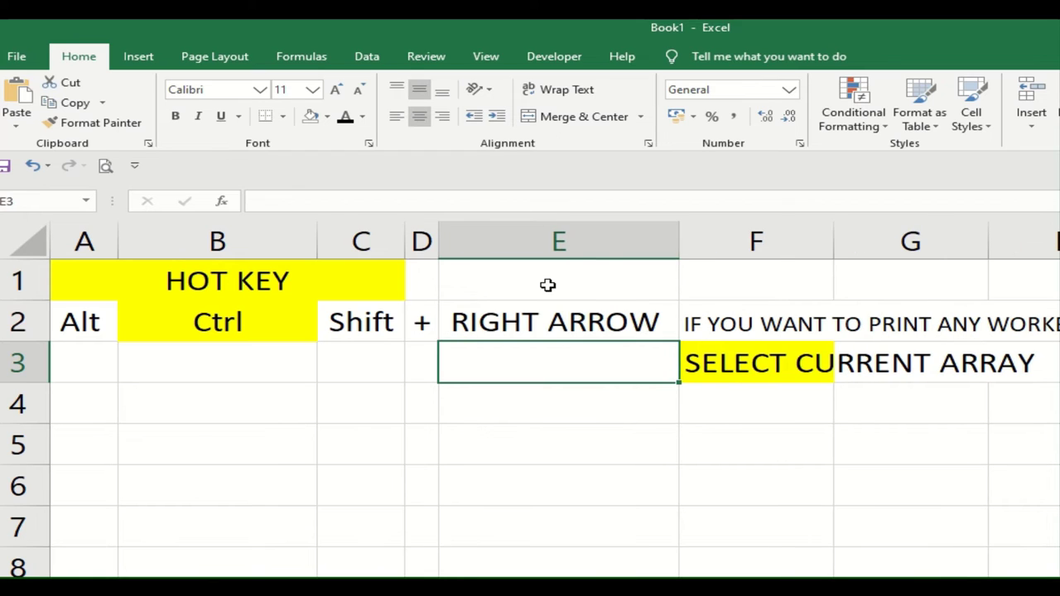
- Clear the note text from cells F1 through F4
{"action": "left_click", "coordinate": [791, 333]}
{"action": "left_click_drag", "start_coordinate": [726, 275], "coordinate": [752, 399]}
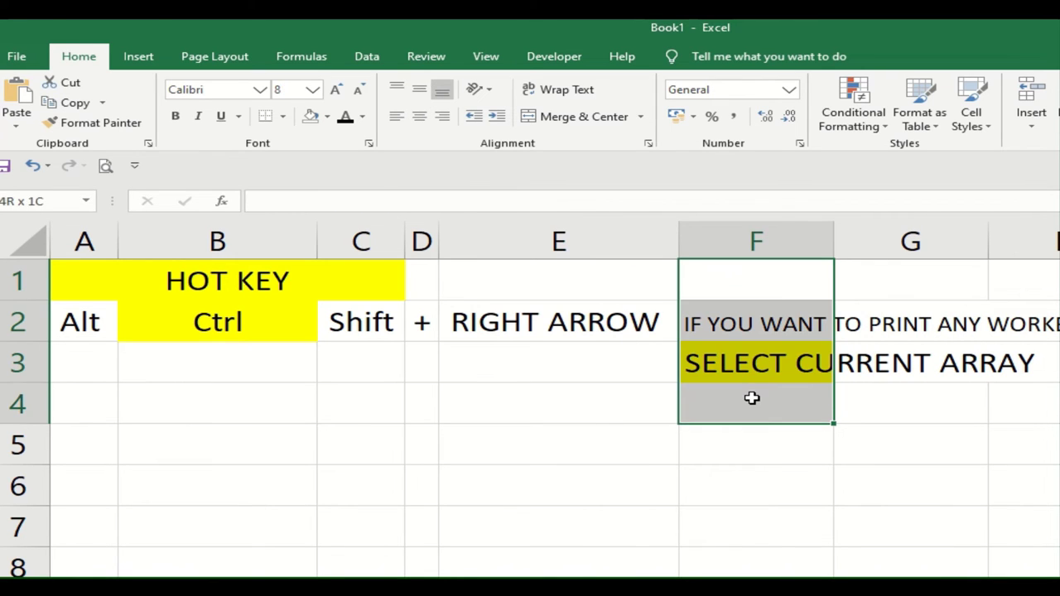
{"action": "key", "text": "Delete"}
{"action": "left_click", "coordinate": [729, 333]}
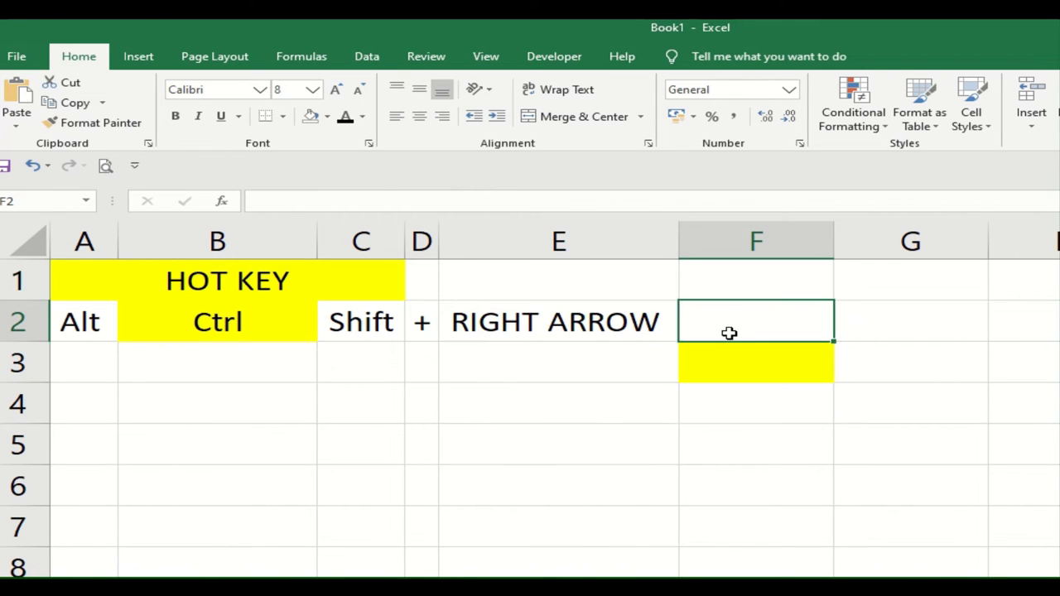
- Fill the Shift cell C2 and cell E2 with yellow
{"action": "left_click", "coordinate": [361, 321]}
{"action": "left_click", "coordinate": [327, 117]}
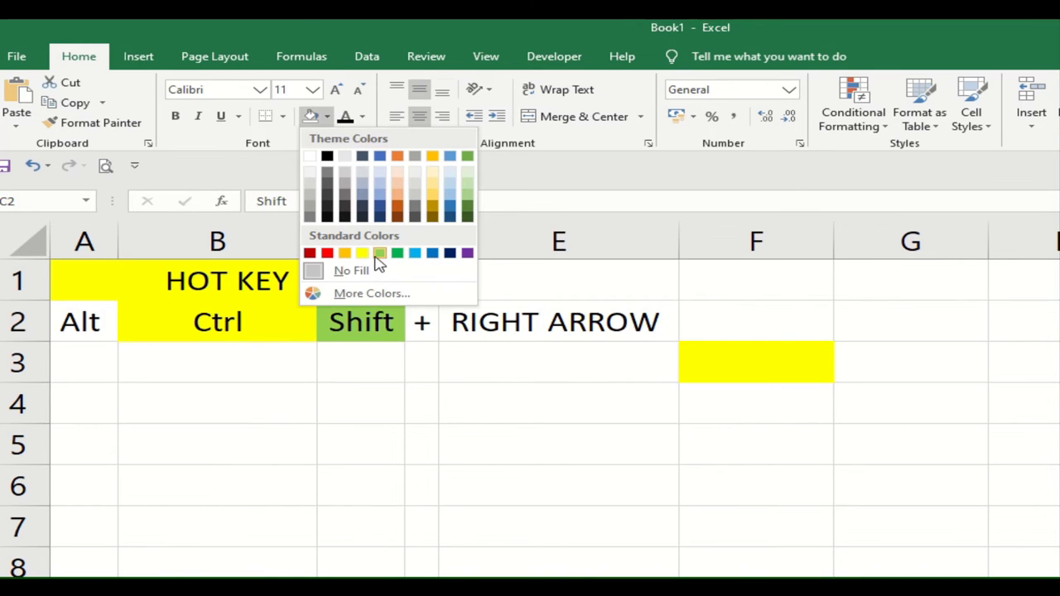
{"action": "left_click", "coordinate": [362, 252]}
{"action": "left_click", "coordinate": [525, 327]}
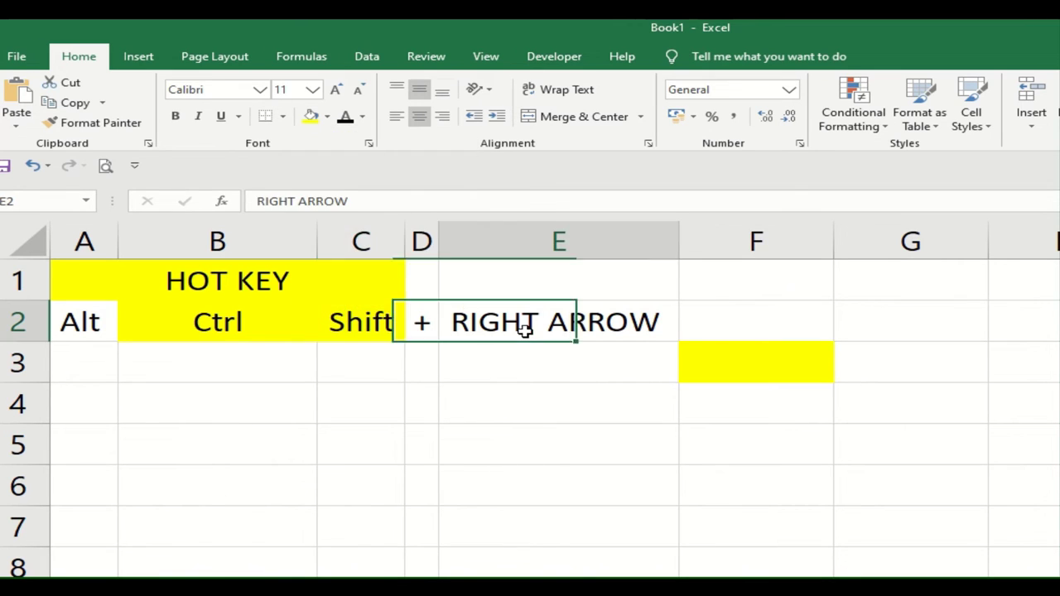
{"action": "left_click", "coordinate": [319, 117]}
- Enter the note 'SELECT ONE RIGHT WORD' in F2
{"action": "left_click", "coordinate": [708, 321]}
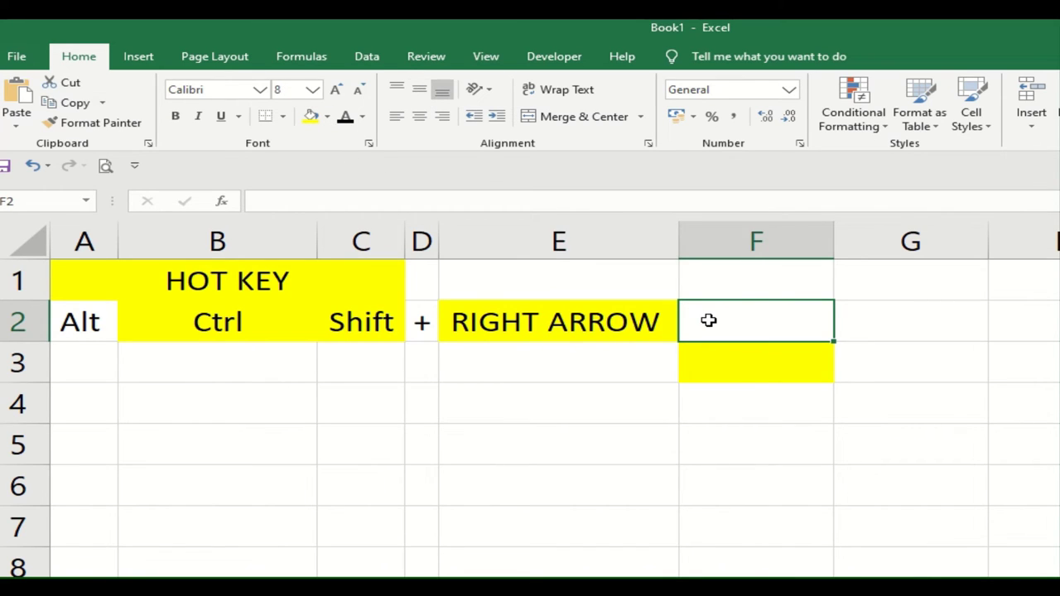
{"action": "type", "text": "SELECT"}
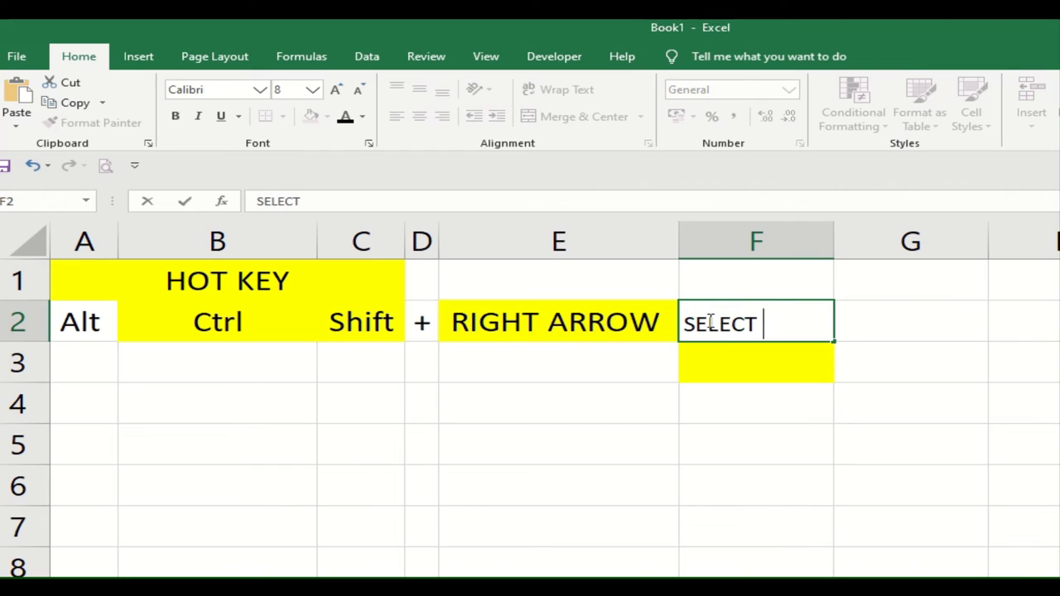
{"action": "type", "text": " ONE RIGHT A"}
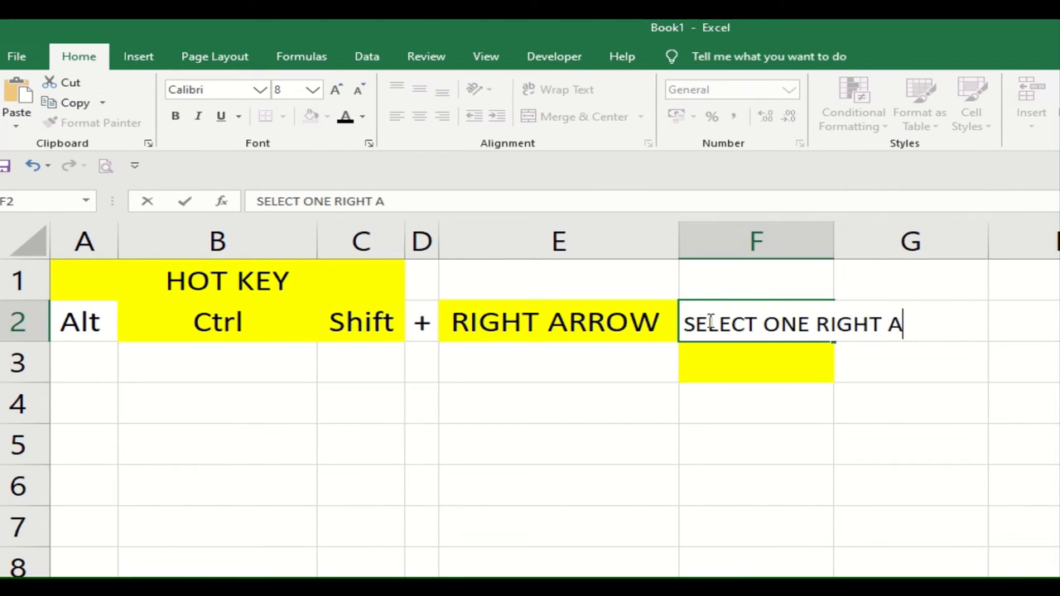
{"action": "type", "text": "R"}
{"action": "key", "text": "BackSpace"}
{"action": "key", "text": "BackSpace"}
{"action": "type", "text": "WORD"}
{"action": "key", "text": "Return"}
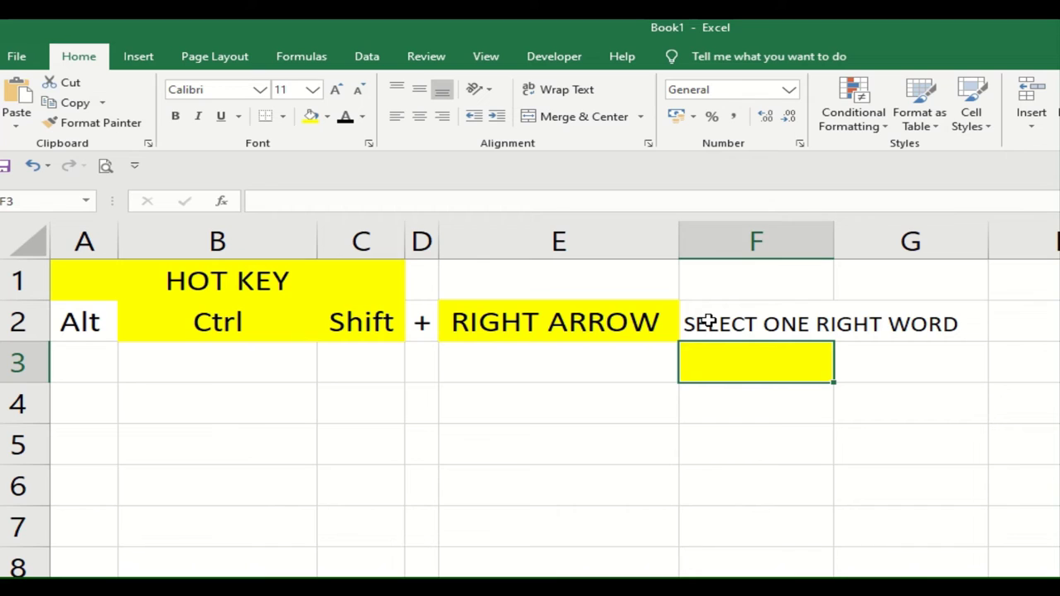
- Delete the F2 note and the 'RIGHT ARROW' text from E2
{"action": "left_click", "coordinate": [343, 400]}
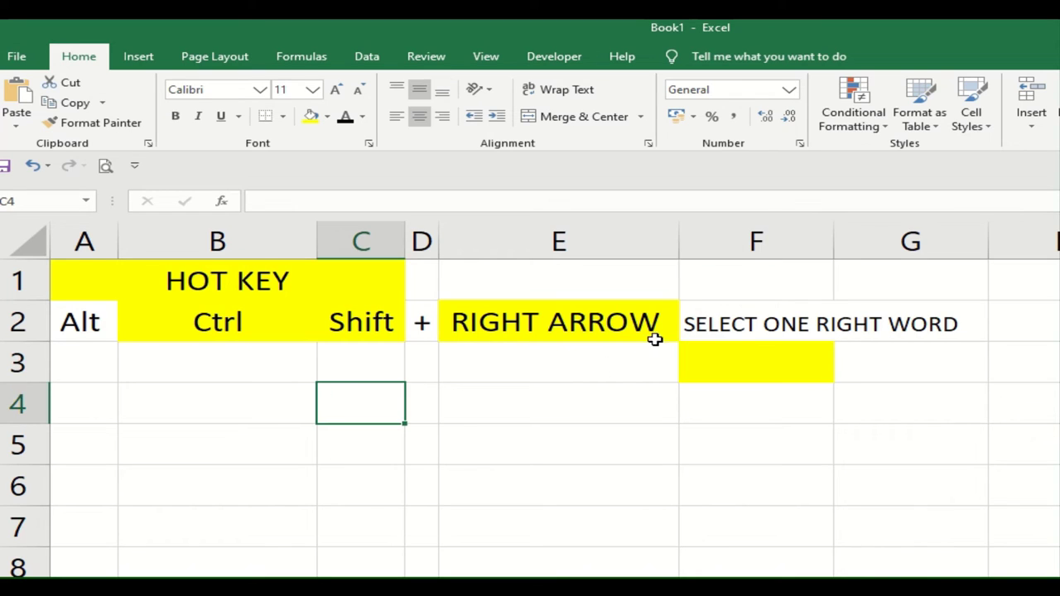
{"action": "left_click", "coordinate": [687, 323]}
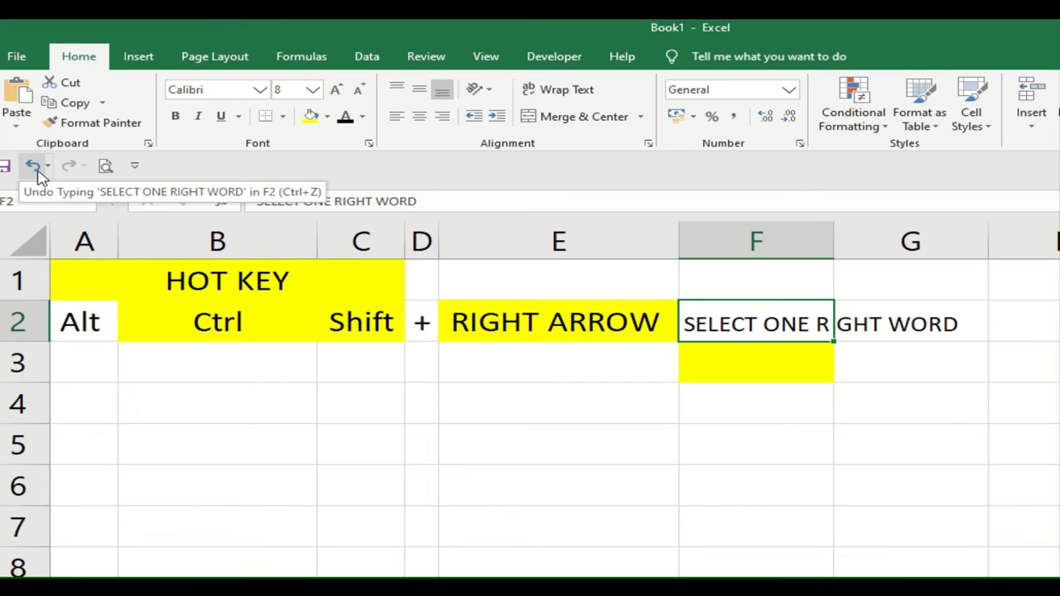
{"action": "left_click", "coordinate": [164, 419]}
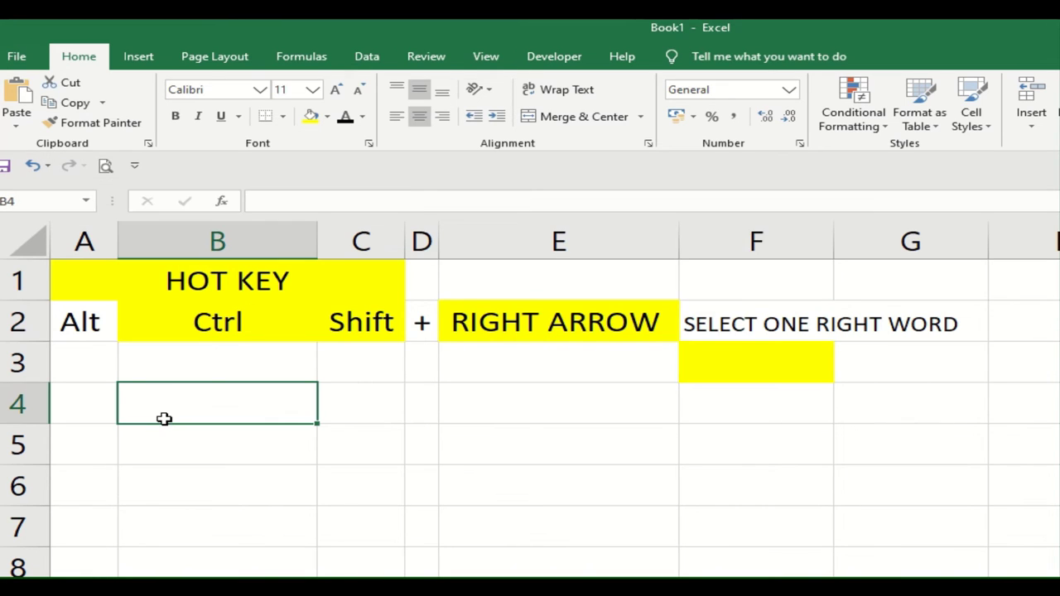
{"action": "left_click", "coordinate": [810, 331]}
{"action": "key", "text": "Delete"}
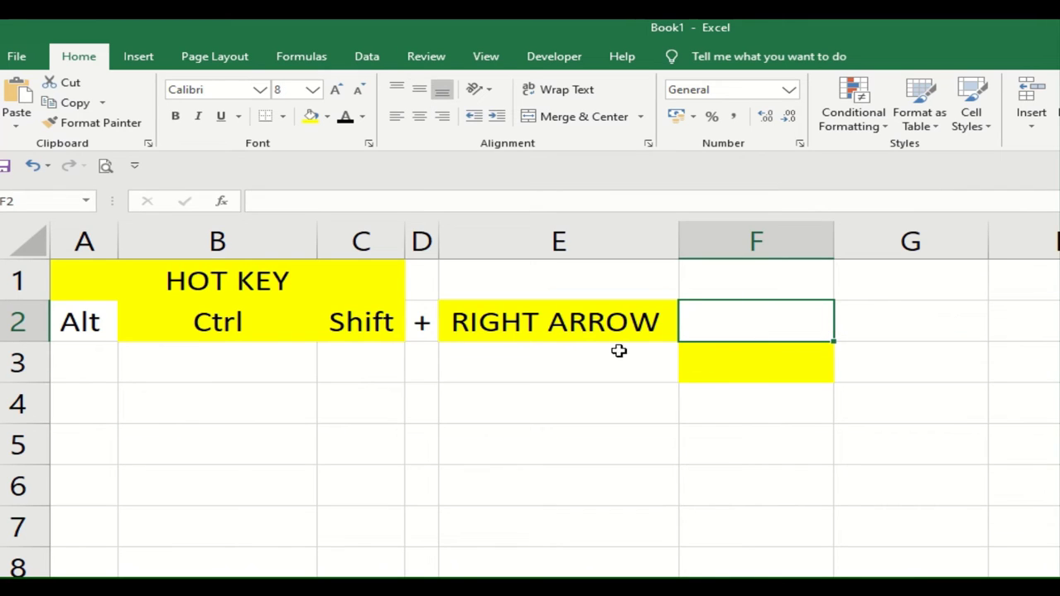
{"action": "left_click", "coordinate": [568, 323]}
{"action": "key", "text": "Delete"}
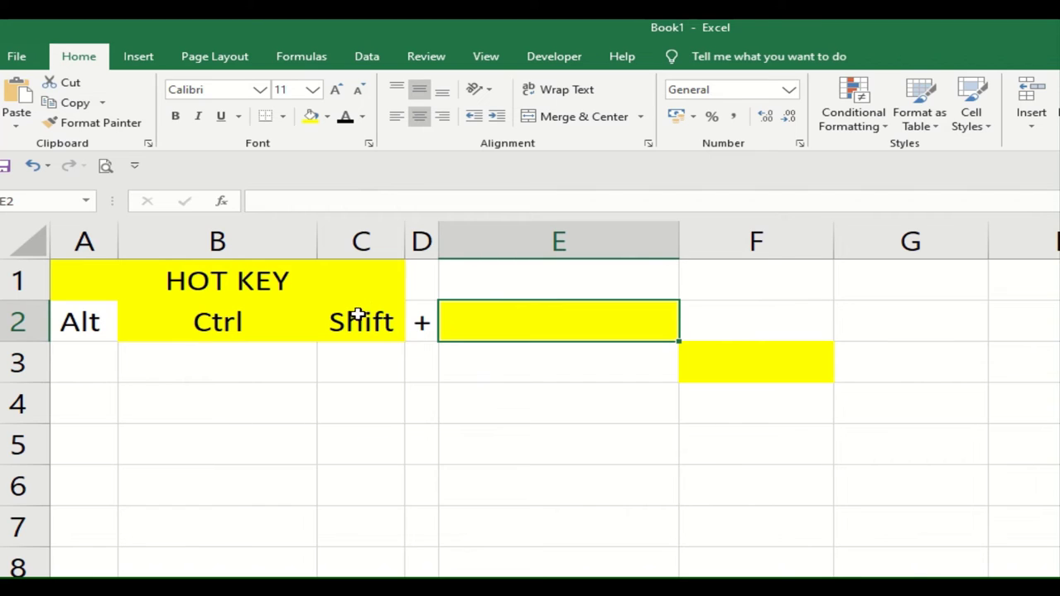
- Remove the yellow fill from C2 and enter 'b' as the key in E2
{"action": "left_click", "coordinate": [365, 330]}
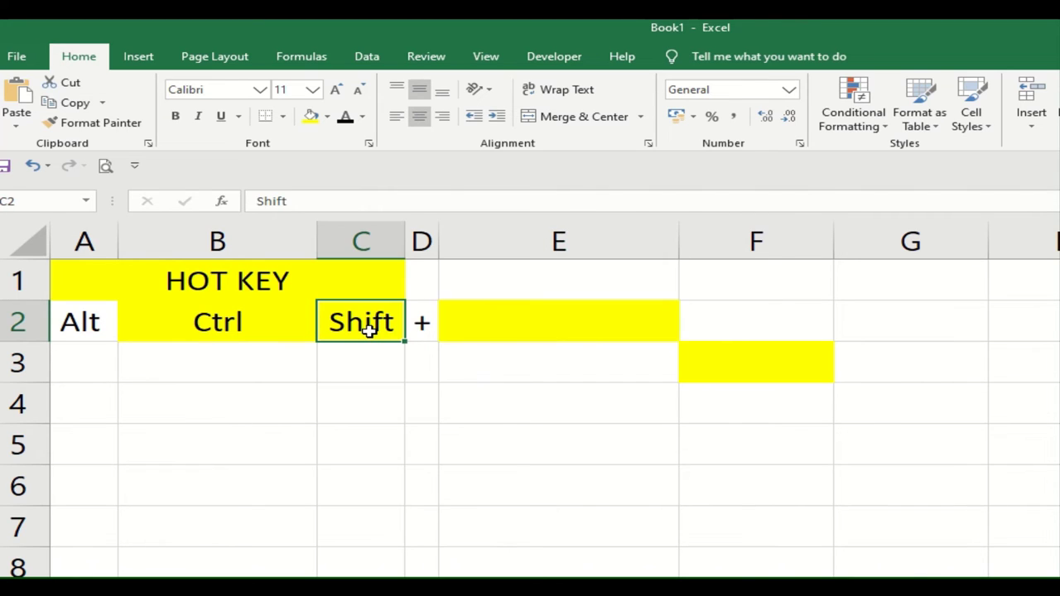
{"action": "left_click", "coordinate": [328, 117]}
{"action": "left_click", "coordinate": [361, 274]}
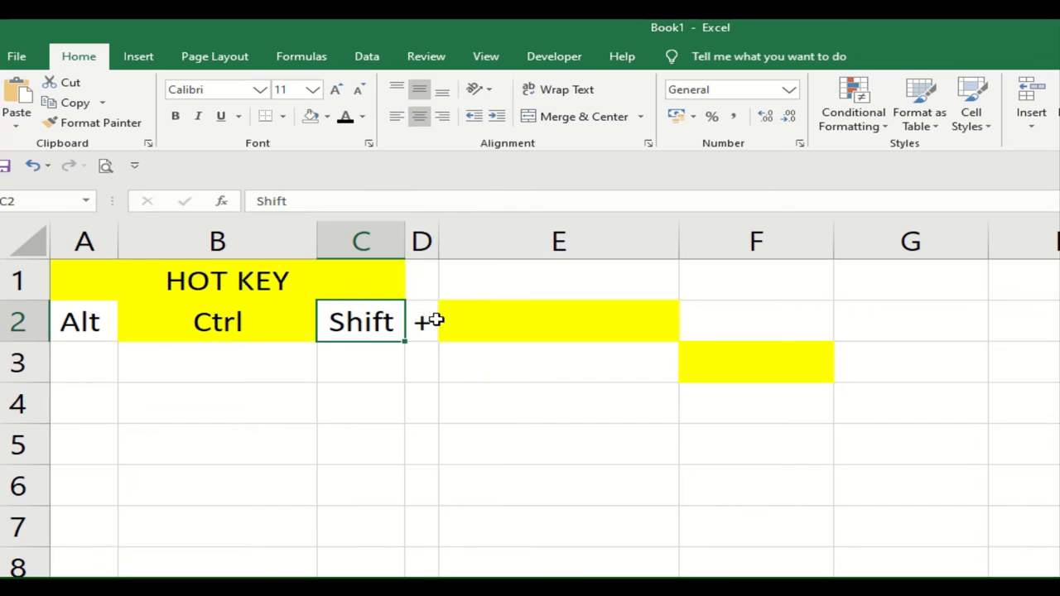
{"action": "left_click", "coordinate": [512, 315]}
{"action": "type", "text": "b"}
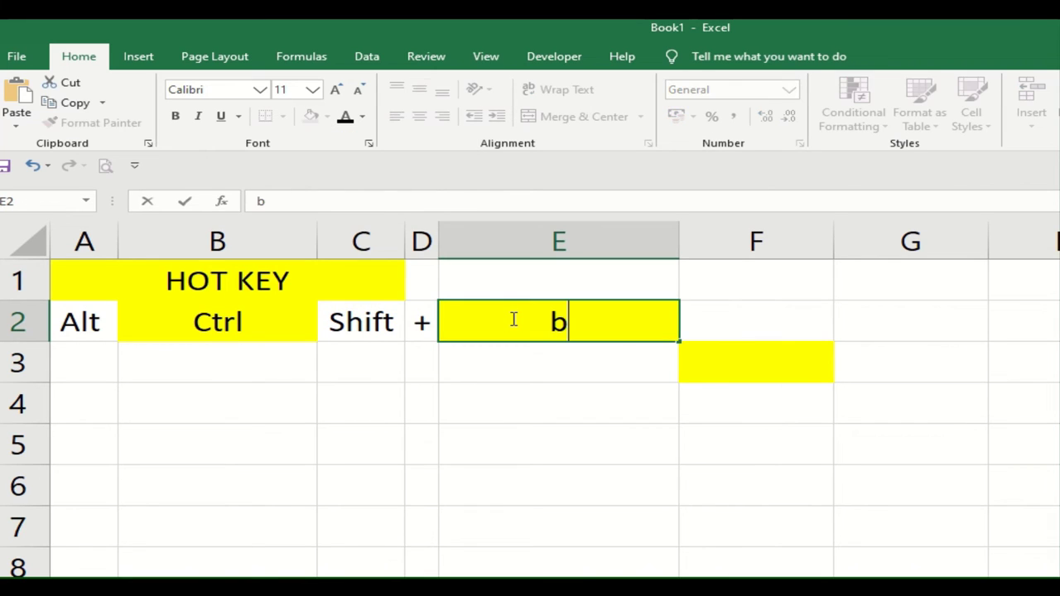
{"action": "key", "text": "Return"}
- Write the description 'to make a bold any context' in F2
{"action": "left_click", "coordinate": [733, 305]}
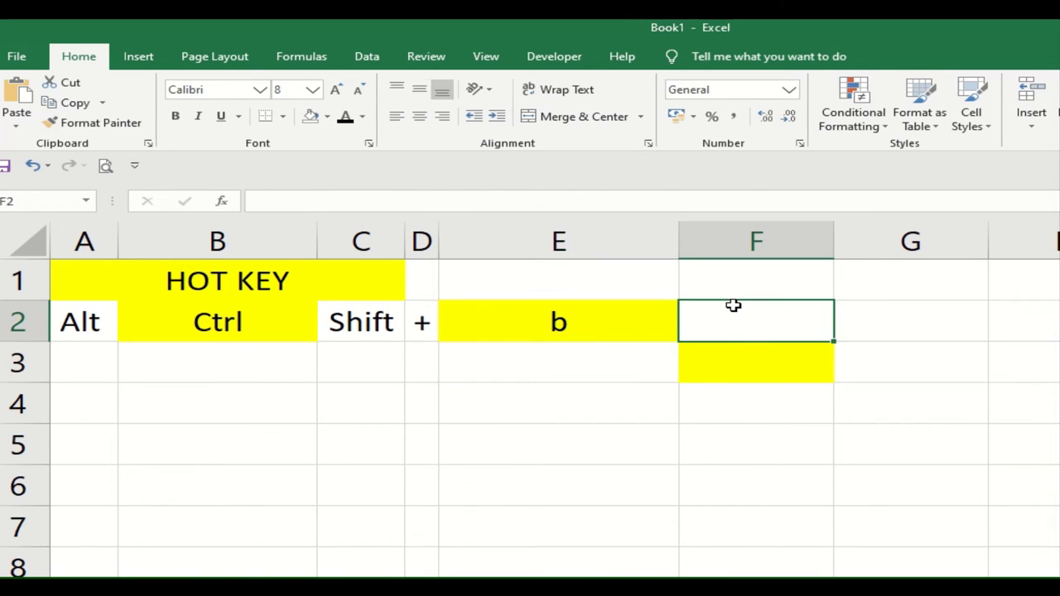
{"action": "type", "text": "to b"}
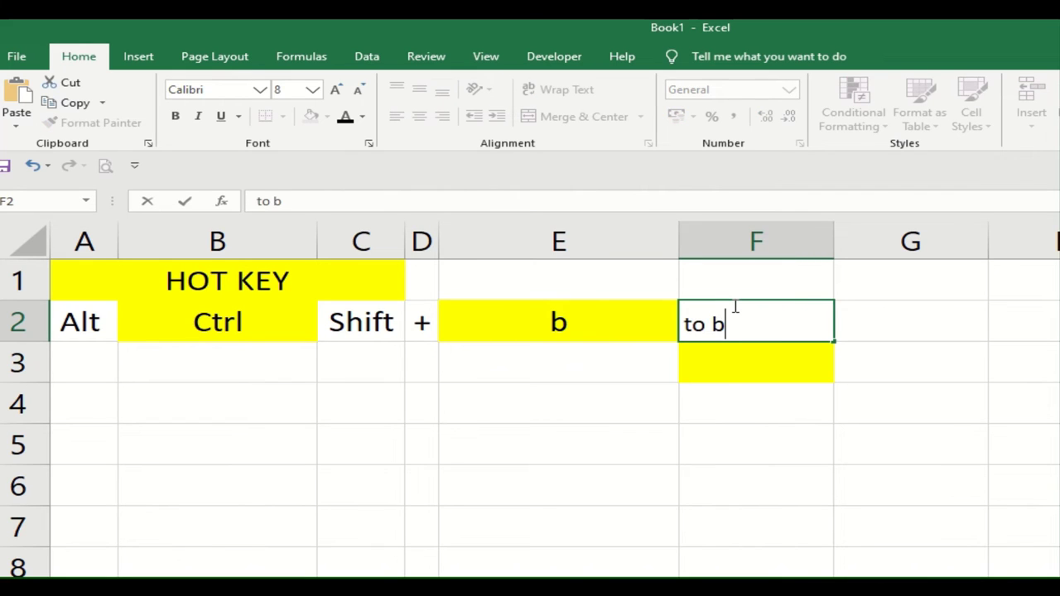
{"action": "type", "text": "old"}
{"action": "key", "text": "BackSpace"}
{"action": "key", "text": "BackSpace"}
{"action": "key", "text": "BackSpace"}
{"action": "type", "text": "m"}
{"action": "key", "text": "BackSpace"}
{"action": "key", "text": "BackSpace"}
{"action": "type", "text": "make a"}
{"action": "type", "text": " bole"}
{"action": "type", "text": " an"}
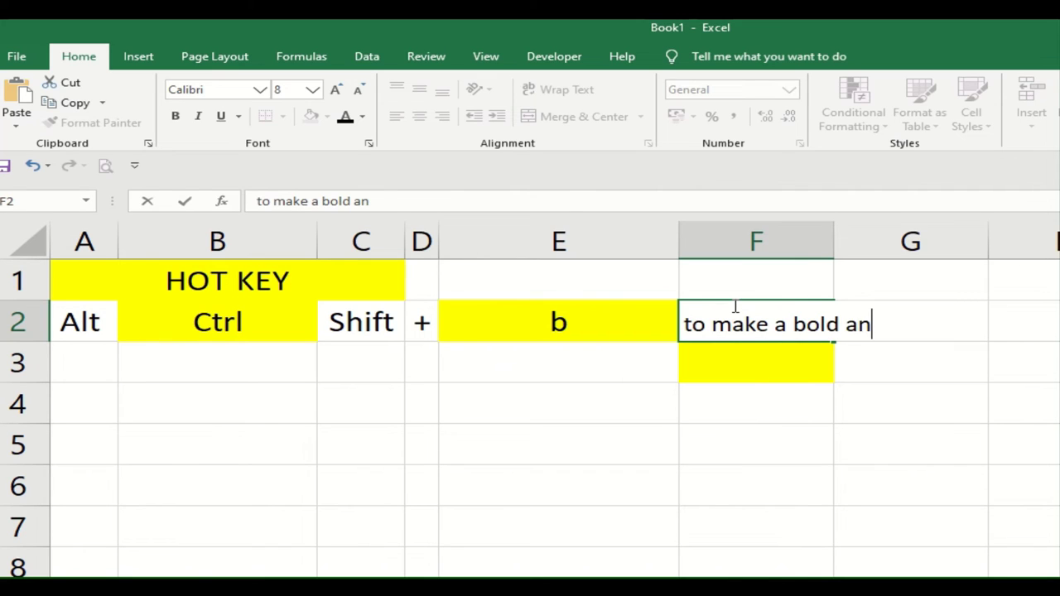
{"action": "type", "text": "y context"}
{"action": "key", "text": "Return"}
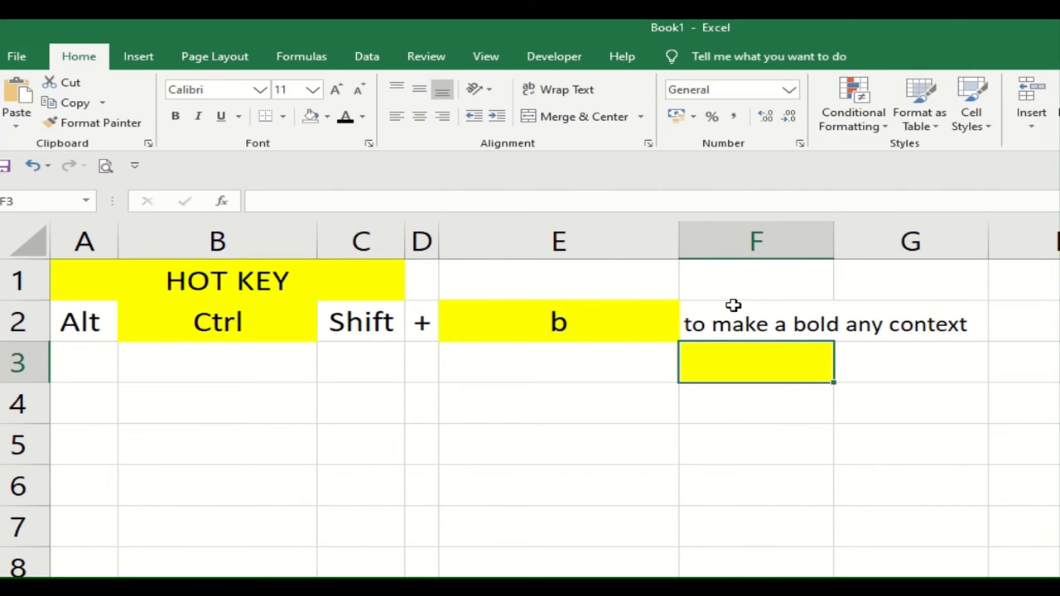
- Move the yellow fill from F3 to the note cell F2
{"action": "left_click", "coordinate": [771, 324]}
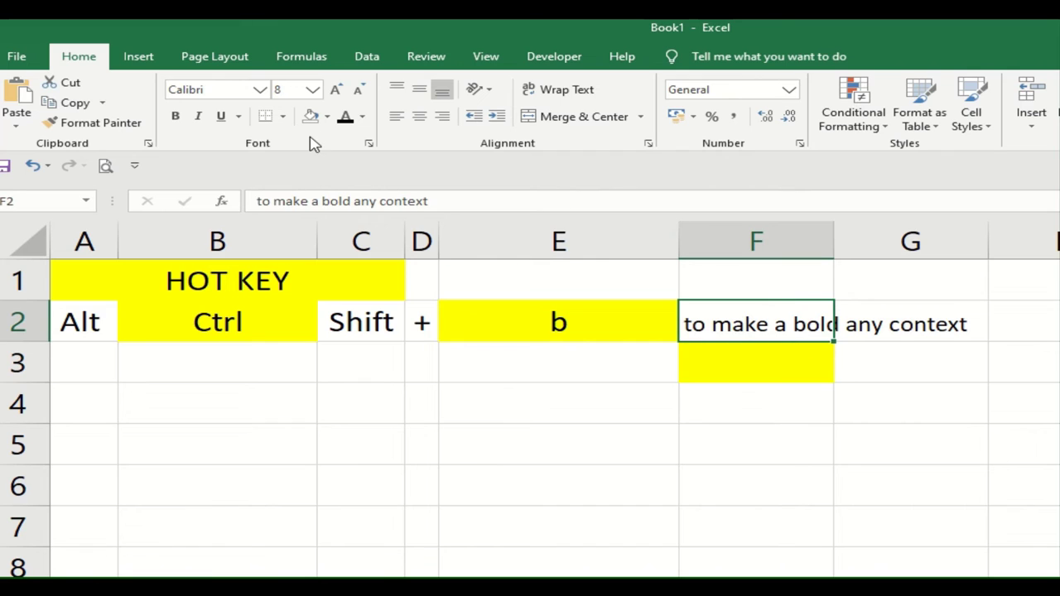
{"action": "left_click", "coordinate": [745, 360]}
{"action": "left_click", "coordinate": [310, 116]}
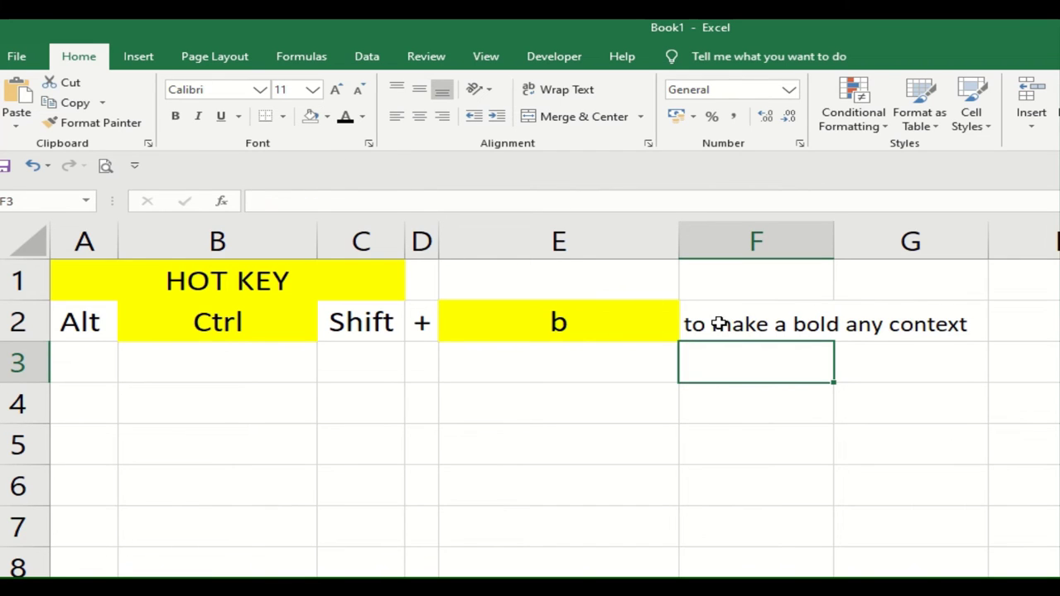
{"action": "left_click", "coordinate": [717, 324]}
{"action": "left_click", "coordinate": [327, 116]}
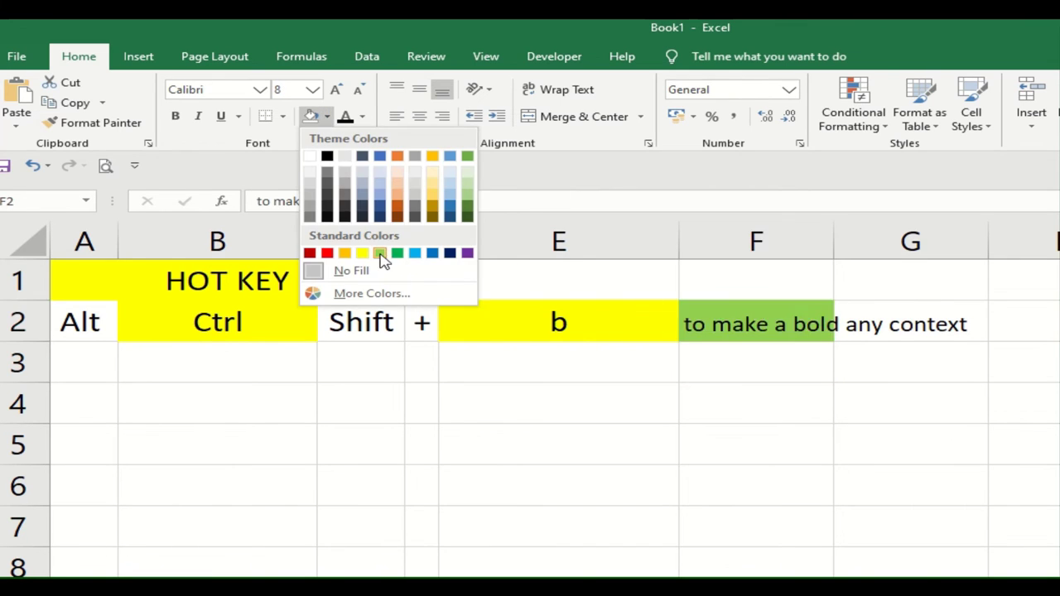
{"action": "left_click", "coordinate": [365, 248]}
{"action": "left_click", "coordinate": [701, 391]}
{"action": "left_click", "coordinate": [706, 326]}
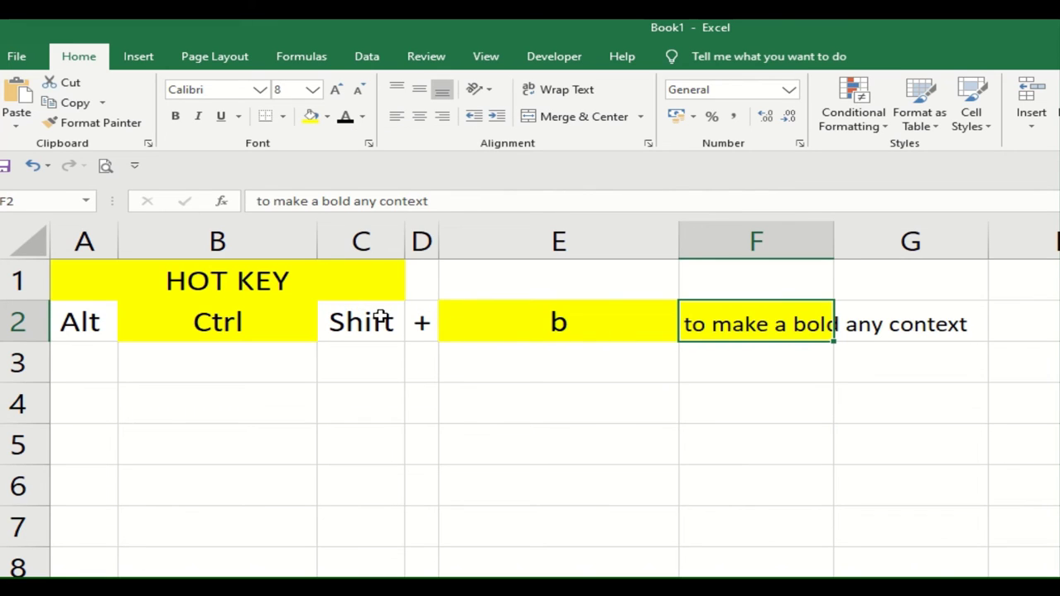
{"action": "left_click", "coordinate": [266, 316]}
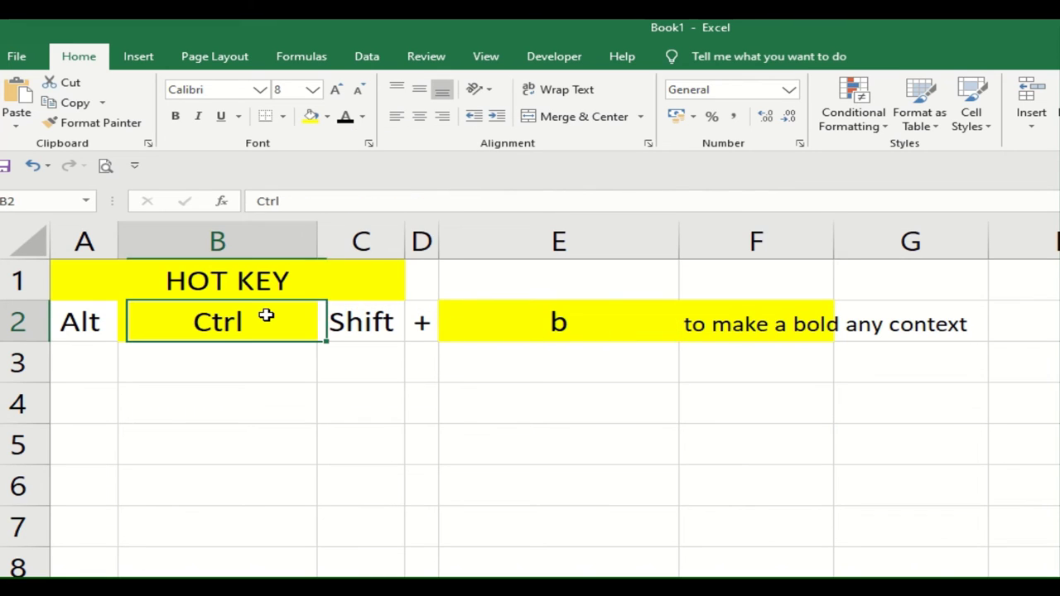
- AutoFit columns B and E to their contents
{"action": "double_click", "coordinate": [318, 229]}
{"action": "left_click", "coordinate": [410, 304]}
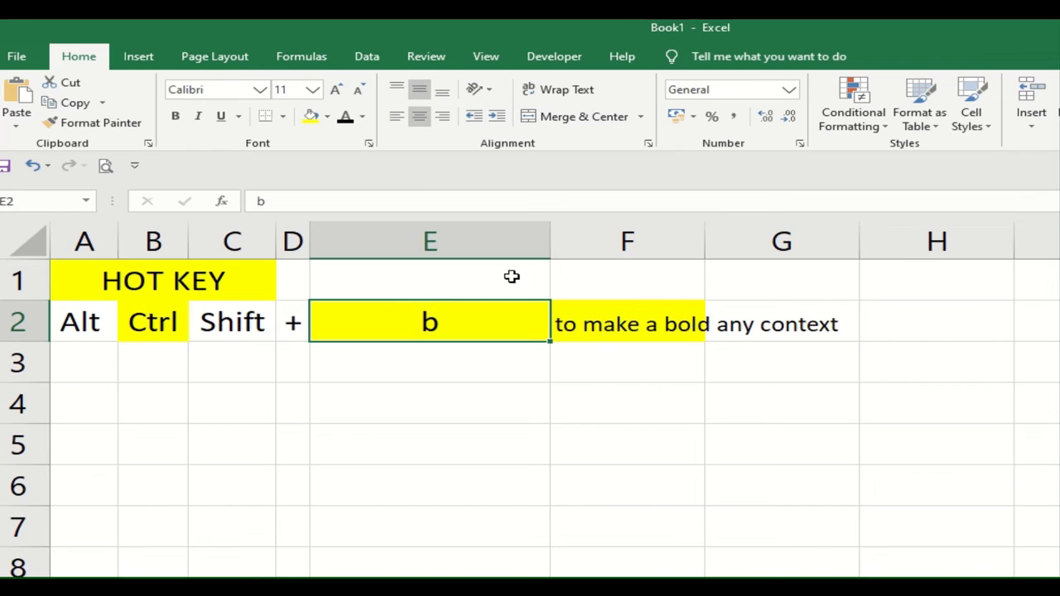
{"action": "double_click", "coordinate": [550, 232]}
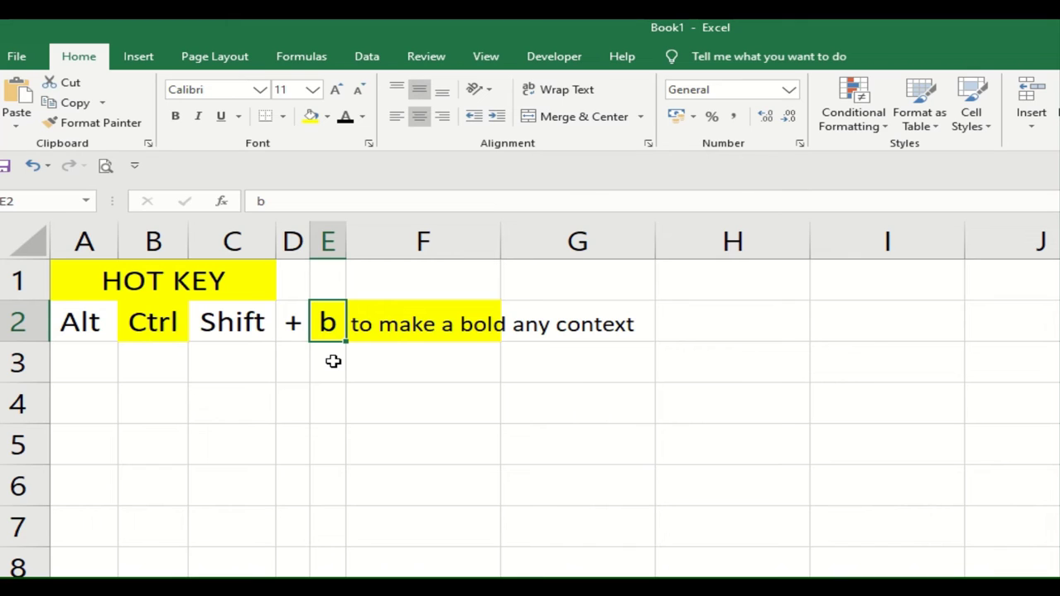
- Enter key 'i' in E2 with the note 'italic' in F2
{"action": "type", "text": "i"}
{"action": "key", "text": "Tab"}
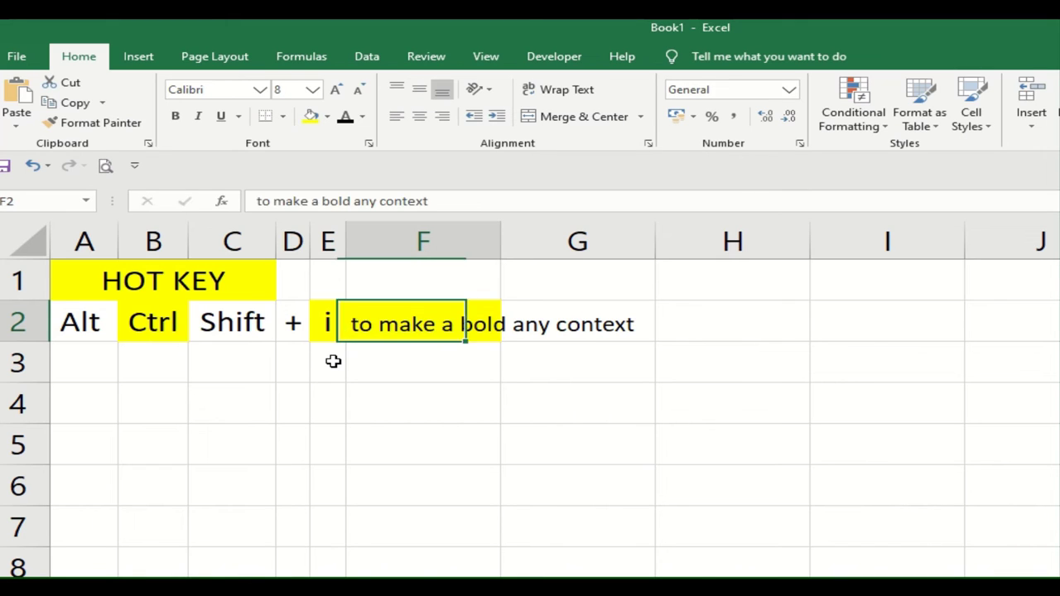
{"action": "type", "text": "italic"}
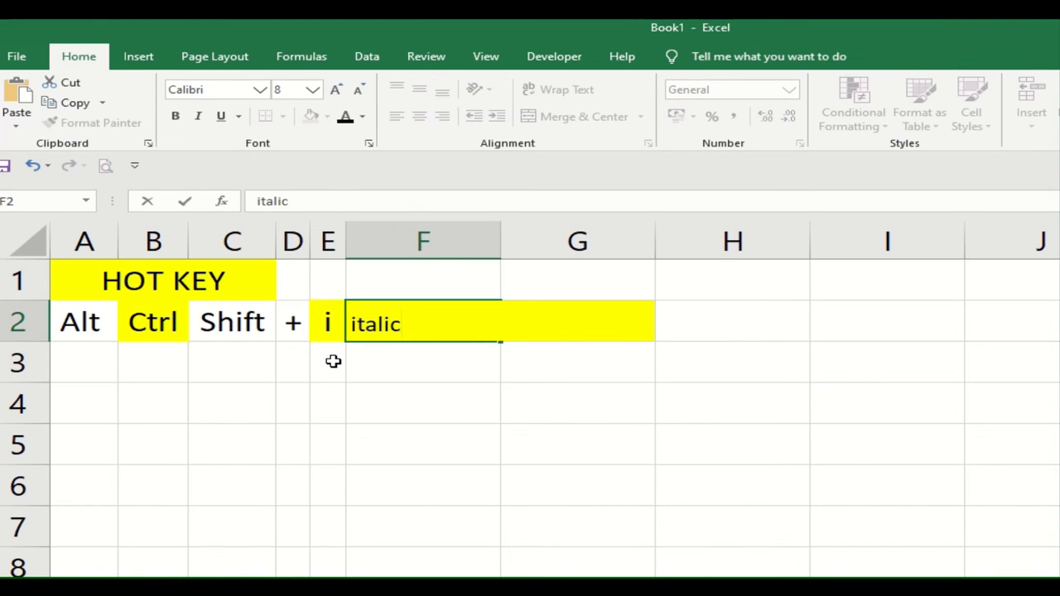
{"action": "key", "text": "Return"}
{"action": "key", "text": "Left"}
{"action": "key", "text": "Up"}
{"action": "key", "text": "Right"}
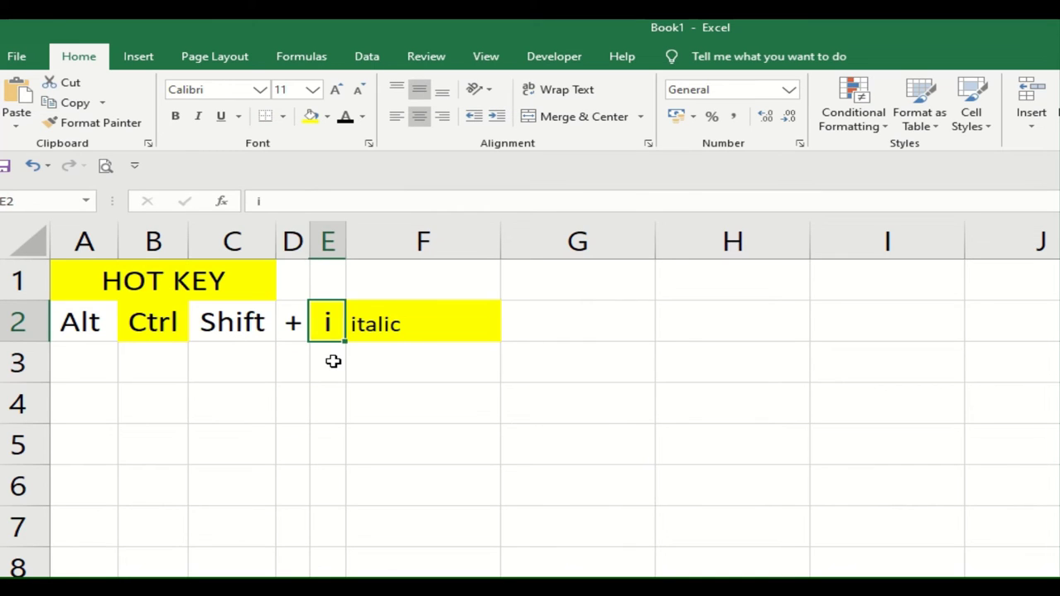
- Replace them with key 'u' in E2 and note 'underline' in F2
{"action": "type", "text": "u"}
{"action": "key", "text": "Tab"}
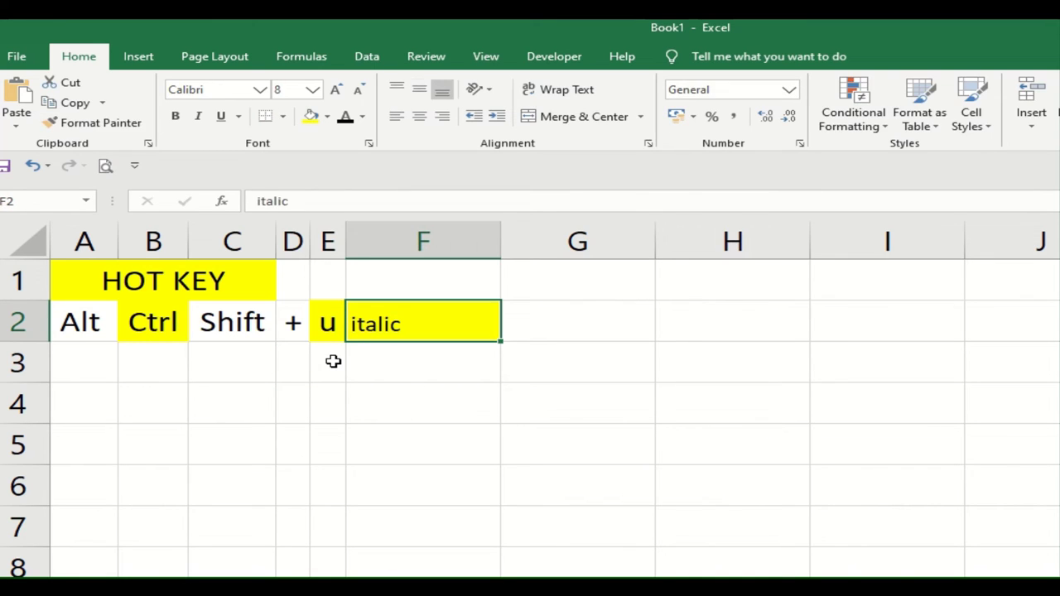
{"action": "type", "text": "underline"}
{"action": "key", "text": "Return"}
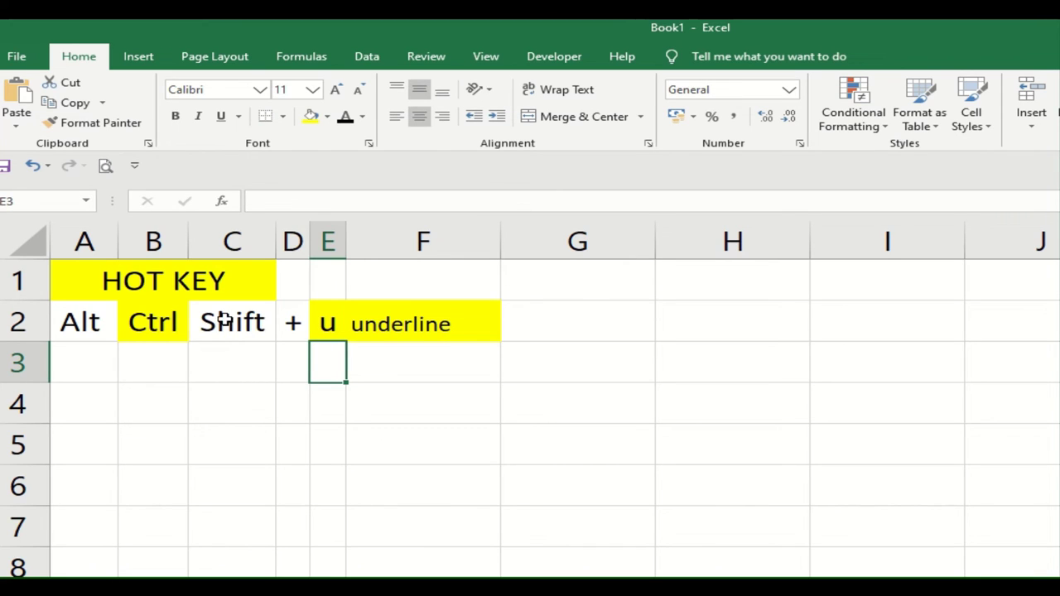
- Enter key 'c' in E2 with the note 'copy' in F2
{"action": "left_click", "coordinate": [320, 323]}
{"action": "type", "text": "c"}
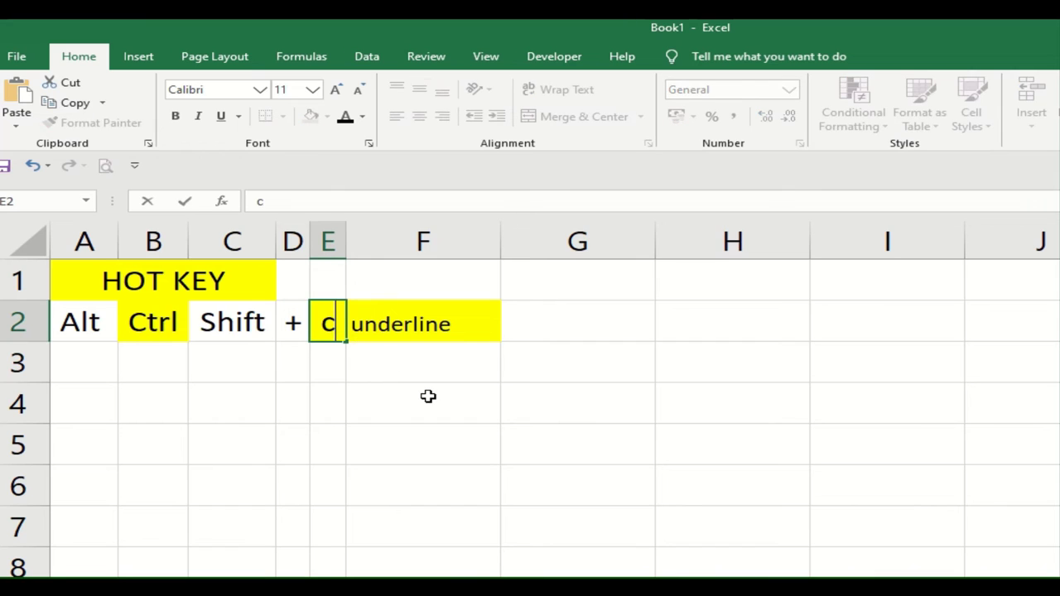
{"action": "left_click", "coordinate": [429, 395]}
{"action": "left_click", "coordinate": [417, 324]}
{"action": "type", "text": "cop"}
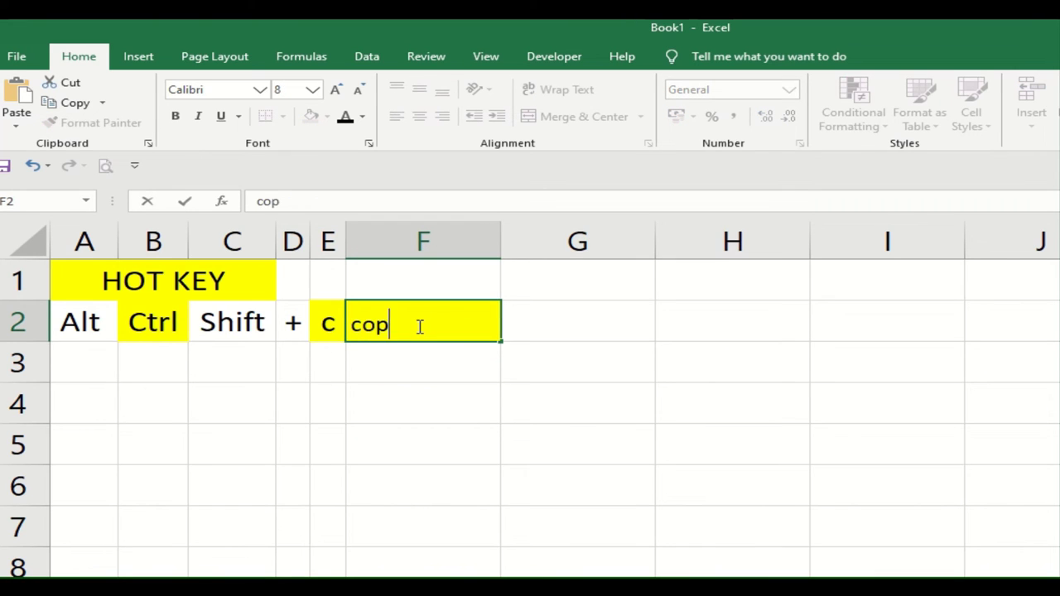
{"action": "type", "text": "y"}
{"action": "key", "text": "Return"}
{"action": "key", "text": "Left"}
- Overwrite them with key 'v' in E2 and note 'paste' in F2
{"action": "key", "text": "Up"}
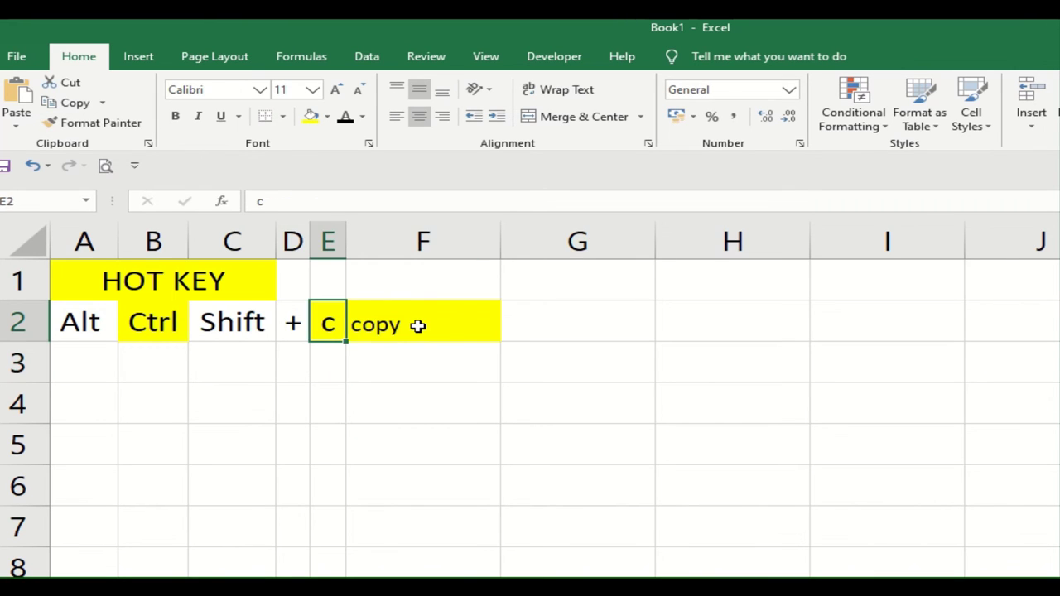
{"action": "type", "text": "v"}
{"action": "left_click", "coordinate": [418, 326]}
{"action": "type", "text": "a"}
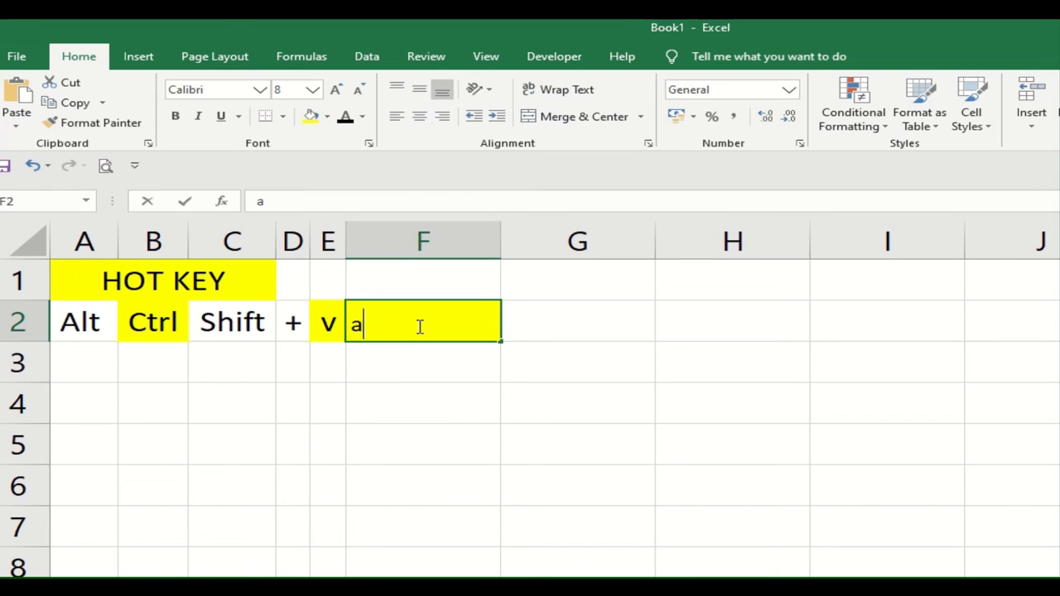
{"action": "key", "text": "BackSpace"}
{"action": "type", "text": "paste"}
{"action": "key", "text": "Return"}
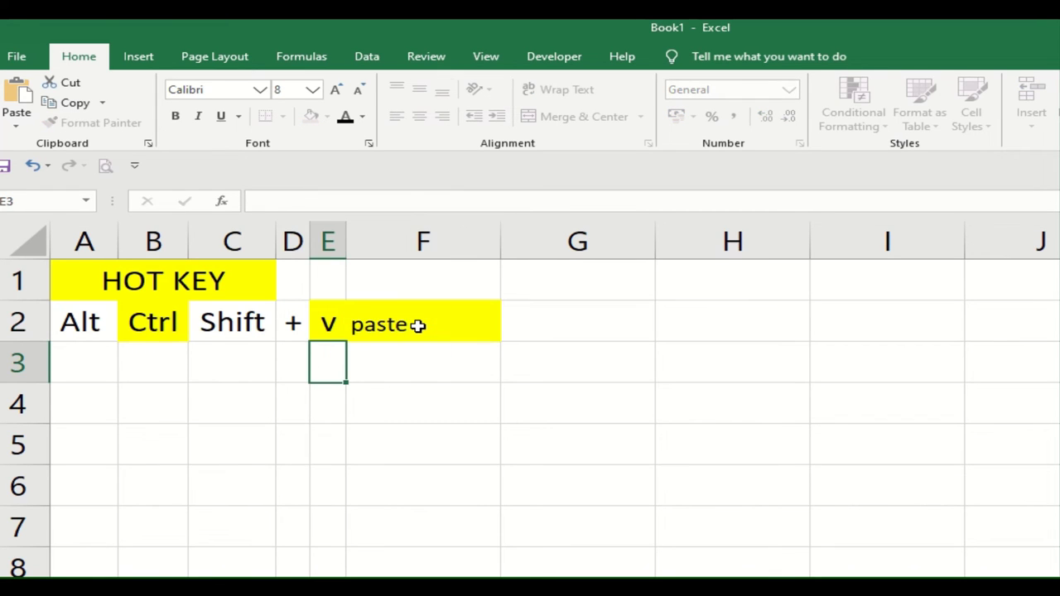
{"action": "key", "text": "Left"}
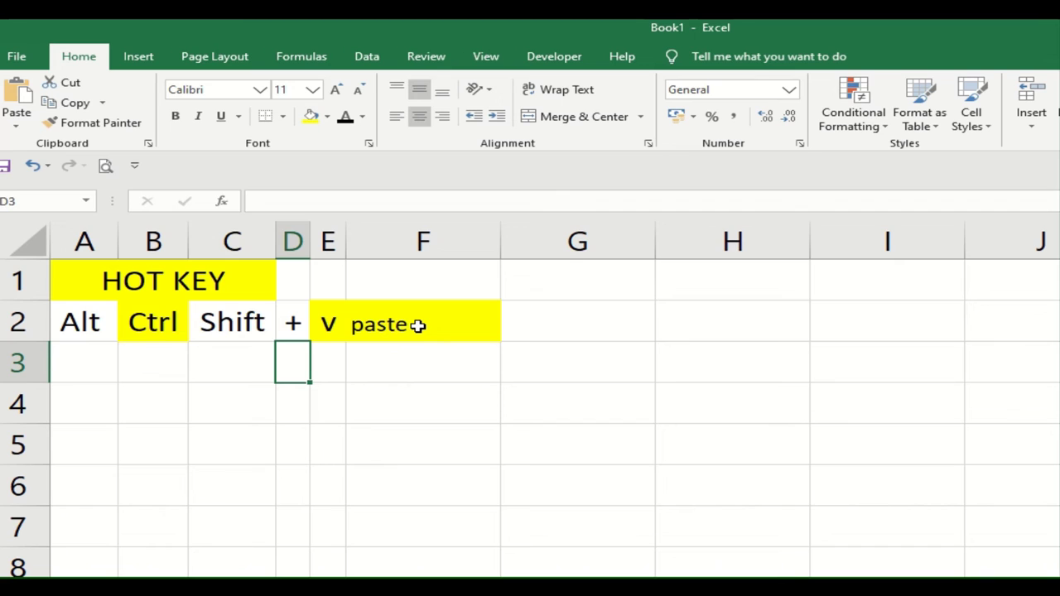
- Append 'special' to the F2 note so it reads 'paste special'
{"action": "key", "text": "Left"}
{"action": "key", "text": "Up"}
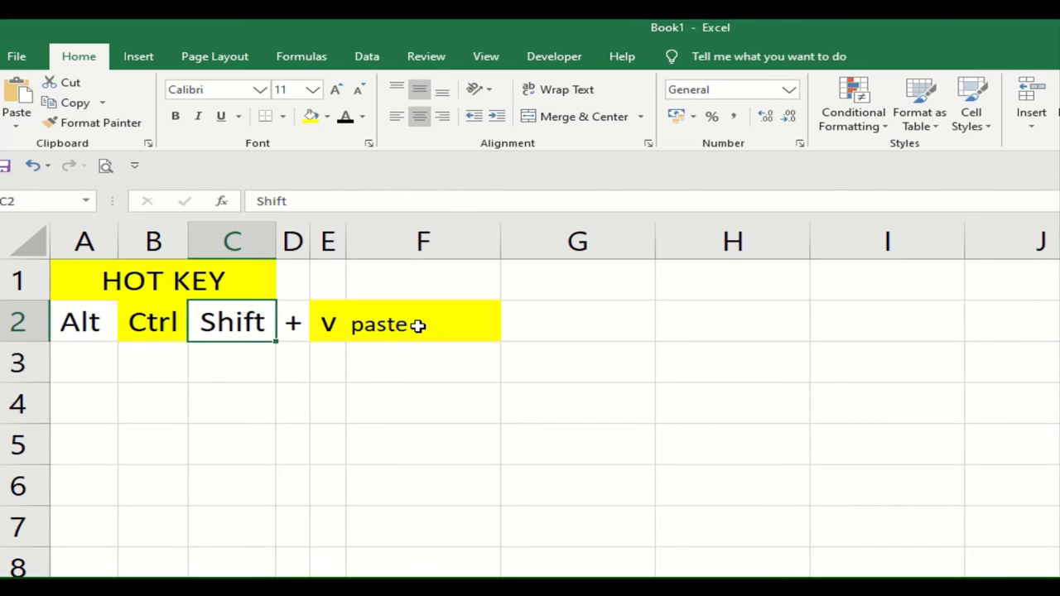
{"action": "double_click", "coordinate": [455, 323]}
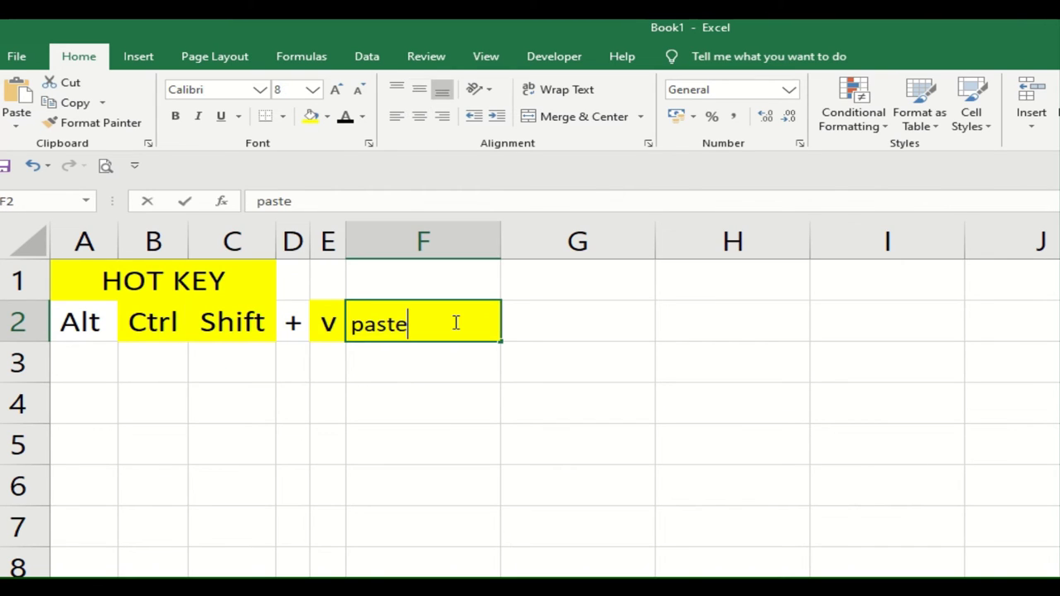
{"action": "type", "text": "special"}
{"action": "key", "text": "Return"}
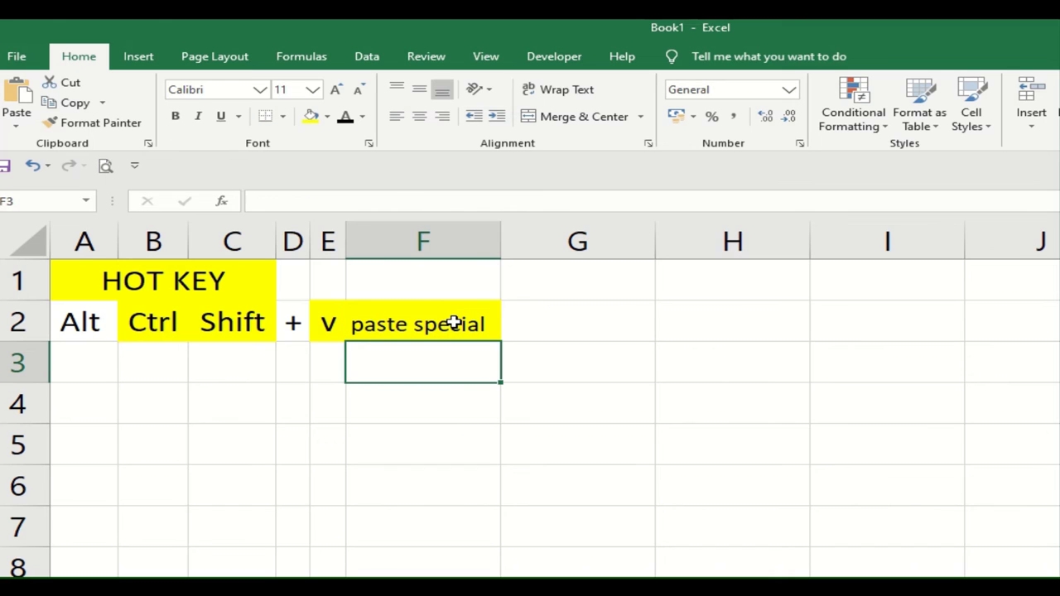
- Set the Shift cell C2 to No Fill
{"action": "left_click", "coordinate": [232, 324]}
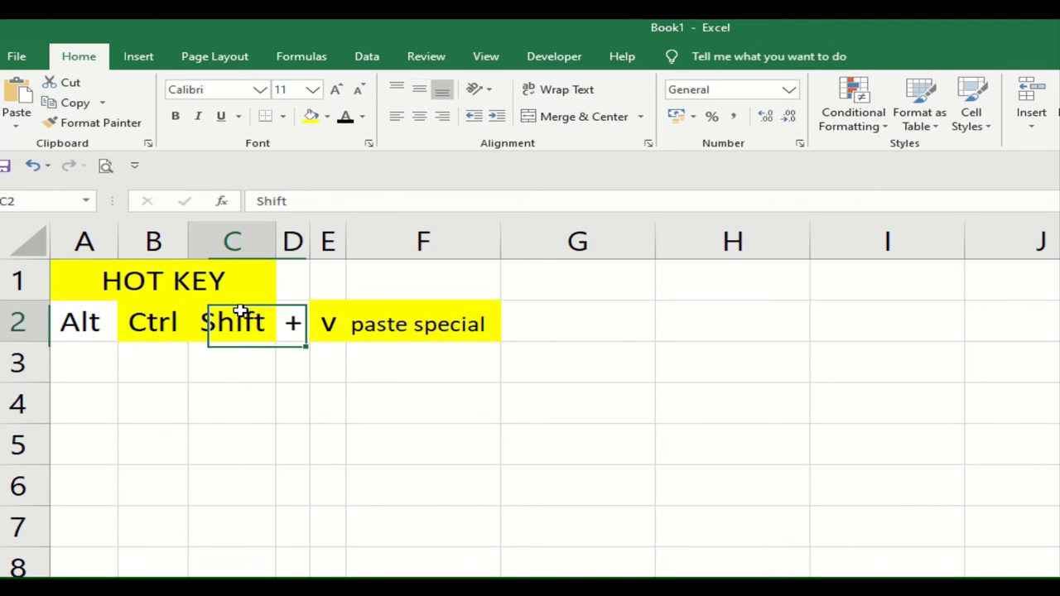
{"action": "left_click", "coordinate": [327, 116]}
{"action": "left_click", "coordinate": [343, 266]}
{"action": "left_click", "coordinate": [382, 344]}
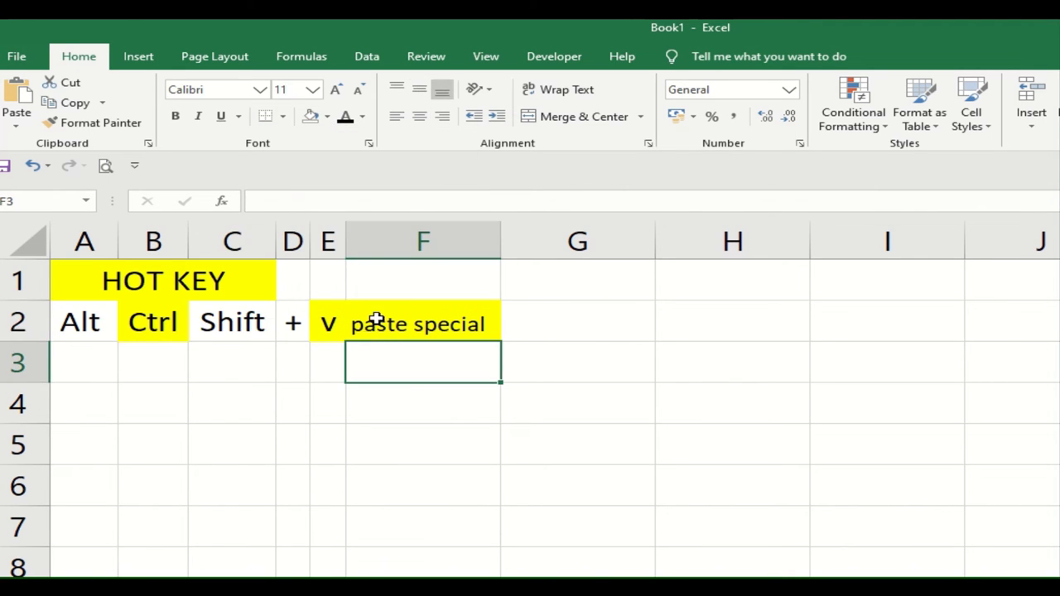
{"action": "left_click", "coordinate": [377, 320]}
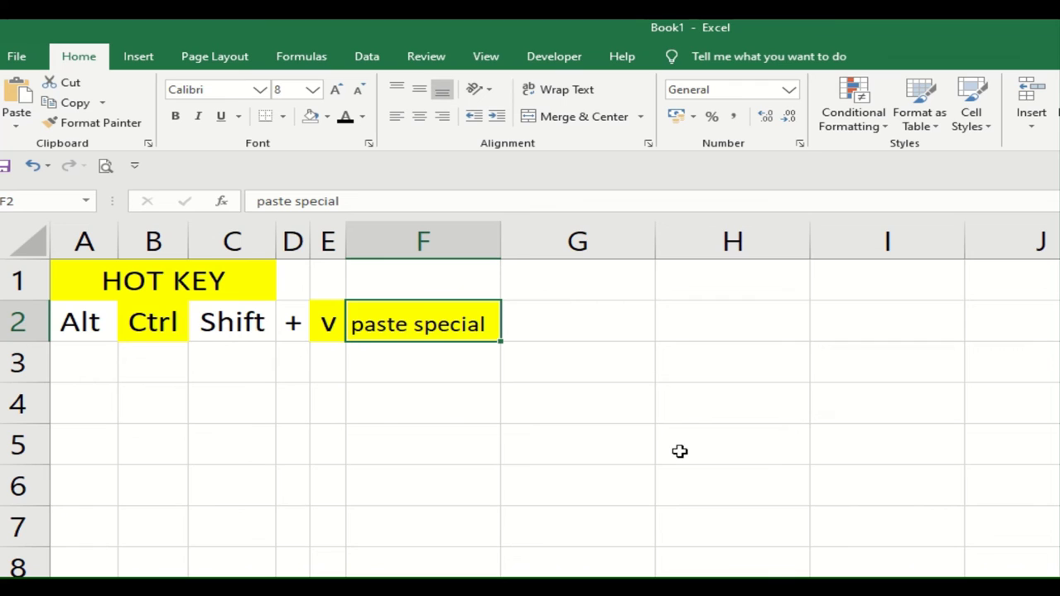
- Enter 'F4' as the key in E2 and 'CLOSE THE WINDOW' in F2
{"action": "left_click", "coordinate": [330, 323]}
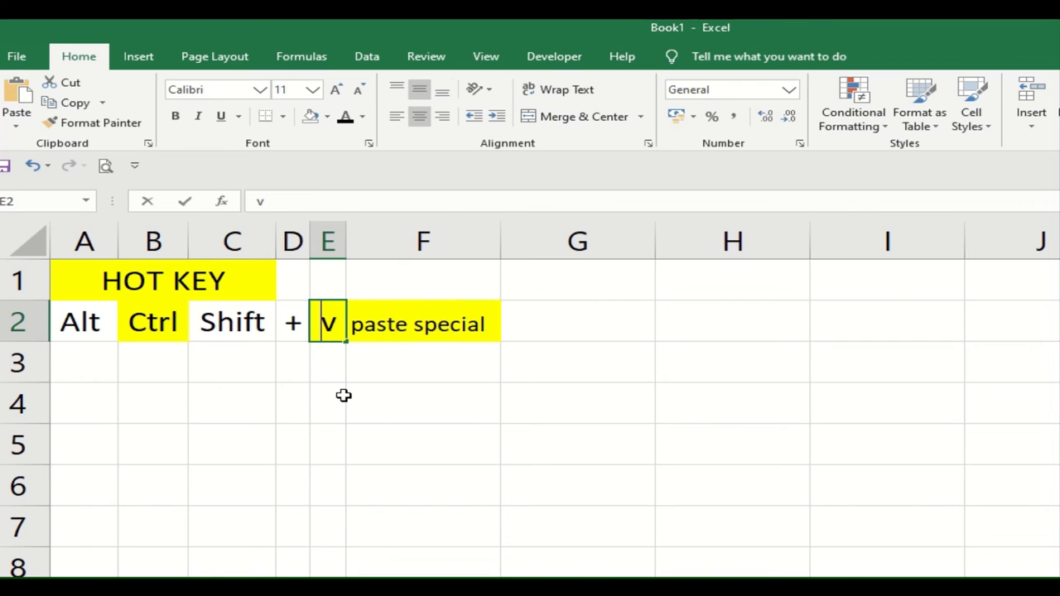
{"action": "type", "text": "F4"}
{"action": "key", "text": "Return"}
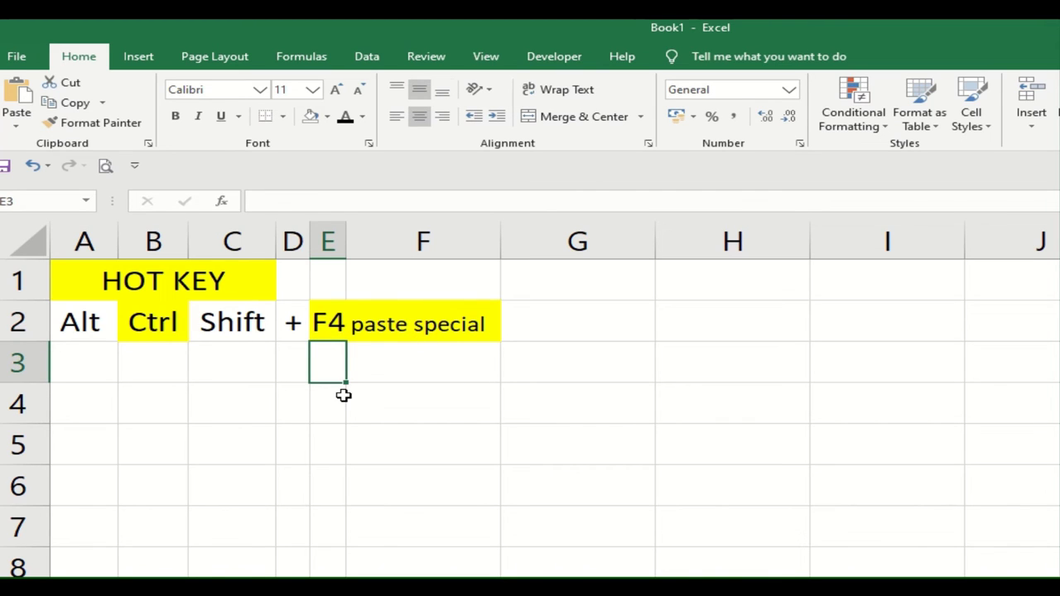
{"action": "key", "text": "Up"}
{"action": "key", "text": "Right"}
{"action": "type", "text": "c"}
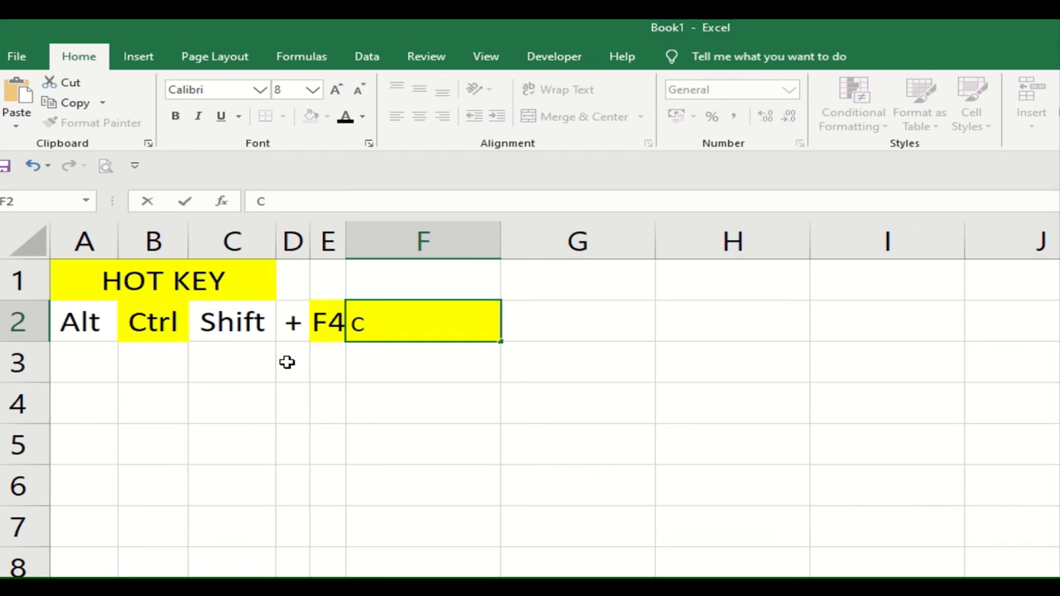
{"action": "type", "text": "LOSE THE WIN"}
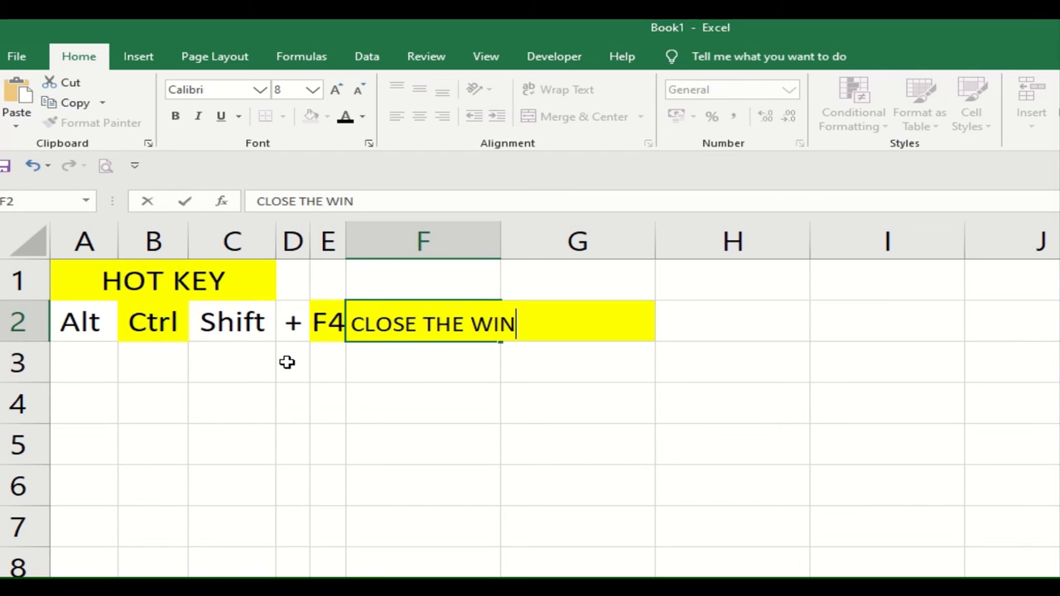
{"action": "type", "text": "DOW"}
{"action": "key", "text": "Return"}
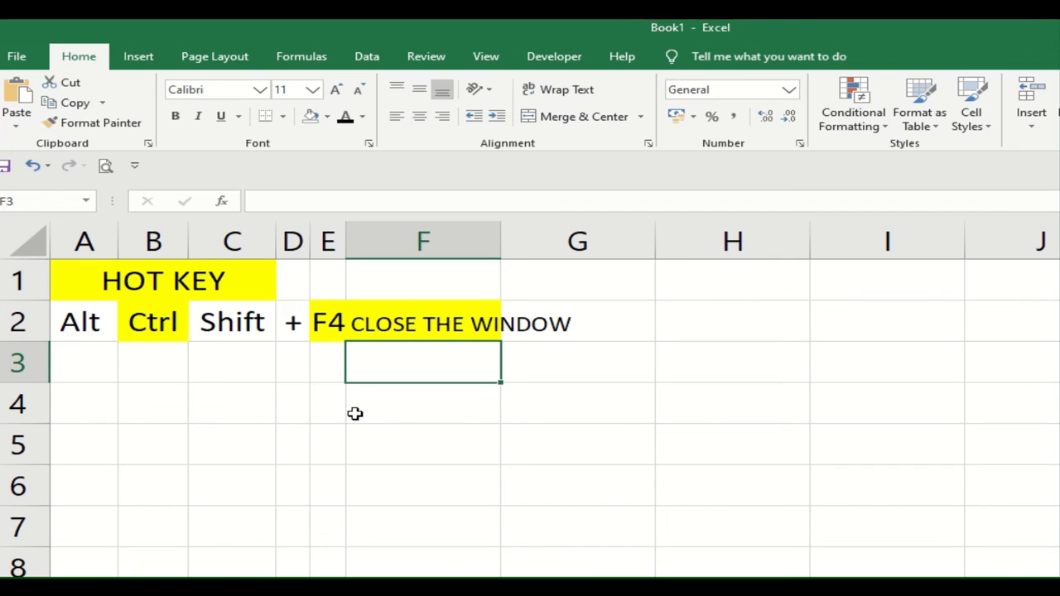
- Change the key in E2 to 'End' and widen column E to fit
{"action": "left_click", "coordinate": [208, 324]}
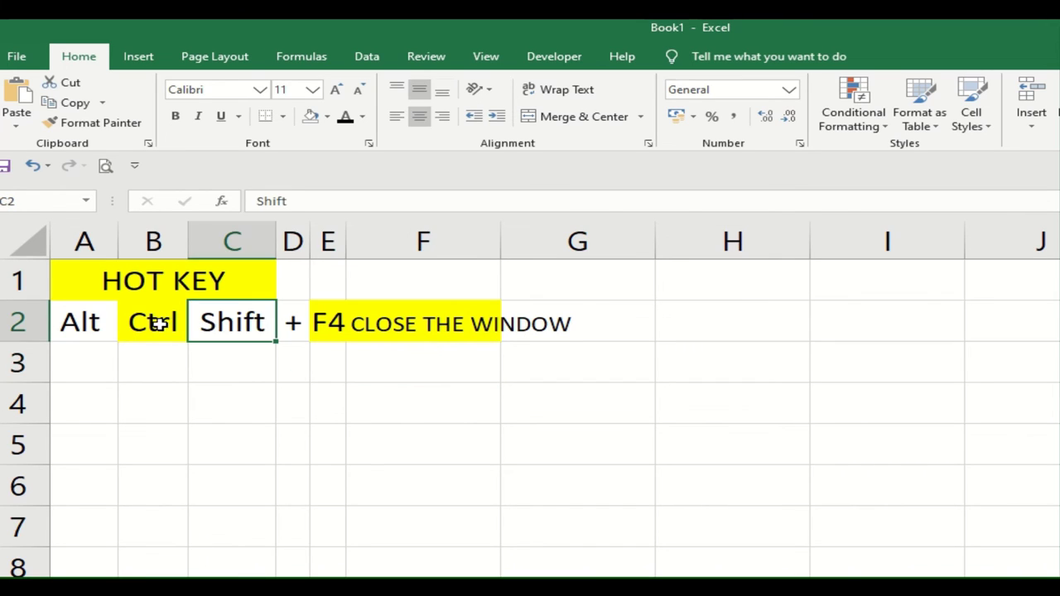
{"action": "left_click", "coordinate": [154, 321]}
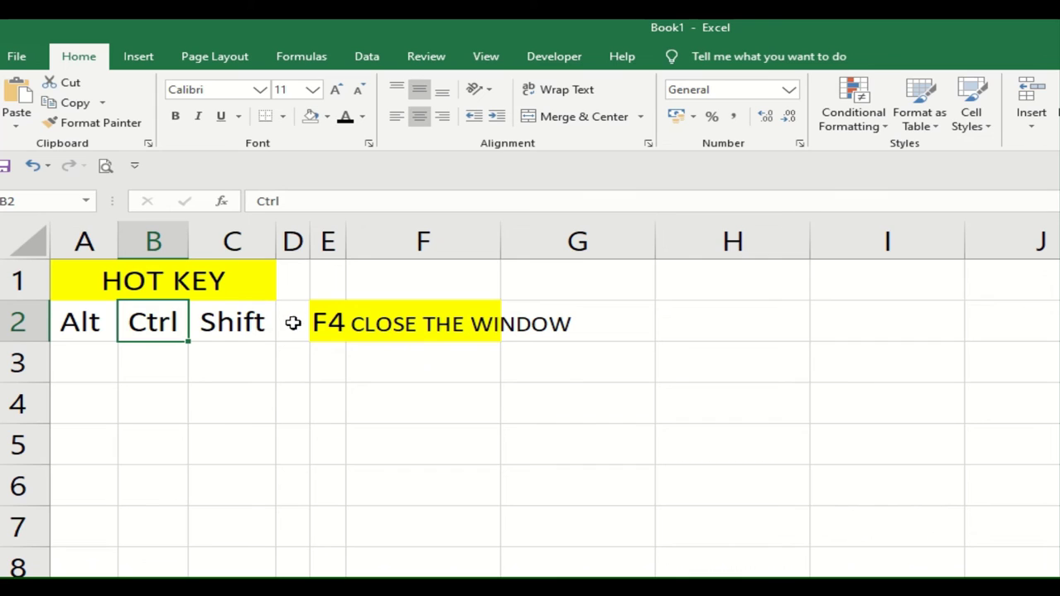
{"action": "left_click", "coordinate": [329, 321]}
{"action": "type", "text": "eND"}
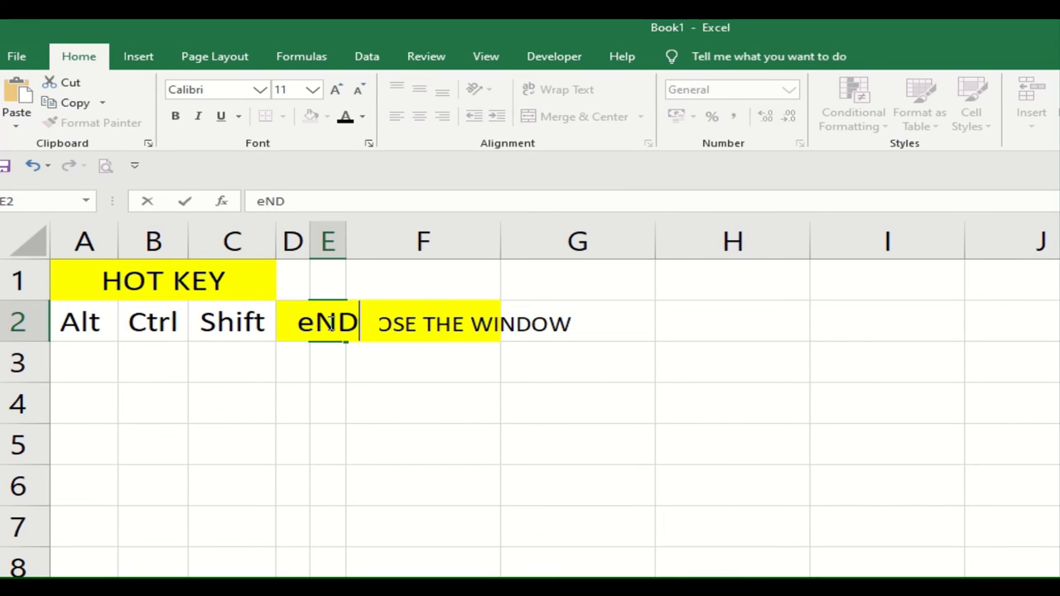
{"action": "key", "text": "Return"}
{"action": "left_click_drag", "start_coordinate": [346, 241], "coordinate": [383, 242]}
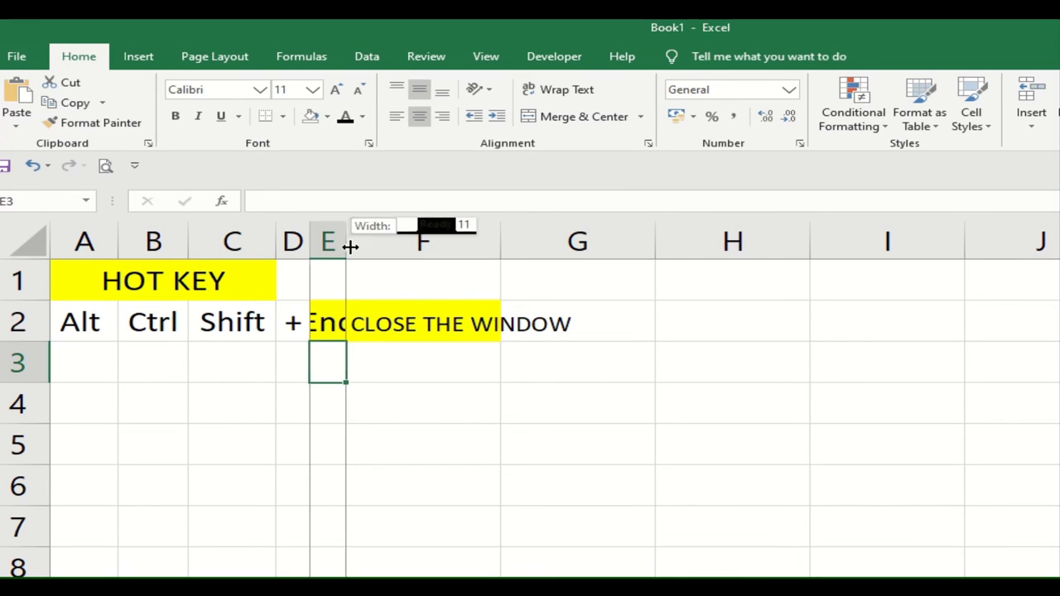
- Set the F2 description to 'select to end of cell'
{"action": "left_click", "coordinate": [445, 326]}
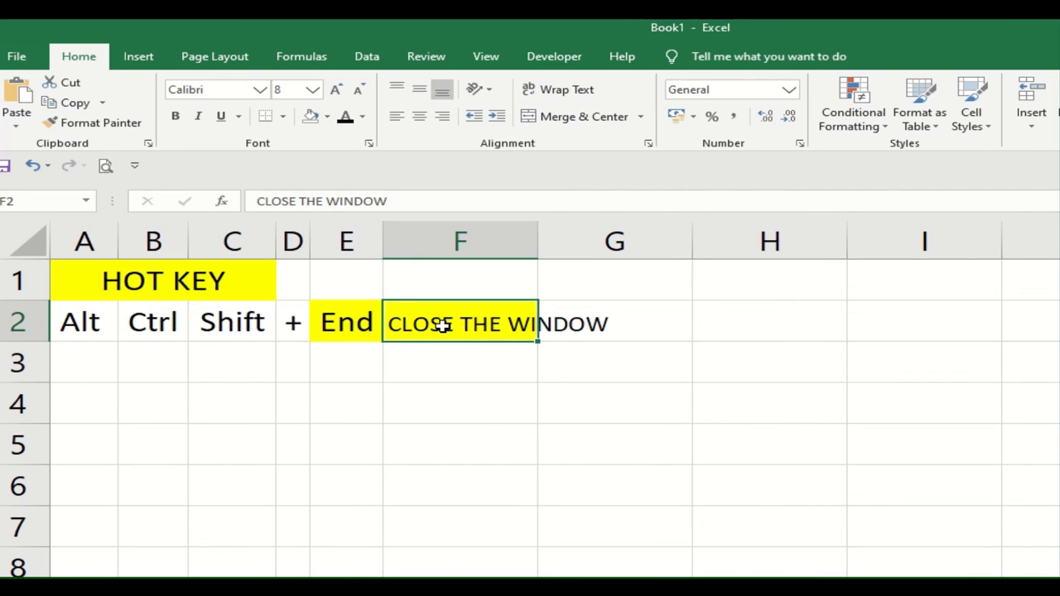
{"action": "type", "text": "selec"}
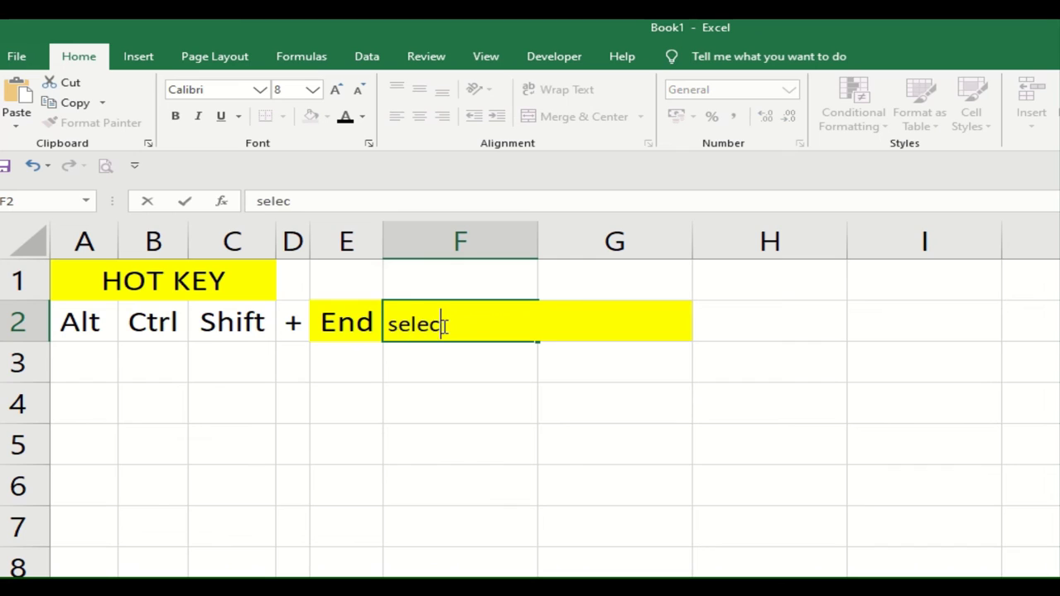
{"action": "type", "text": "t t"}
{"action": "type", "text": "o end of c"}
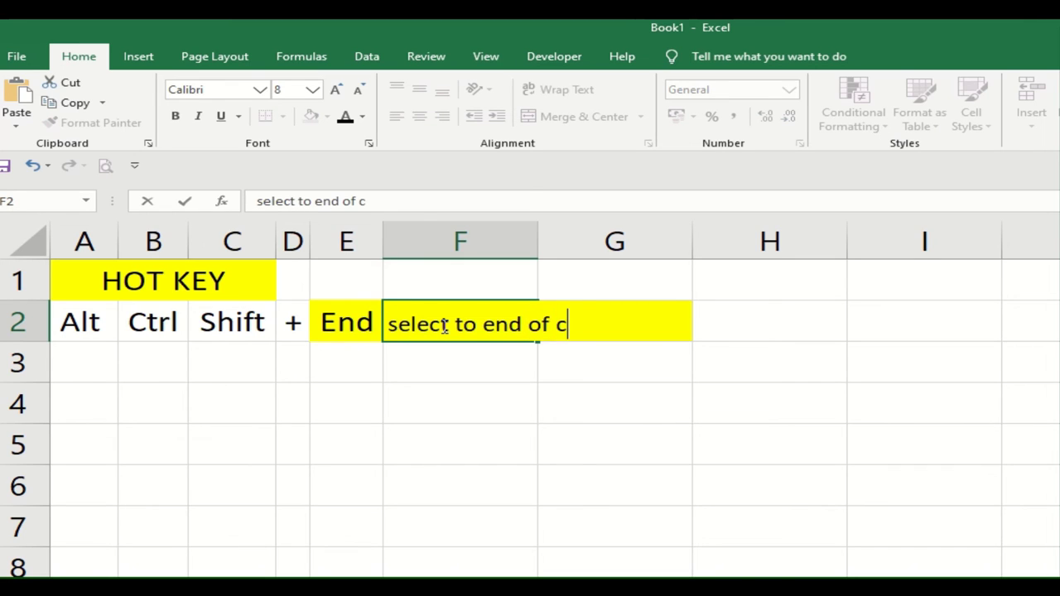
{"action": "type", "text": "ell"}
{"action": "key", "text": "Return"}
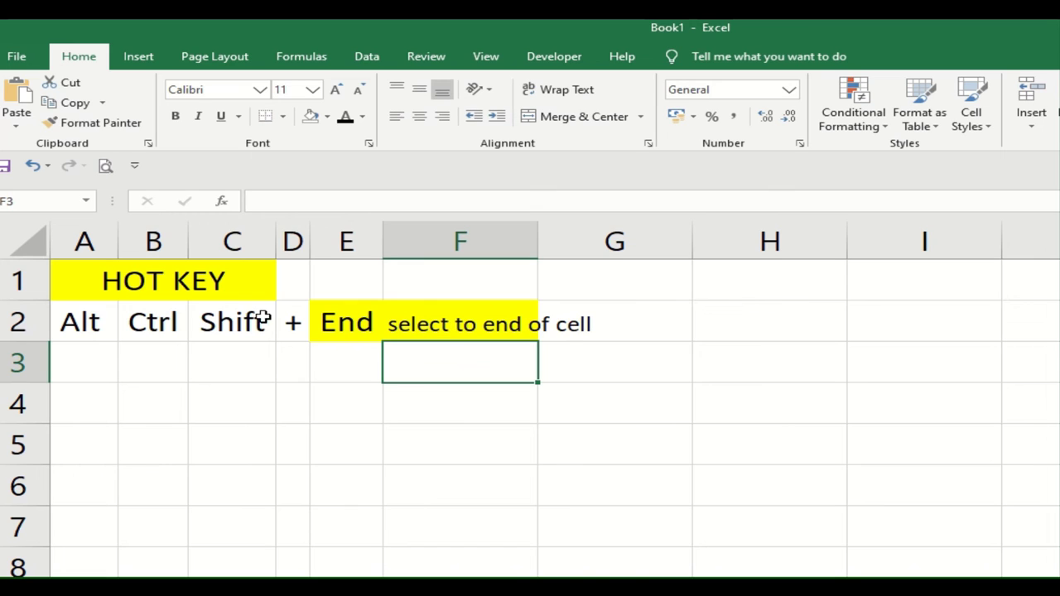
- Fill the Shift cell C2 with yellow again
{"action": "left_click", "coordinate": [258, 319]}
{"action": "left_click", "coordinate": [327, 117]}
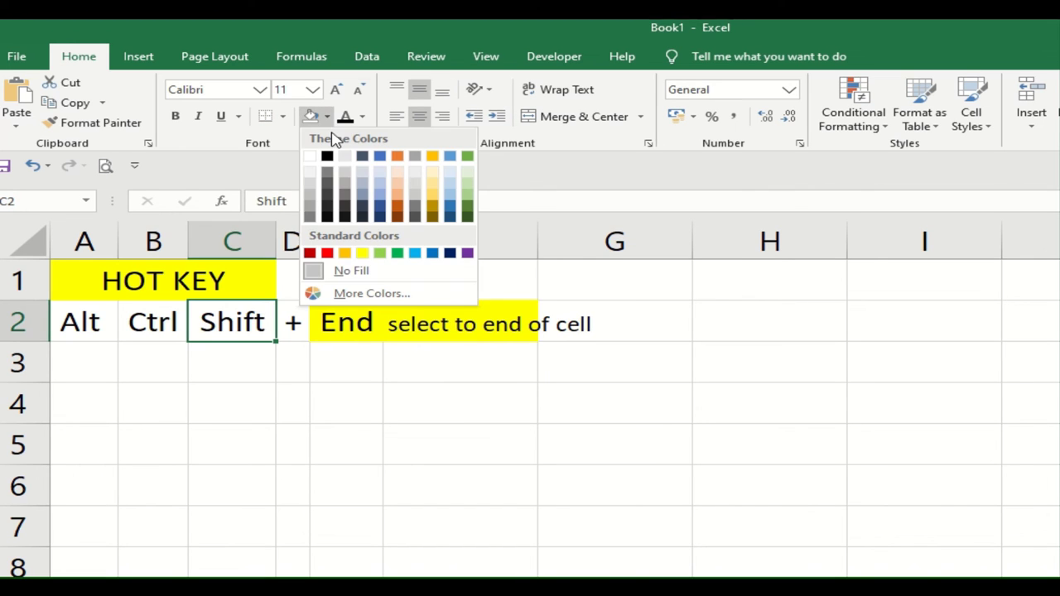
{"action": "left_click", "coordinate": [362, 253]}
{"action": "left_click", "coordinate": [407, 323]}
{"action": "left_click", "coordinate": [363, 324]}
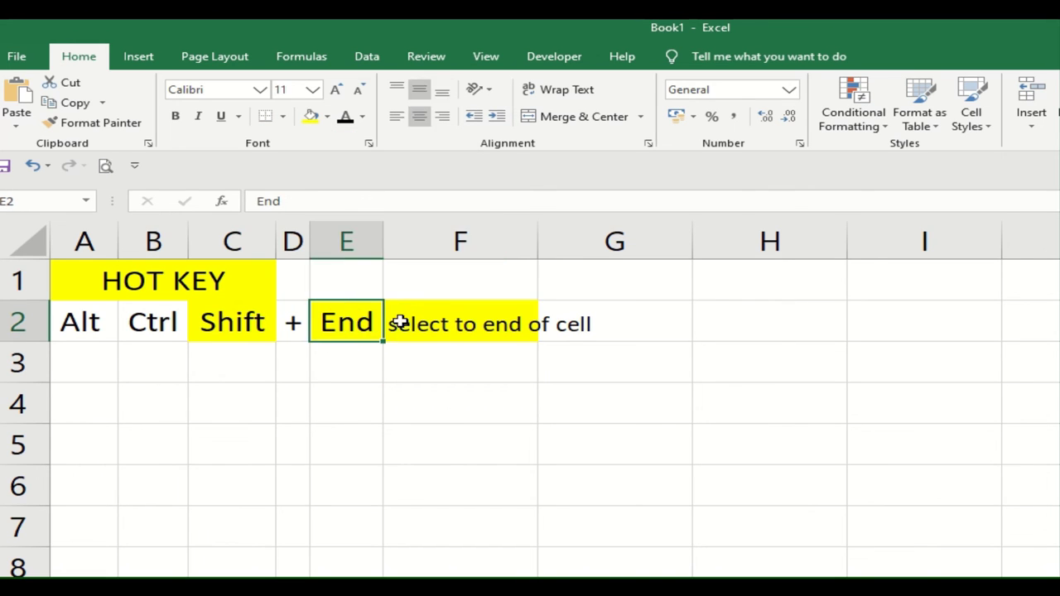
- Enter 'home' in E2 and change F2's 'end of cell' to 'beginning of the cell'
{"action": "type", "text": "home"}
{"action": "key", "text": "Return"}
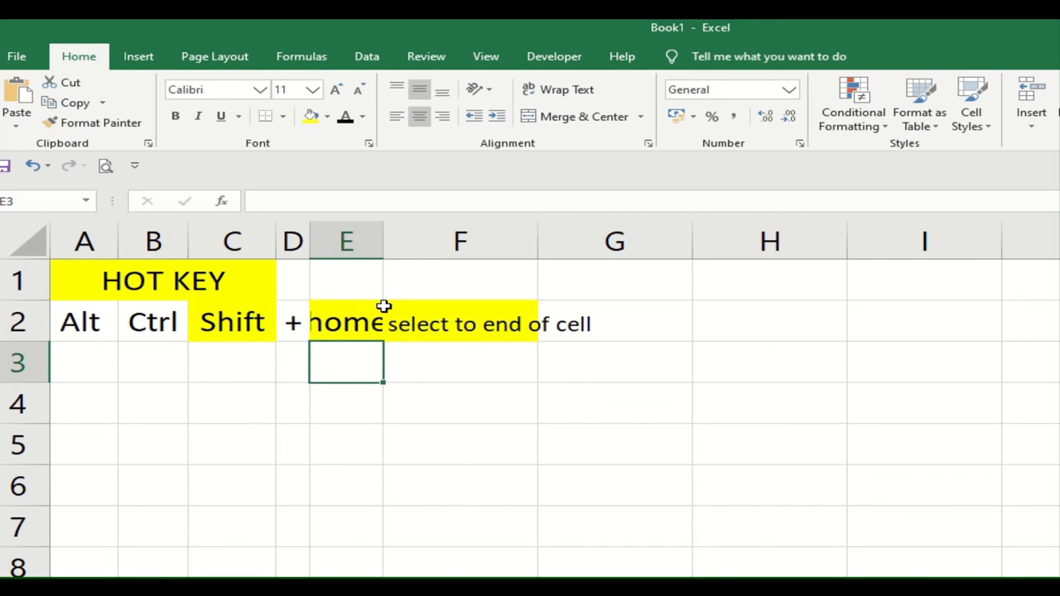
{"action": "left_click", "coordinate": [423, 325]}
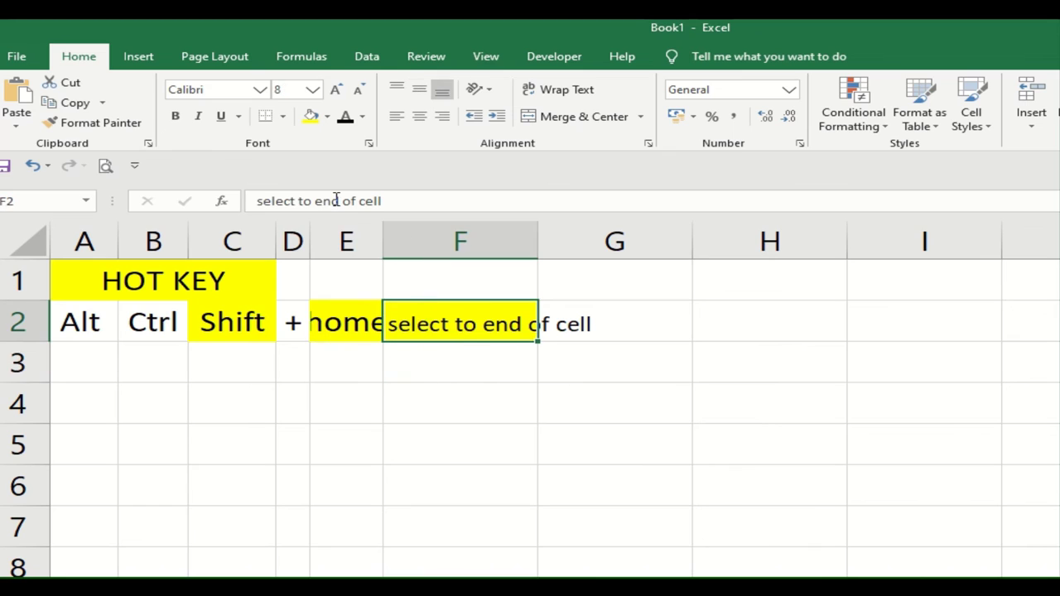
{"action": "left_click_drag", "start_coordinate": [317, 201], "coordinate": [406, 209]}
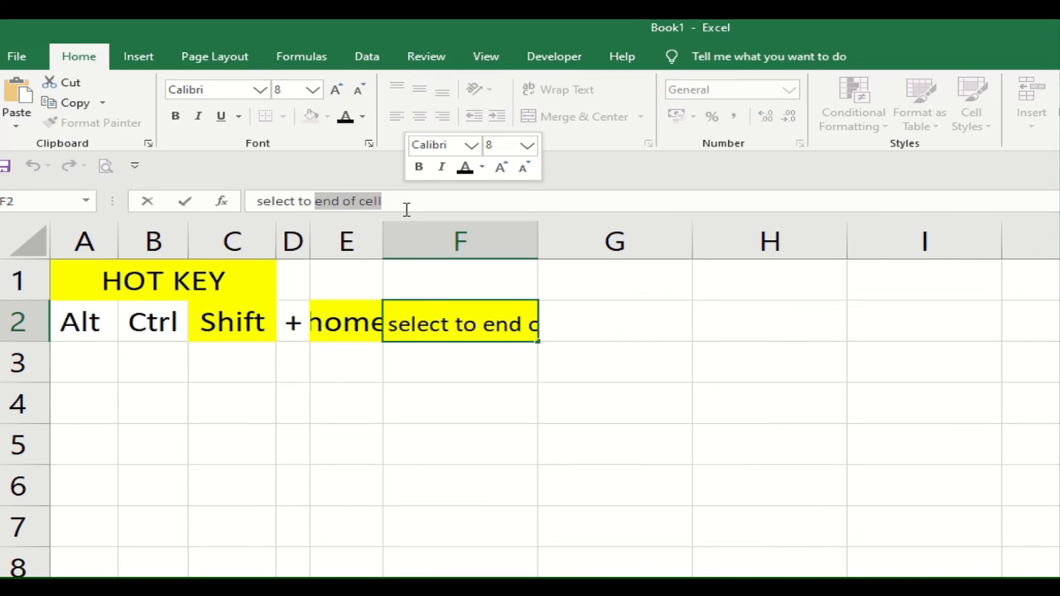
{"action": "type", "text": "beginnin"}
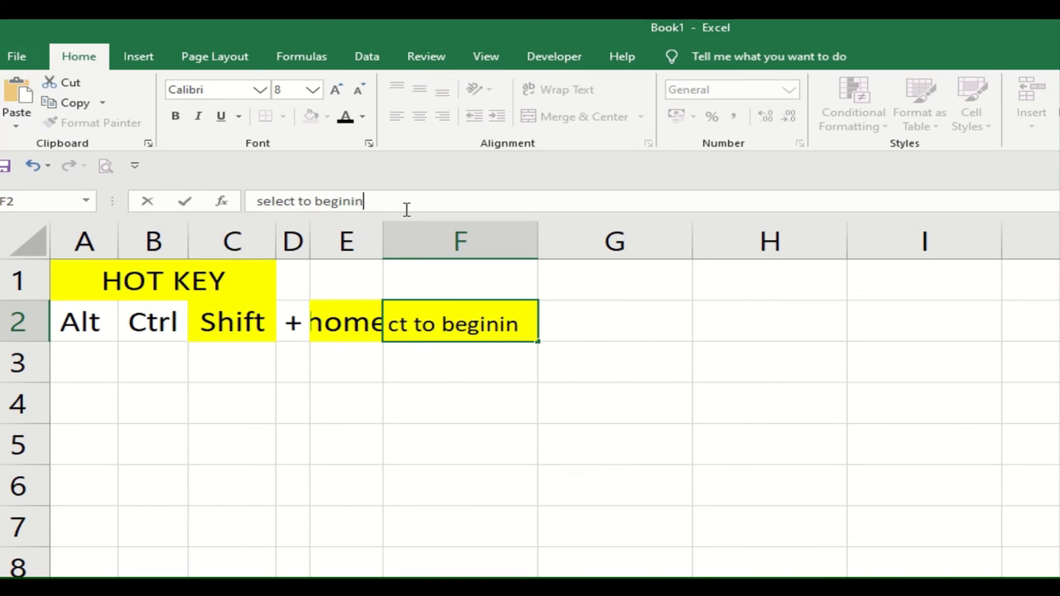
{"action": "type", "text": "g of the cell"}
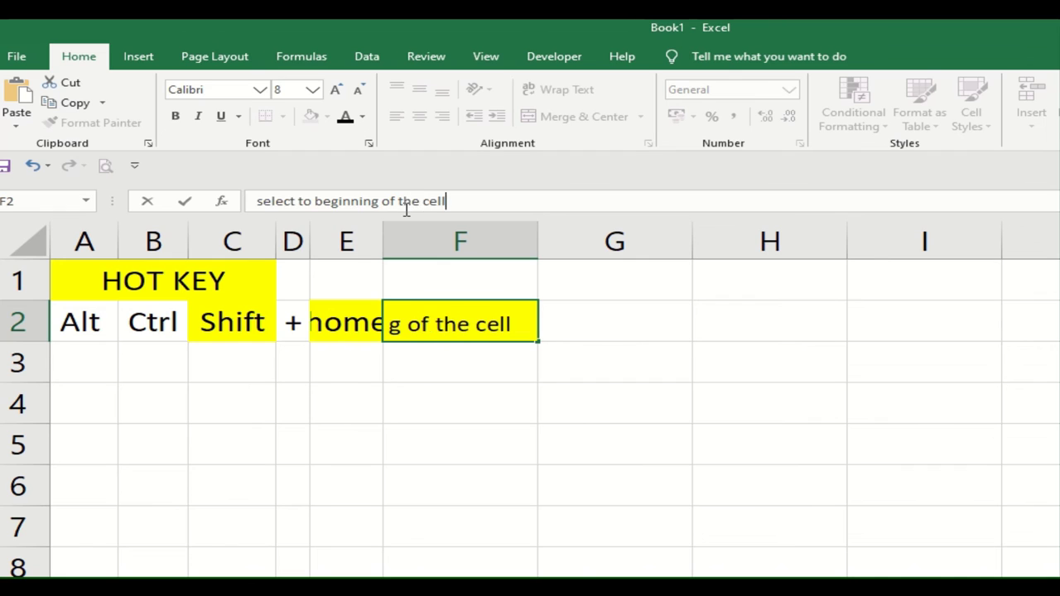
{"action": "key", "text": "Return"}
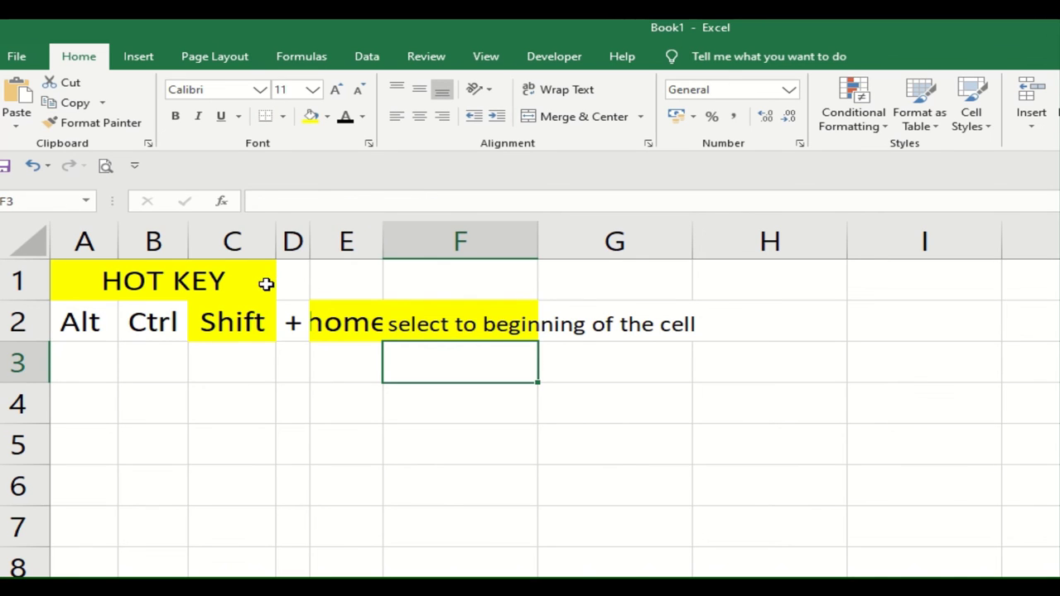
{"action": "left_click", "coordinate": [269, 333]}
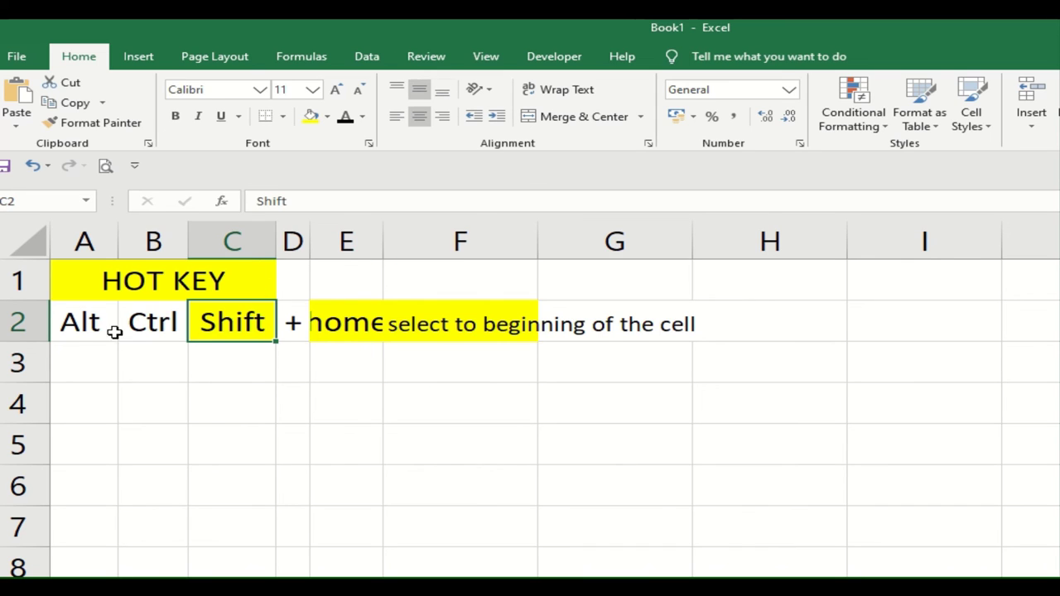
{"action": "left_click", "coordinate": [331, 324]}
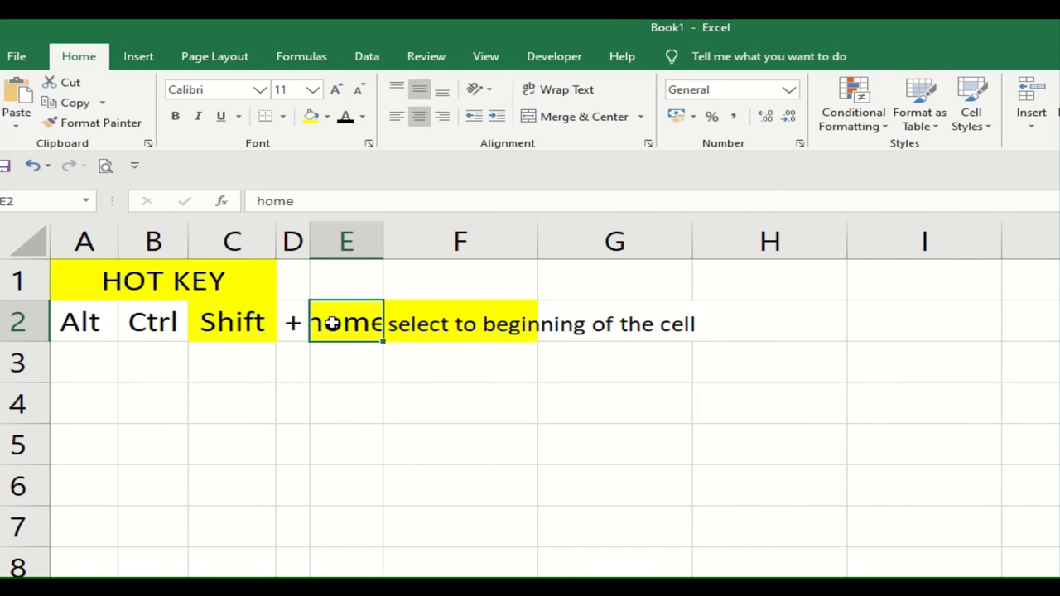
- Enter 'Enter' in E2 and clear the yellow fill from Shift (C2) and F2
{"action": "type", "text": "Ente"}
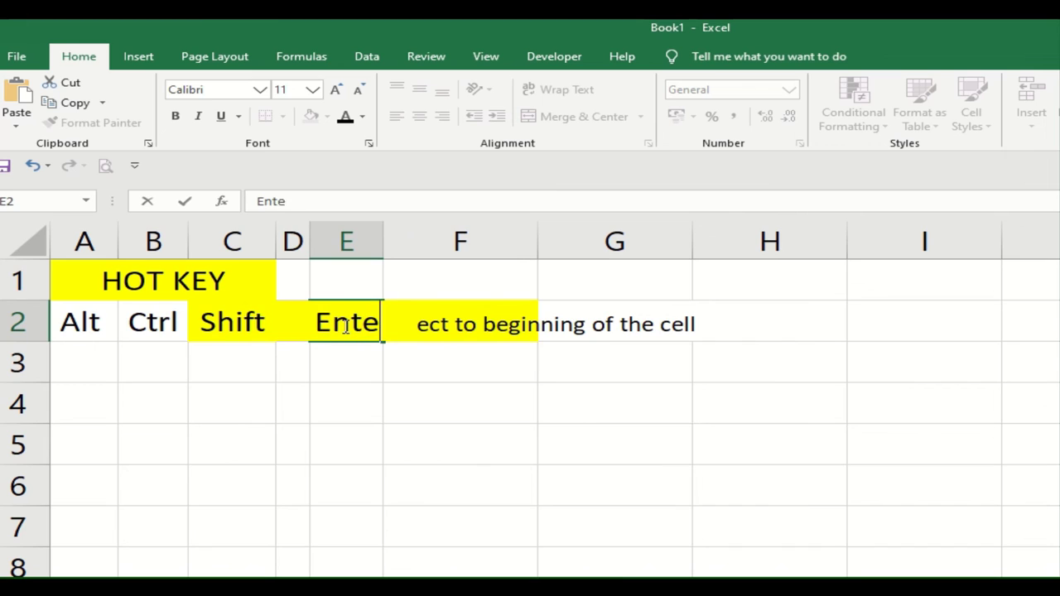
{"action": "type", "text": "r"}
{"action": "key", "text": "Return"}
{"action": "left_click", "coordinate": [252, 331]}
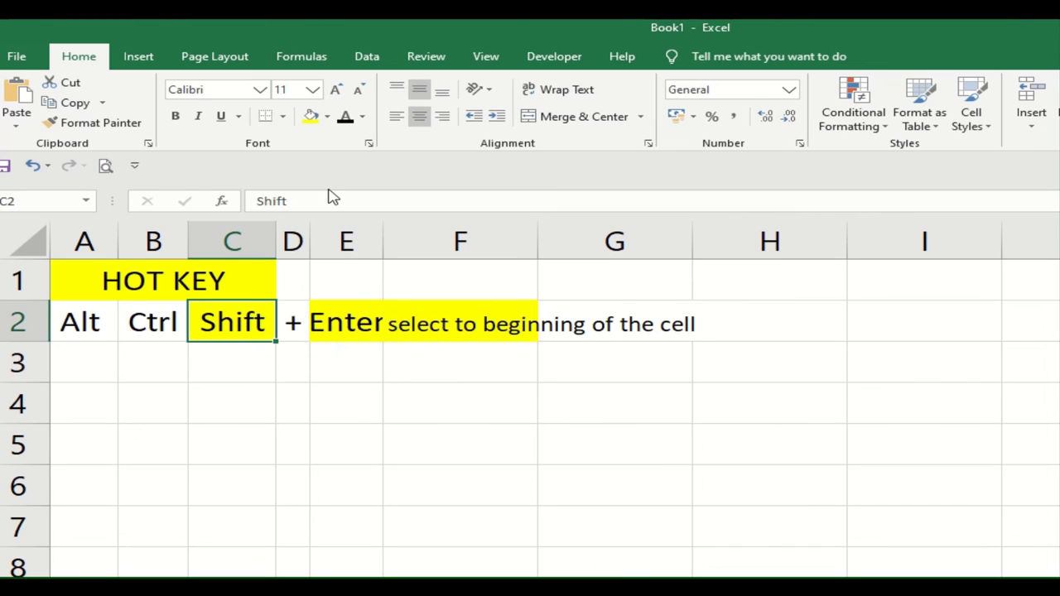
{"action": "left_click", "coordinate": [326, 116]}
{"action": "left_click", "coordinate": [352, 273]}
{"action": "left_click", "coordinate": [445, 331]}
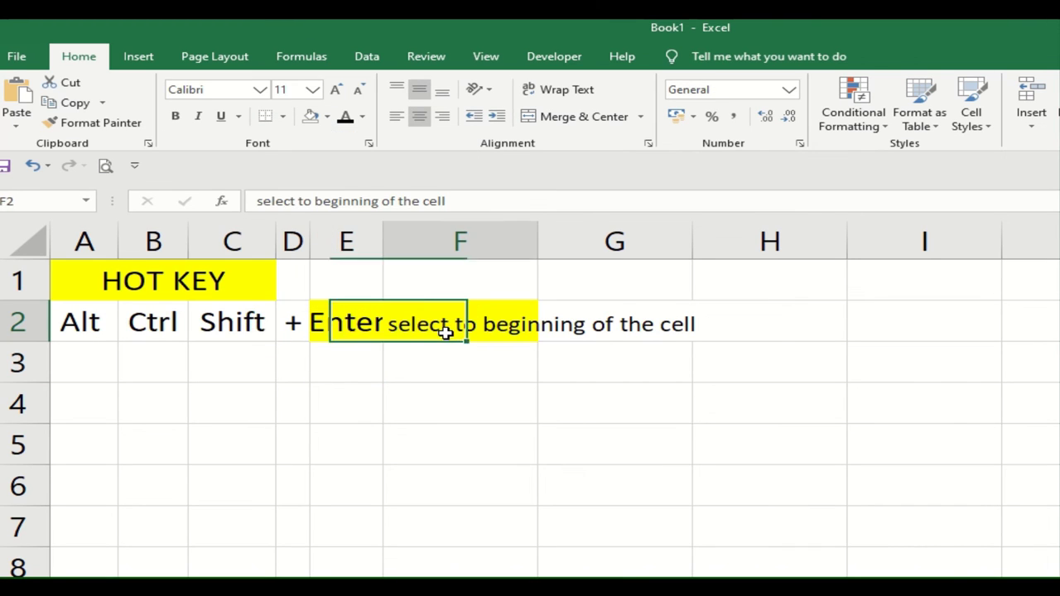
{"action": "left_click", "coordinate": [311, 116]}
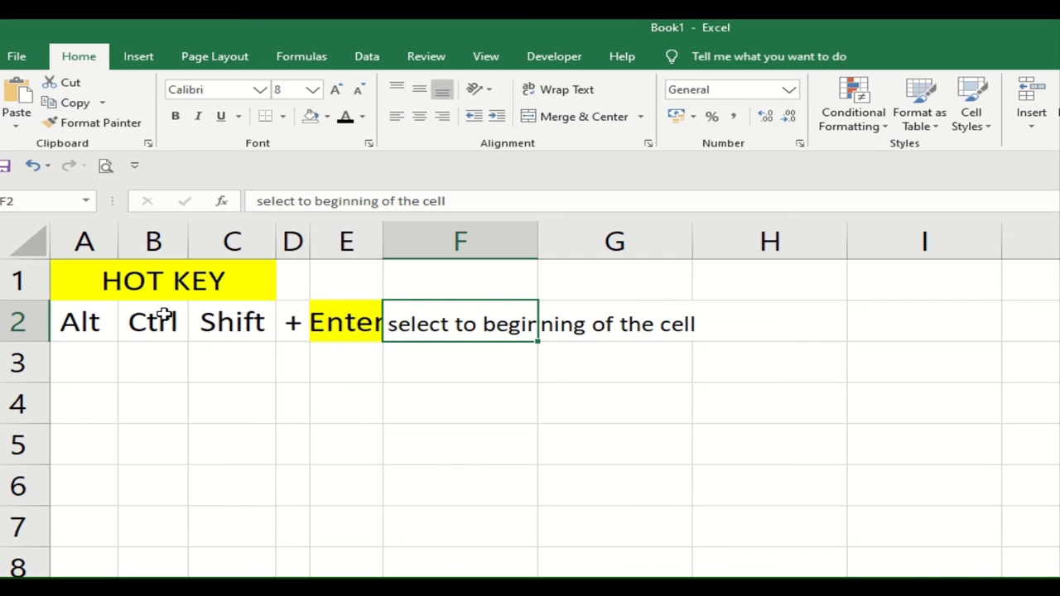
- Fill the Alt cell A2 yellow
{"action": "left_click", "coordinate": [102, 313]}
{"action": "left_click", "coordinate": [327, 116]}
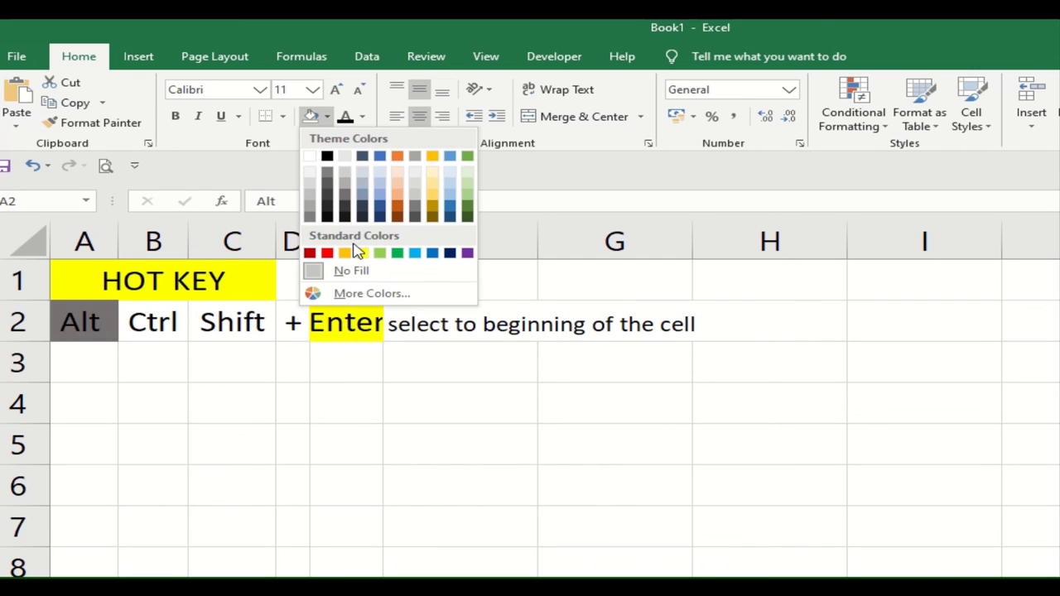
{"action": "left_click", "coordinate": [356, 251]}
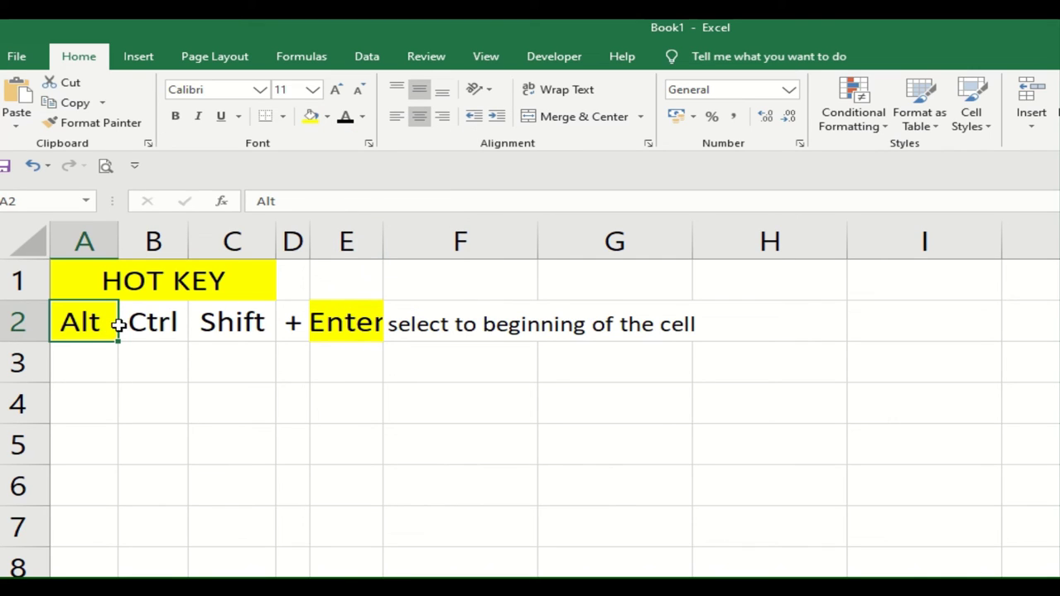
- Type 'new line in same cell' as the description in F2
{"action": "left_click", "coordinate": [329, 323]}
{"action": "left_click", "coordinate": [442, 324]}
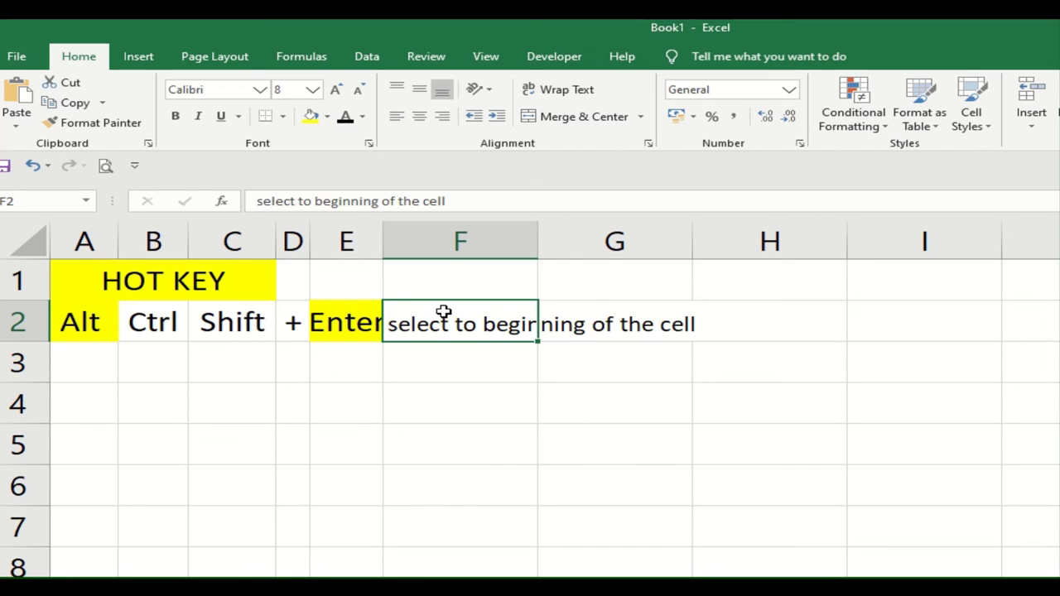
{"action": "type", "text": "ne"}
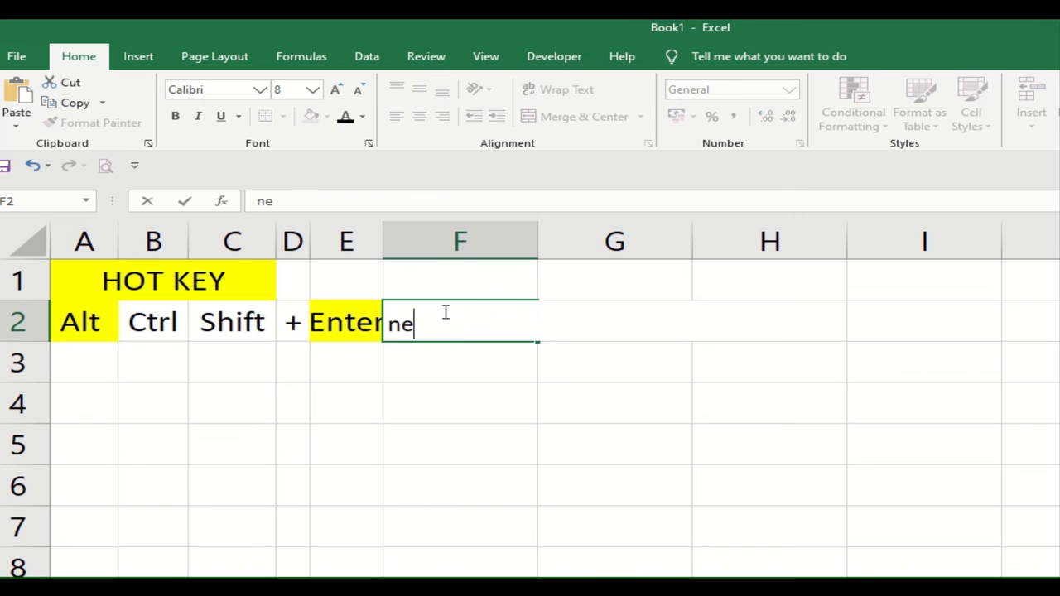
{"action": "type", "text": "w line in"}
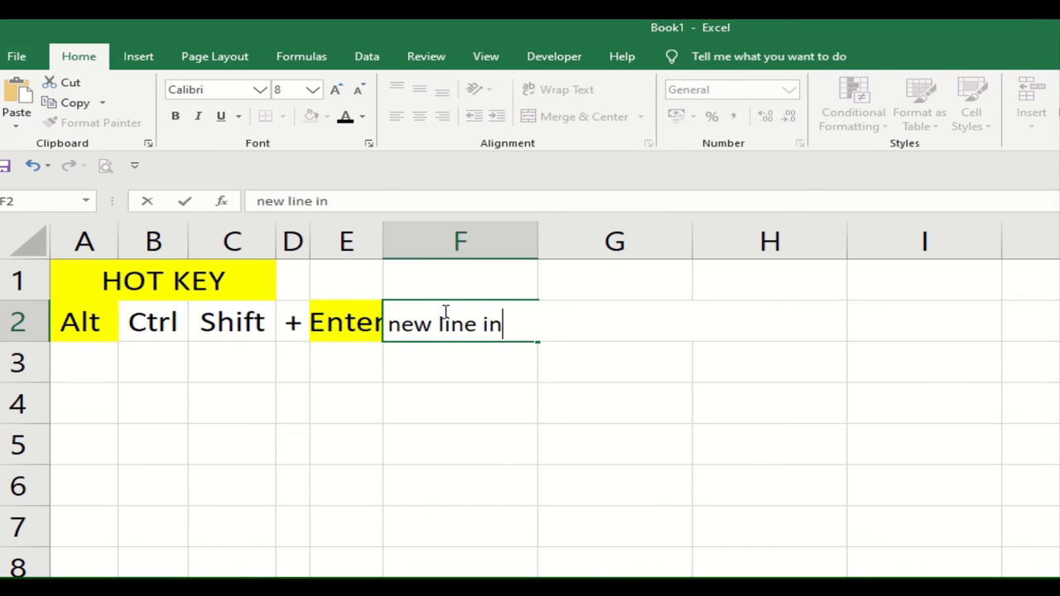
{"action": "type", "text": " same cell"}
{"action": "key", "text": "Return"}
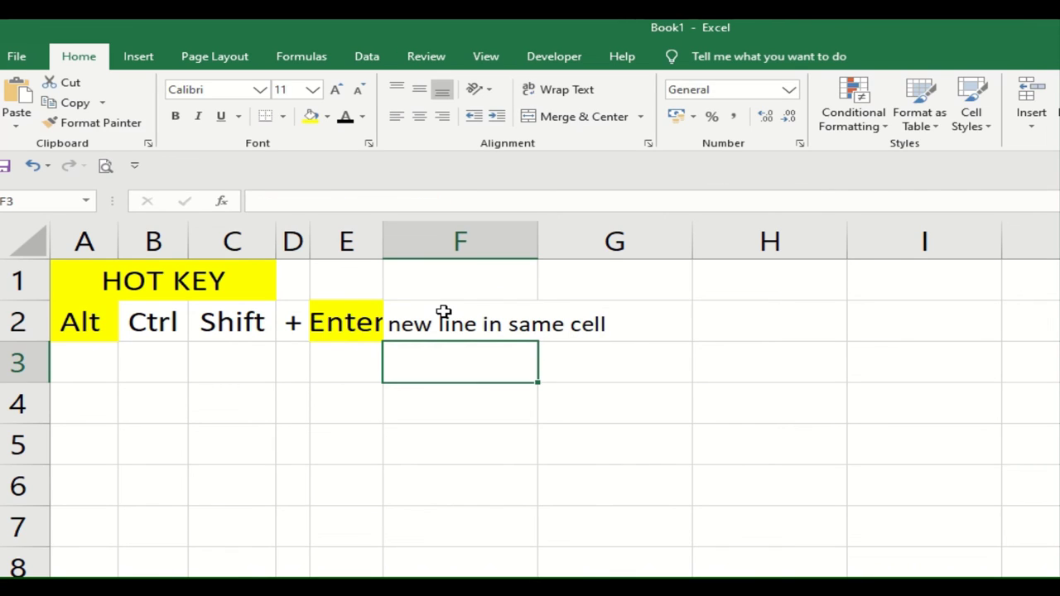
{"action": "left_click", "coordinate": [429, 293]}
- Fill F2 yellow and widen columns E and F to fit their contents
{"action": "left_click", "coordinate": [310, 115]}
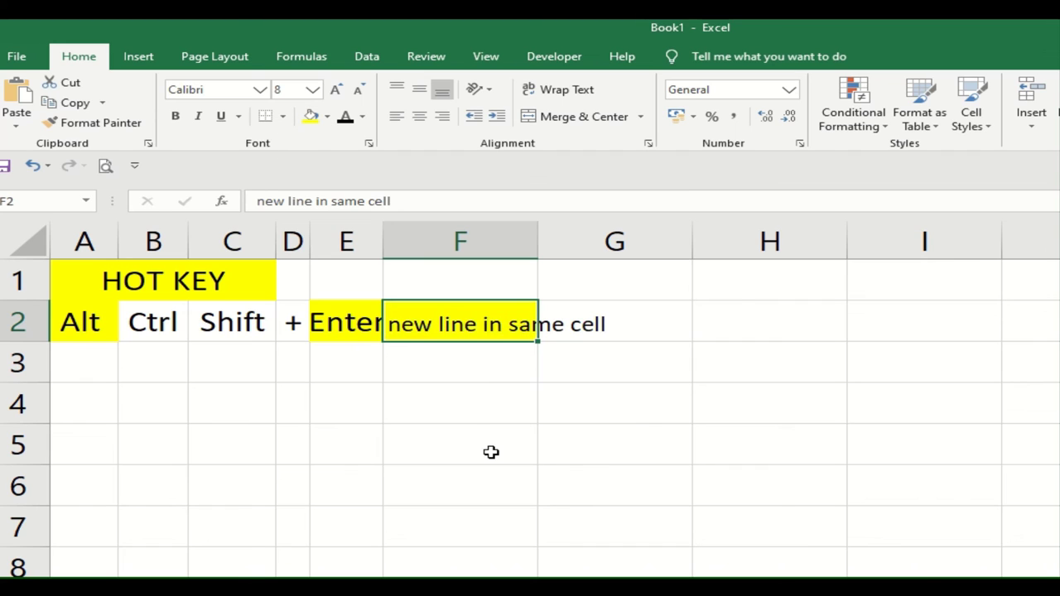
{"action": "left_click", "coordinate": [462, 401]}
{"action": "left_click_drag", "start_coordinate": [382, 236], "coordinate": [406, 236]}
{"action": "left_click", "coordinate": [458, 324]}
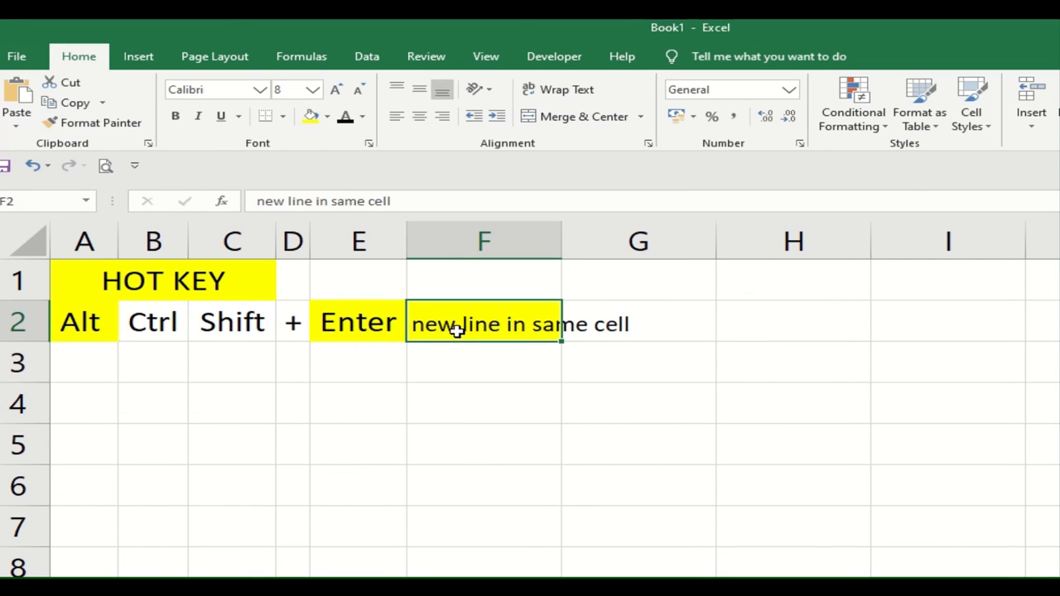
{"action": "left_click_drag", "start_coordinate": [562, 240], "coordinate": [664, 240]}
- Add borders around every cell of the A1:F2 shortcut table
{"action": "left_click", "coordinate": [362, 351]}
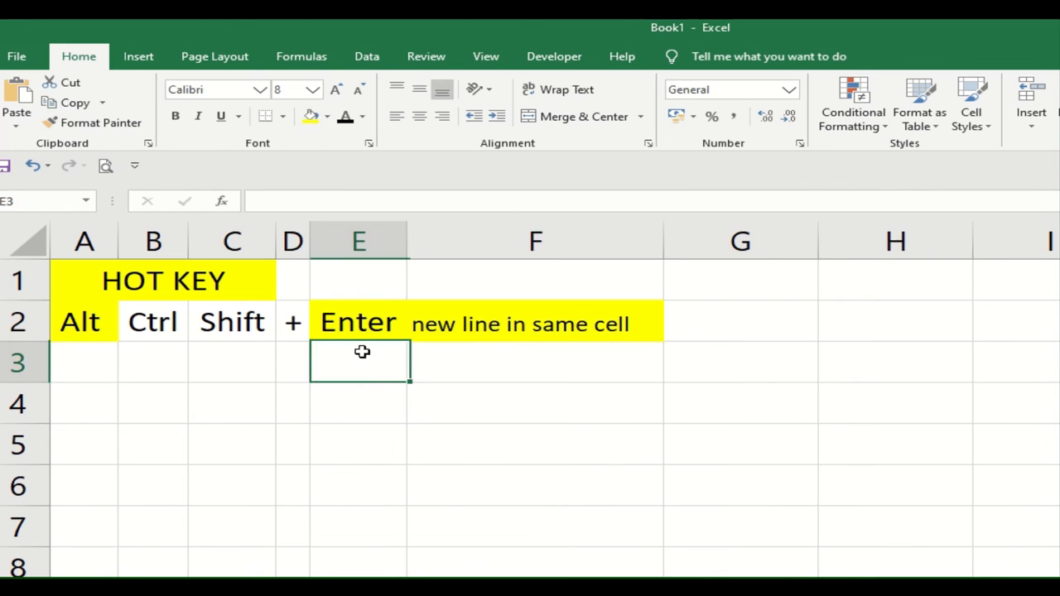
{"action": "key", "text": "ctrl+Home"}
{"action": "left_click_drag", "start_coordinate": [170, 286], "coordinate": [527, 320]}
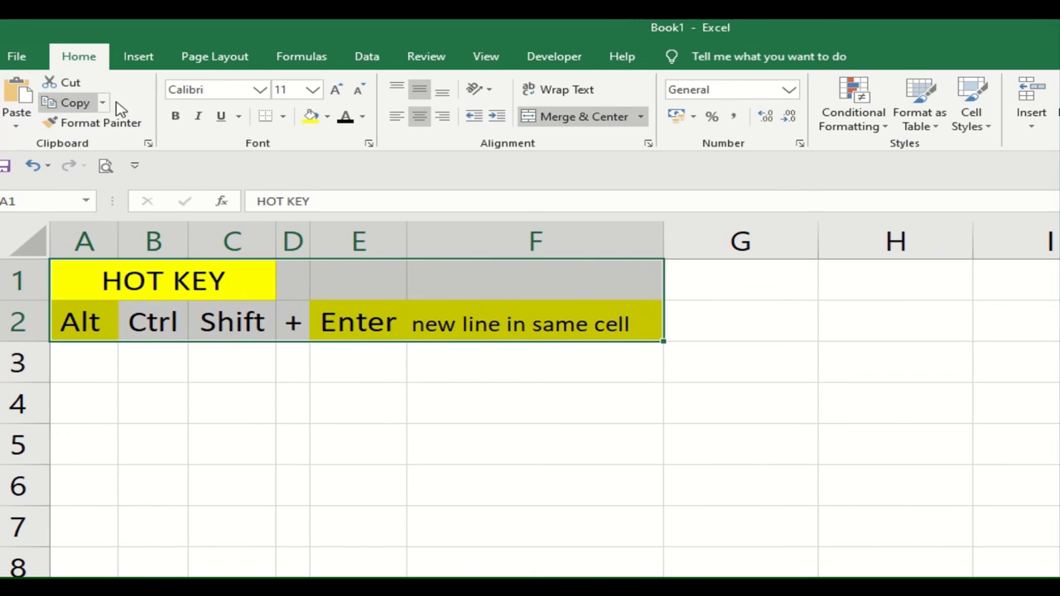
{"action": "left_click", "coordinate": [282, 116]}
{"action": "left_click", "coordinate": [344, 270]}
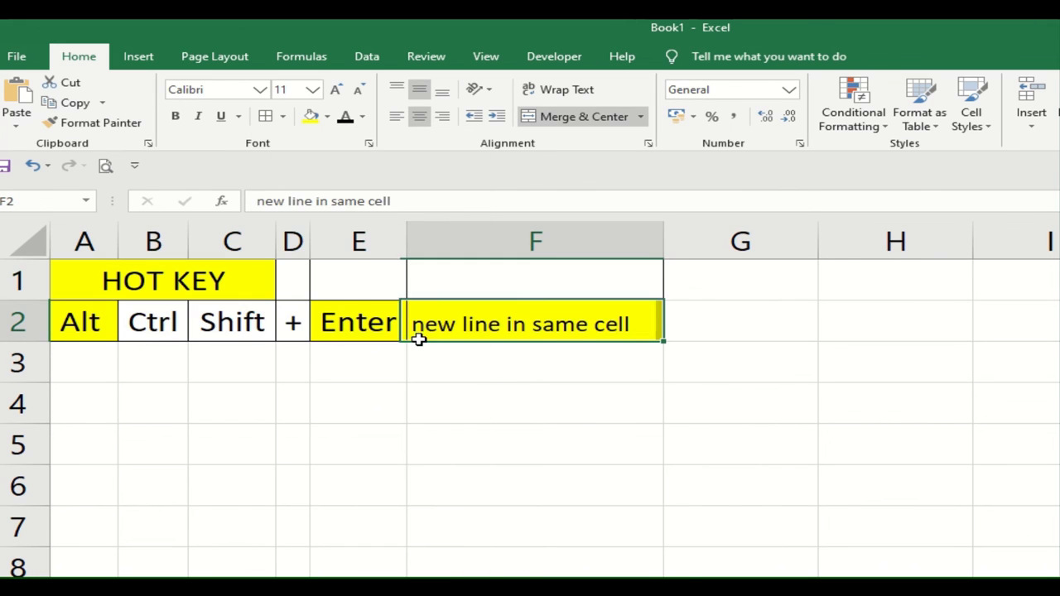
- Select F2, B2 and A2 in turn, ending on the Alt cell A2
{"action": "left_click", "coordinate": [417, 336]}
{"action": "left_click", "coordinate": [154, 324]}
{"action": "left_click", "coordinate": [86, 322]}
{"action": "left_click", "coordinate": [437, 319]}
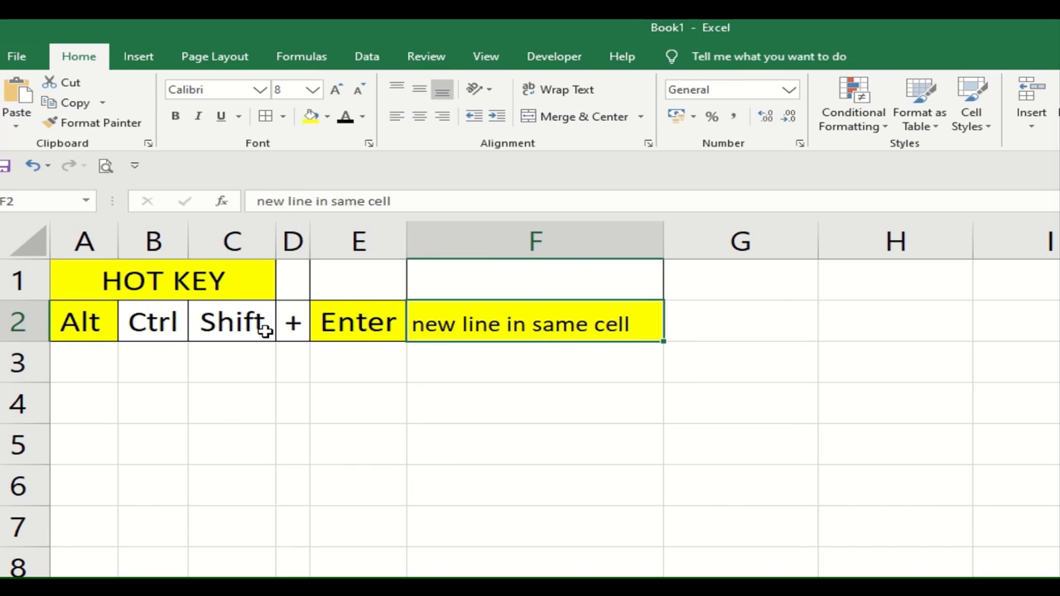
{"action": "left_click", "coordinate": [112, 321]}
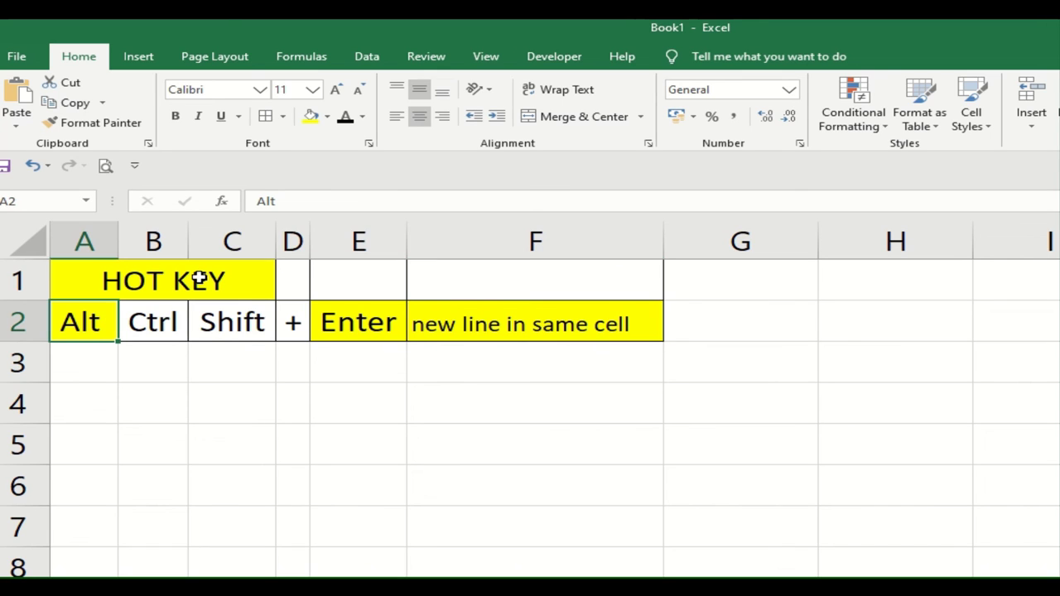
- Remove the yellow fill from Alt (A2) and enter 'Space' in E2
{"action": "left_click", "coordinate": [327, 118]}
{"action": "left_click", "coordinate": [388, 271]}
{"action": "left_click", "coordinate": [143, 319]}
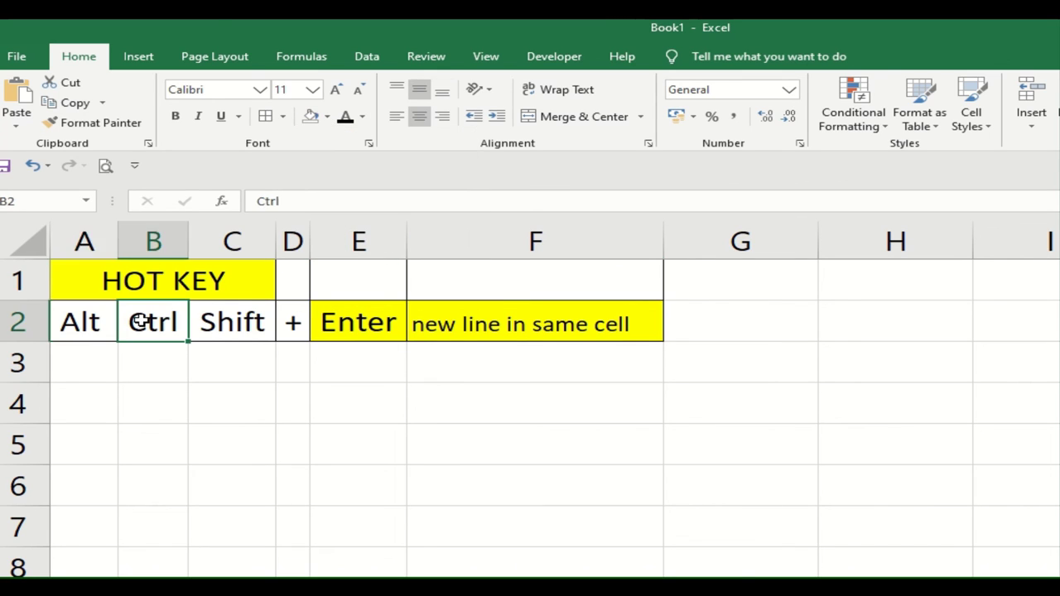
{"action": "left_click", "coordinate": [325, 322]}
{"action": "type", "text": "S"}
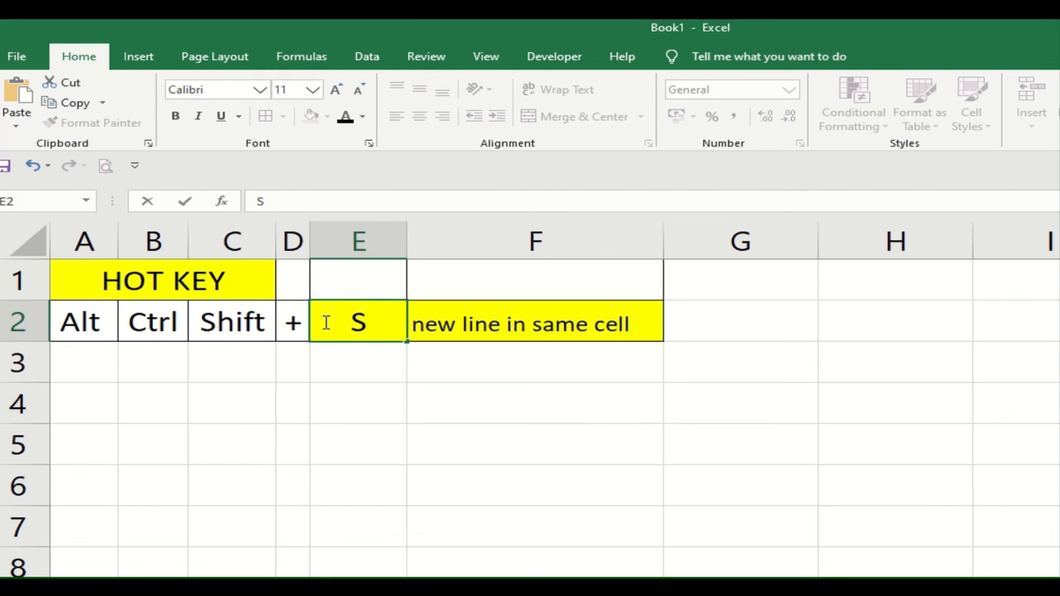
{"action": "type", "text": "pace"}
{"action": "key", "text": "Return"}
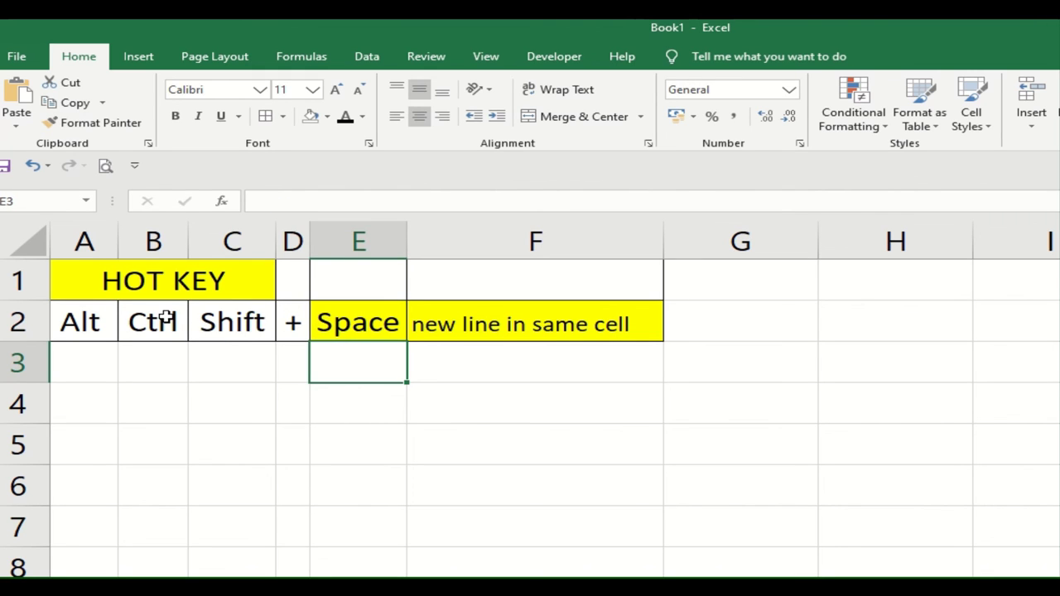
- Clear F2's fill and retype the note 'new line in same cell'
{"action": "left_click", "coordinate": [166, 319]}
{"action": "left_click", "coordinate": [505, 318]}
{"action": "left_click", "coordinate": [313, 116]}
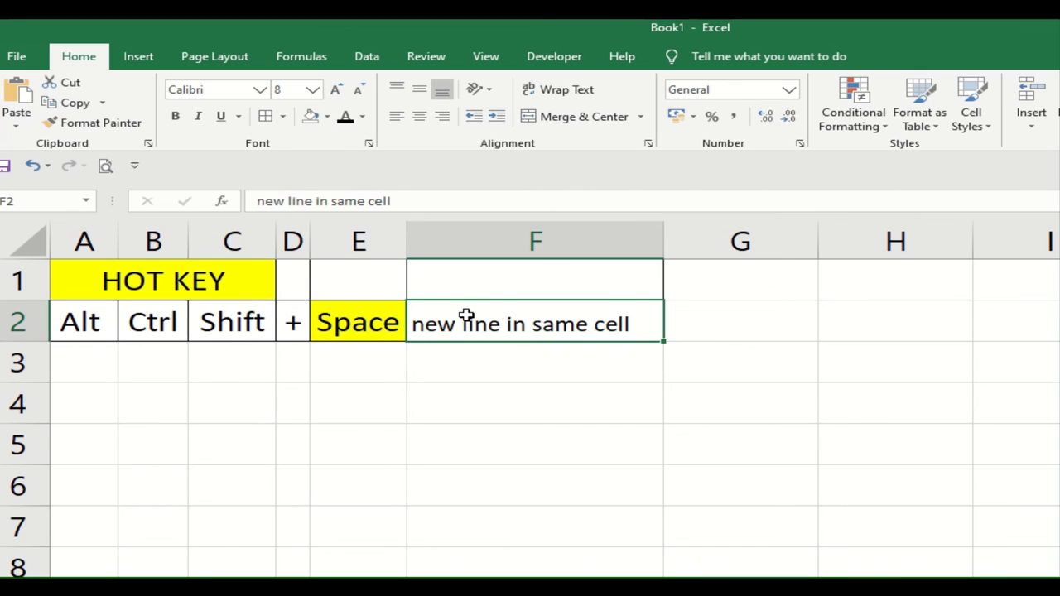
{"action": "type", "text": "ne"}
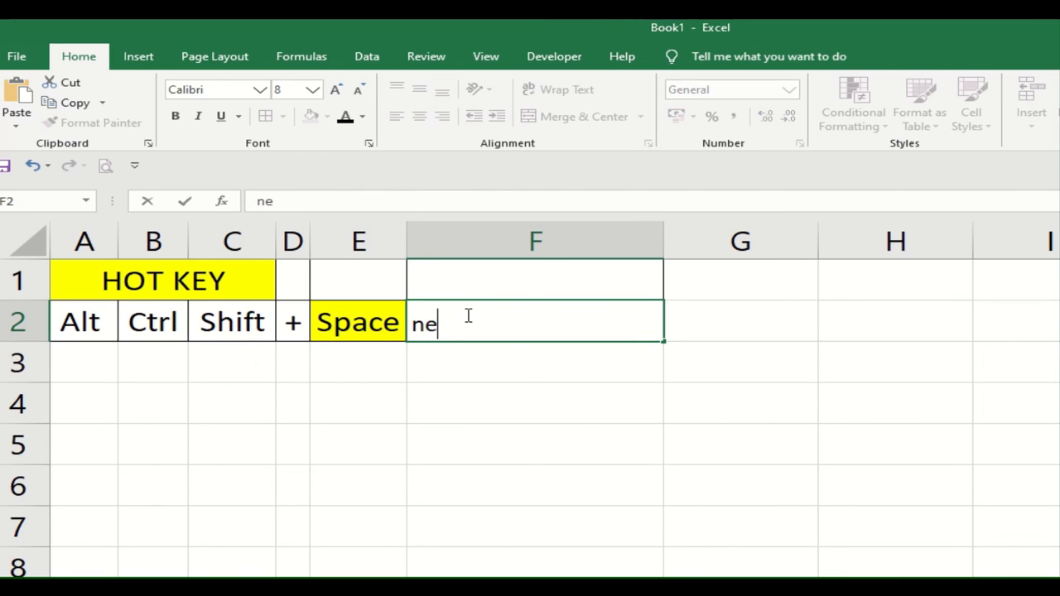
{"action": "type", "text": "w line in sam"}
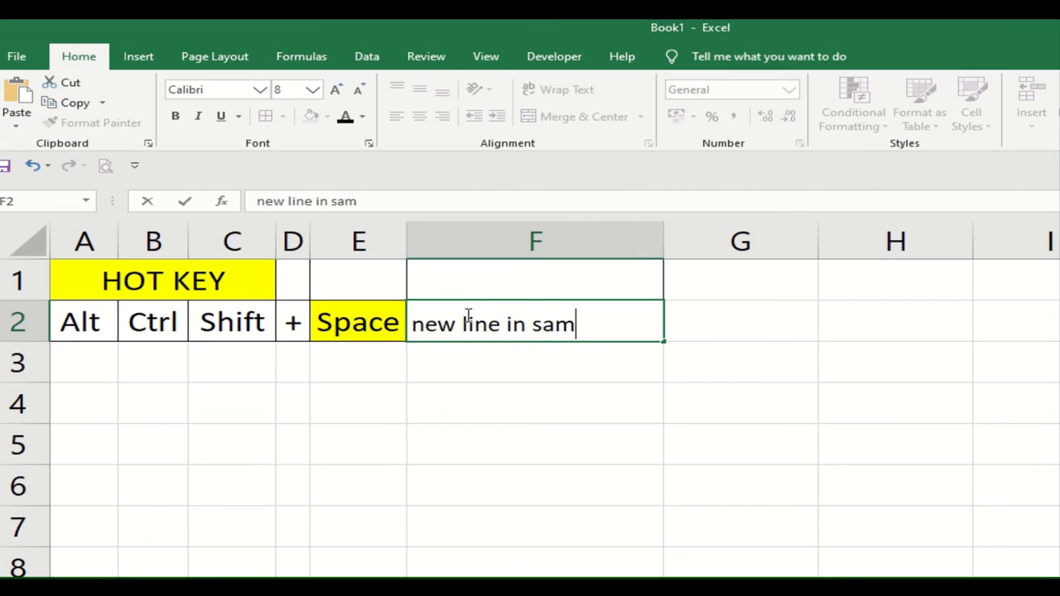
{"action": "type", "text": "e s"}
{"action": "key", "text": "BackSpace"}
{"action": "type", "text": "cell"}
{"action": "key", "text": "Return"}
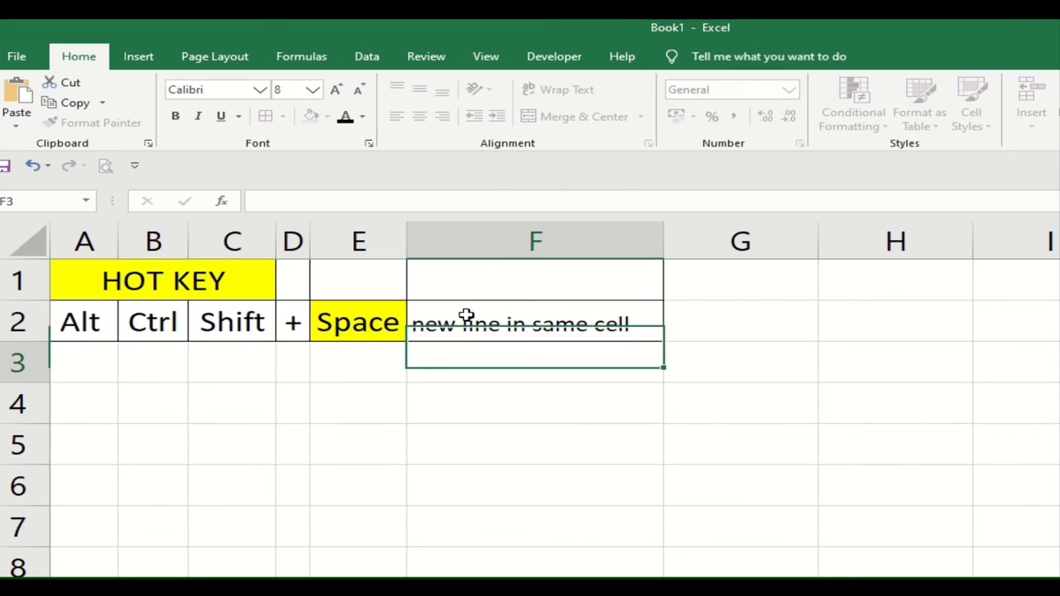
- Fill the Ctrl cell B2 and the note cell F2 yellow
{"action": "left_click", "coordinate": [184, 313]}
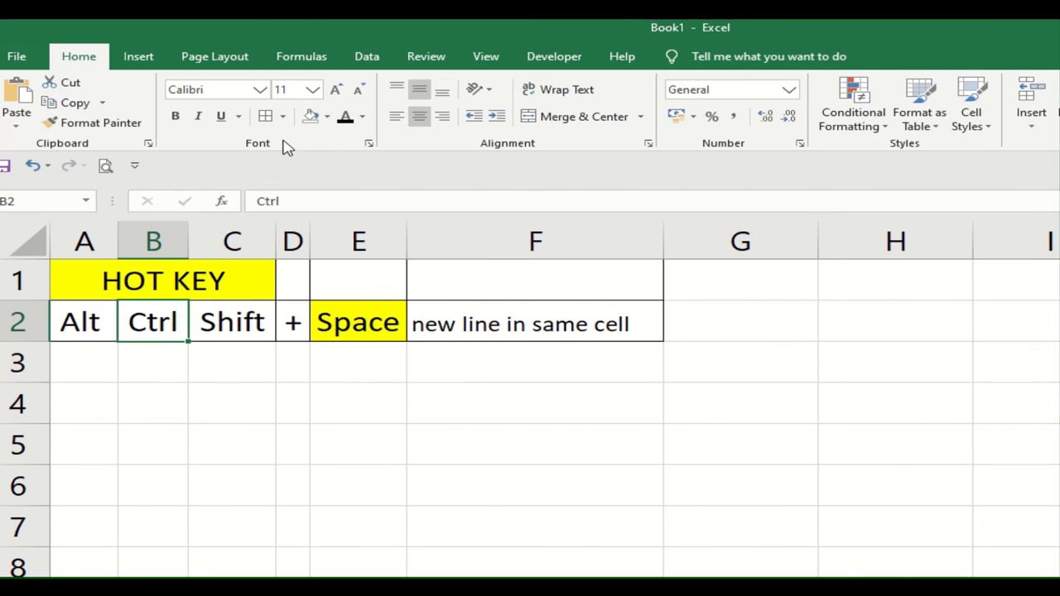
{"action": "left_click", "coordinate": [327, 117]}
{"action": "left_click", "coordinate": [362, 254]}
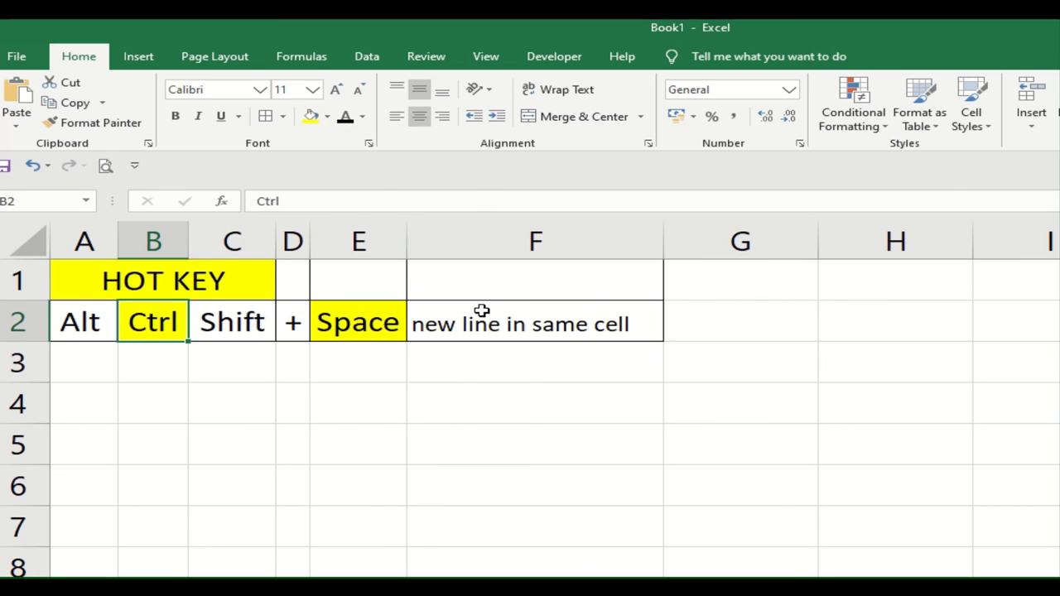
{"action": "left_click", "coordinate": [485, 315]}
{"action": "left_click", "coordinate": [310, 115]}
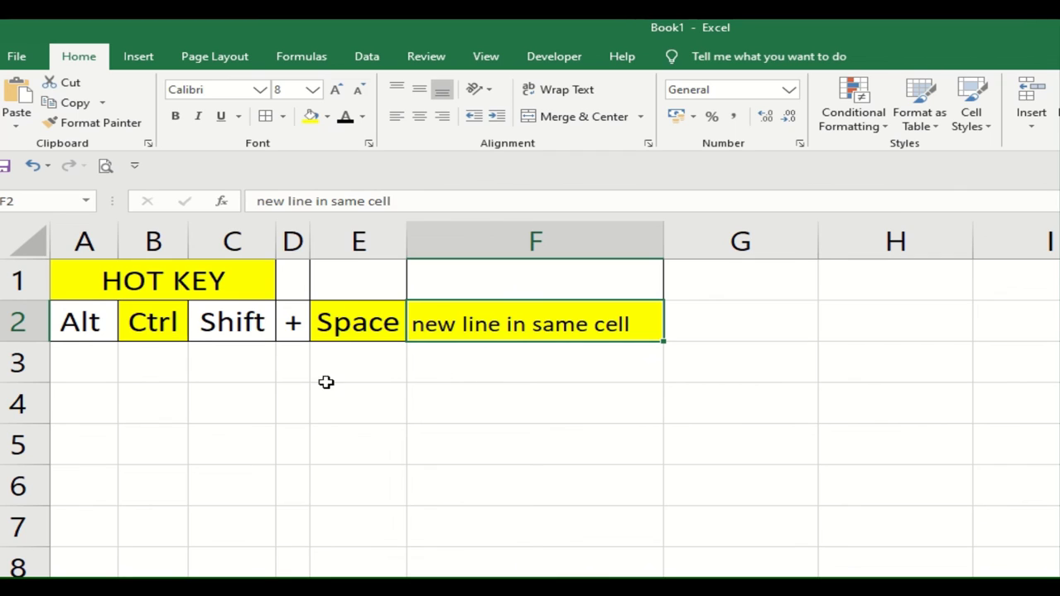
{"action": "left_click", "coordinate": [352, 324]}
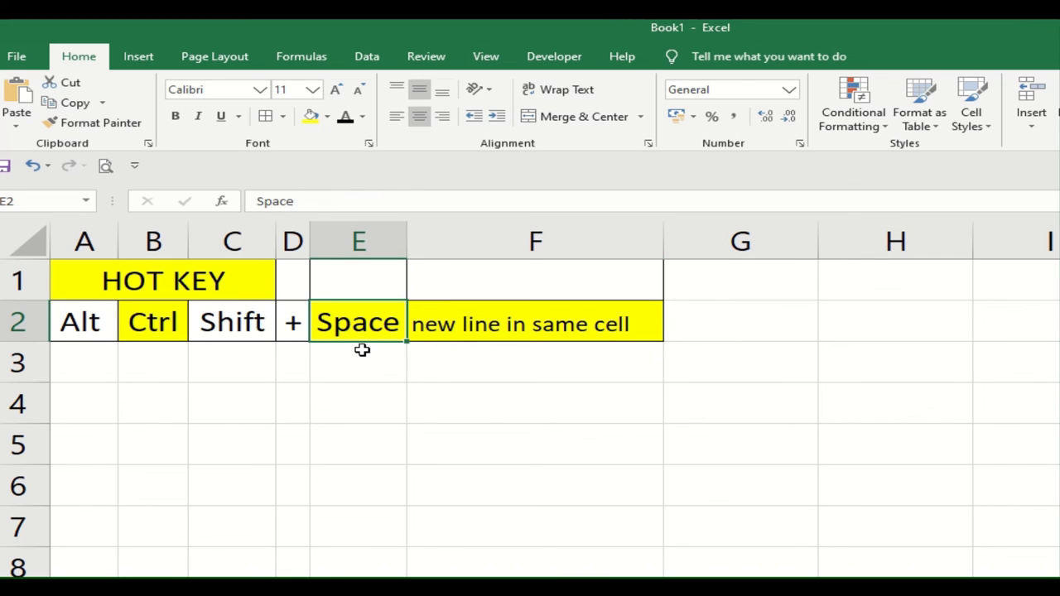
- Enter ';' in E2 and 'current date' in F2
{"action": "type", "text": ";"}
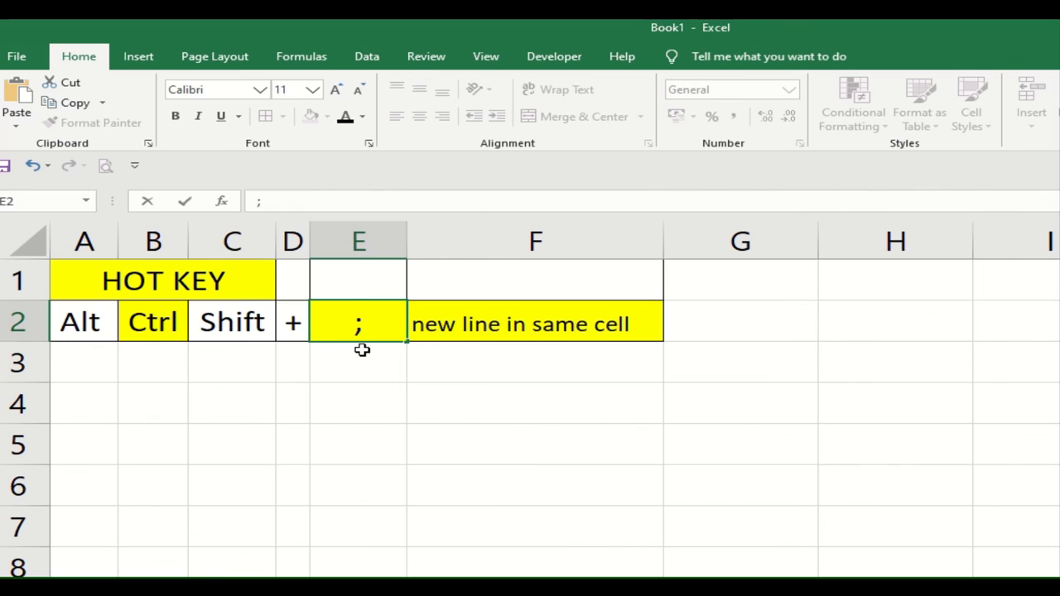
{"action": "left_click", "coordinate": [387, 386]}
{"action": "left_click", "coordinate": [470, 325]}
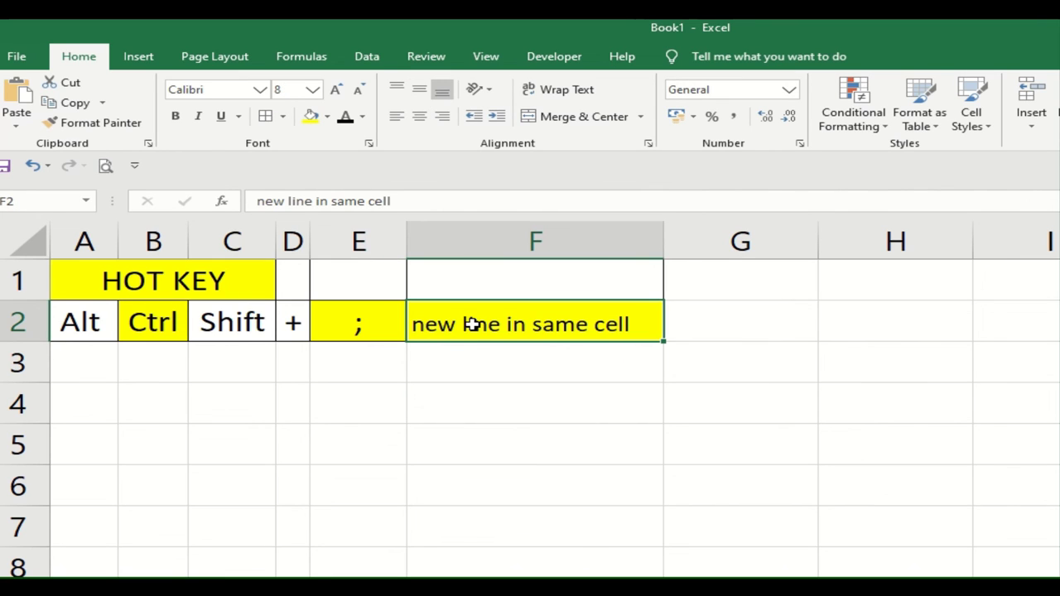
{"action": "type", "text": "curr"}
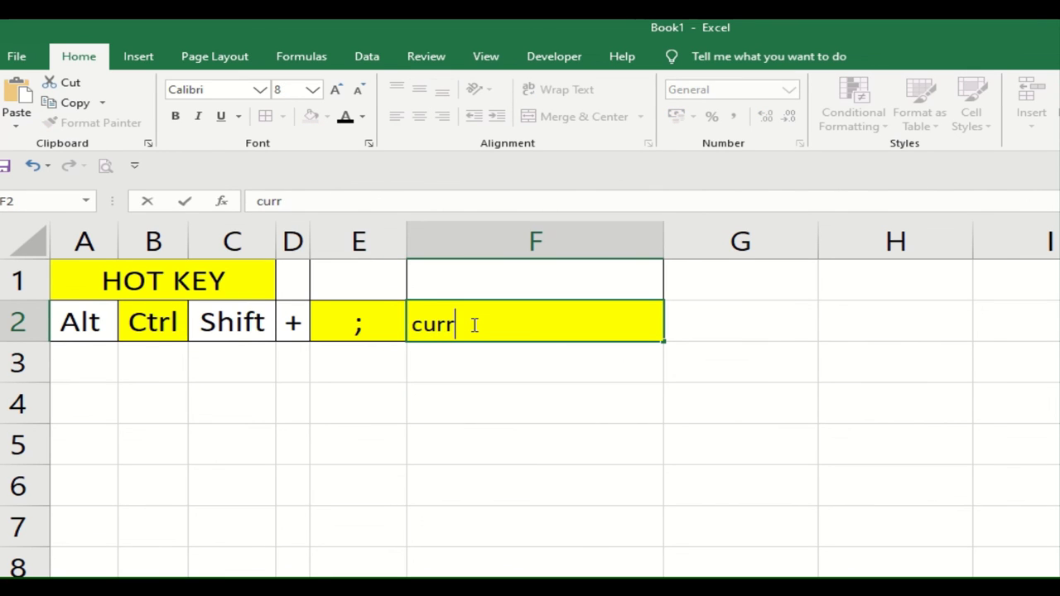
{"action": "type", "text": "ent date"}
{"action": "key", "text": "Return"}
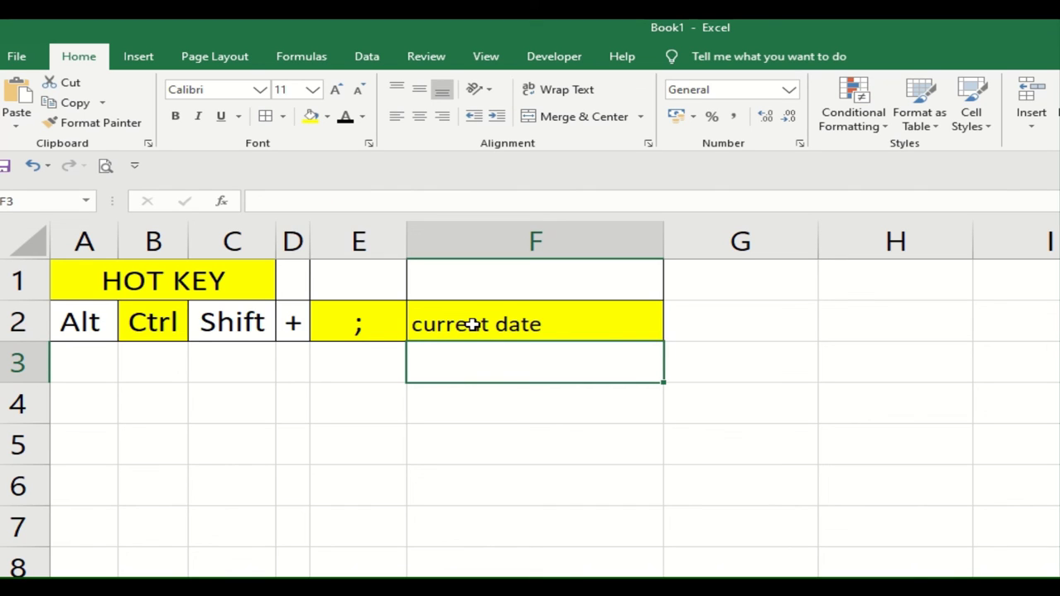
- Change the E2 key from a semicolon to a colon ':'
{"action": "left_click", "coordinate": [358, 303]}
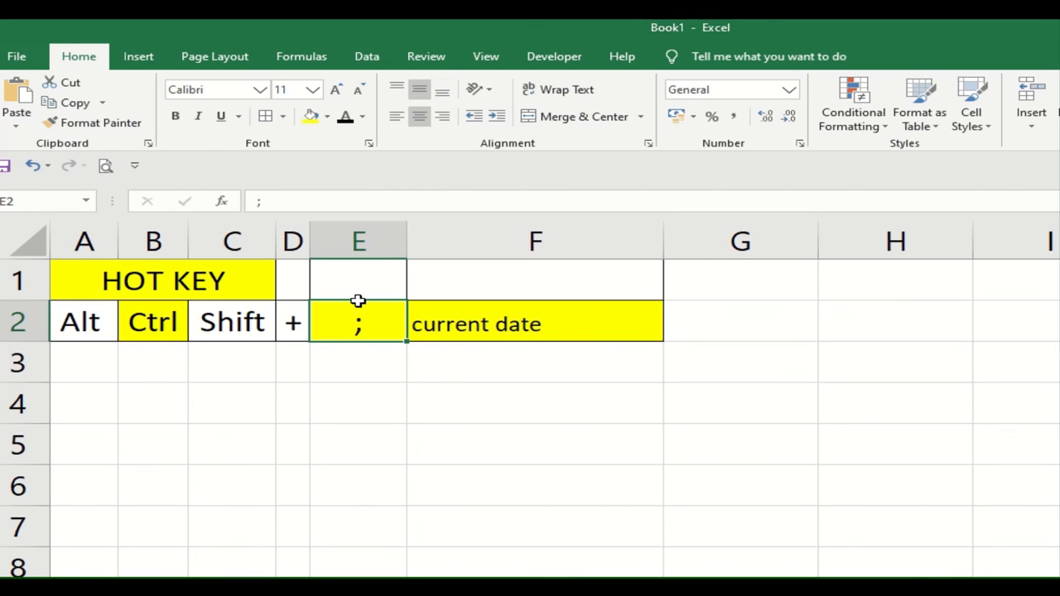
{"action": "double_click", "coordinate": [395, 324]}
{"action": "key", "text": "BackSpace"}
{"action": "type", "text": ":"}
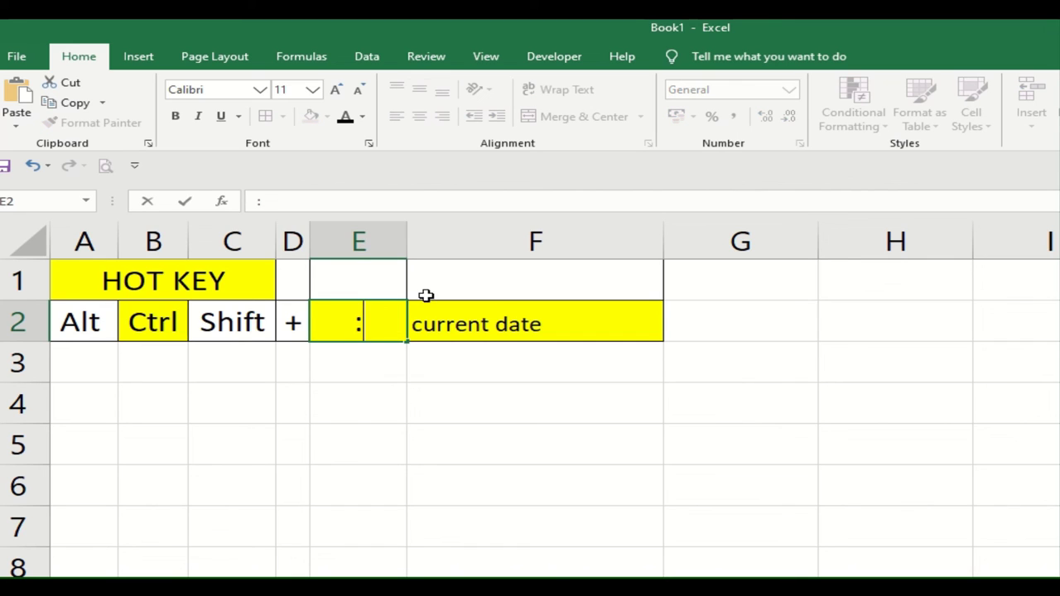
{"action": "left_click", "coordinate": [506, 317]}
- Replace 'date' with 'time' so F2 reads 'current time'
{"action": "double_click", "coordinate": [325, 200]}
{"action": "type", "text": "t"}
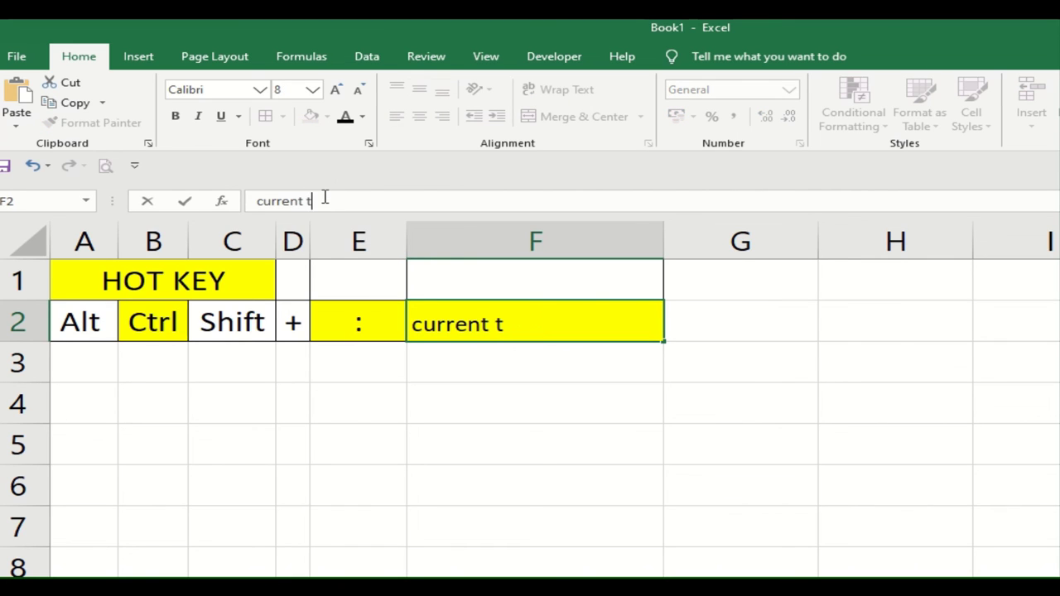
{"action": "type", "text": "ime"}
{"action": "key", "text": "Return"}
{"action": "key", "text": "Down"}
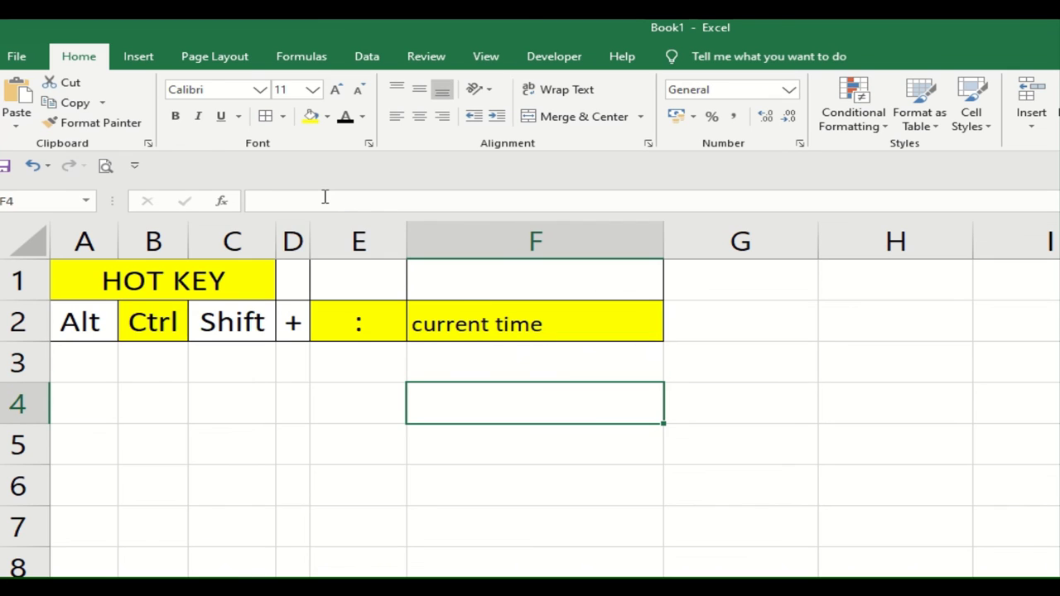
{"action": "left_click", "coordinate": [201, 429]}
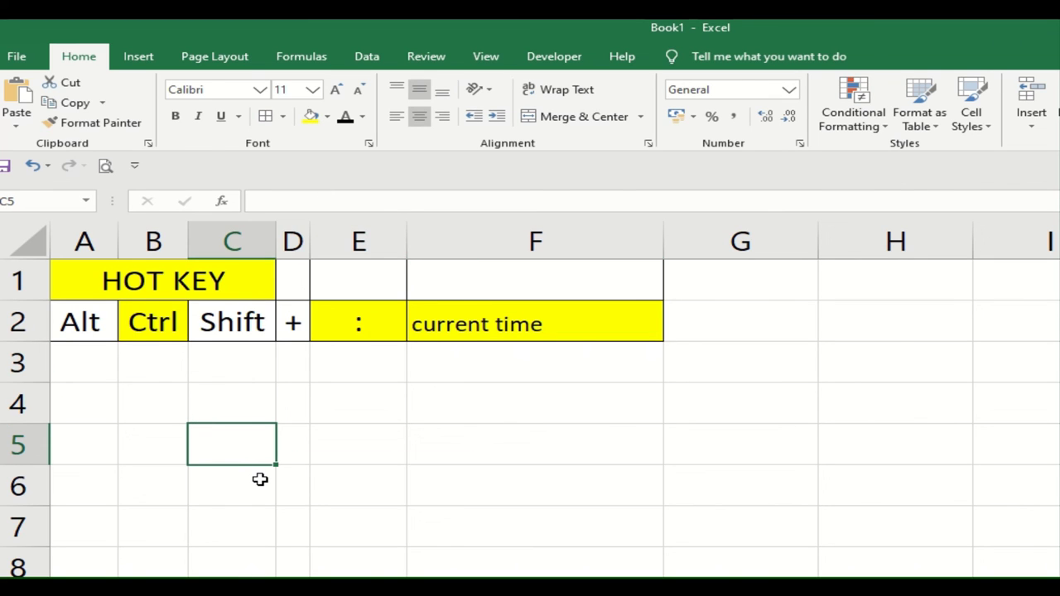
- Type 'you can identify more short cut keys' into C5
{"action": "type", "text": "you can id"}
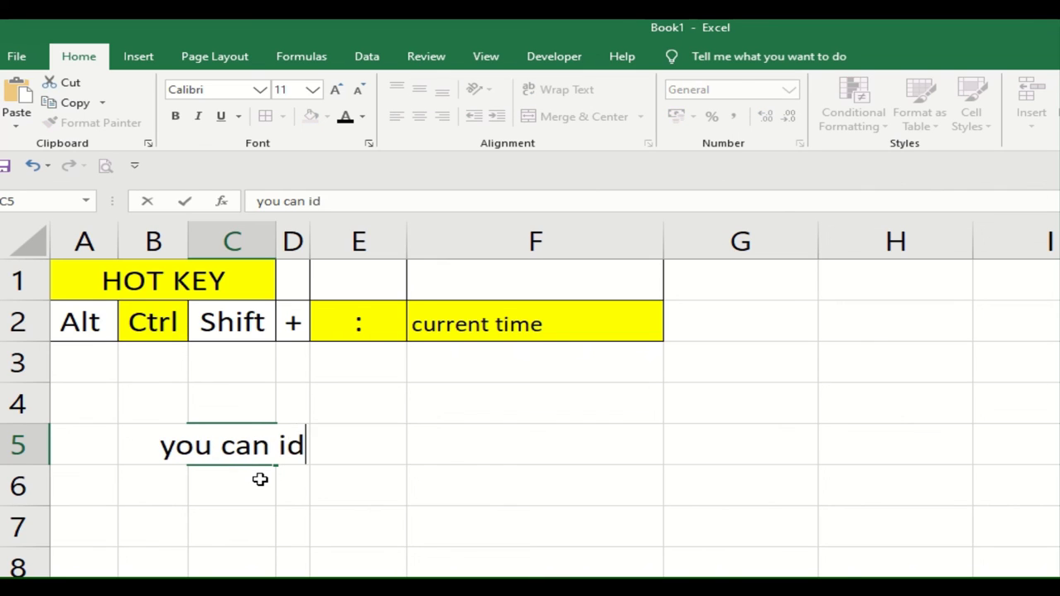
{"action": "type", "text": "entify more "}
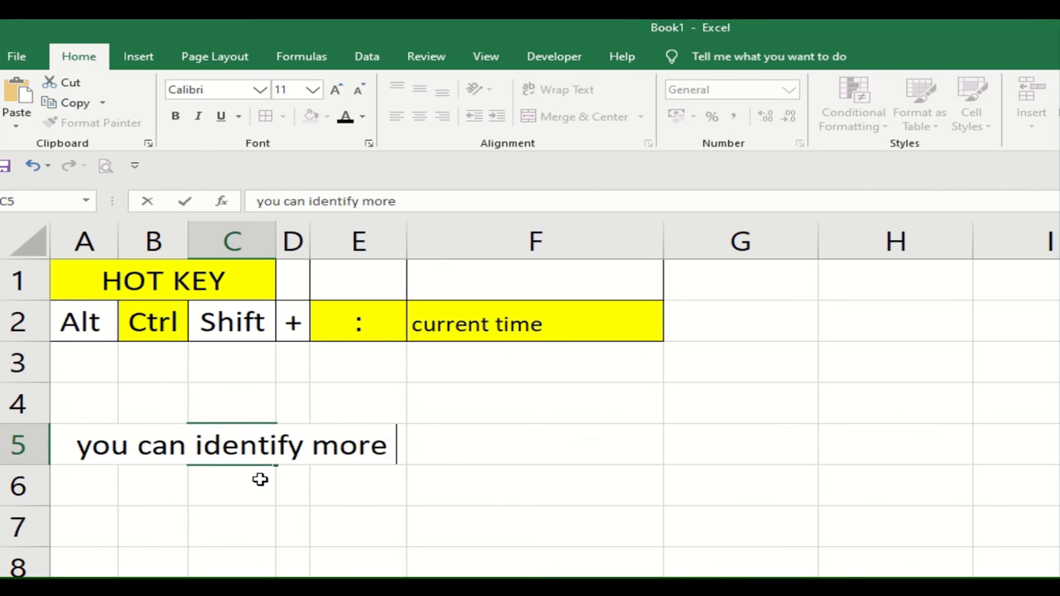
{"action": "type", "text": "shott"}
{"action": "key", "text": "BackSpace"}
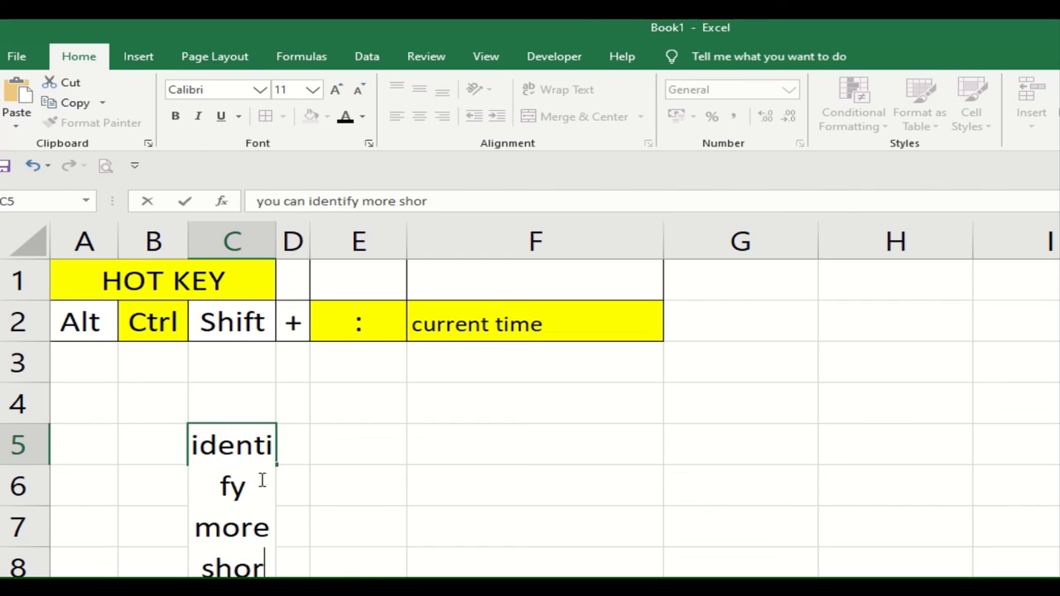
{"action": "type", "text": "t cut ie"}
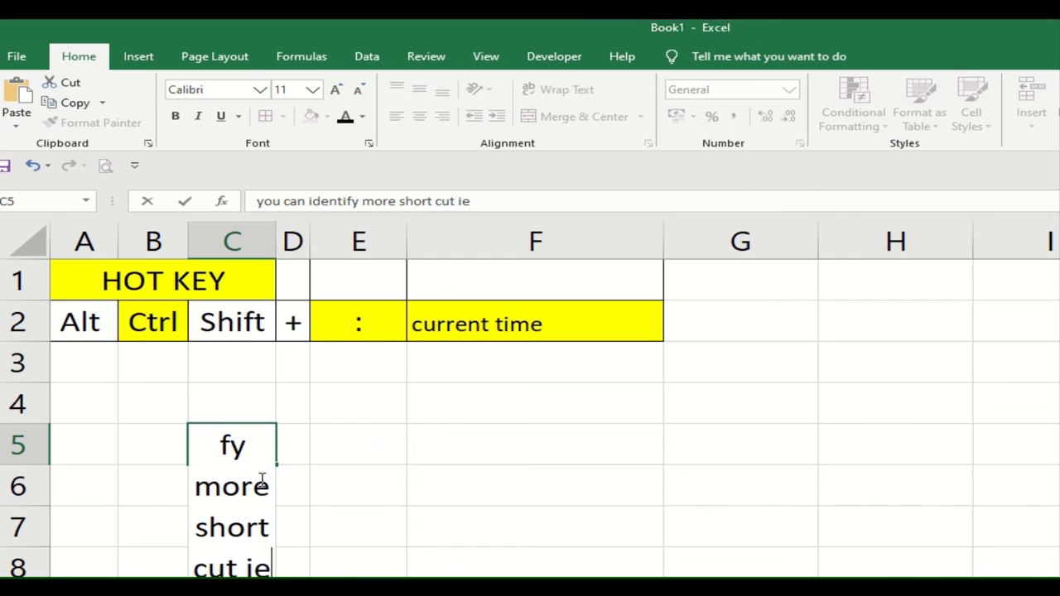
{"action": "key", "text": "BackSpace"}
{"action": "key", "text": "BackSpace"}
{"action": "type", "text": "keys"}
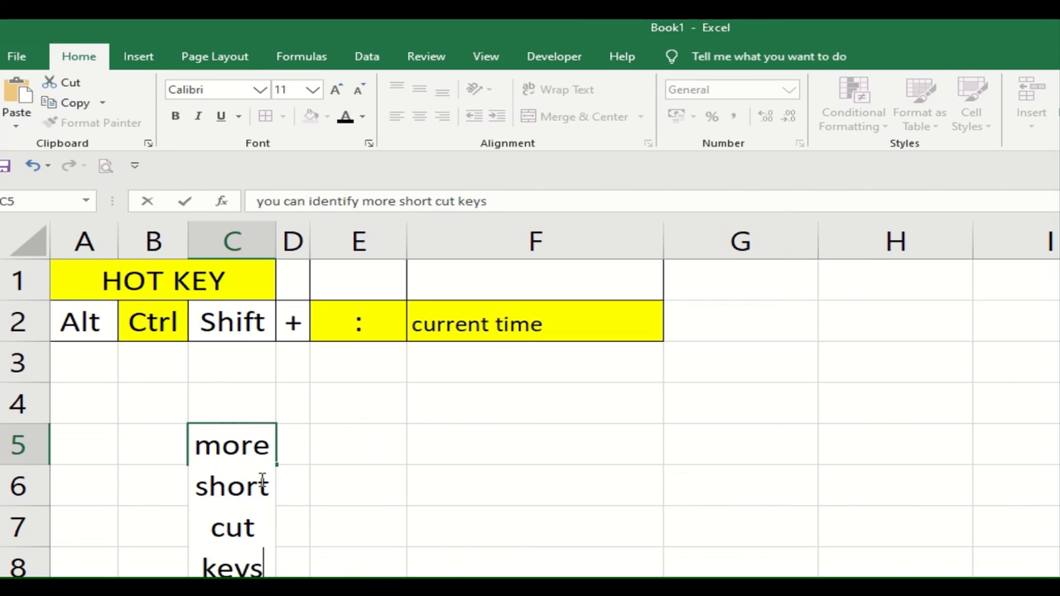
{"action": "key", "text": "Return"}
- Decrease the C5 note's font size to 8
{"action": "left_click", "coordinate": [260, 434]}
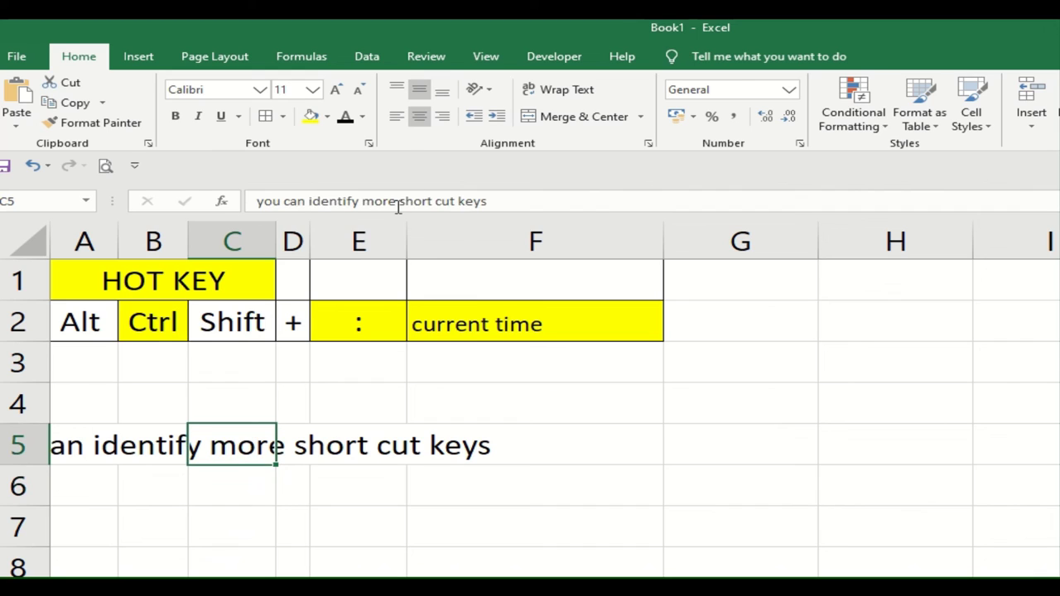
{"action": "left_click", "coordinate": [359, 89]}
{"action": "left_click", "coordinate": [358, 89]}
{"action": "left_click", "coordinate": [359, 90]}
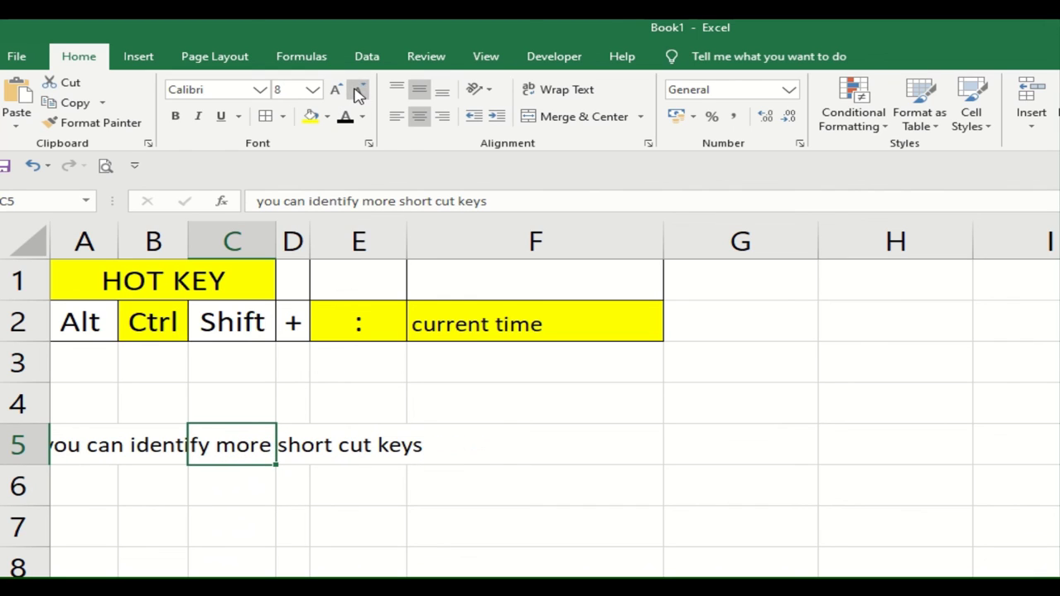
- Widen column C and extend the C5 note with 'simply press ALT button ribbon will active check out like this'
{"action": "double_click", "coordinate": [276, 236]}
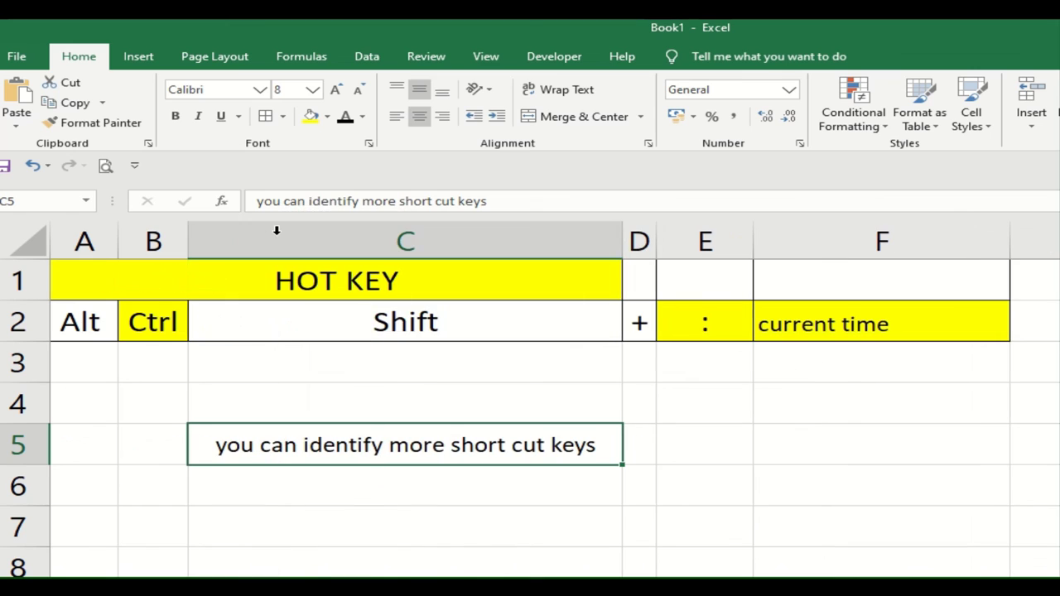
{"action": "left_click", "coordinate": [514, 209]}
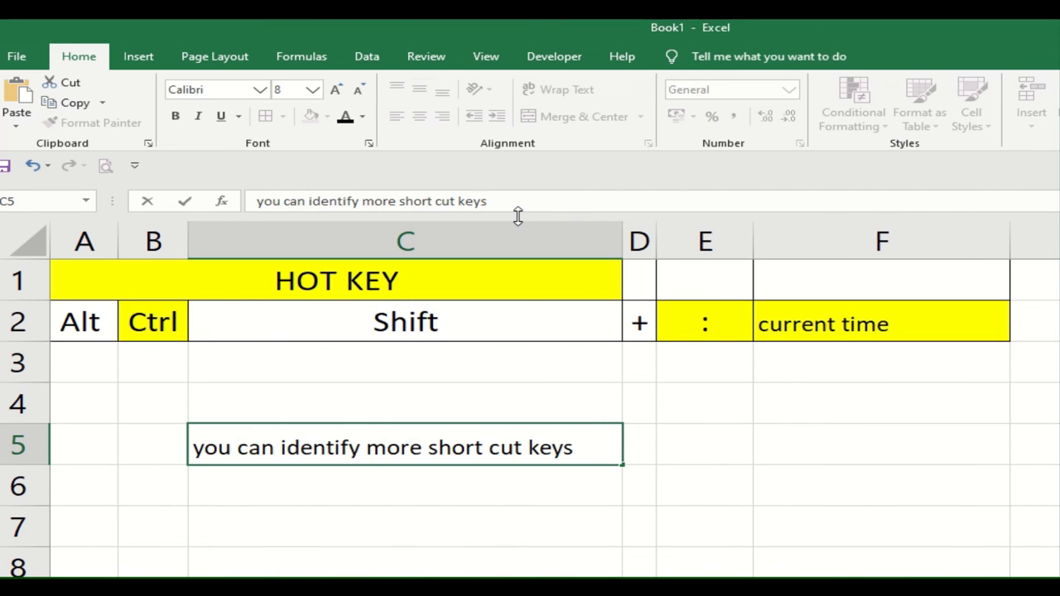
{"action": "type", "text": "simplypr"}
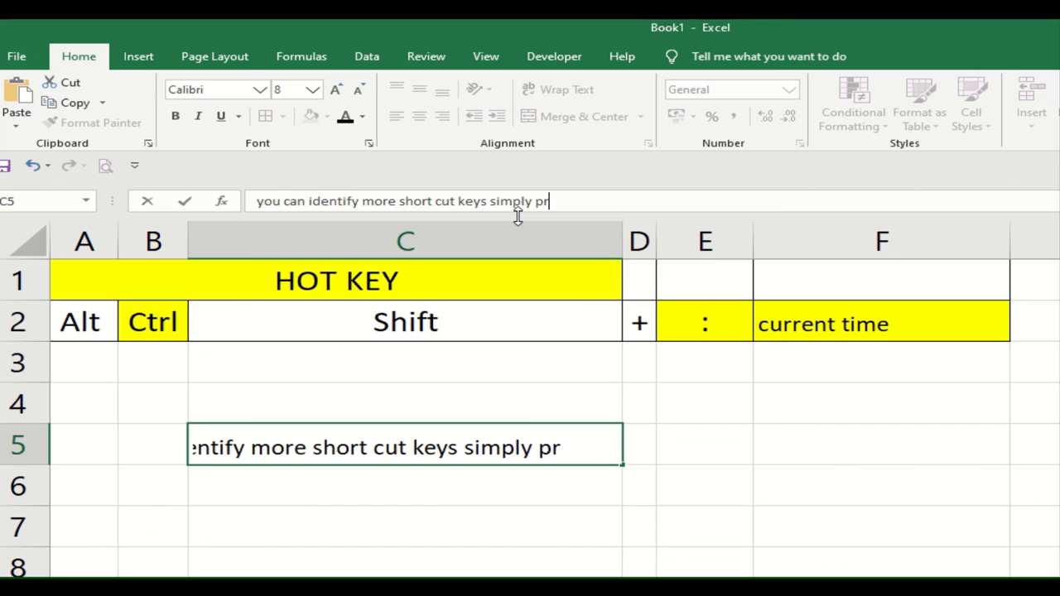
{"action": "type", "text": "ess ALT"}
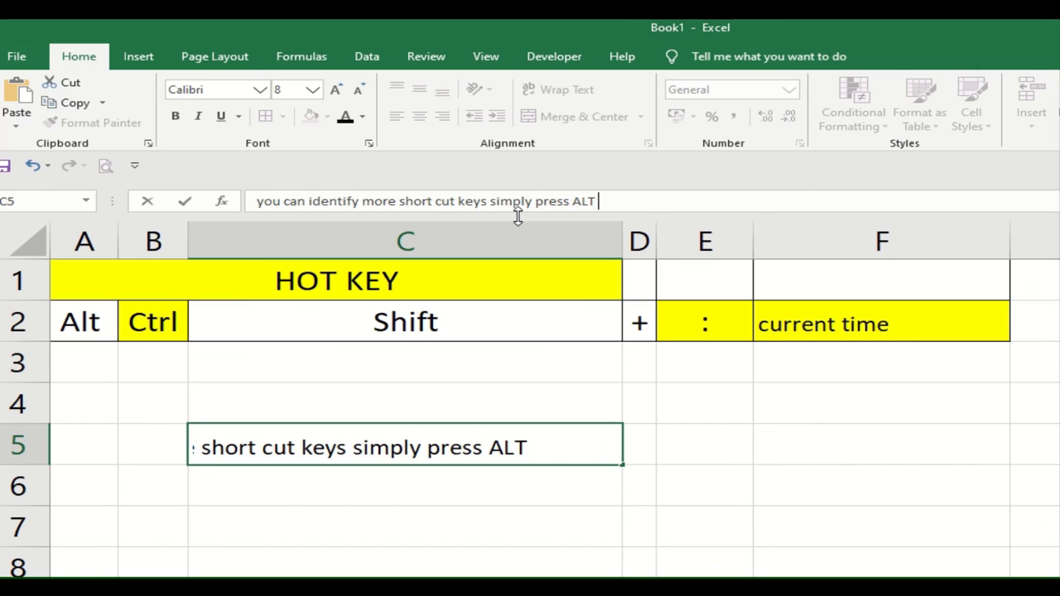
{"action": "type", "text": "tton"}
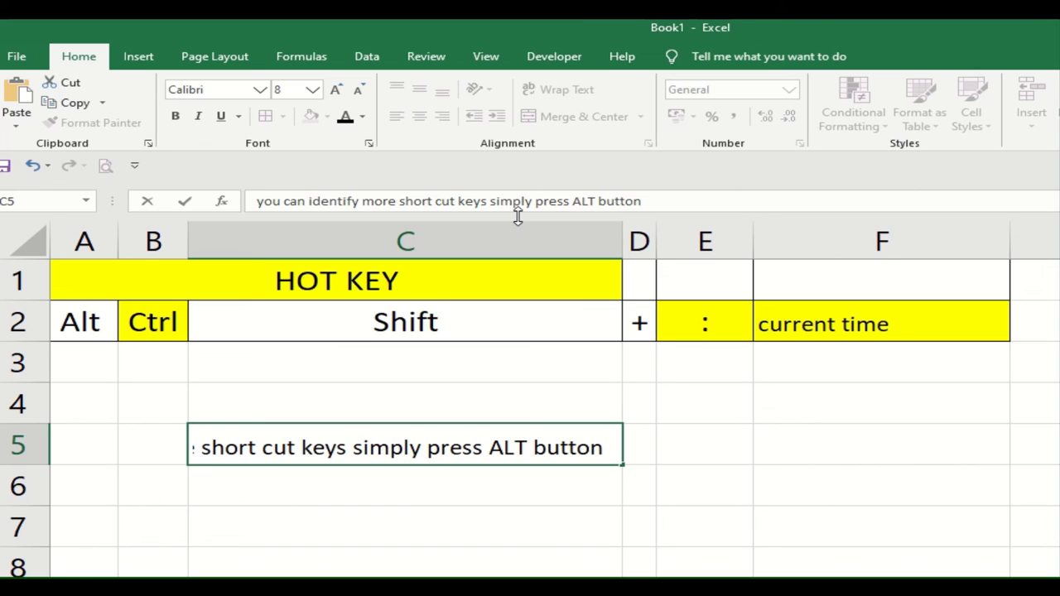
{"action": "type", "text": "ribbno"}
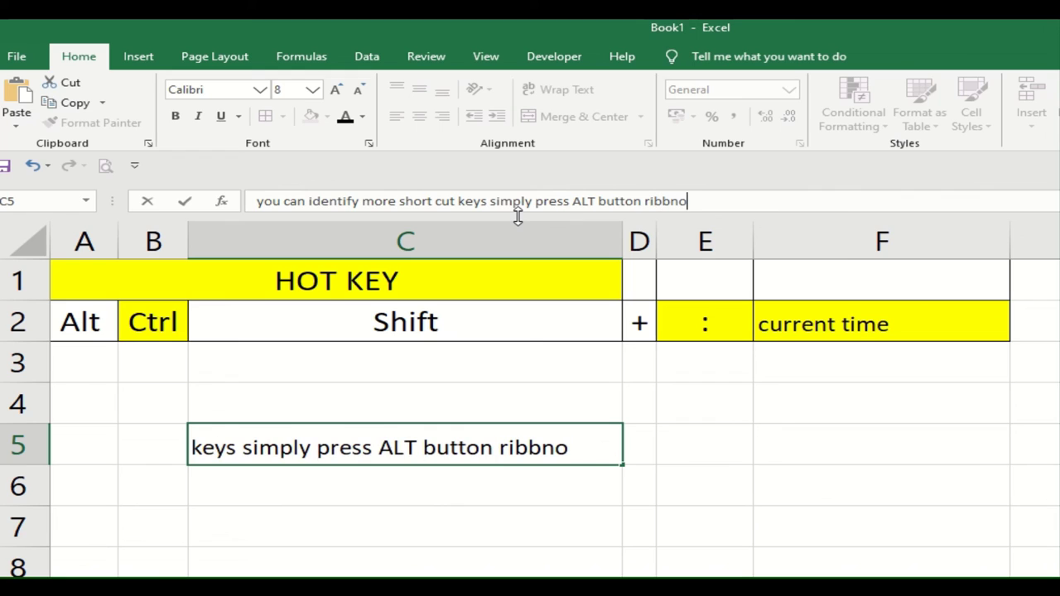
{"action": "type", "text": "n w"}
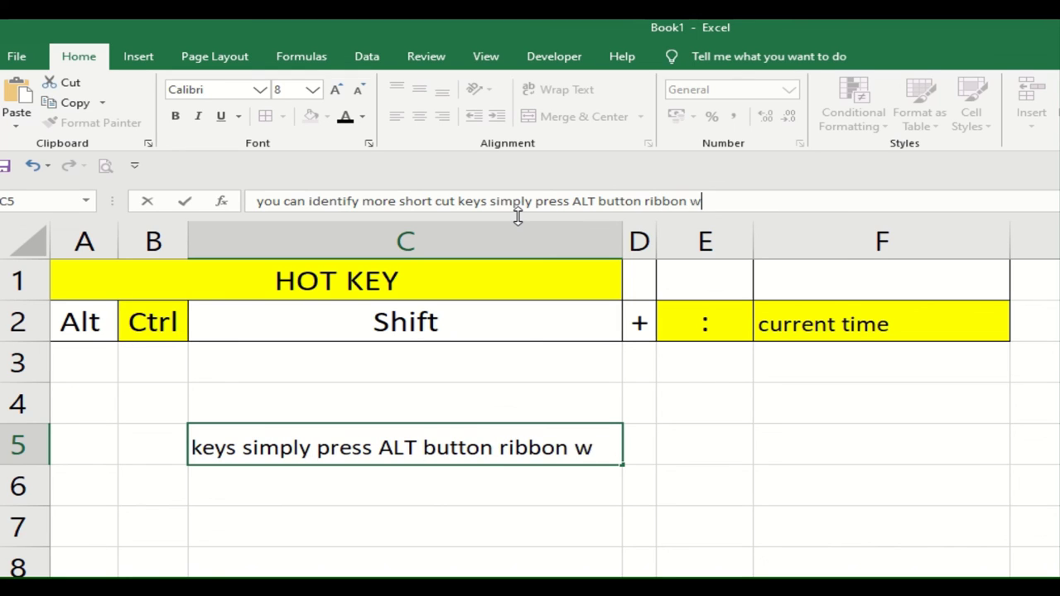
{"action": "type", "text": "ill ac"}
{"action": "key", "text": "BackSpace"}
{"action": "type", "text": "tive "}
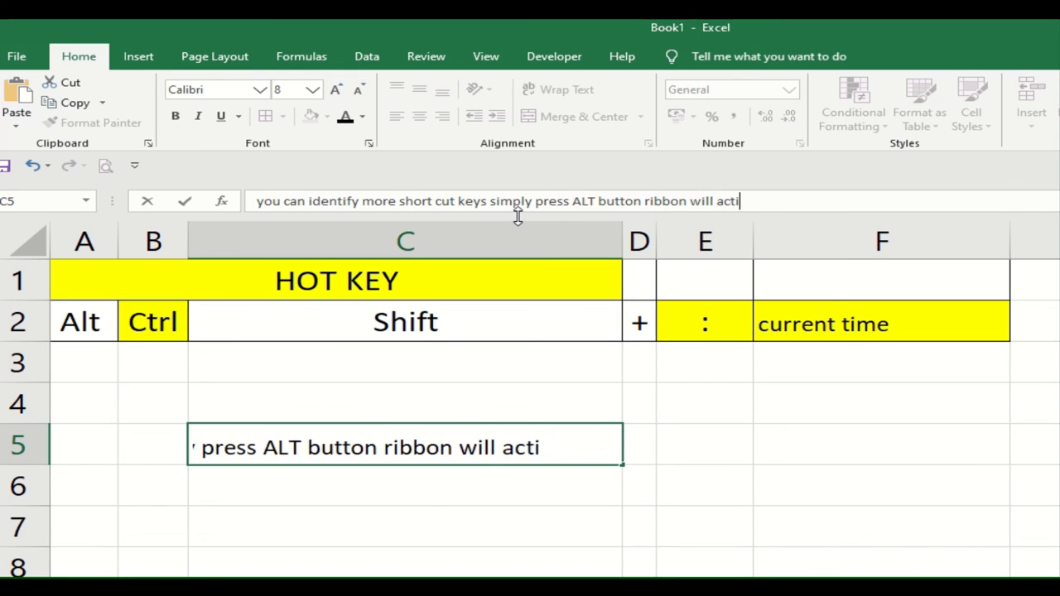
{"action": "type", "text": "check out "}
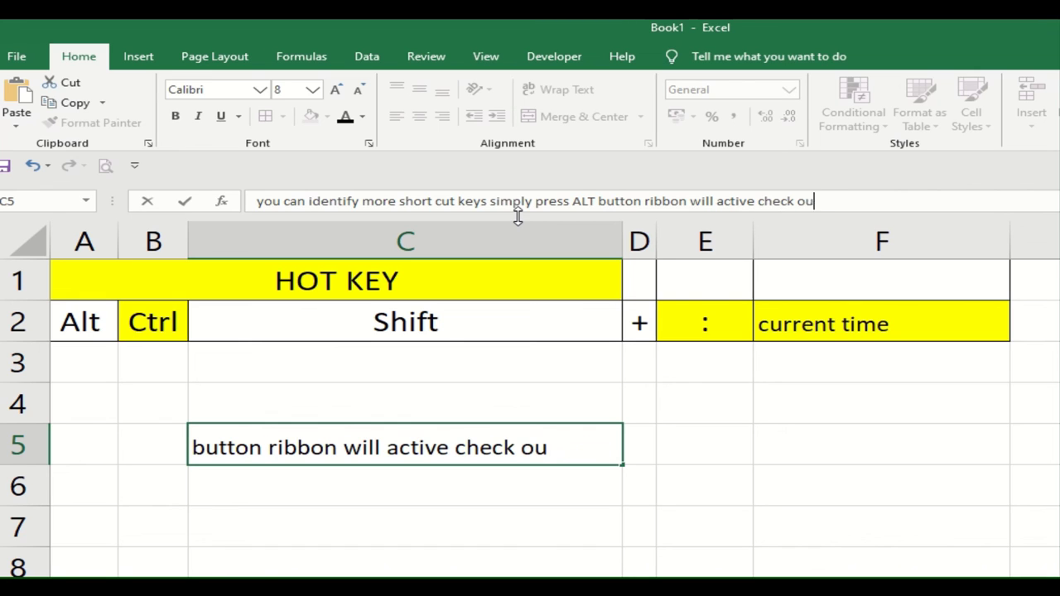
{"action": "type", "text": "lik"}
{"action": "type", "text": "e this"}
{"action": "key", "text": "Return"}
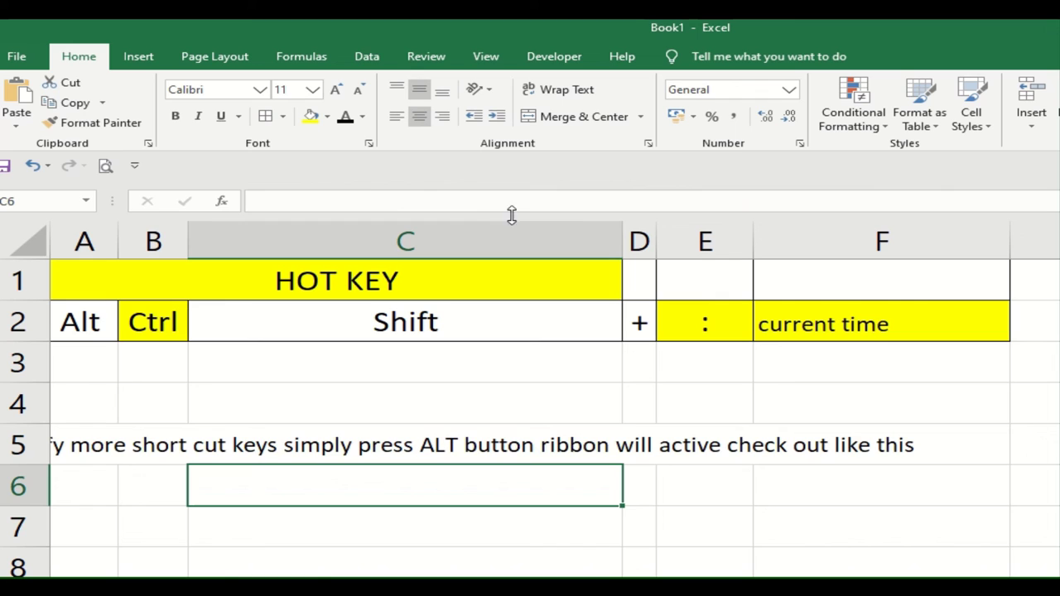
- Wrap the C5 note's text and fill the cell yellow via Alt+H
{"action": "left_click", "coordinate": [441, 420]}
{"action": "left_click", "coordinate": [431, 437]}
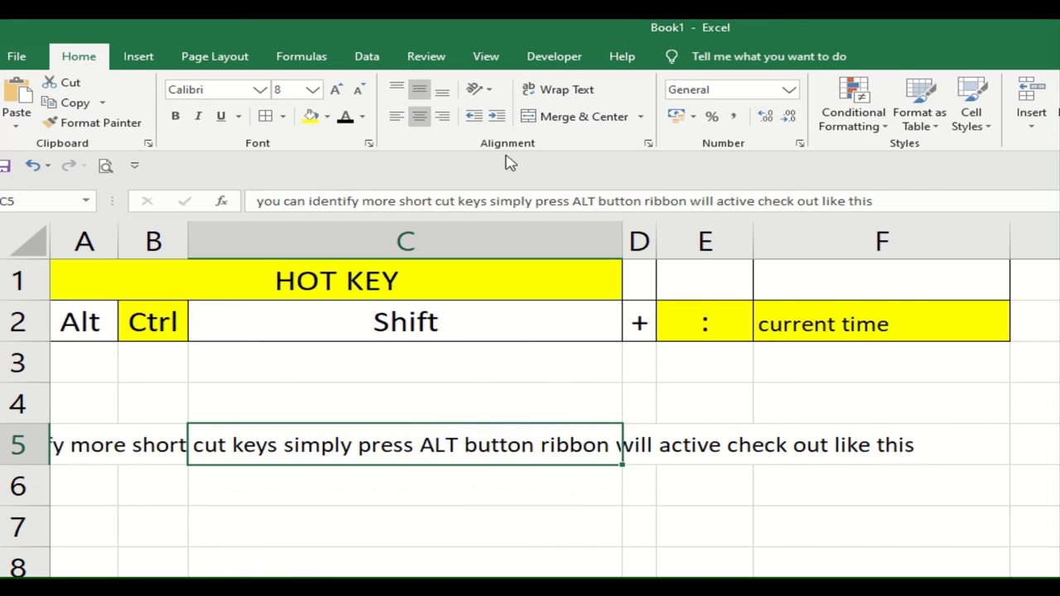
{"action": "left_click", "coordinate": [535, 92]}
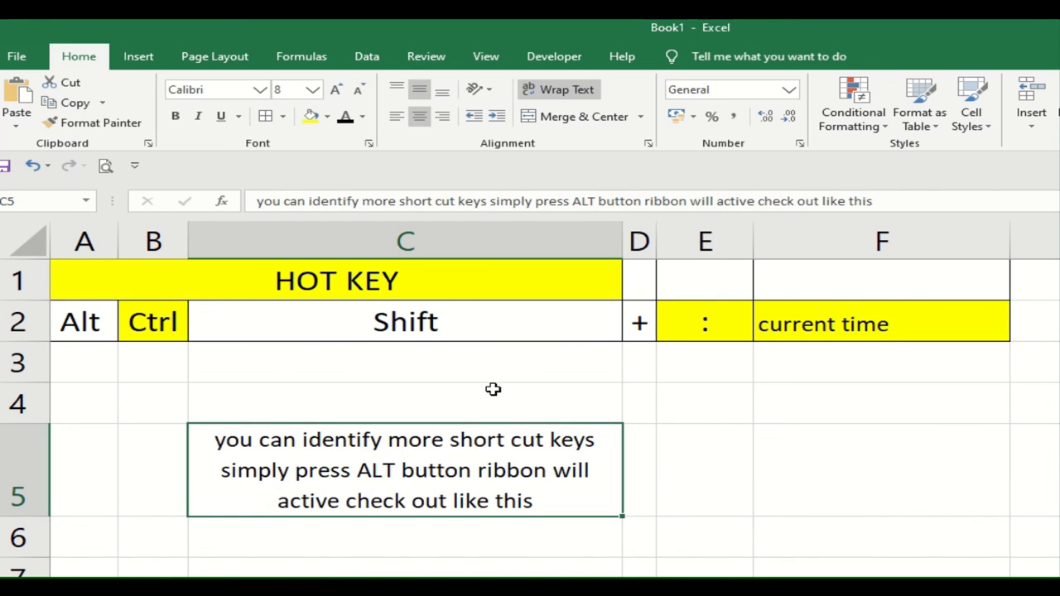
{"action": "key", "text": "alt"}
{"action": "key", "text": "h"}
{"action": "key", "text": "h"}
{"action": "key", "text": "Return"}
{"action": "left_click", "coordinate": [453, 357]}
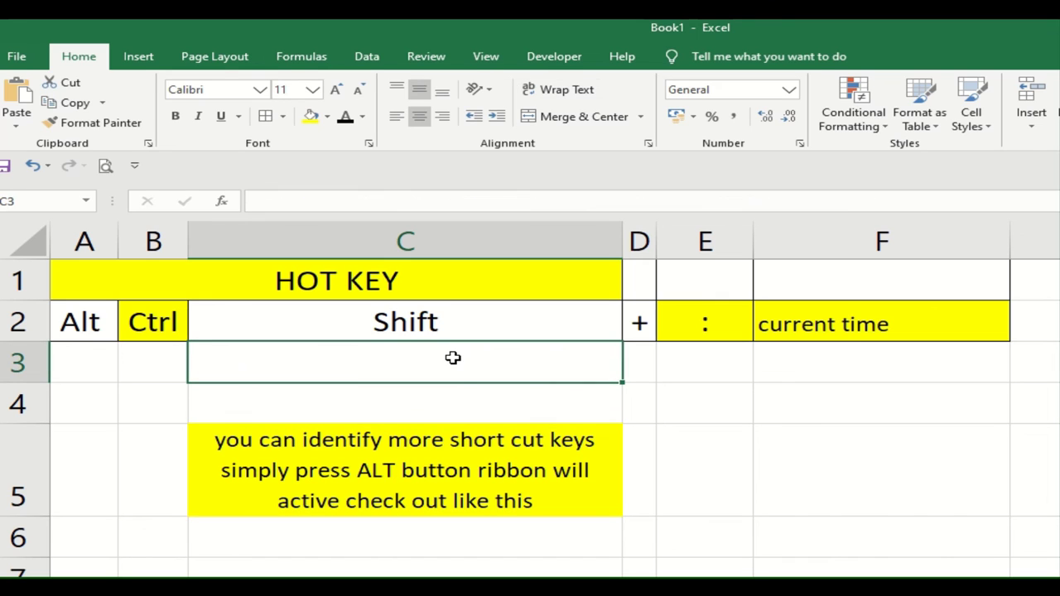
- Use Alt, P, S, Z KeyTips to view Page Layout paper sizes, then close the list unchanged
{"action": "key", "text": "alt"}
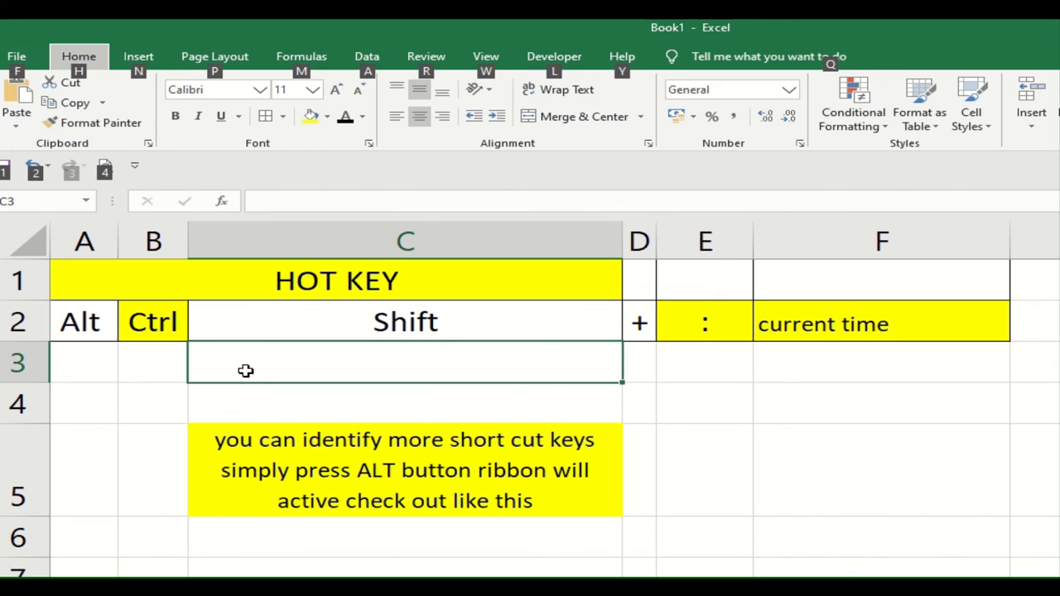
{"action": "key", "text": "p"}
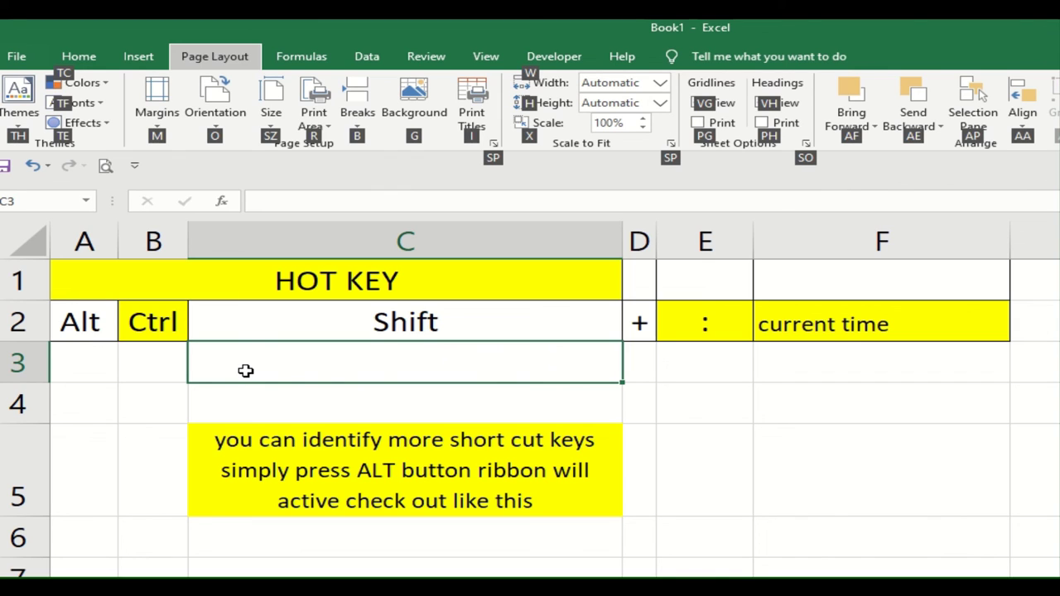
{"action": "key", "text": "s"}
{"action": "key", "text": "z"}
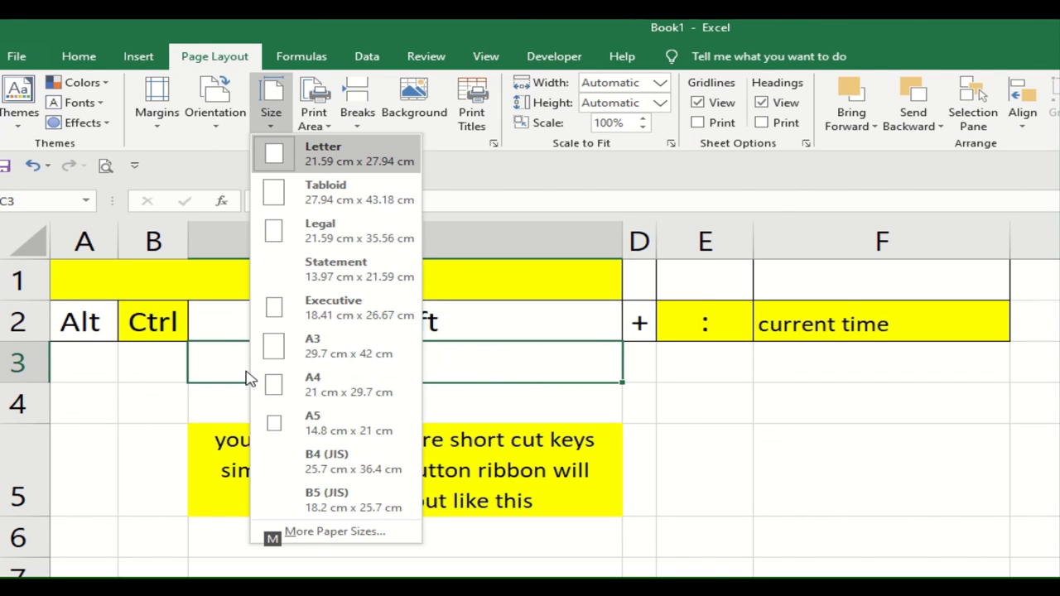
{"action": "left_click", "coordinate": [356, 177]}
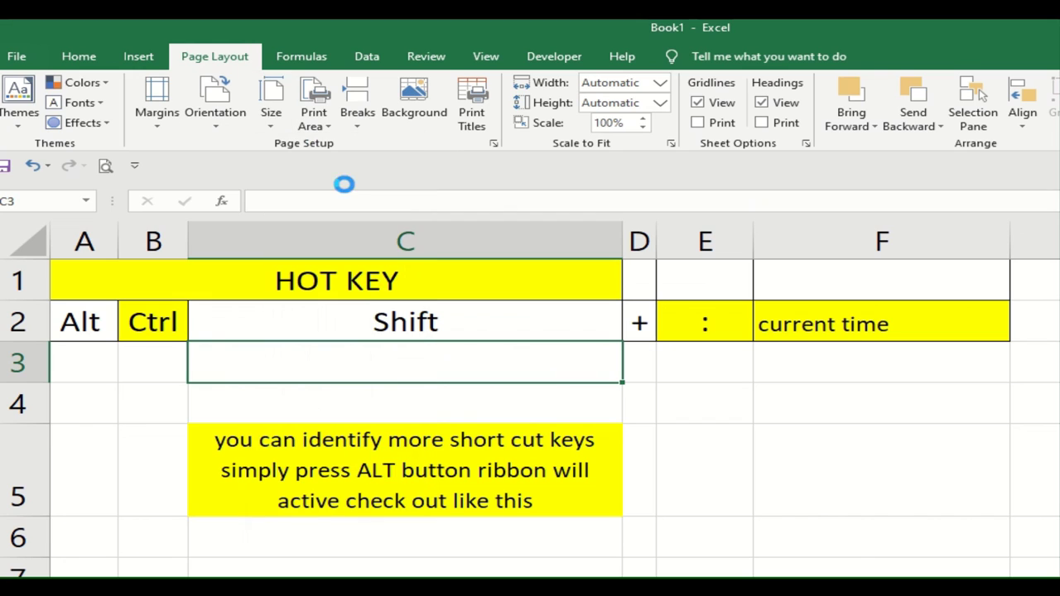
- Type 'if you find any new short cut key please comment below which will help others' in C4
{"action": "left_click", "coordinate": [409, 420]}
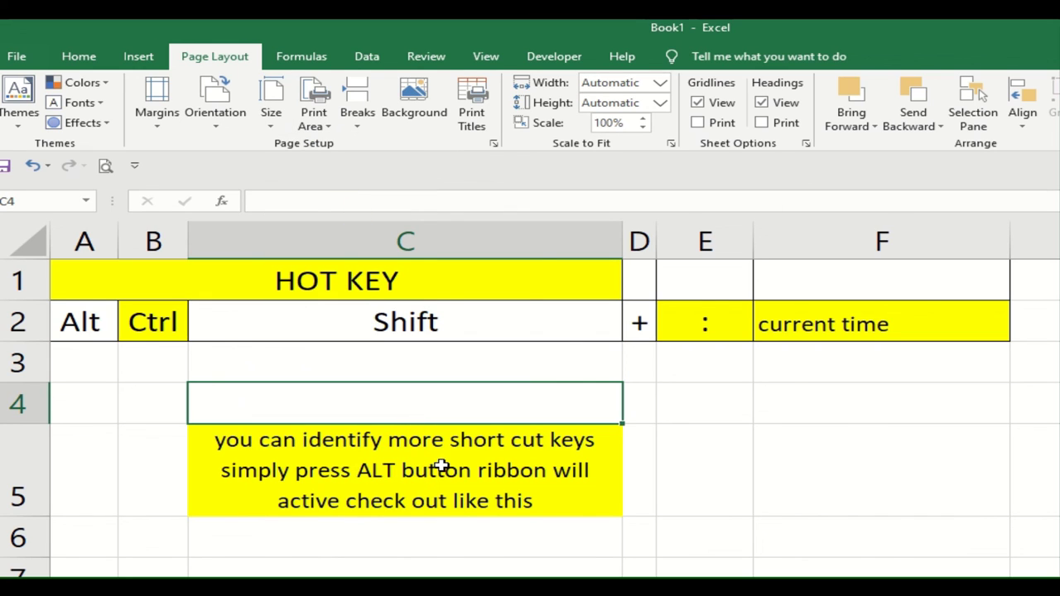
{"action": "type", "text": "if you find "}
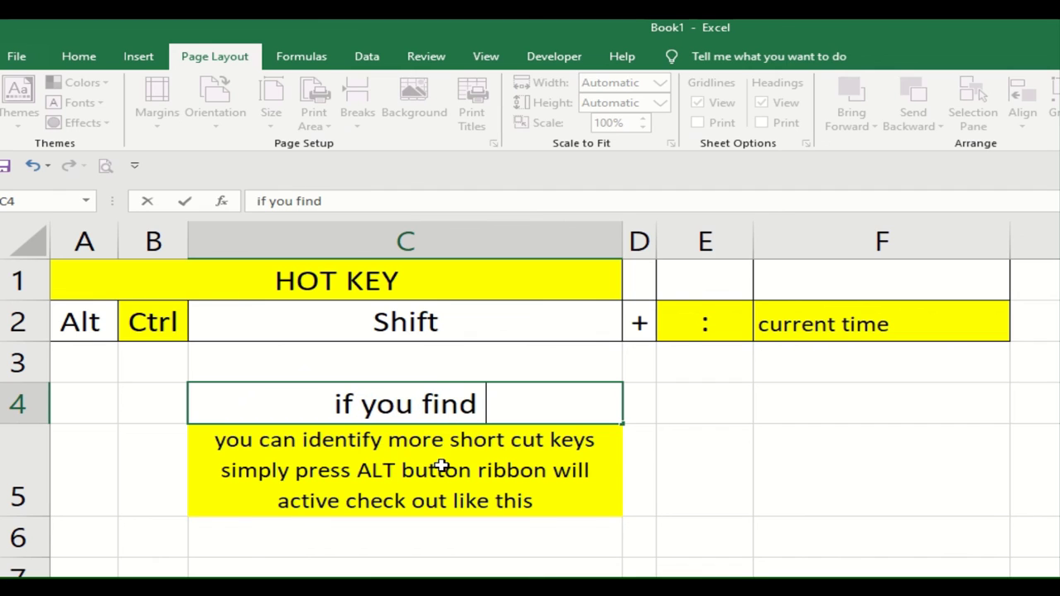
{"action": "type", "text": "any new sho"}
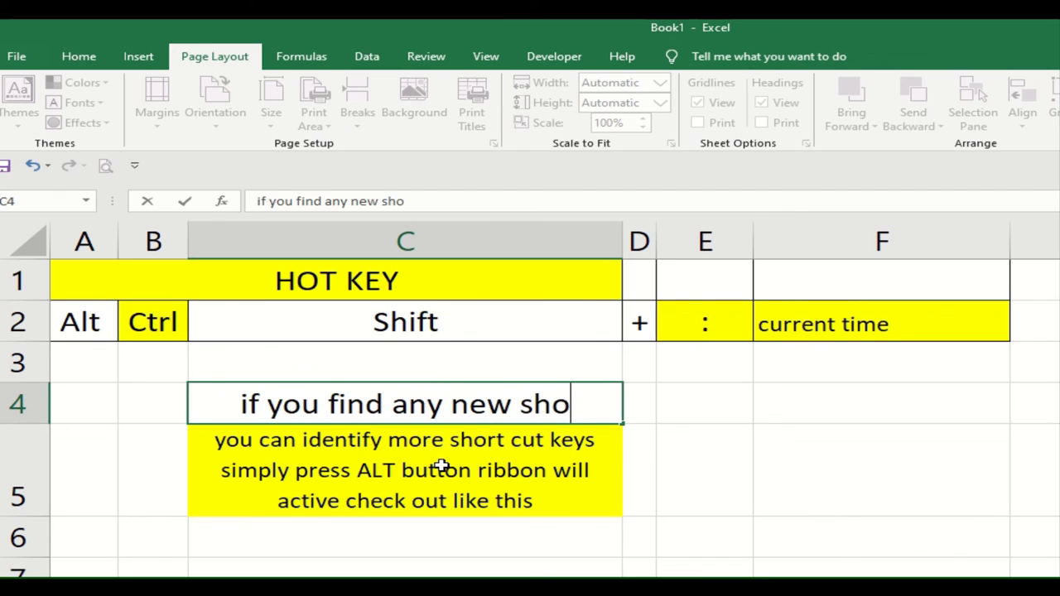
{"action": "type", "text": "rt ut"}
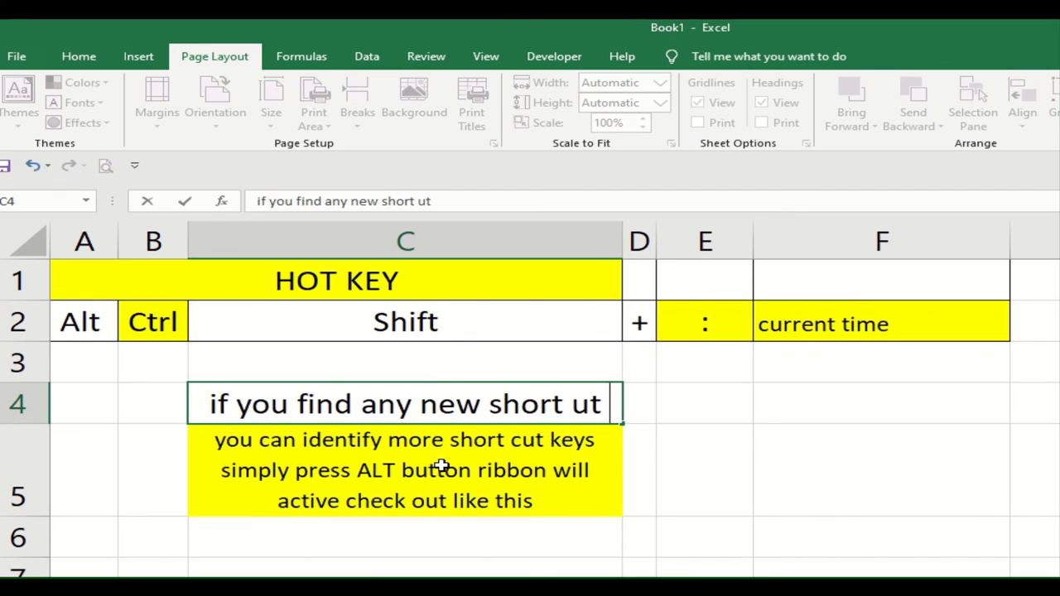
{"action": "key", "text": "BackSpace"}
{"action": "key", "text": "BackSpace"}
{"action": "type", "text": "cut i"}
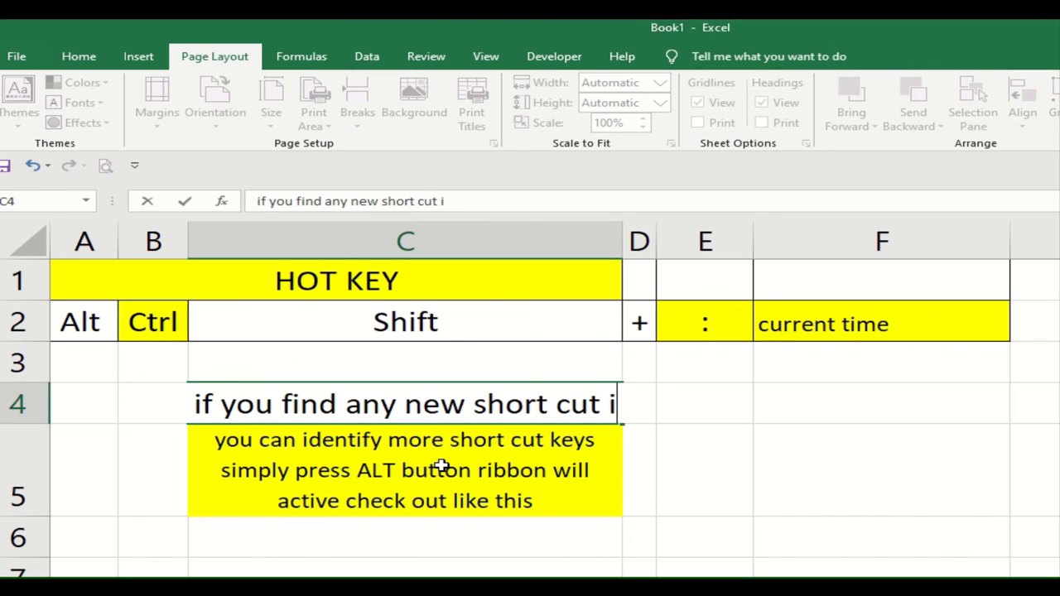
{"action": "key", "text": "BackSpace"}
{"action": "type", "text": "key please "}
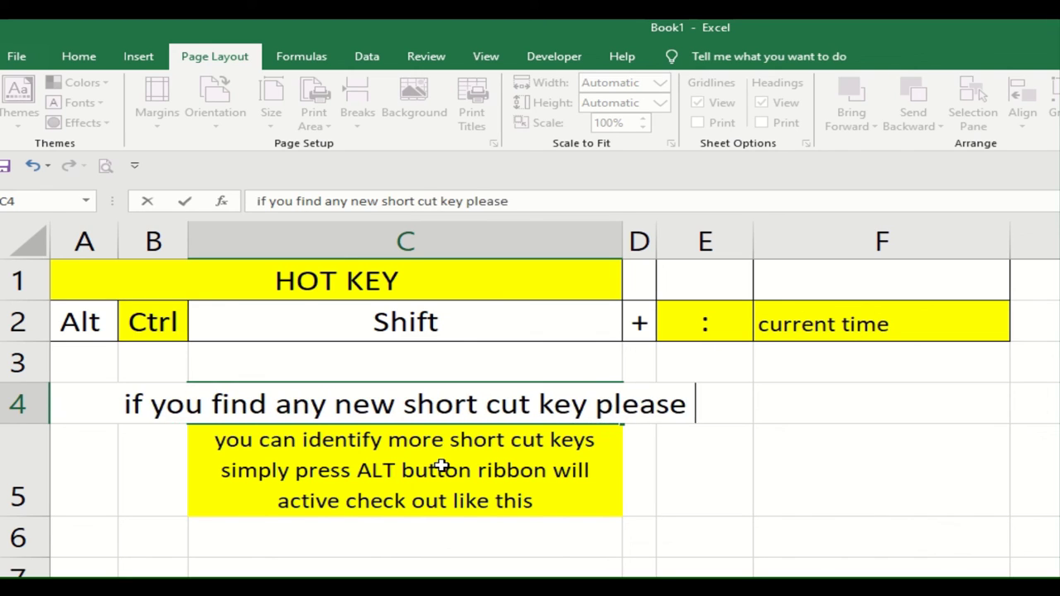
{"action": "type", "text": "coment"}
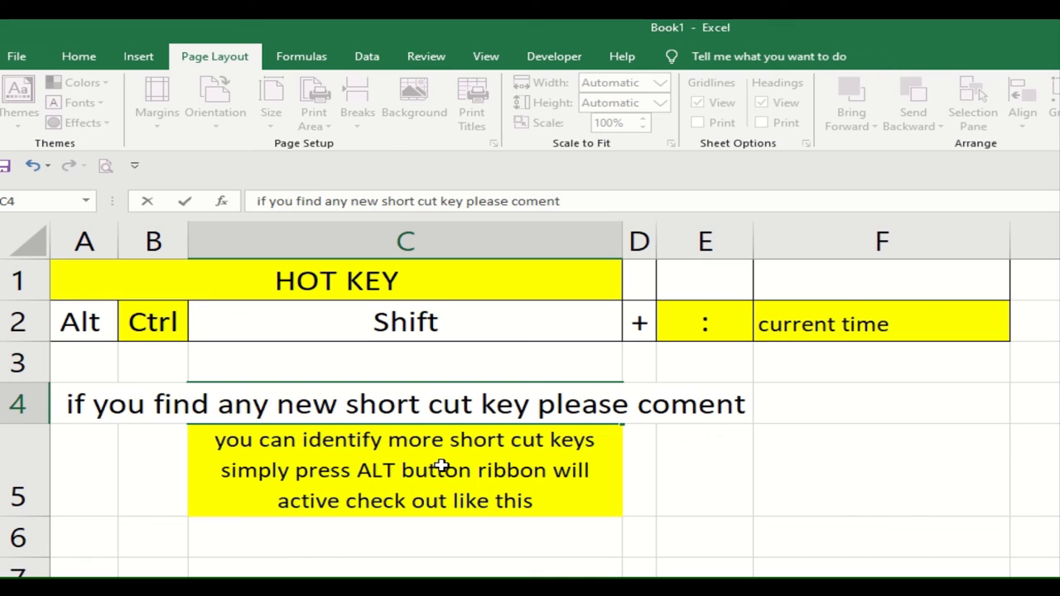
{"action": "key", "text": "BackSpace"}
{"action": "key", "text": "BackSpace"}
{"action": "key", "text": "BackSpace"}
{"action": "type", "text": "ment "}
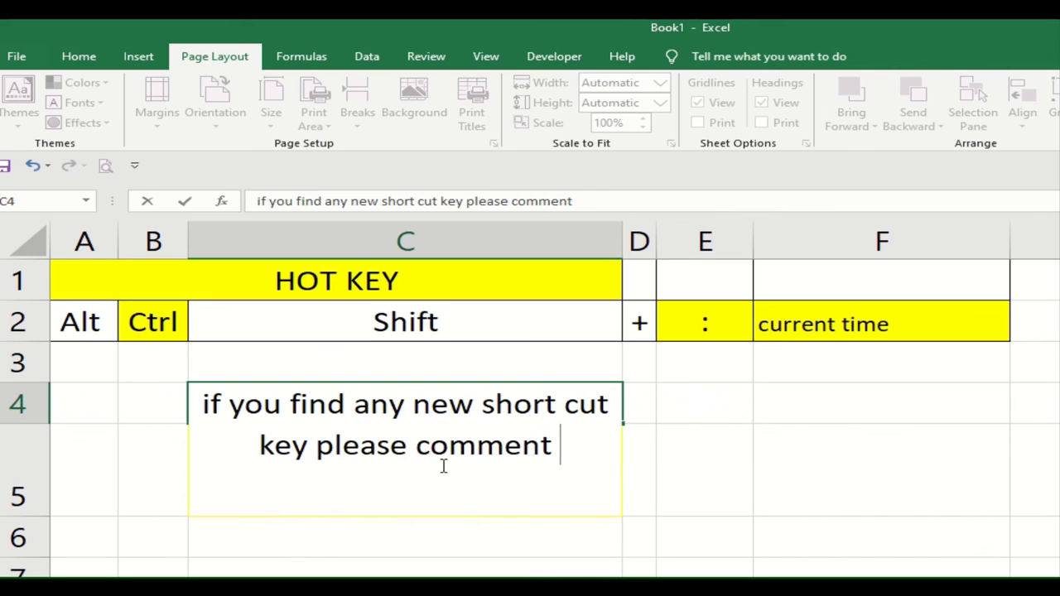
{"action": "type", "text": "below which wi"}
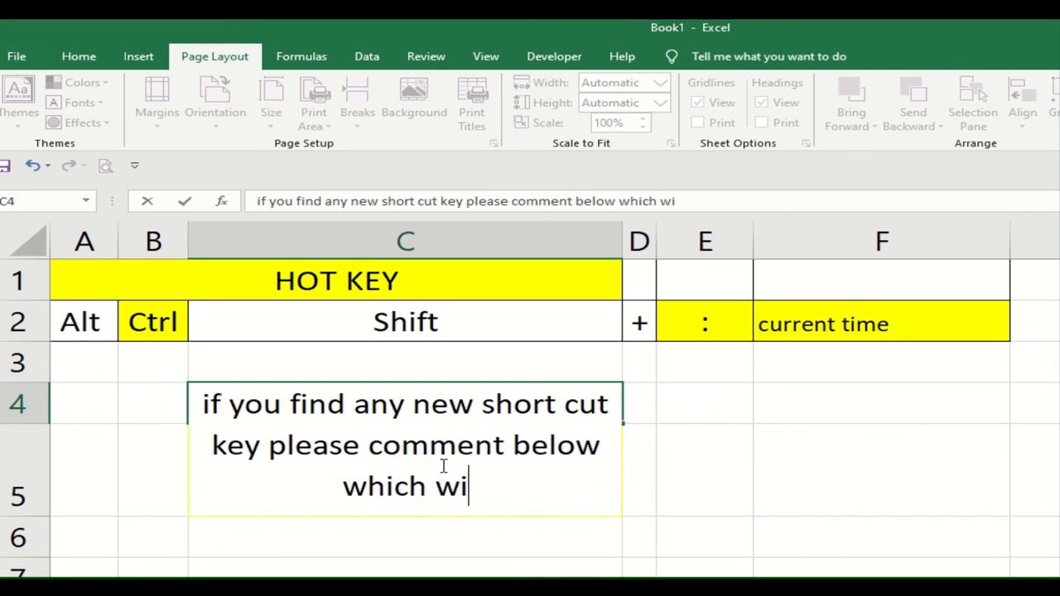
{"action": "type", "text": "ll help others"}
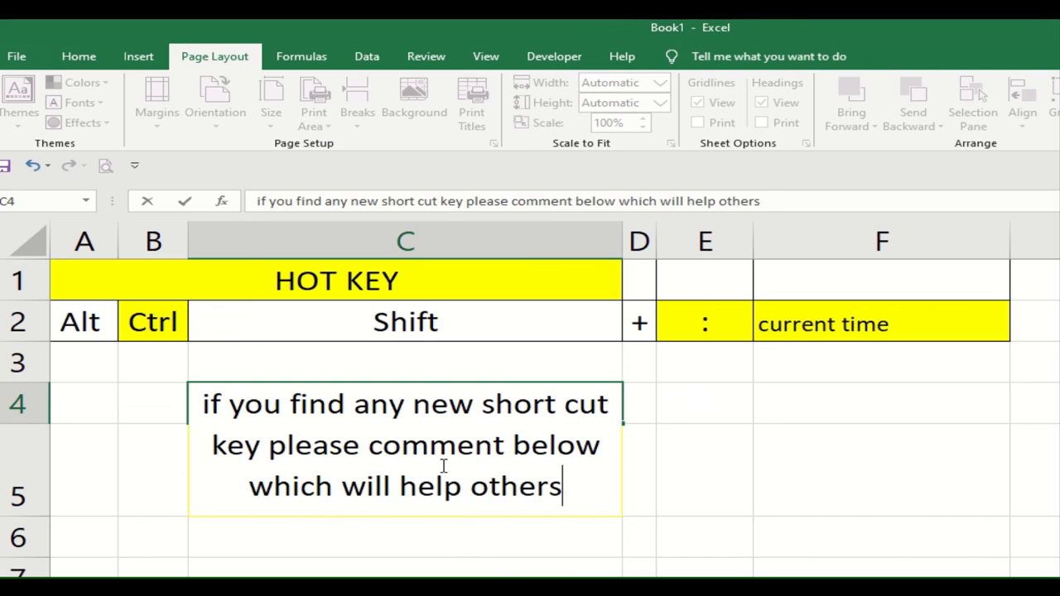
{"action": "key", "text": "Return"}
- Wrap the C4 note's text from the Home tab and check the result
{"action": "left_click", "coordinate": [421, 404]}
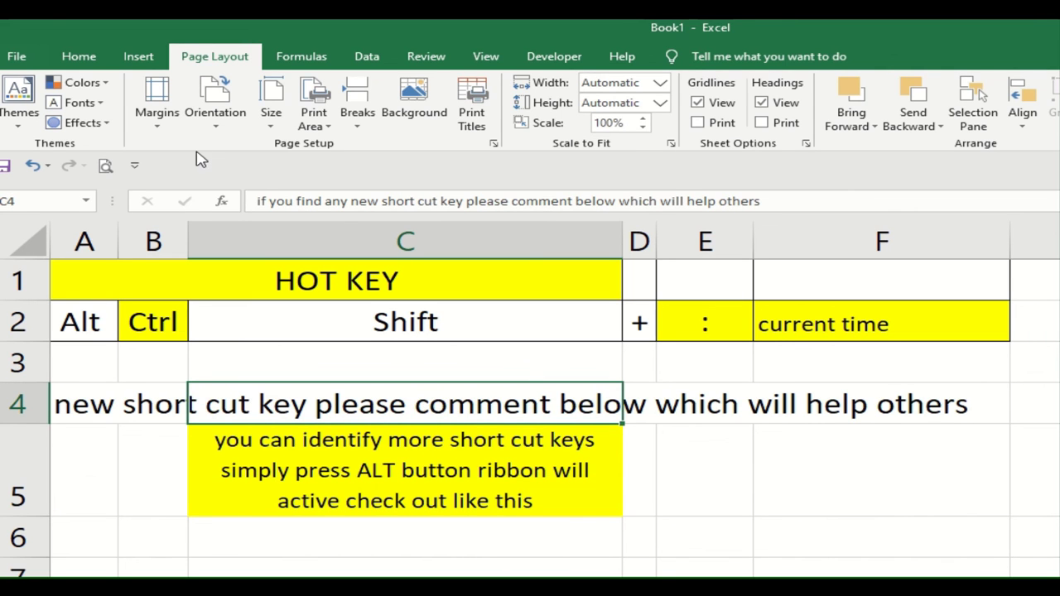
{"action": "left_click", "coordinate": [79, 56]}
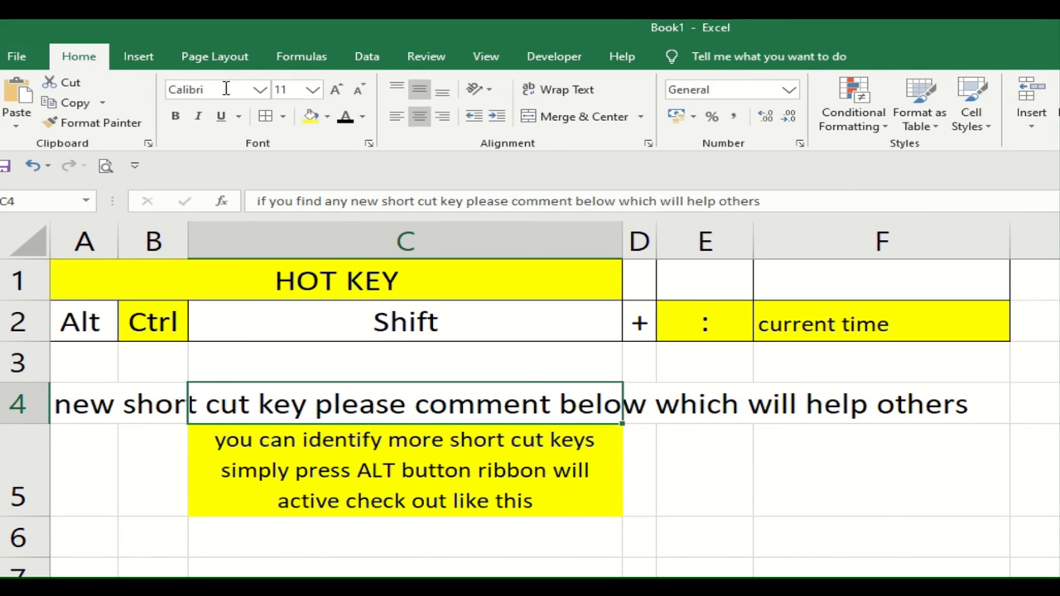
{"action": "left_click", "coordinate": [559, 95]}
{"action": "left_click", "coordinate": [717, 398]}
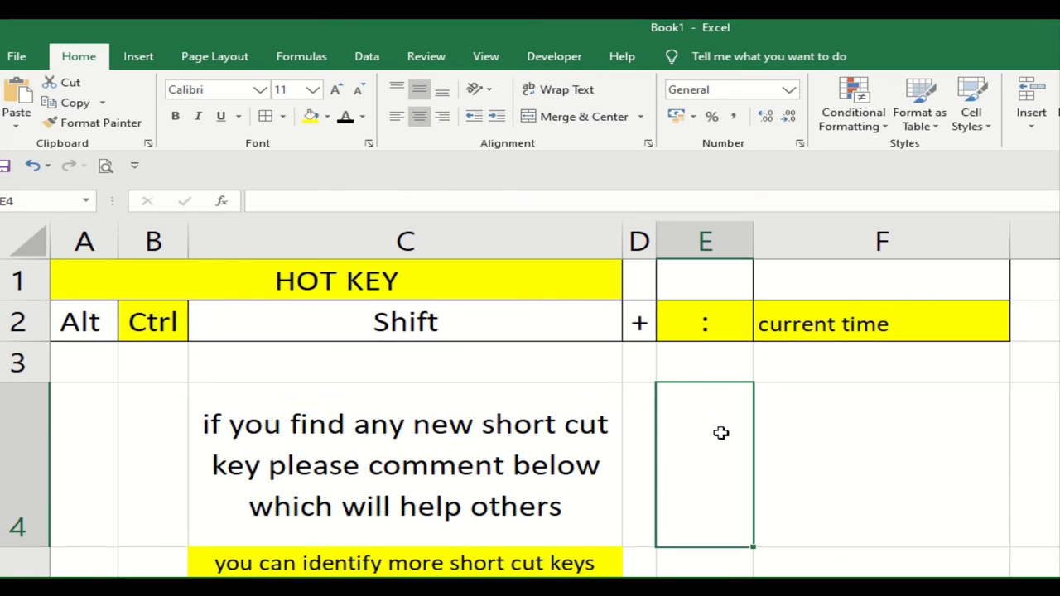
{"action": "left_click", "coordinate": [418, 389]}
{"action": "left_click", "coordinate": [820, 435]}
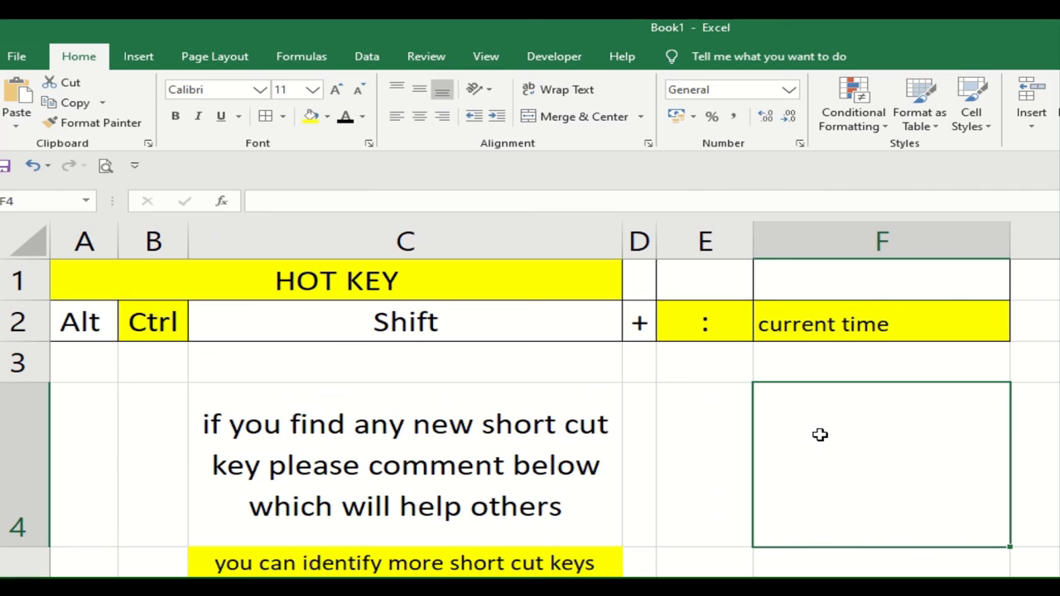